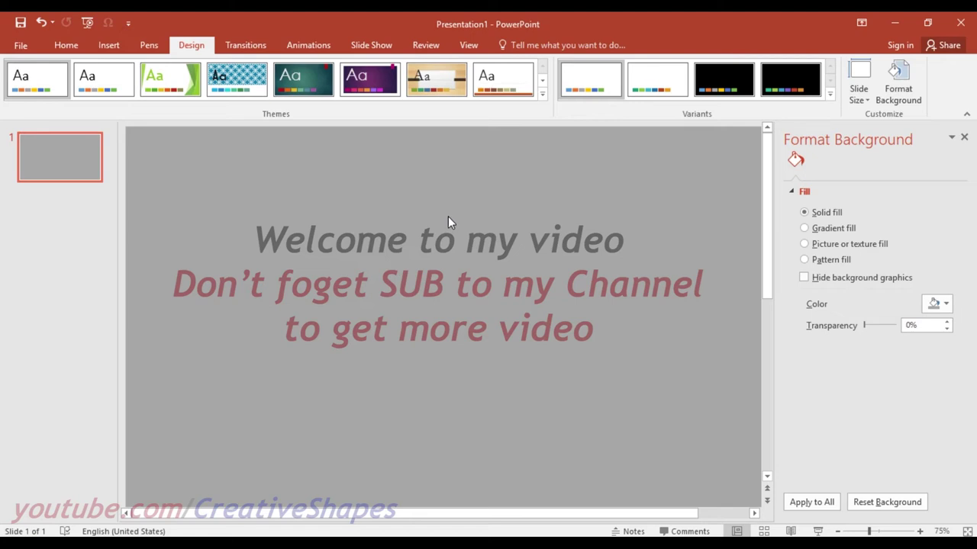
Insert a Rectangle shape and drag it out into a large body block on the slide.
{"action": "left_click", "coordinate": [106, 46]}
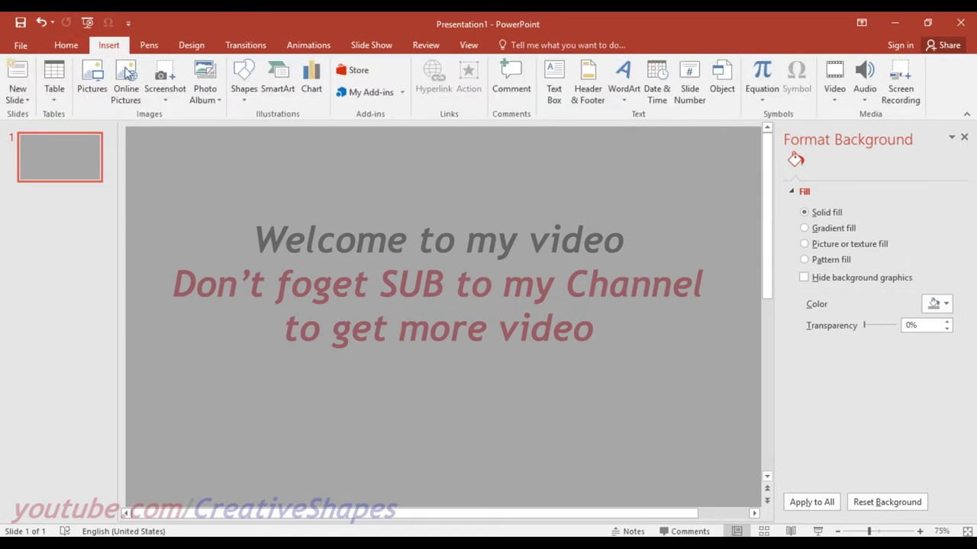
{"action": "left_click", "coordinate": [241, 77]}
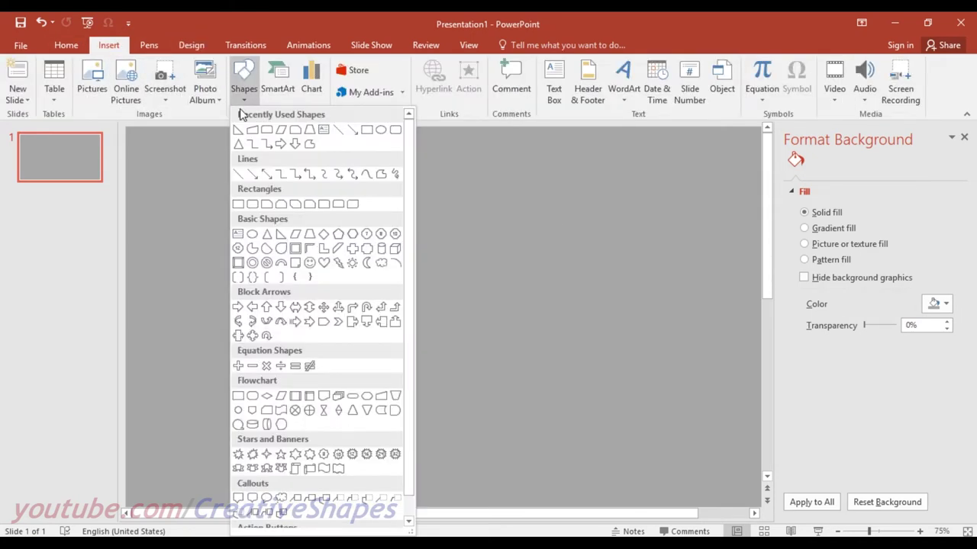
{"action": "left_click", "coordinate": [239, 205]}
{"action": "mouse_move", "coordinate": [224, 285]}
{"action": "left_mouse_down"}
{"action": "mouse_move", "coordinate": [476, 363]}
{"action": "mouse_move", "coordinate": [498, 404]}
{"action": "mouse_move", "coordinate": [401, 379]}
{"action": "left_mouse_up"}
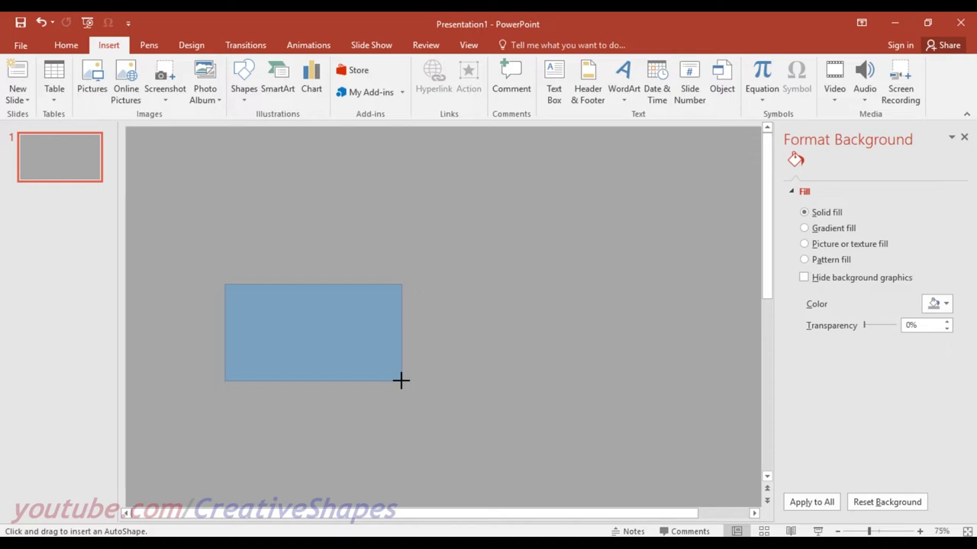
{"action": "mouse_move", "coordinate": [402, 380]}
{"action": "left_mouse_down"}
{"action": "mouse_move", "coordinate": [493, 399]}
{"action": "mouse_move", "coordinate": [495, 408]}
{"action": "left_mouse_up"}
{"action": "left_click", "coordinate": [539, 323]}
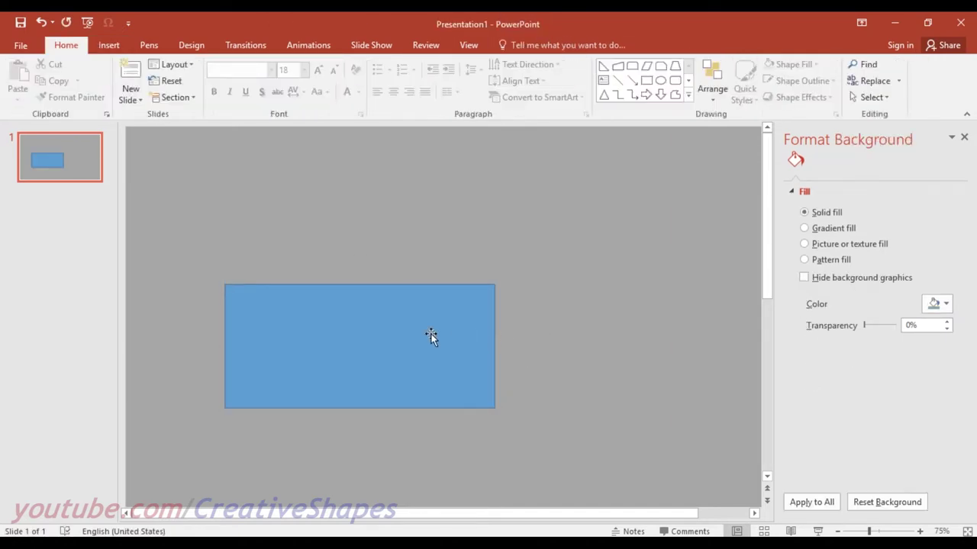
Duplicate the big rectangle and place a narrower copy above its right end.
{"action": "left_click", "coordinate": [341, 338]}
{"action": "mouse_move", "coordinate": [305, 344]}
{"action": "left_mouse_down"}
{"action": "mouse_move", "coordinate": [542, 259]}
{"action": "mouse_move", "coordinate": [509, 263]}
{"action": "left_mouse_up"}
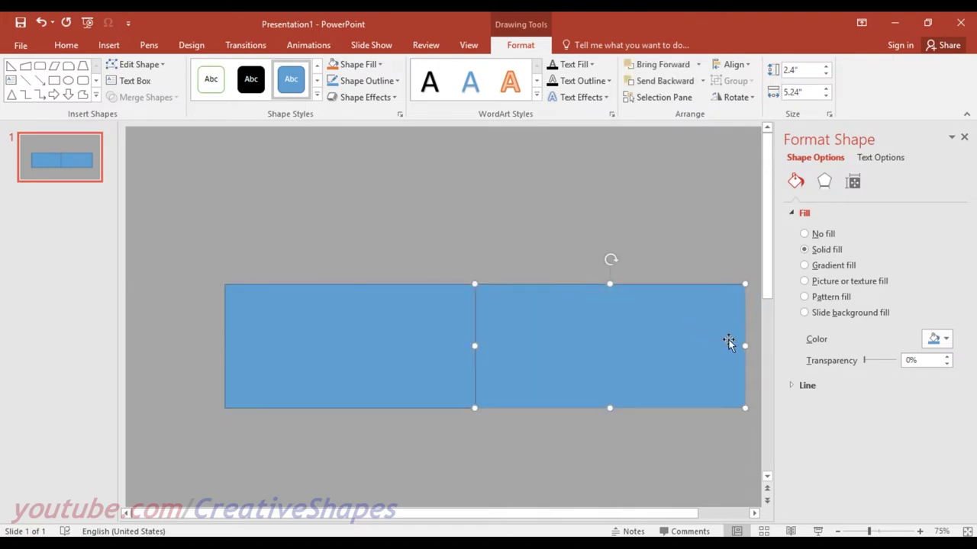
{"action": "mouse_move", "coordinate": [743, 346]}
{"action": "left_mouse_down"}
{"action": "mouse_move", "coordinate": [458, 358]}
{"action": "mouse_move", "coordinate": [458, 237]}
{"action": "left_mouse_up"}
{"action": "left_click_drag", "start_coordinate": [441, 161], "coordinate": [444, 180]}
Widen the upper rectangle leftward and shorten it to 1.29 inches tall.
{"action": "left_click_drag", "start_coordinate": [388, 238], "coordinate": [374, 236]}
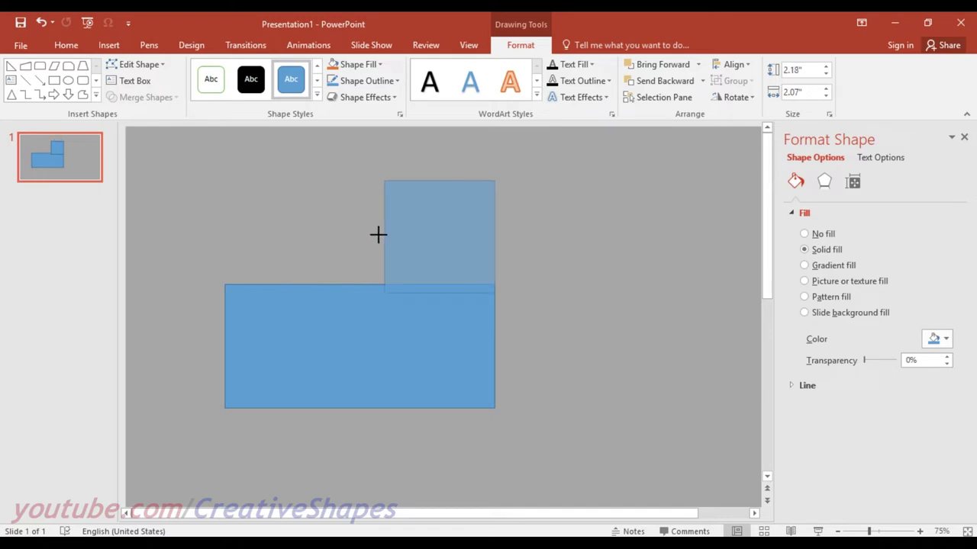
{"action": "left_click_drag", "start_coordinate": [434, 184], "coordinate": [434, 209]}
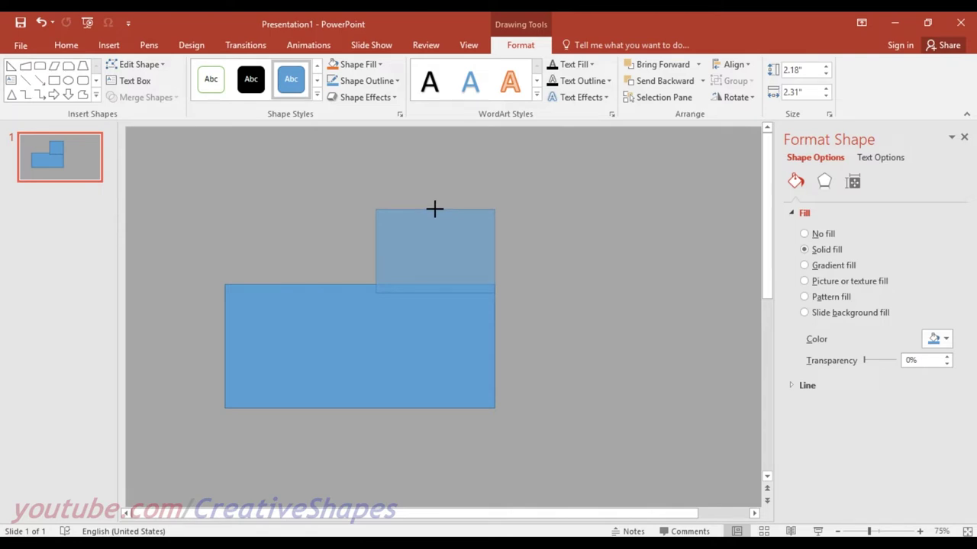
{"action": "left_click_drag", "start_coordinate": [435, 209], "coordinate": [434, 226]}
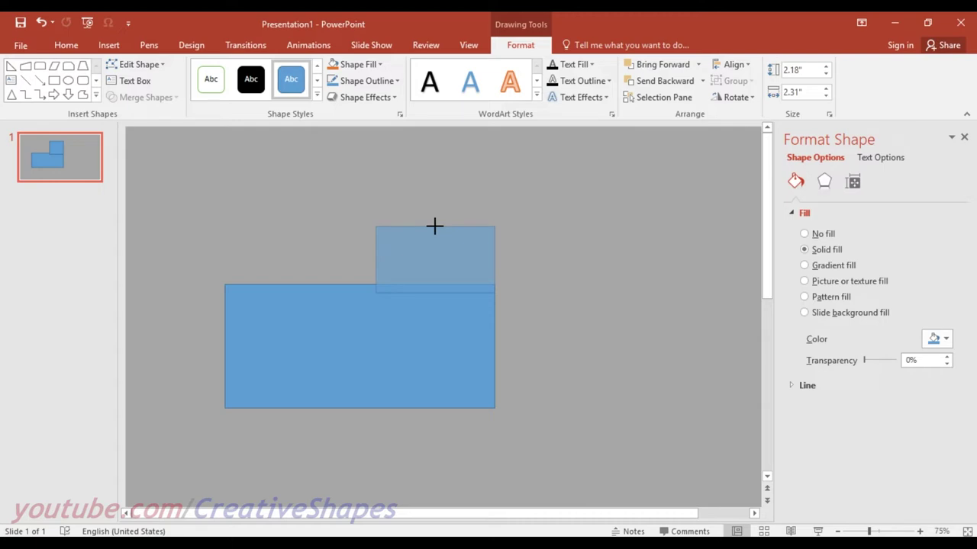
{"action": "left_click_drag", "start_coordinate": [434, 226], "coordinate": [434, 226]}
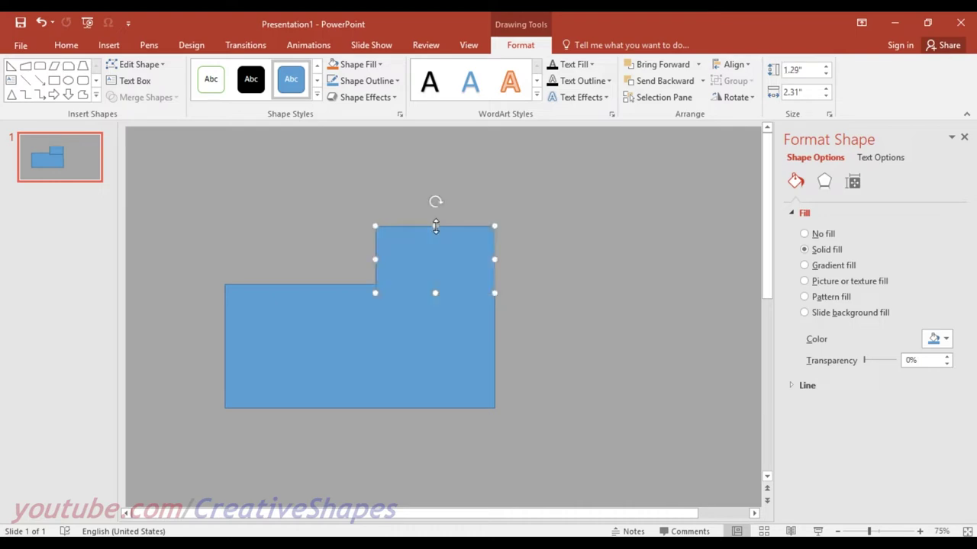
{"action": "left_click_drag", "start_coordinate": [496, 257], "coordinate": [496, 257]}
{"action": "mouse_move", "coordinate": [468, 266]}
{"action": "left_mouse_down"}
{"action": "mouse_move", "coordinate": [507, 261]}
{"action": "mouse_move", "coordinate": [392, 269]}
{"action": "left_mouse_up"}
{"action": "key", "text": "ctrl+z"}
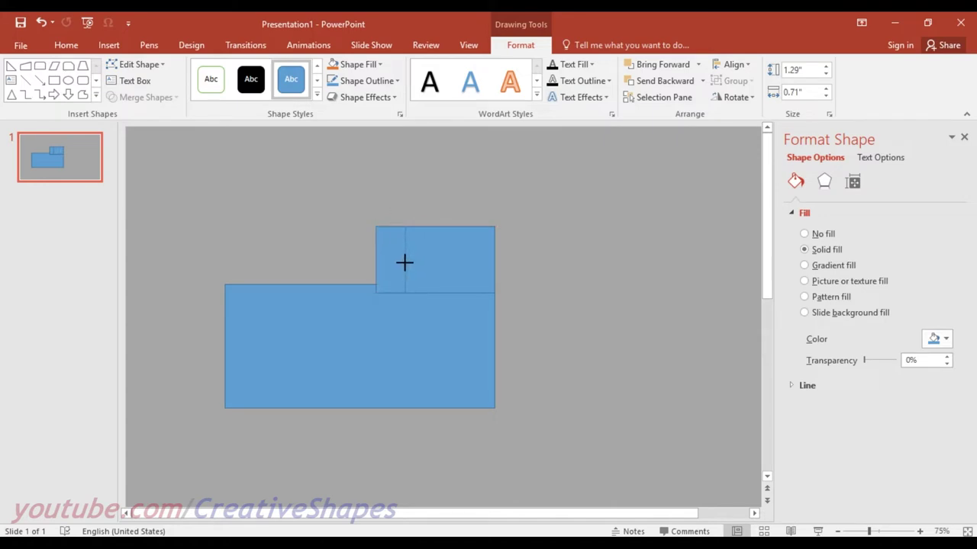
Copy the strip into a tall panel reaching the body, plus a small square inside its top.
{"action": "mouse_move", "coordinate": [405, 262]}
{"action": "left_mouse_down"}
{"action": "mouse_move", "coordinate": [619, 256]}
{"action": "mouse_move", "coordinate": [453, 265]}
{"action": "left_mouse_up"}
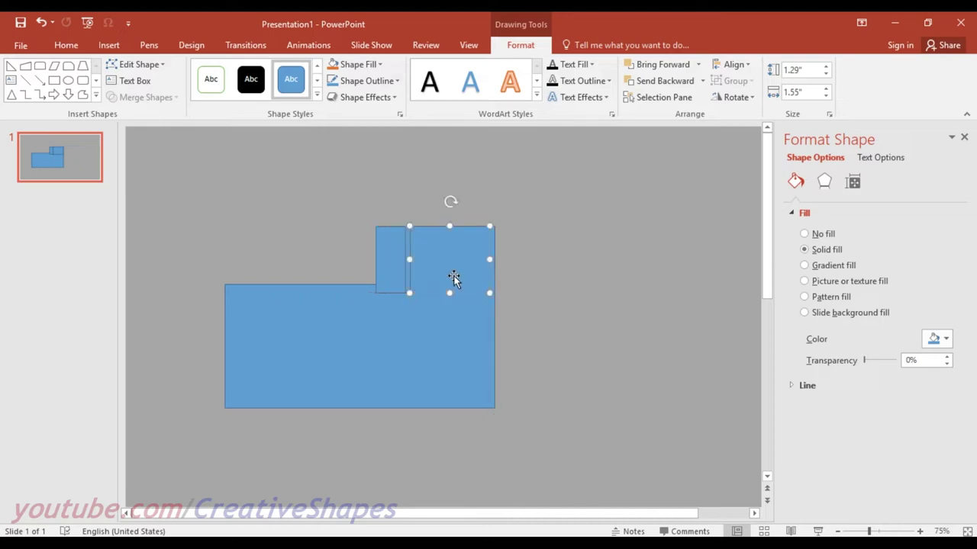
{"action": "left_click_drag", "start_coordinate": [447, 290], "coordinate": [449, 346]}
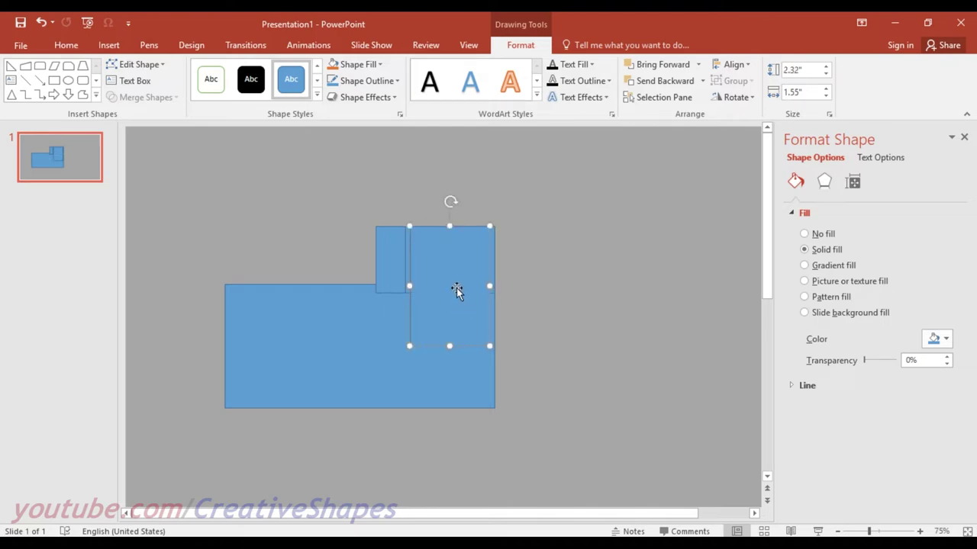
{"action": "left_click_drag", "start_coordinate": [460, 290], "coordinate": [567, 287], "text": "ctrl"}
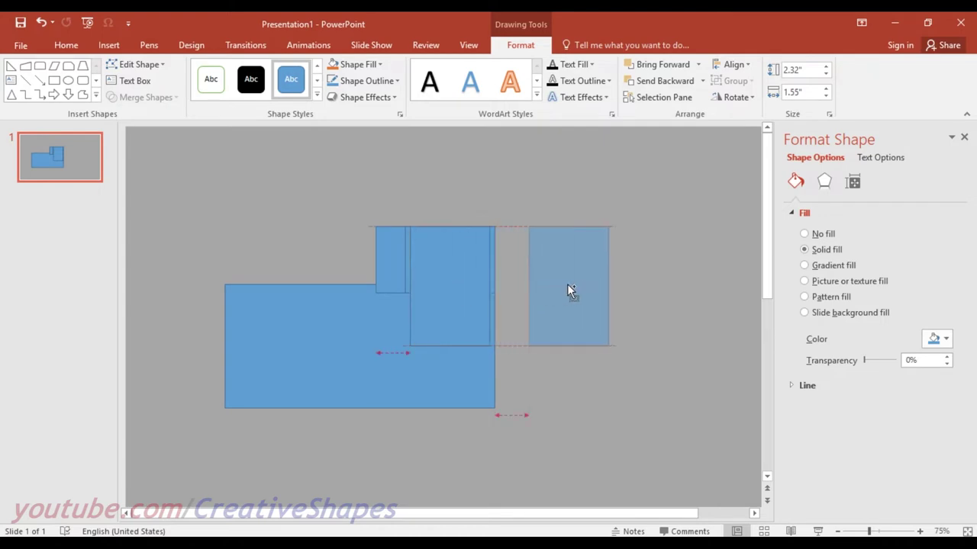
{"action": "mouse_move", "coordinate": [568, 345]}
{"action": "left_mouse_down"}
{"action": "mouse_move", "coordinate": [568, 272]}
{"action": "mouse_move", "coordinate": [594, 249]}
{"action": "mouse_move", "coordinate": [460, 259]}
{"action": "left_mouse_up"}
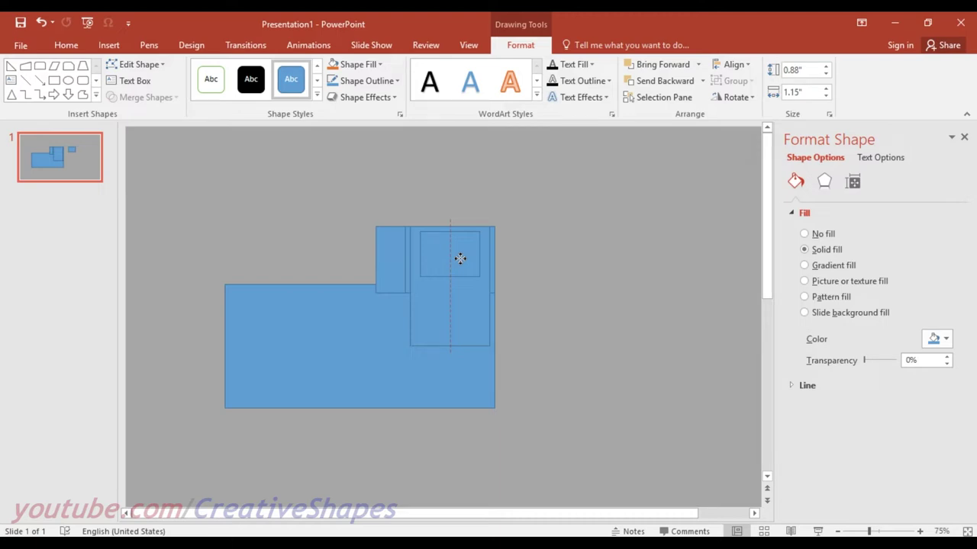
{"action": "left_click_drag", "start_coordinate": [460, 259], "coordinate": [453, 292]}
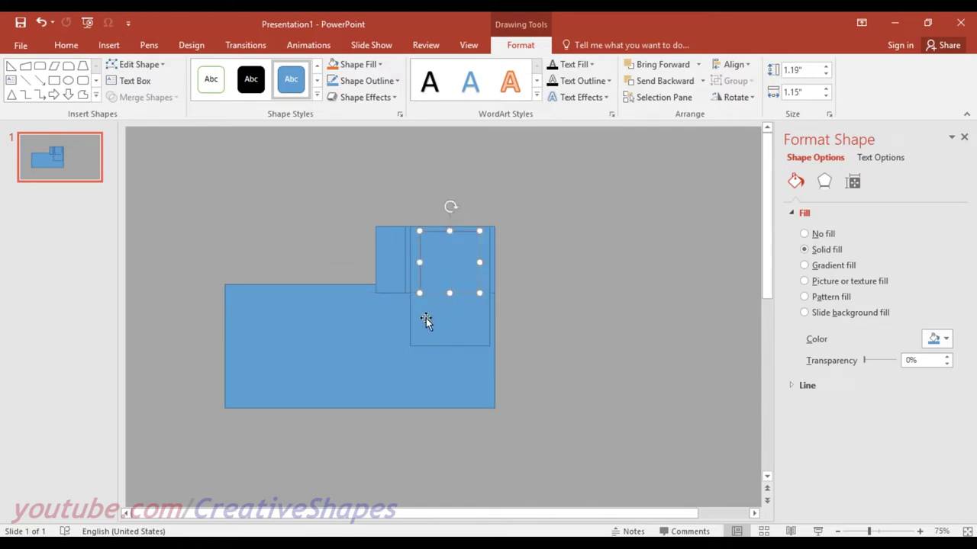
Send the raised upper rectangle to the back.
{"action": "left_click", "coordinate": [382, 337]}
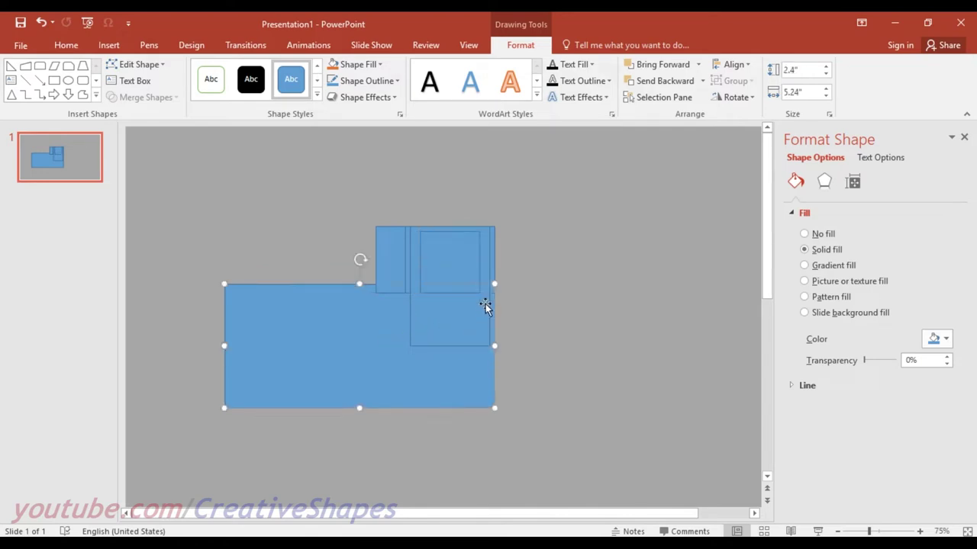
{"action": "left_click", "coordinate": [494, 263]}
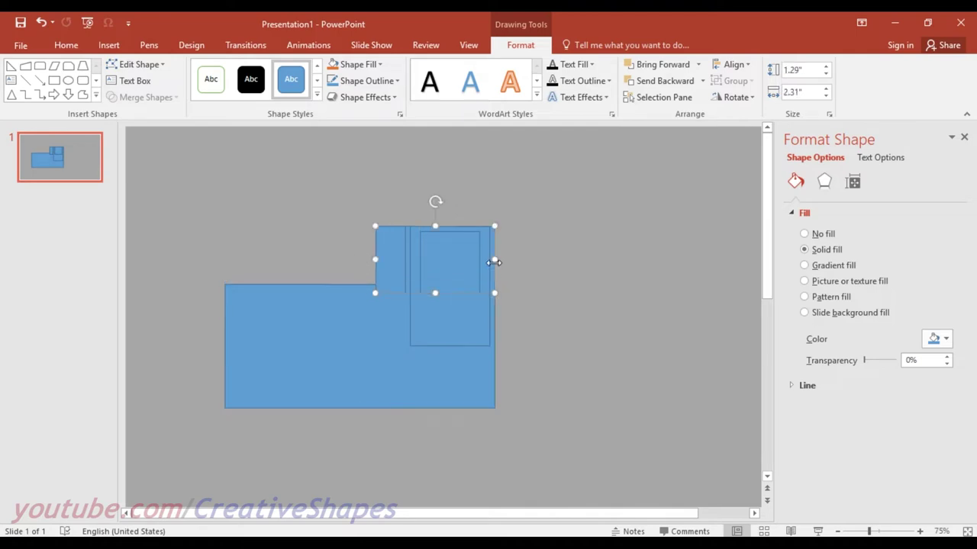
{"action": "left_click", "coordinate": [702, 81]}
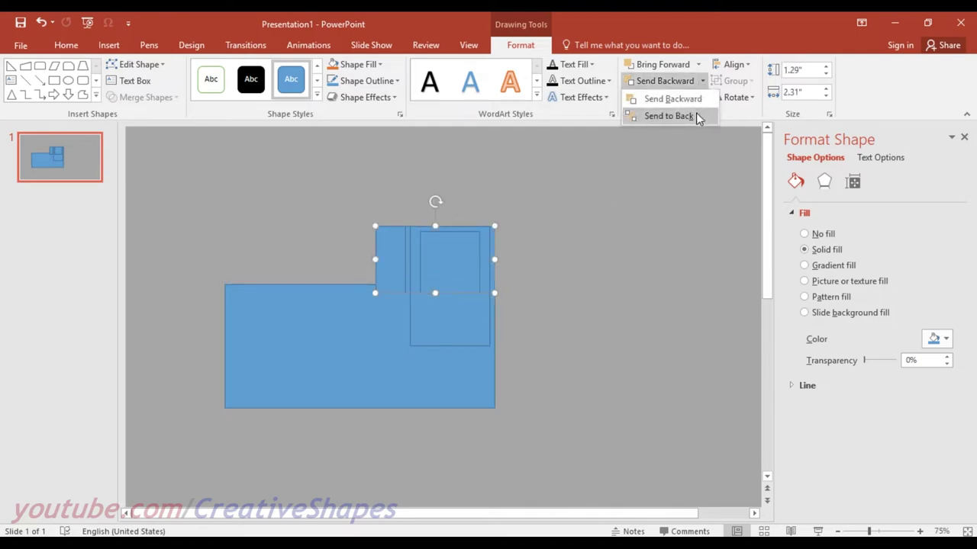
{"action": "left_click", "coordinate": [699, 116]}
{"action": "left_click", "coordinate": [552, 384]}
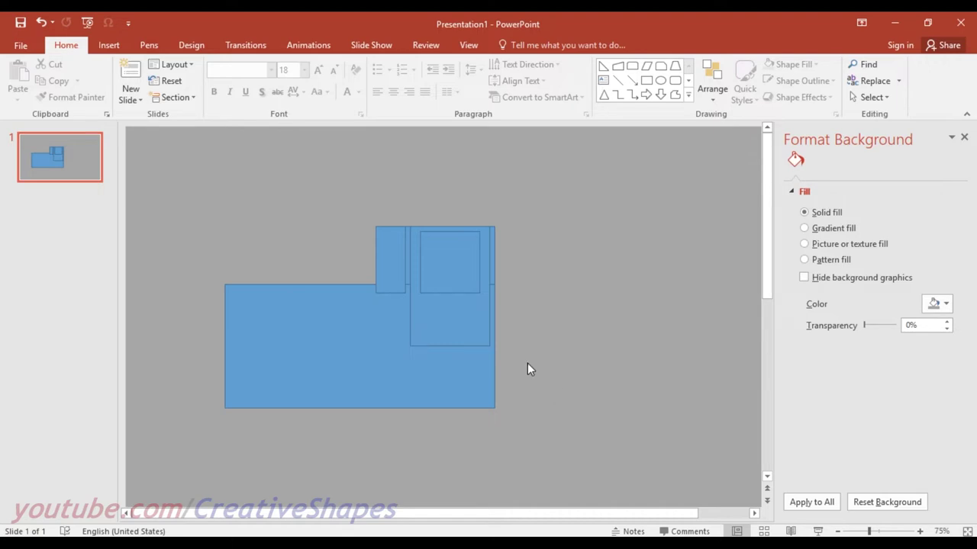
Resize the window to 1.03" tall by 1.34" wide so it ends at the body's top.
{"action": "left_click", "coordinate": [393, 286]}
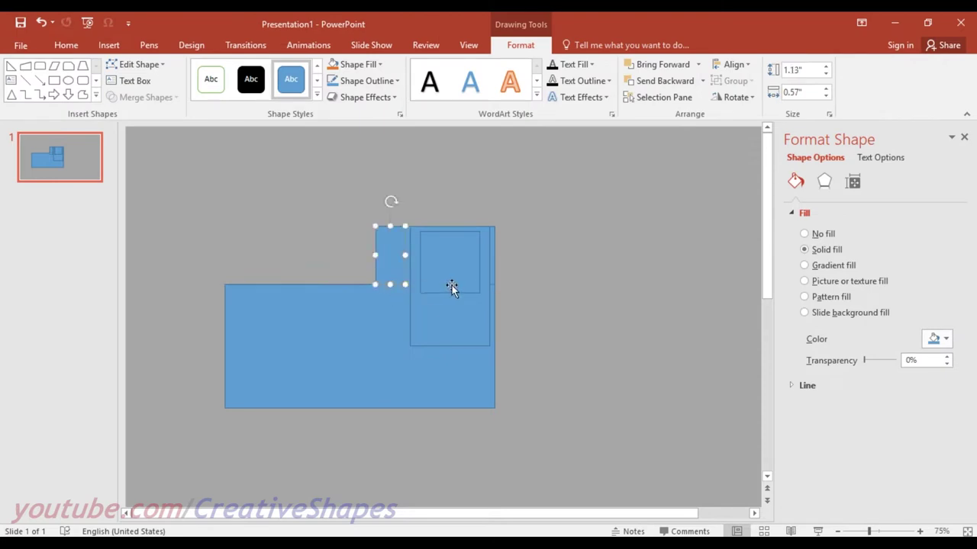
{"action": "mouse_move", "coordinate": [420, 229]}
{"action": "left_mouse_down"}
{"action": "mouse_move", "coordinate": [476, 284]}
{"action": "mouse_move", "coordinate": [484, 260]}
{"action": "left_mouse_up"}
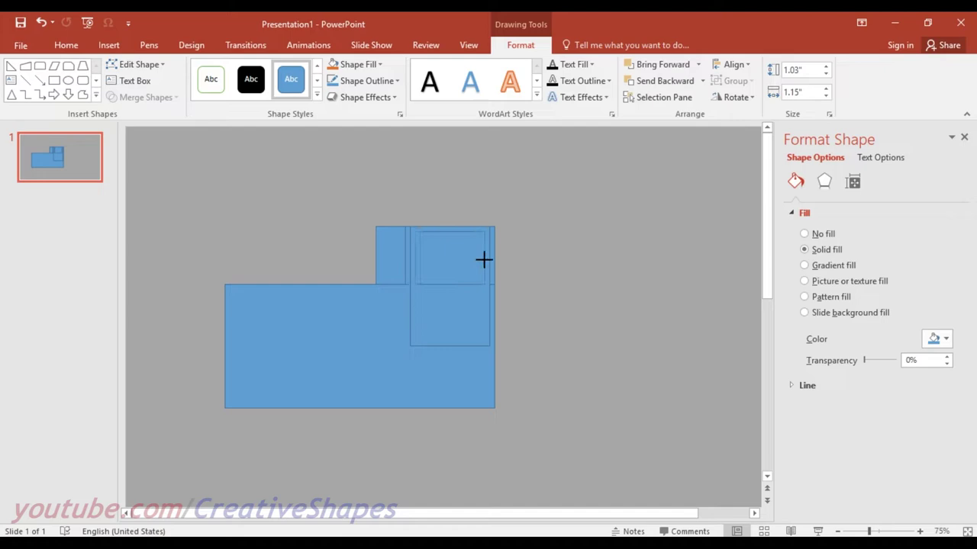
{"action": "left_click", "coordinate": [553, 261]}
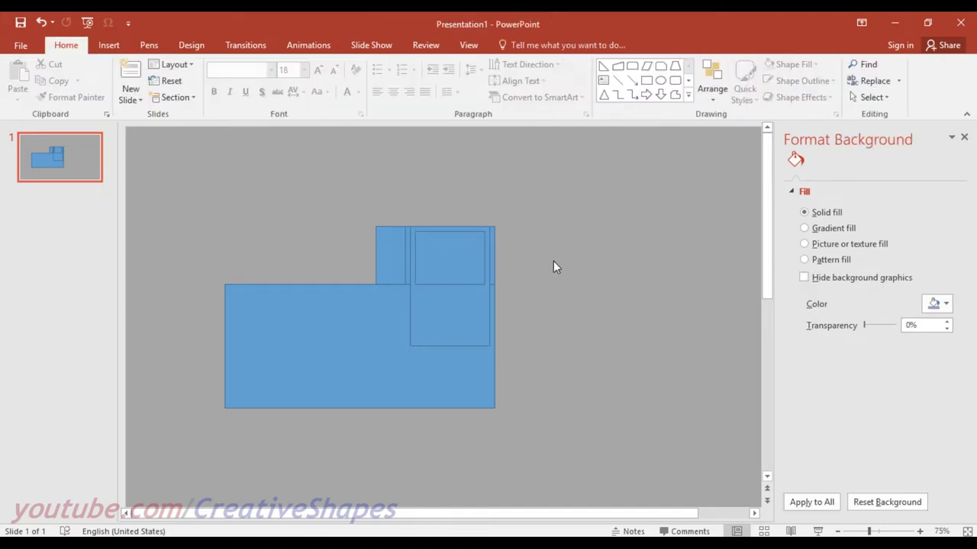
{"action": "left_click", "coordinate": [116, 46]}
{"action": "left_click", "coordinate": [241, 71]}
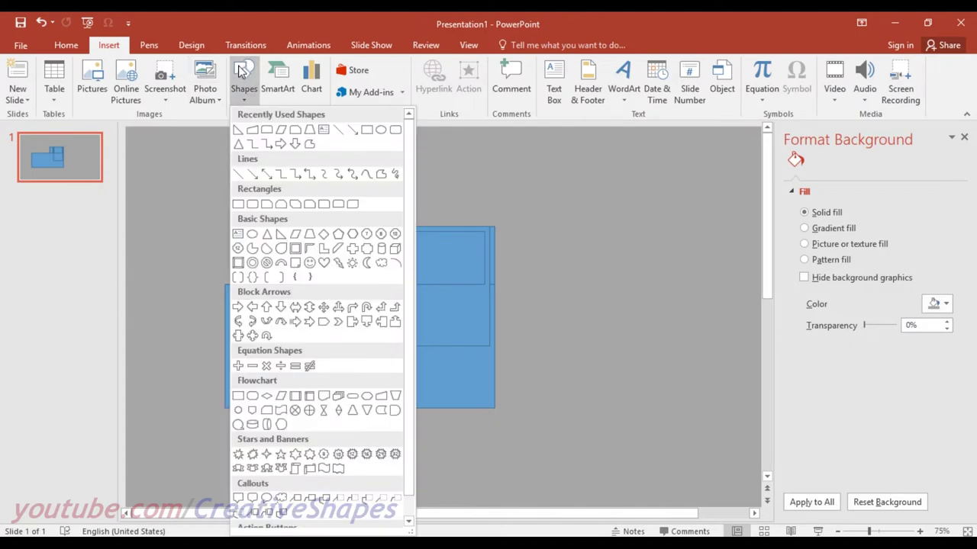
Draw a 0.29" by 2.31" Round Same Side Corner Rectangle atop the block with rounded top corners.
{"action": "left_click", "coordinate": [337, 206]}
{"action": "mouse_move", "coordinate": [368, 179]}
{"action": "left_mouse_down"}
{"action": "mouse_move", "coordinate": [473, 192]}
{"action": "mouse_move", "coordinate": [474, 220]}
{"action": "mouse_move", "coordinate": [495, 226]}
{"action": "left_mouse_up"}
{"action": "left_click_drag", "start_coordinate": [434, 210], "coordinate": [434, 211]}
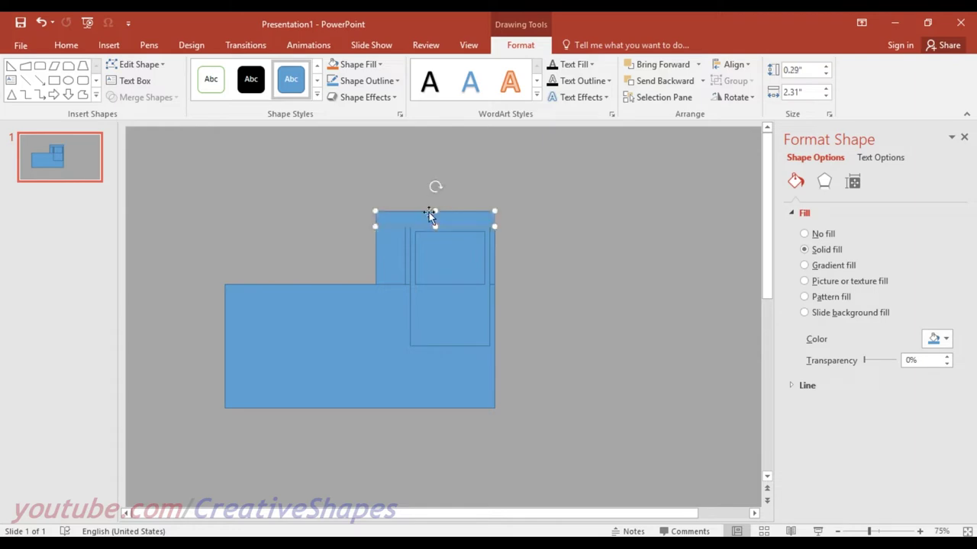
{"action": "scroll", "coordinate": [407, 223], "scroll_direction": "up", "scroll_amount": 2, "text": "ctrl"}
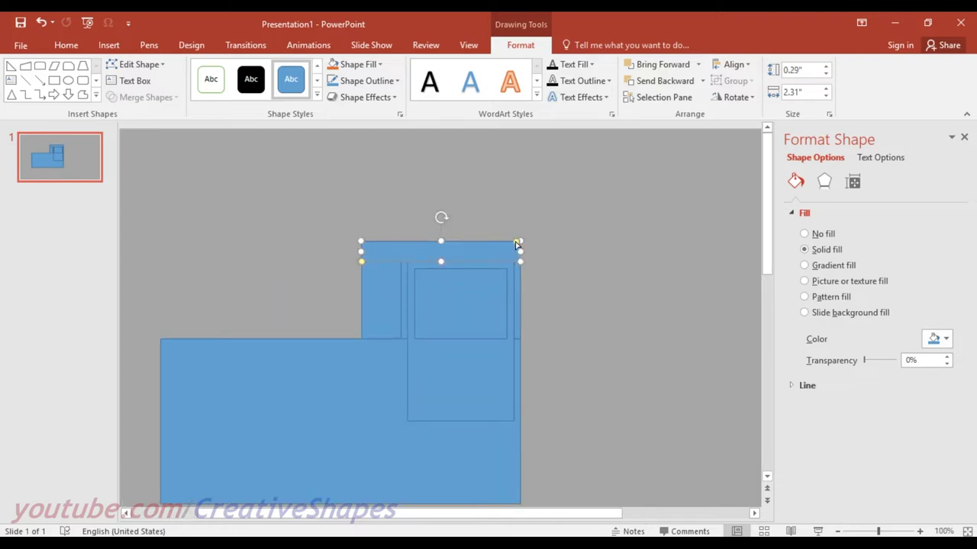
{"action": "left_click_drag", "start_coordinate": [517, 241], "coordinate": [276, 222]}
{"action": "scroll", "coordinate": [275, 222], "scroll_direction": "down", "scroll_amount": 2, "text": "ctrl"}
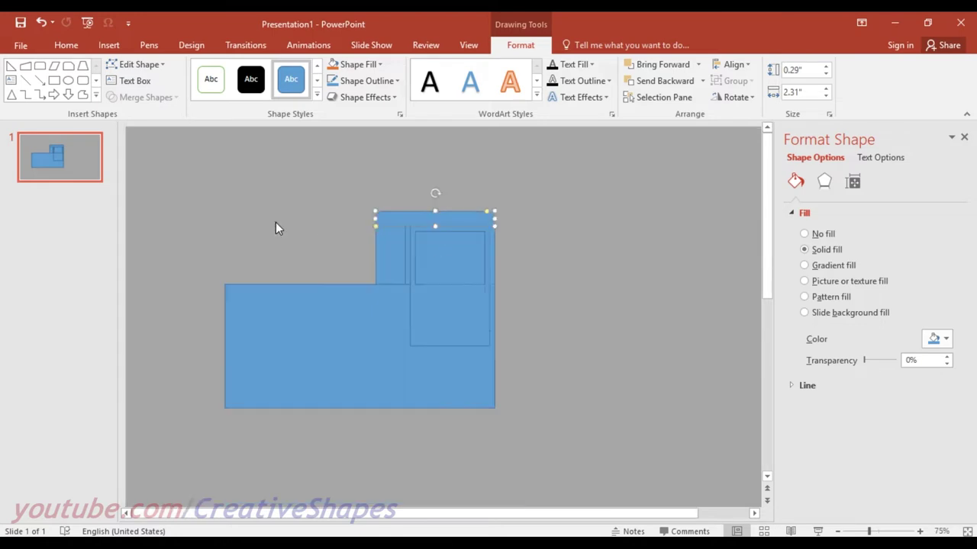
{"action": "left_click", "coordinate": [278, 223]}
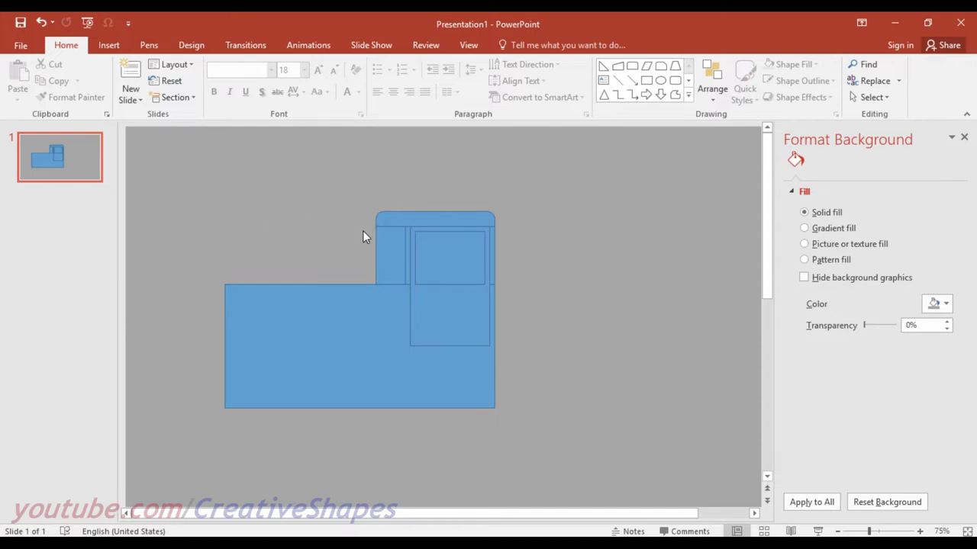
Reshape small strips into thin handle slots on the cab door and the body's left.
{"action": "left_click", "coordinate": [392, 258]}
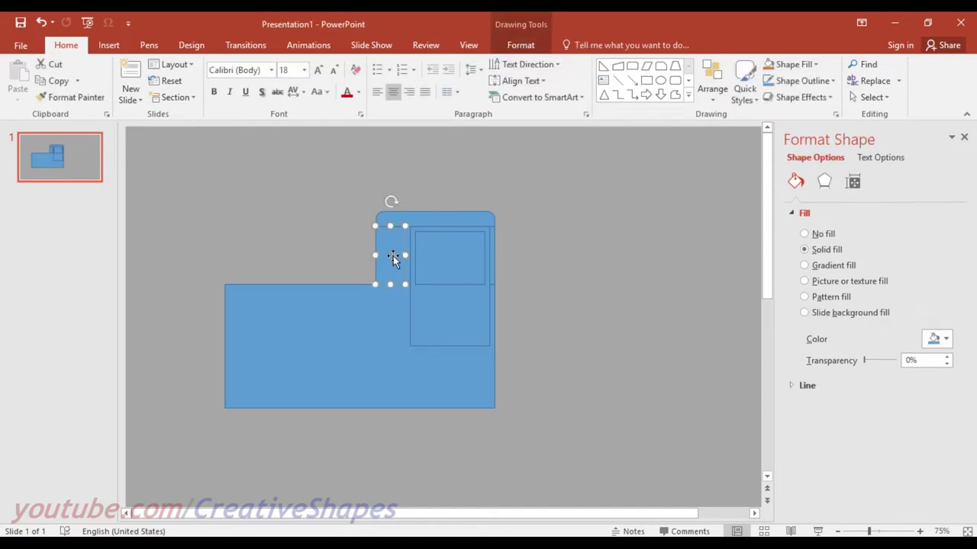
{"action": "left_click_drag", "start_coordinate": [393, 260], "coordinate": [618, 260]}
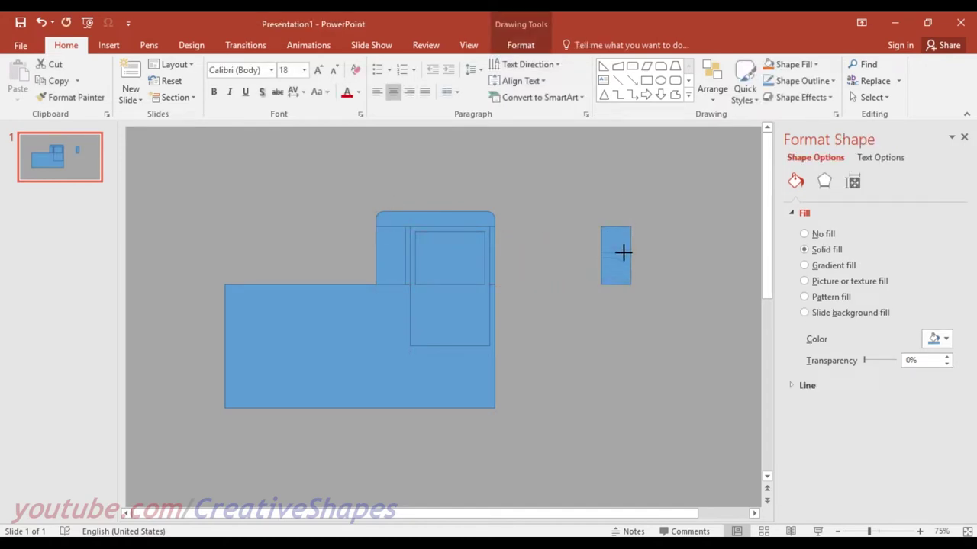
{"action": "key", "text": "ctrl+y"}
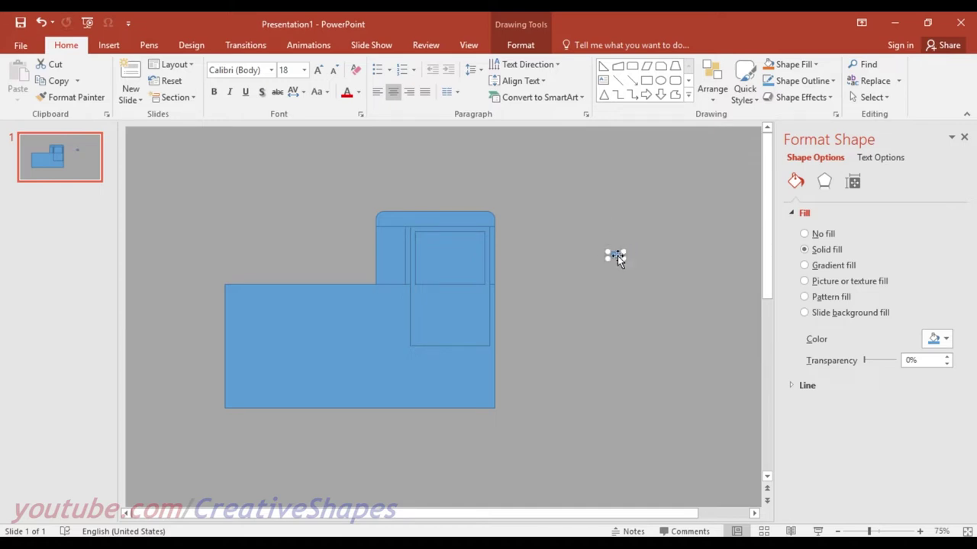
{"action": "left_click_drag", "start_coordinate": [617, 255], "coordinate": [477, 309]}
{"action": "left_click_drag", "start_coordinate": [476, 309], "coordinate": [263, 296]}
{"action": "left_click_drag", "start_coordinate": [254, 300], "coordinate": [255, 303]}
{"action": "left_click", "coordinate": [612, 308]}
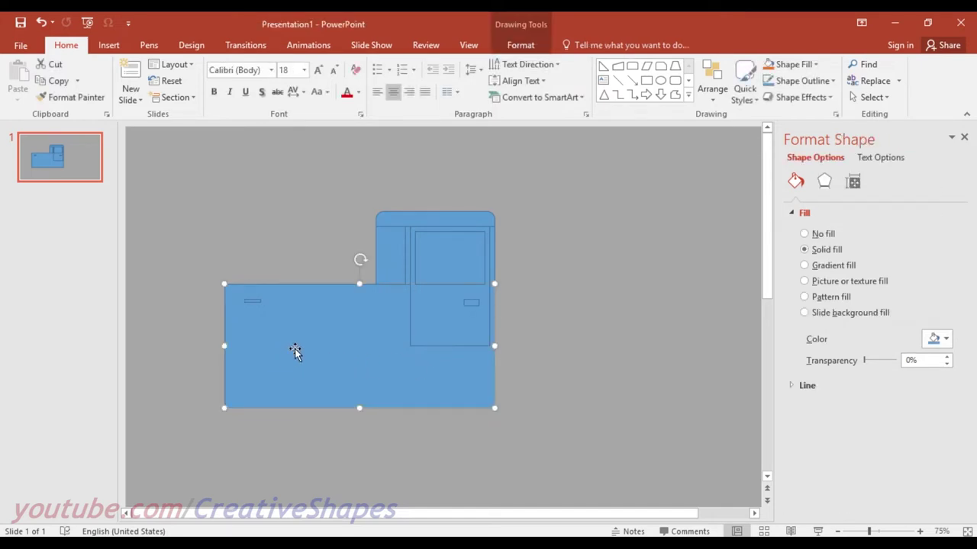
Duplicate the body and flatten it into a long chassis rail extending right from the cab.
{"action": "mouse_move", "coordinate": [262, 353]}
{"action": "left_mouse_down"}
{"action": "mouse_move", "coordinate": [559, 343]}
{"action": "mouse_move", "coordinate": [530, 341]}
{"action": "left_mouse_up"}
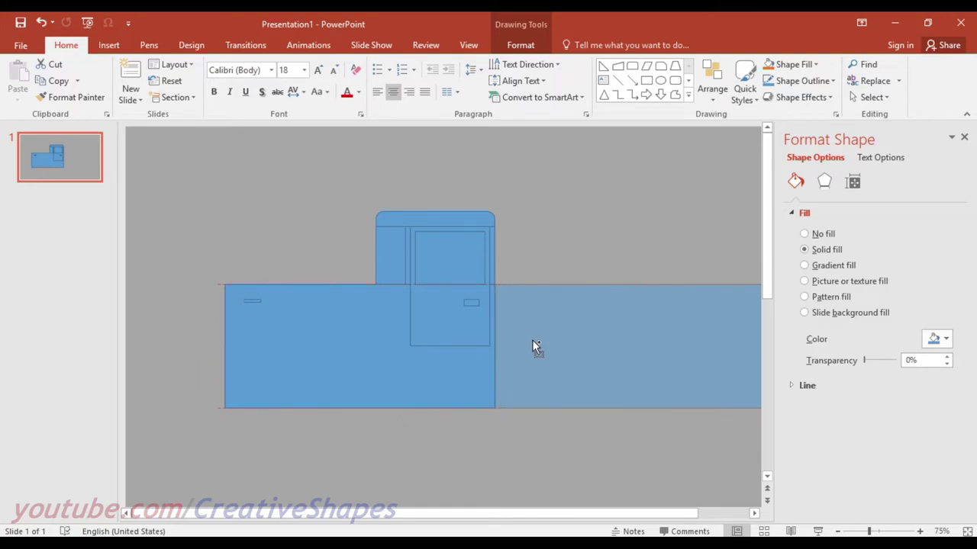
{"action": "left_click_drag", "start_coordinate": [530, 339], "coordinate": [530, 339]}
{"action": "mouse_move", "coordinate": [628, 283]}
{"action": "left_mouse_down"}
{"action": "mouse_move", "coordinate": [635, 377]}
{"action": "mouse_move", "coordinate": [604, 389]}
{"action": "left_mouse_up"}
{"action": "key", "text": "ctrl+a"}
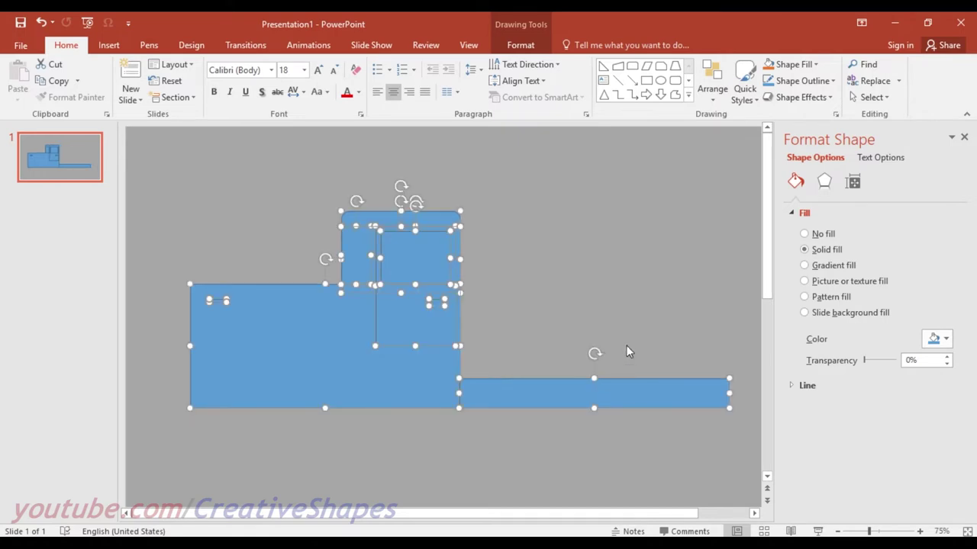
{"action": "left_click", "coordinate": [627, 345]}
{"action": "left_click", "coordinate": [647, 390]}
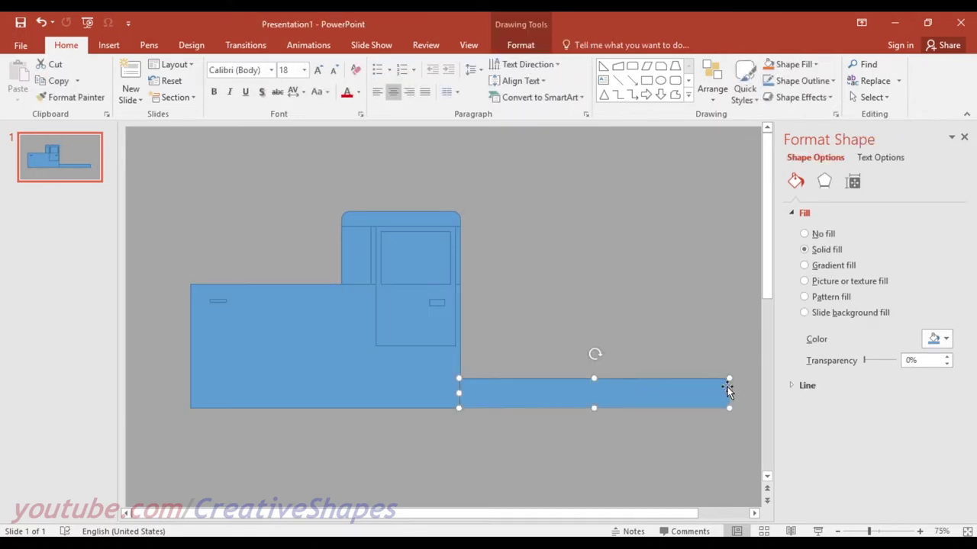
{"action": "left_click_drag", "start_coordinate": [733, 393], "coordinate": [751, 393]}
{"action": "left_click", "coordinate": [614, 344]}
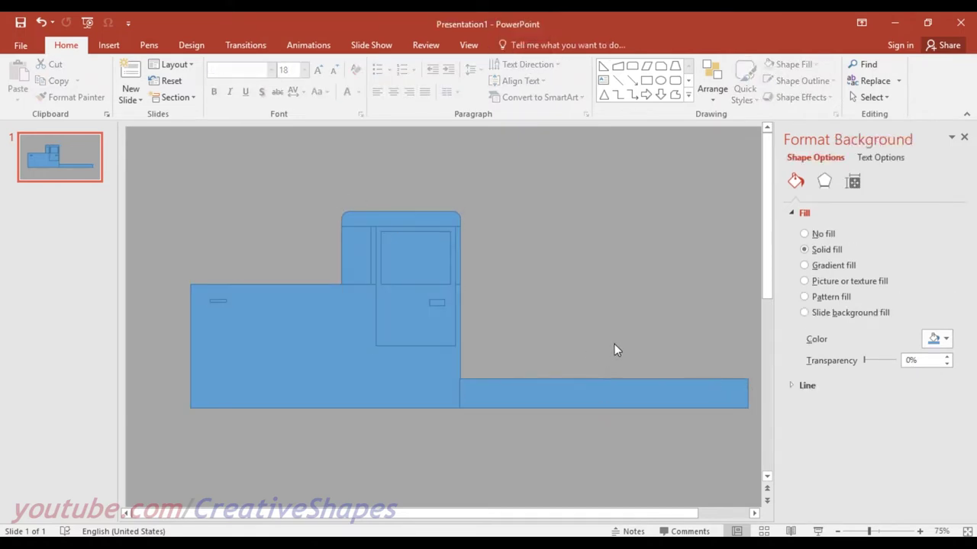
{"action": "left_click", "coordinate": [593, 392]}
{"action": "left_click_drag", "start_coordinate": [460, 394], "coordinate": [460, 394]}
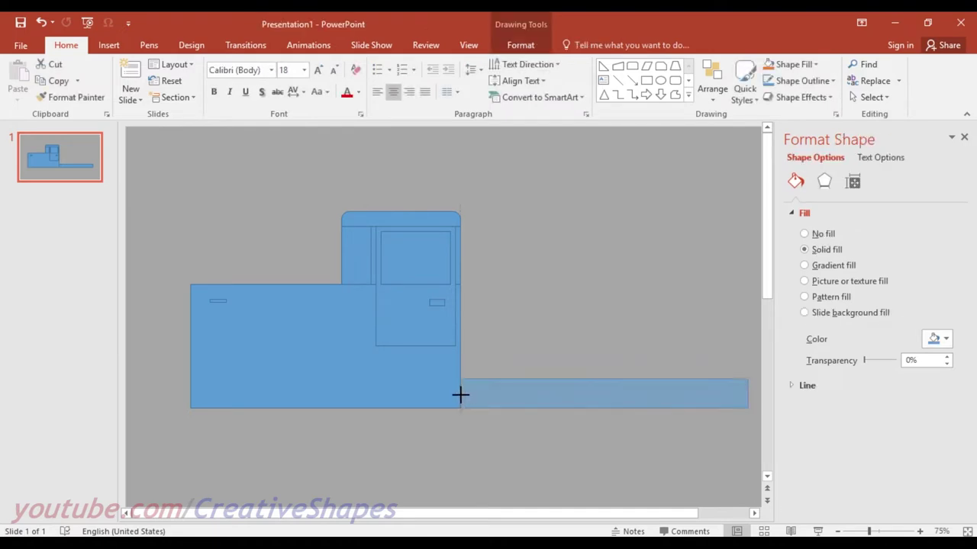
{"action": "left_click", "coordinate": [497, 332]}
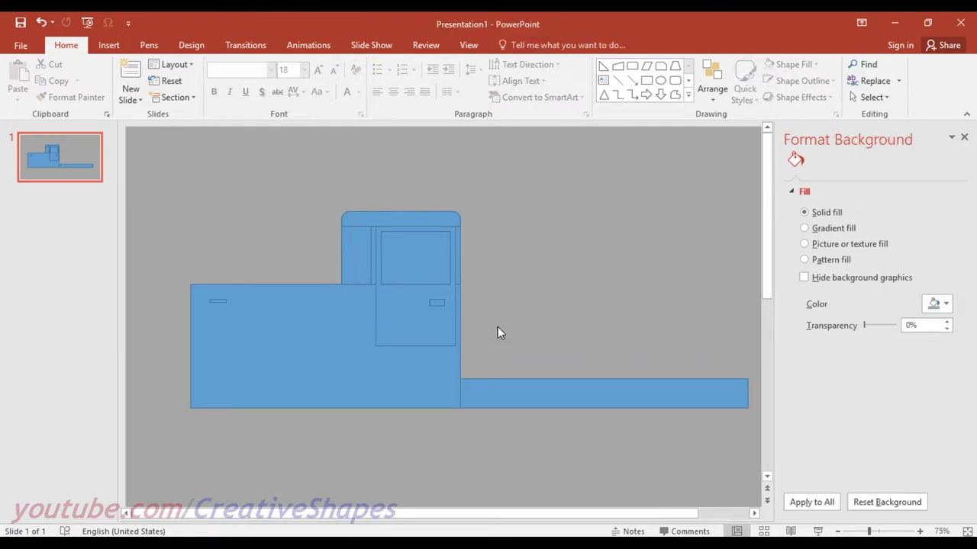
Copy the rail upward into two thin, stepped coupling plates stacked on the chassis.
{"action": "left_click_drag", "start_coordinate": [606, 392], "coordinate": [608, 358]}
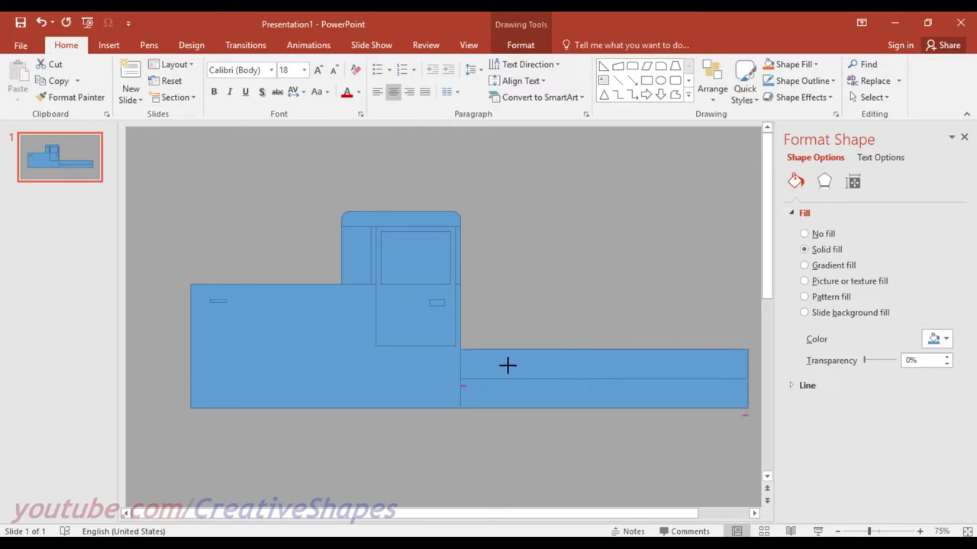
{"action": "left_click_drag", "start_coordinate": [508, 365], "coordinate": [542, 371]}
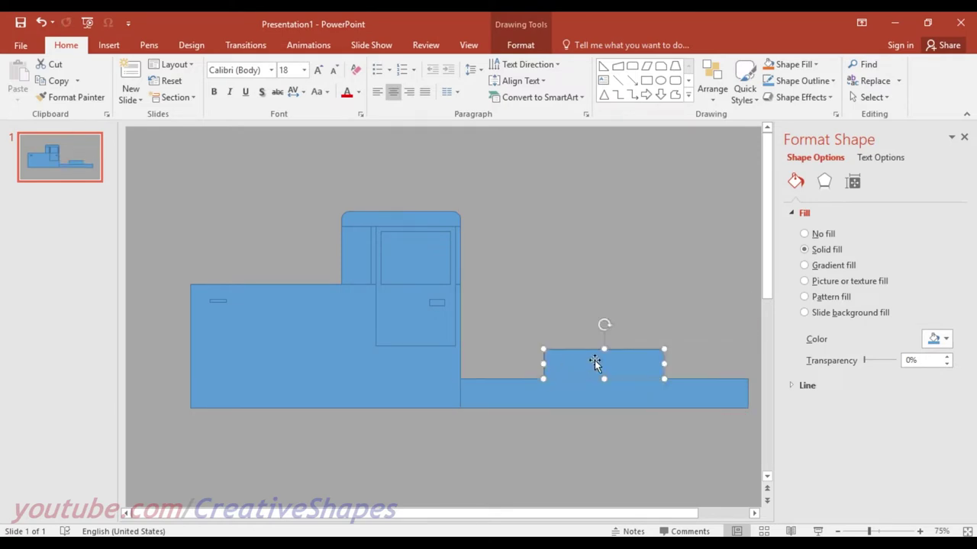
{"action": "left_click_drag", "start_coordinate": [603, 350], "coordinate": [603, 368]}
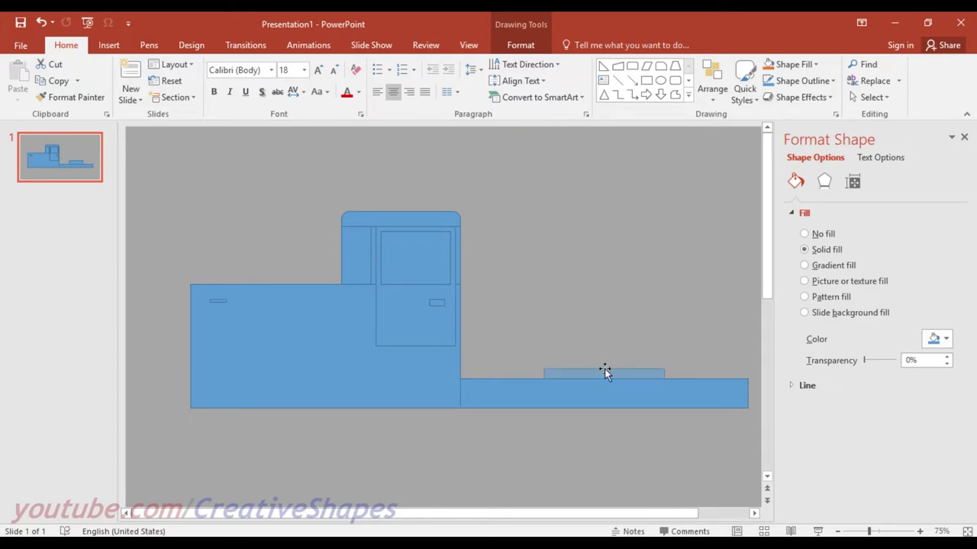
{"action": "mouse_move", "coordinate": [664, 374]}
{"action": "left_mouse_down"}
{"action": "mouse_move", "coordinate": [691, 375]}
{"action": "mouse_move", "coordinate": [641, 370]}
{"action": "left_mouse_up"}
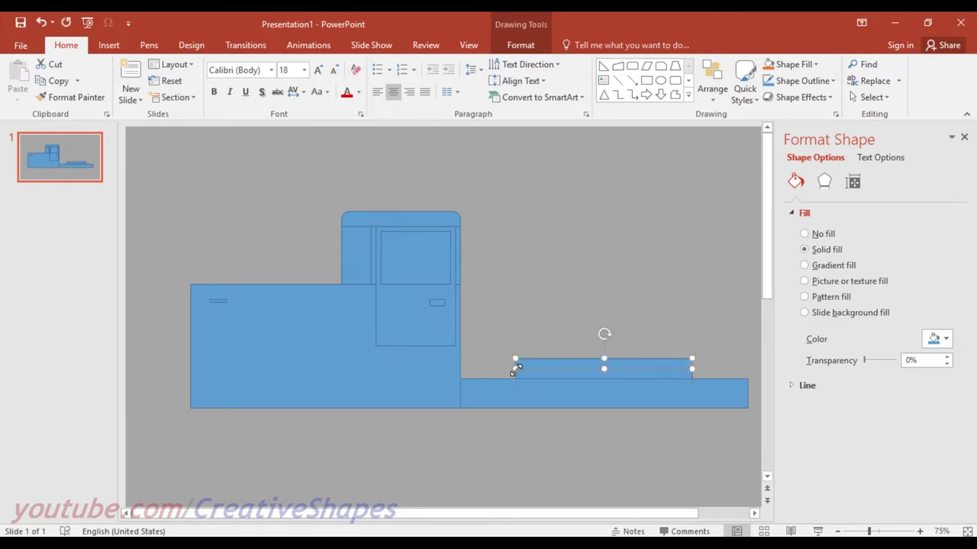
{"action": "left_click_drag", "start_coordinate": [516, 368], "coordinate": [558, 370]}
{"action": "left_click", "coordinate": [603, 324]}
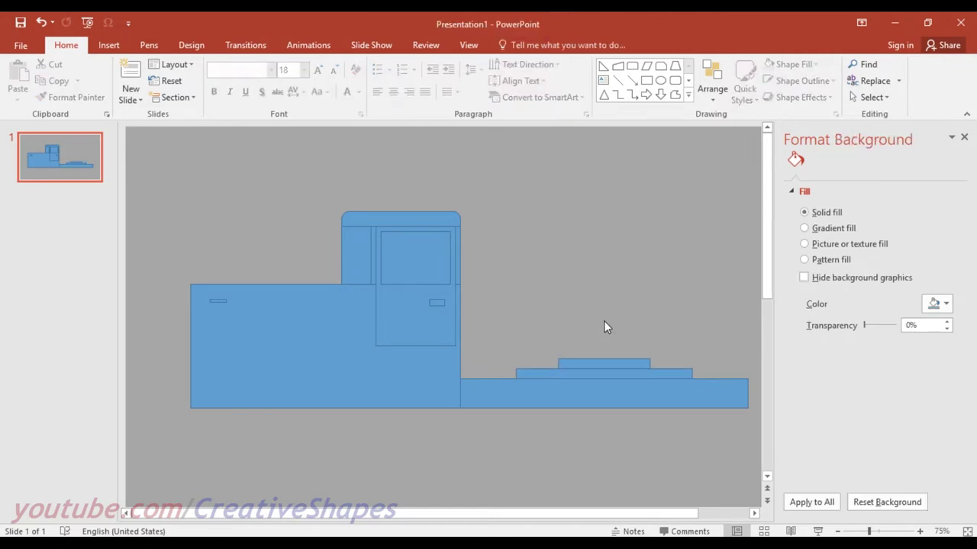
Send both coupling plates to the back behind the other shapes.
{"action": "left_click", "coordinate": [608, 360]}
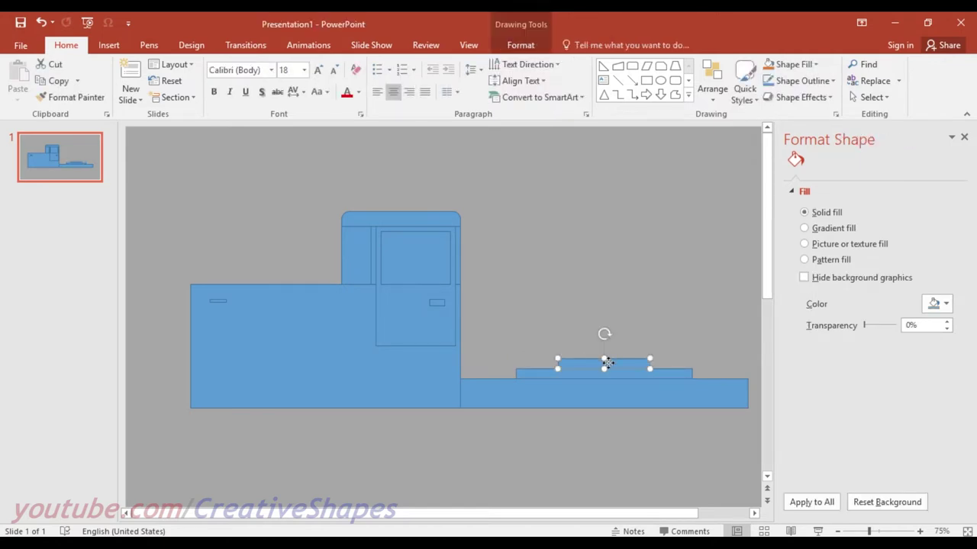
{"action": "left_click", "coordinate": [613, 373], "text": "shift"}
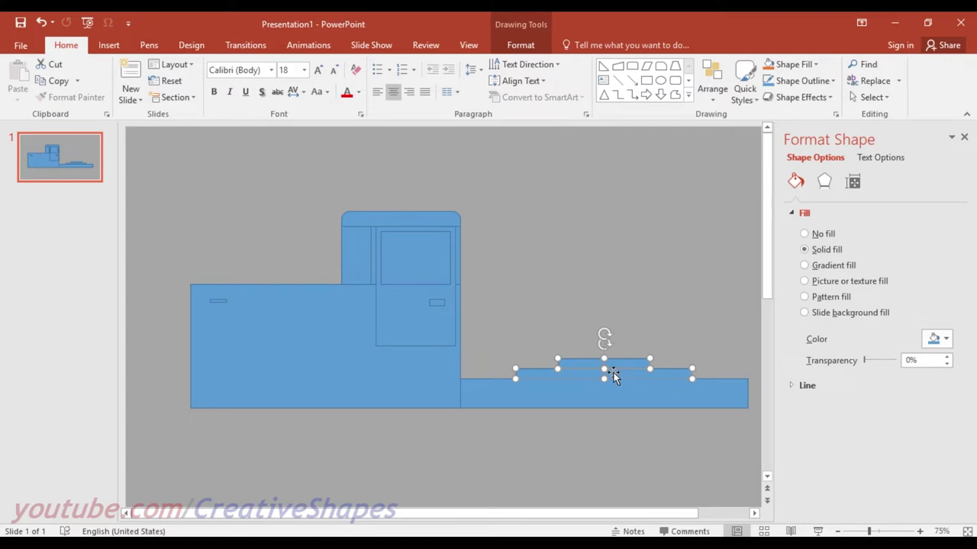
{"action": "left_click", "coordinate": [637, 324]}
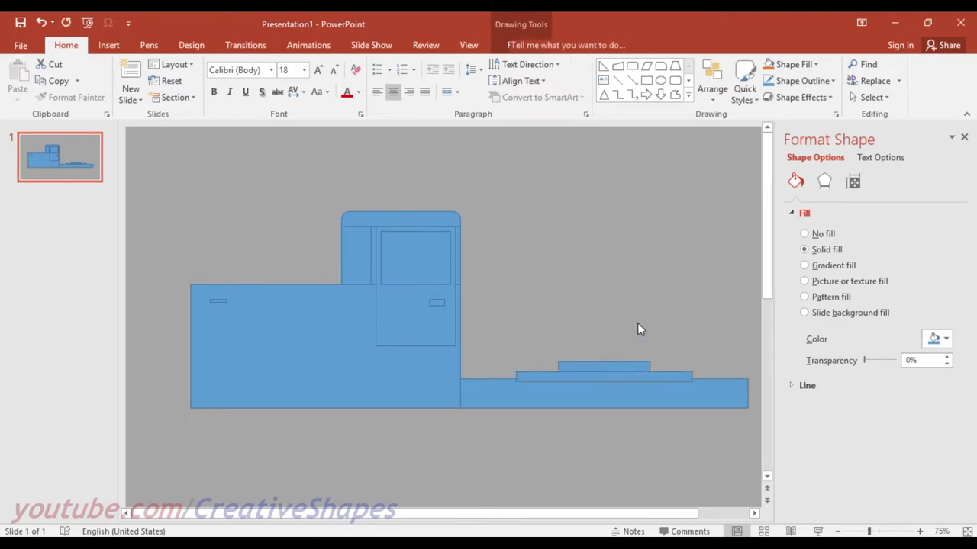
{"action": "left_click", "coordinate": [635, 367]}
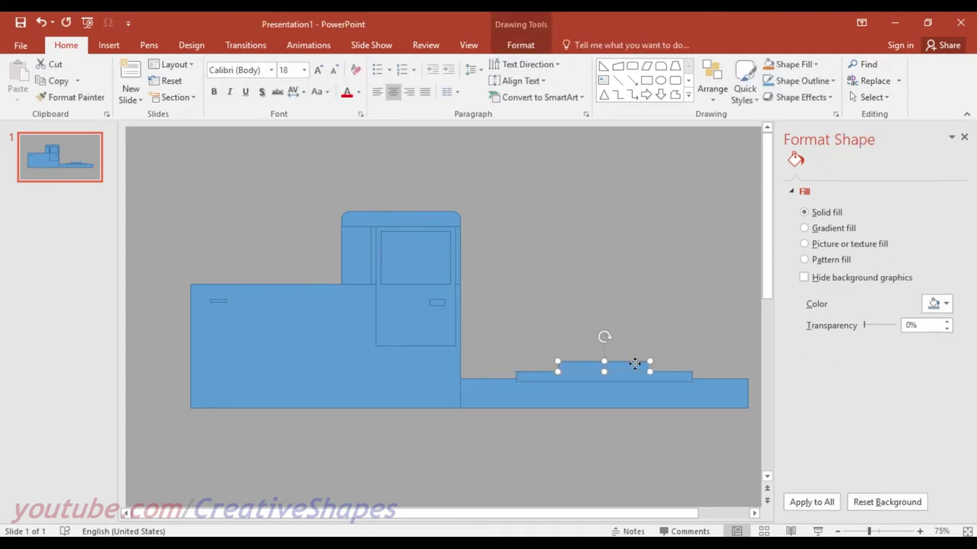
{"action": "left_click", "coordinate": [672, 372], "text": "shift"}
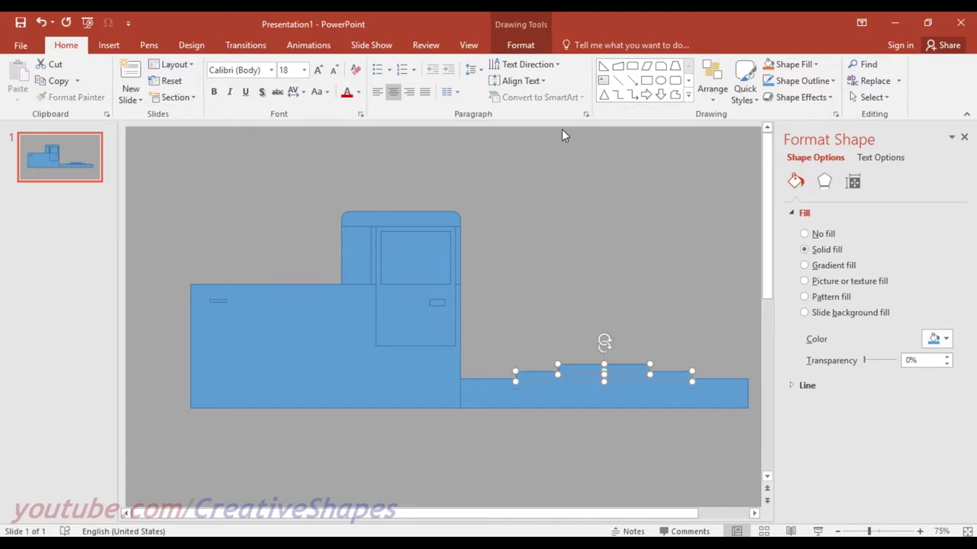
{"action": "left_click", "coordinate": [543, 46]}
{"action": "left_click", "coordinate": [702, 81]}
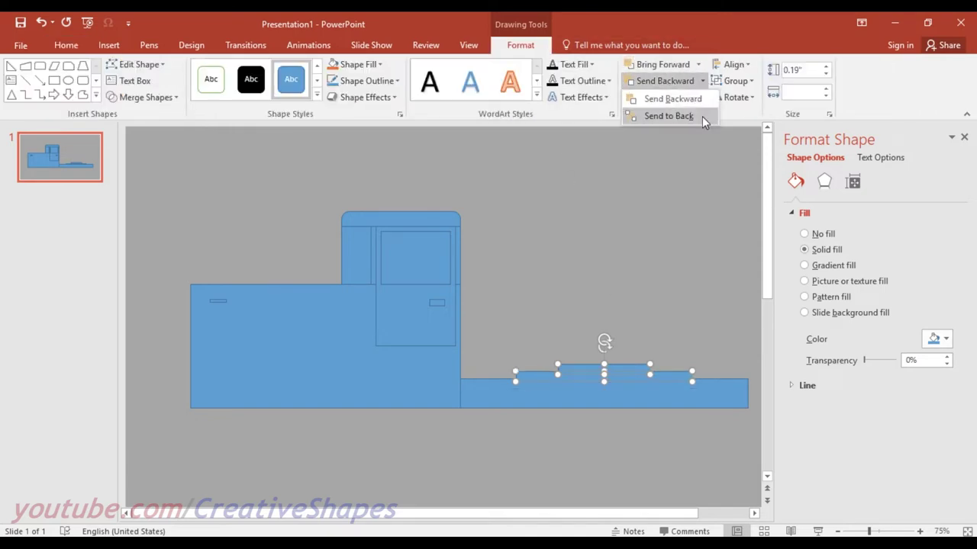
{"action": "left_click", "coordinate": [702, 117]}
{"action": "left_click", "coordinate": [692, 206]}
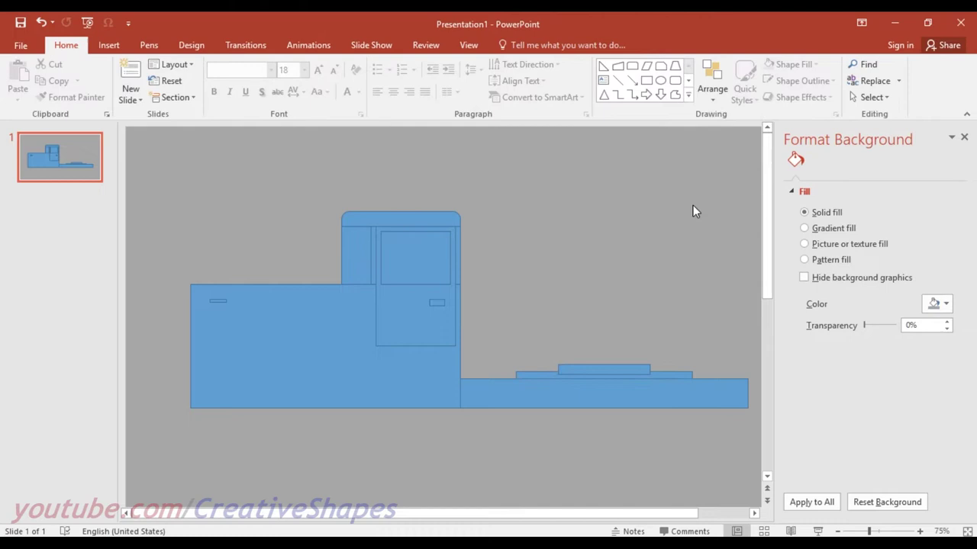
{"action": "left_click", "coordinate": [644, 369]}
{"action": "left_click", "coordinate": [702, 81]}
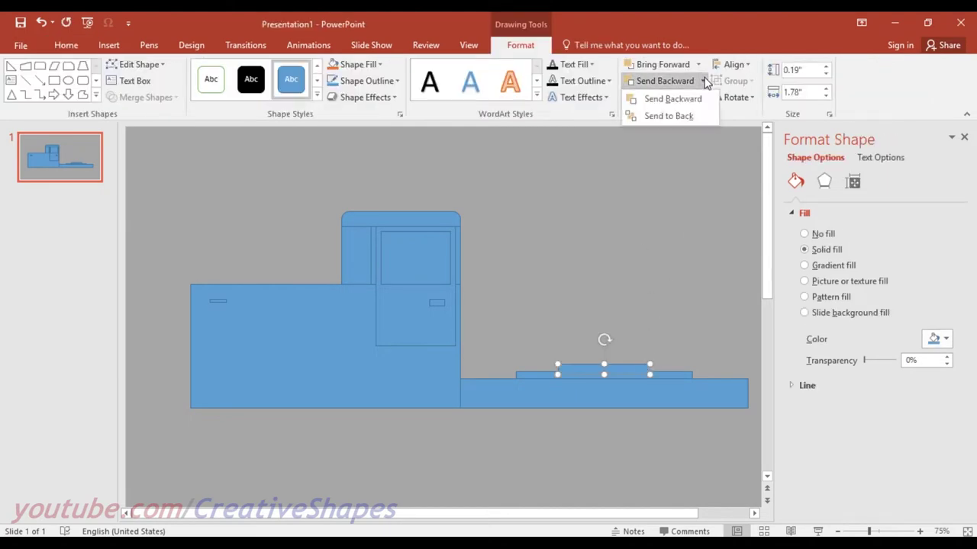
{"action": "left_click", "coordinate": [706, 116]}
{"action": "left_click", "coordinate": [691, 243]}
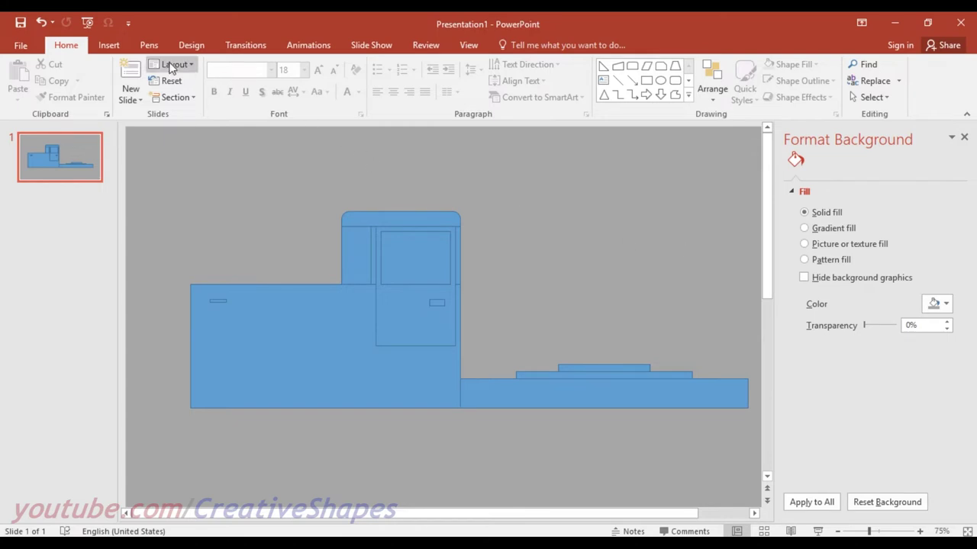
{"action": "left_click", "coordinate": [109, 45]}
{"action": "left_click", "coordinate": [244, 80]}
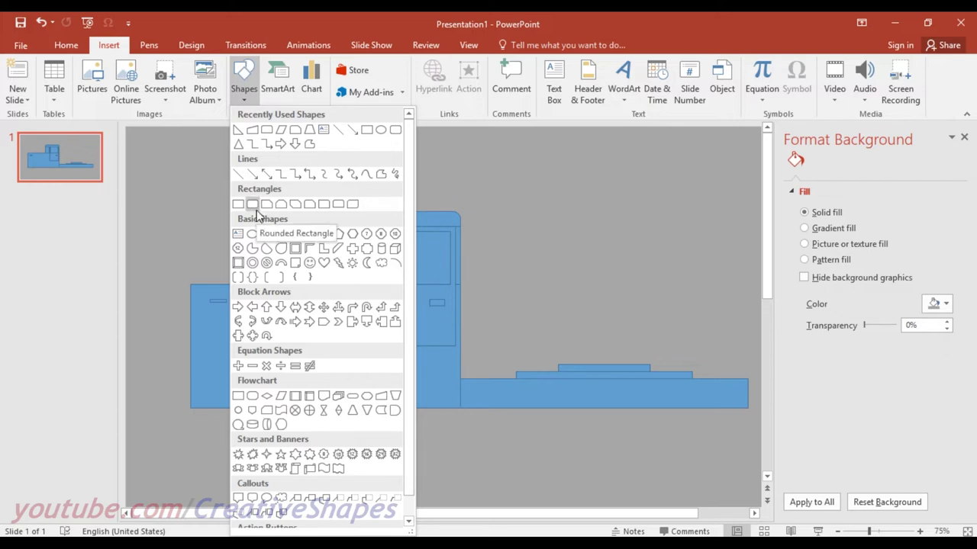
Draw a 0.36" by 4.53" fully rounded bar at the cab's back, reaching below the chassis.
{"action": "left_click", "coordinate": [253, 204]}
{"action": "left_click_drag", "start_coordinate": [467, 185], "coordinate": [483, 407]}
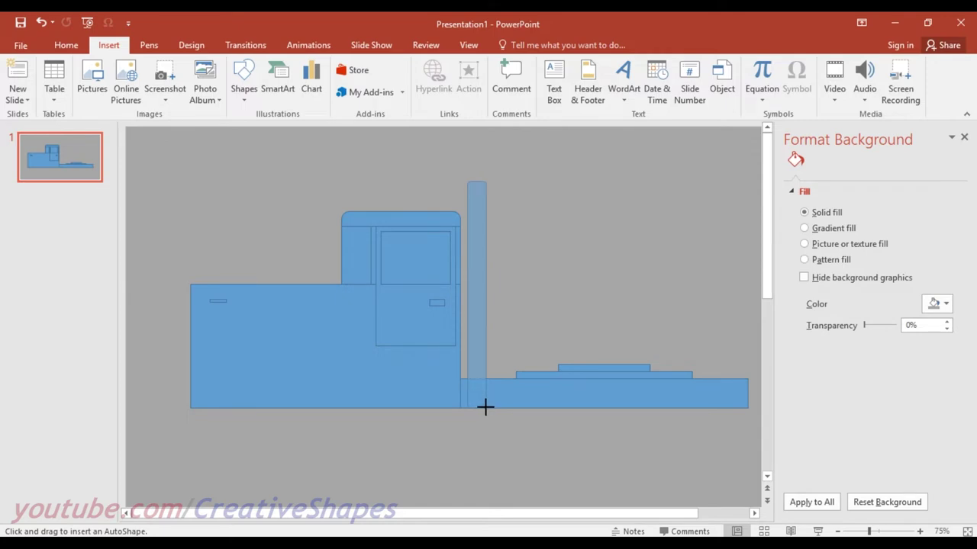
{"action": "mouse_move", "coordinate": [483, 407]}
{"action": "left_mouse_down"}
{"action": "mouse_move", "coordinate": [454, 397]}
{"action": "mouse_move", "coordinate": [465, 397]}
{"action": "left_mouse_up"}
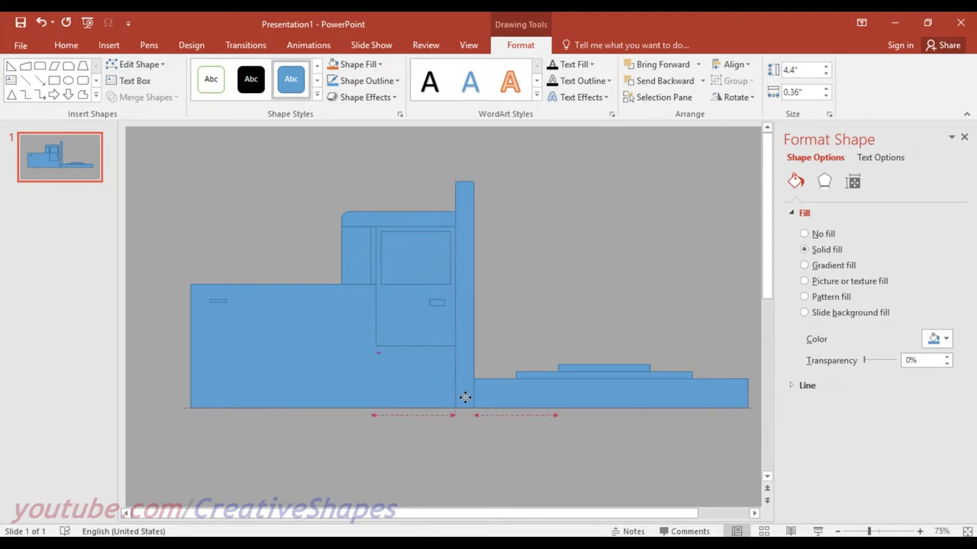
{"action": "left_click_drag", "start_coordinate": [465, 399], "coordinate": [465, 399]}
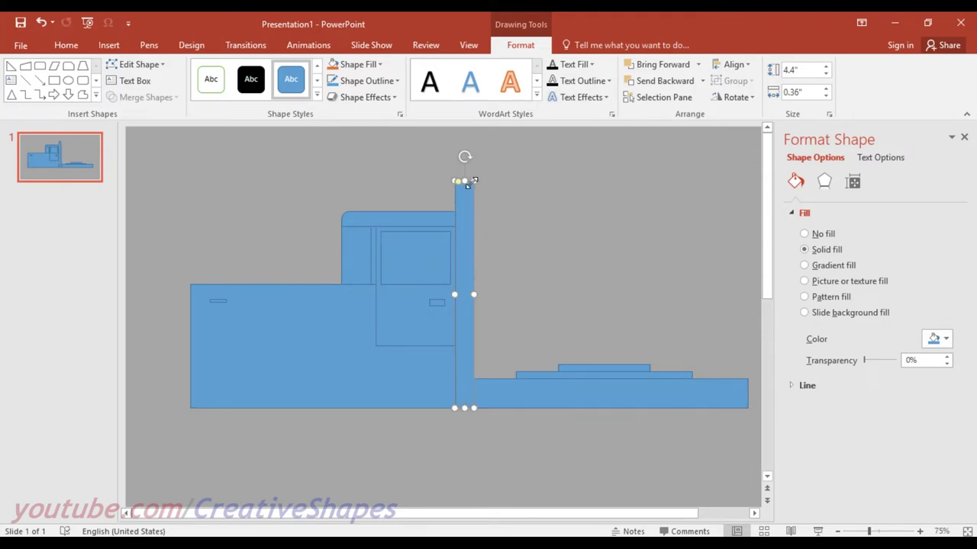
{"action": "left_click_drag", "start_coordinate": [464, 180], "coordinate": [473, 189]}
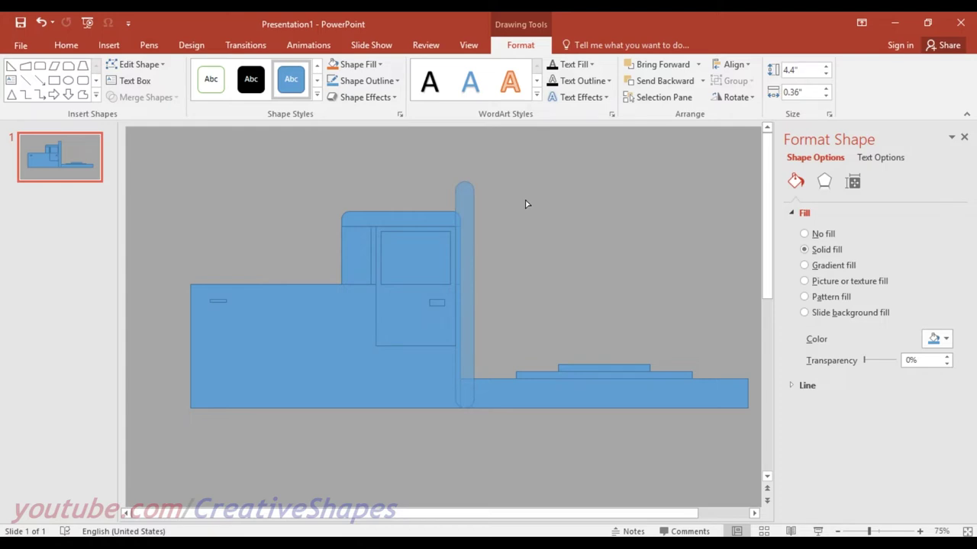
{"action": "left_click_drag", "start_coordinate": [525, 204], "coordinate": [525, 204]}
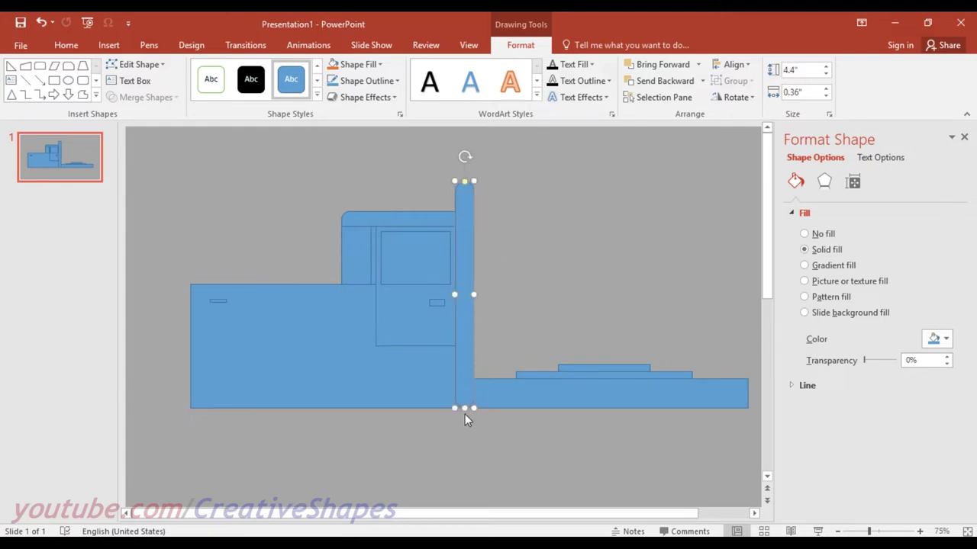
{"action": "left_click_drag", "start_coordinate": [465, 413], "coordinate": [464, 413]}
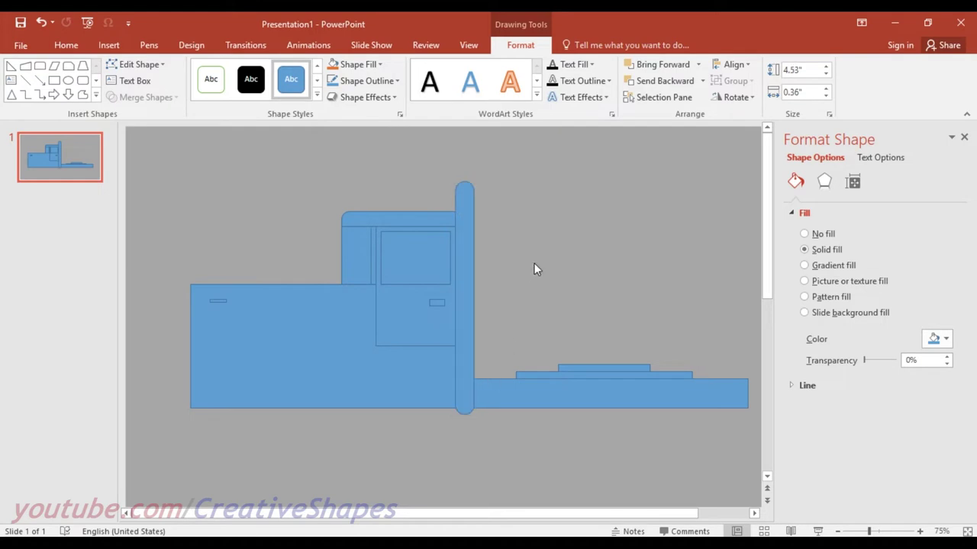
{"action": "left_click", "coordinate": [534, 263]}
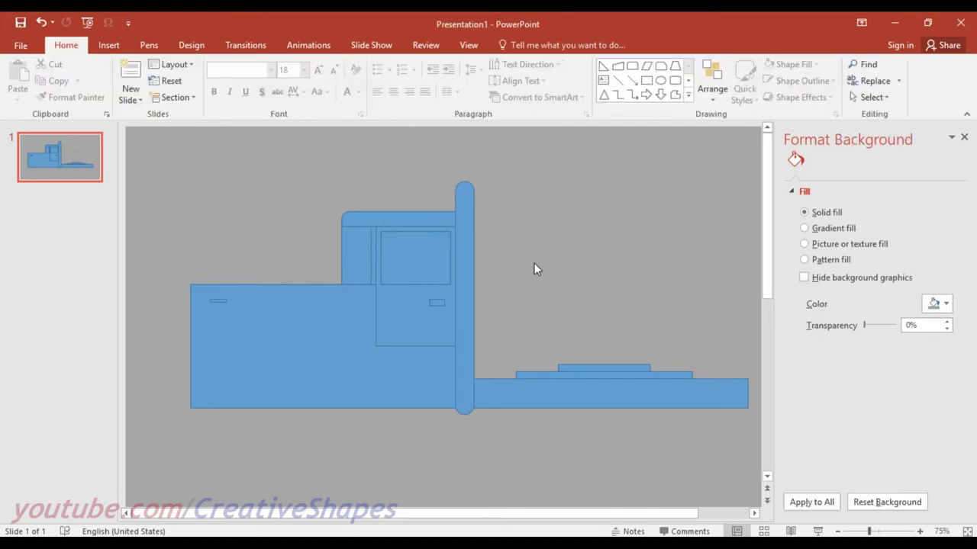
{"action": "left_click", "coordinate": [108, 45]}
{"action": "left_click", "coordinate": [236, 76]}
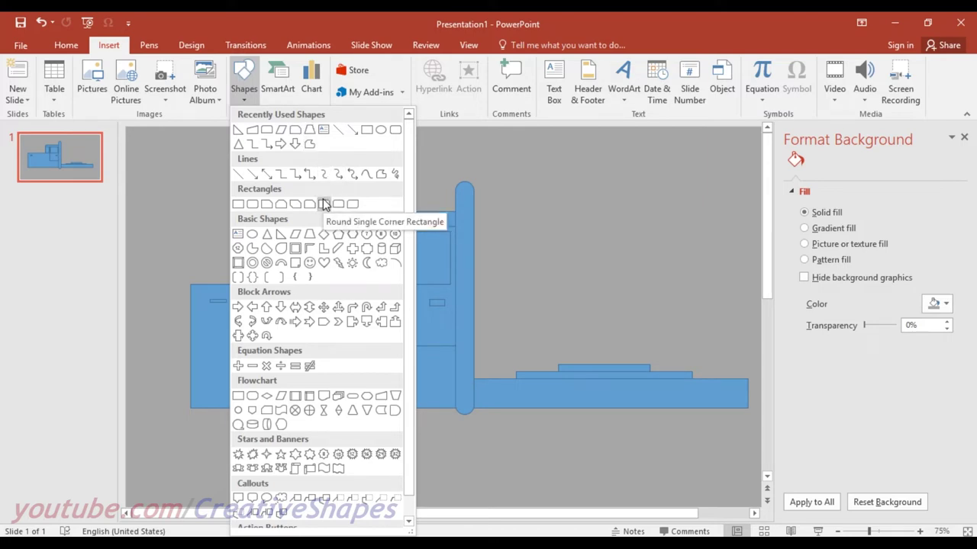
Draw a trapezoid and stretch it into a narrow upright piece above the post.
{"action": "left_click", "coordinate": [314, 236]}
{"action": "left_click_drag", "start_coordinate": [502, 172], "coordinate": [594, 189]}
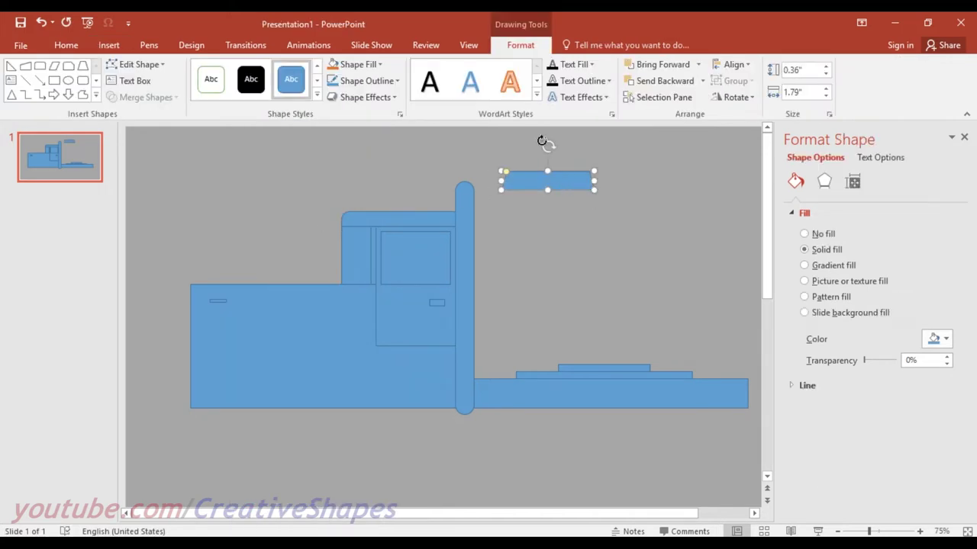
{"action": "mouse_move", "coordinate": [546, 145]}
{"action": "left_mouse_down"}
{"action": "mouse_move", "coordinate": [499, 173]}
{"action": "mouse_move", "coordinate": [465, 264]}
{"action": "mouse_move", "coordinate": [465, 201]}
{"action": "left_mouse_up"}
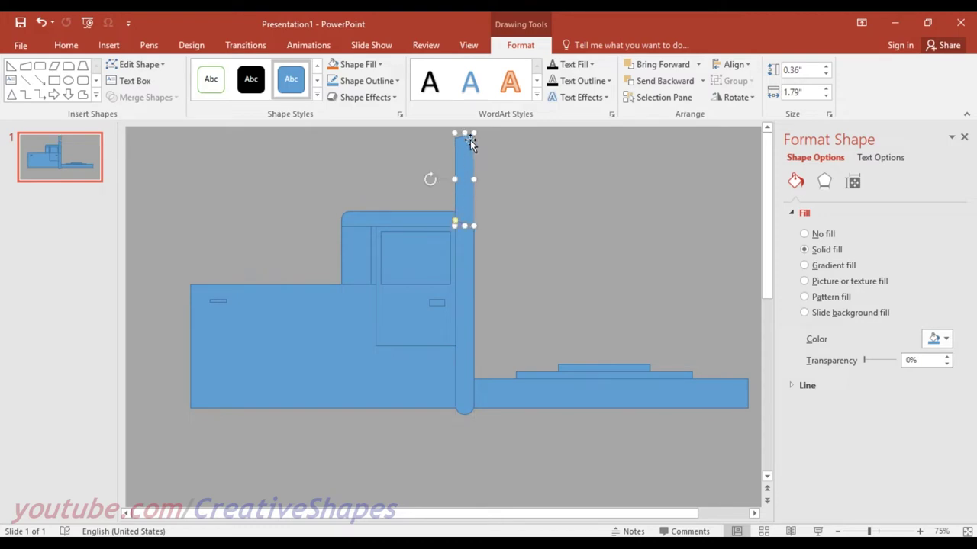
{"action": "left_click_drag", "start_coordinate": [465, 136], "coordinate": [464, 149]}
{"action": "mouse_move", "coordinate": [432, 179]}
{"action": "left_mouse_down"}
{"action": "mouse_move", "coordinate": [431, 161]}
{"action": "mouse_move", "coordinate": [444, 158]}
{"action": "mouse_move", "coordinate": [479, 172]}
{"action": "mouse_move", "coordinate": [455, 177]}
{"action": "left_mouse_up"}
Rotate the piece to tilt up-right and seat it on the post's top.
{"action": "left_click", "coordinate": [455, 183]}
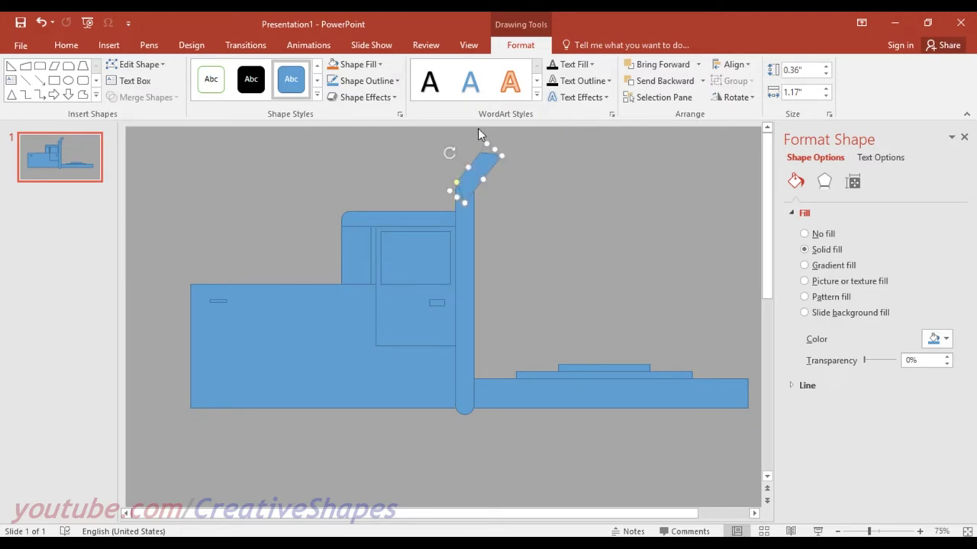
{"action": "left_click_drag", "start_coordinate": [452, 154], "coordinate": [524, 204]}
{"action": "mouse_move", "coordinate": [524, 205]}
{"action": "left_mouse_down"}
{"action": "mouse_move", "coordinate": [530, 219]}
{"action": "mouse_move", "coordinate": [541, 211]}
{"action": "mouse_move", "coordinate": [545, 257]}
{"action": "left_mouse_up"}
{"action": "left_click_drag", "start_coordinate": [497, 198], "coordinate": [472, 177]}
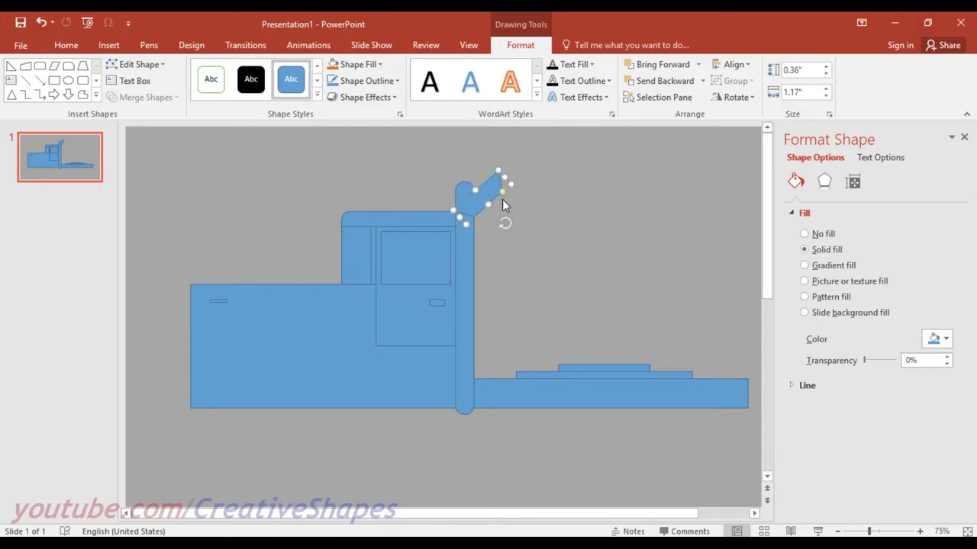
{"action": "mouse_move", "coordinate": [506, 207]}
{"action": "left_mouse_down"}
{"action": "mouse_move", "coordinate": [517, 194]}
{"action": "mouse_move", "coordinate": [461, 225]}
{"action": "mouse_move", "coordinate": [461, 188]}
{"action": "left_mouse_up"}
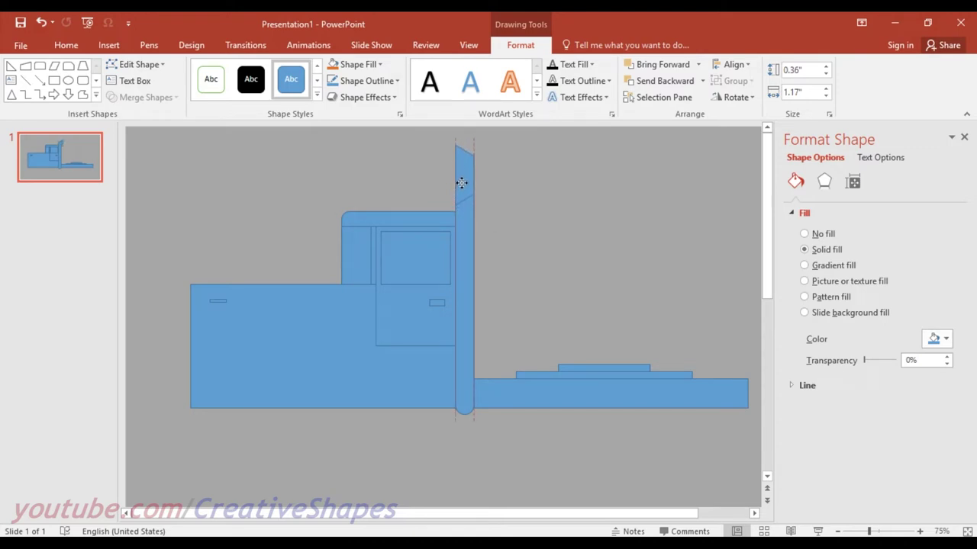
{"action": "mouse_move", "coordinate": [460, 189]}
{"action": "left_mouse_down"}
{"action": "mouse_move", "coordinate": [461, 177]}
{"action": "mouse_move", "coordinate": [481, 180]}
{"action": "left_mouse_up"}
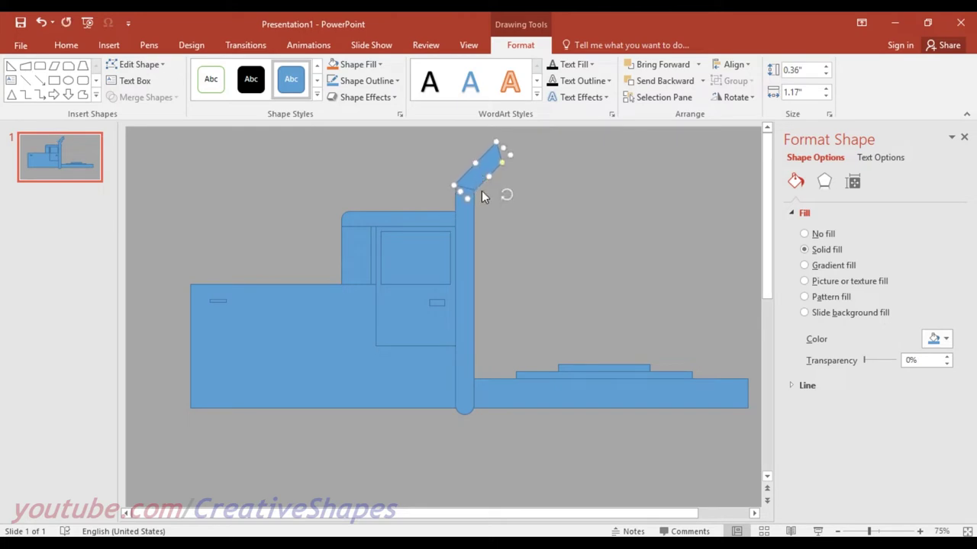
{"action": "left_click", "coordinate": [484, 221]}
{"action": "left_click", "coordinate": [476, 175]}
Fine-tune the shape of the slanted top piece on the stack.
{"action": "left_click", "coordinate": [491, 218]}
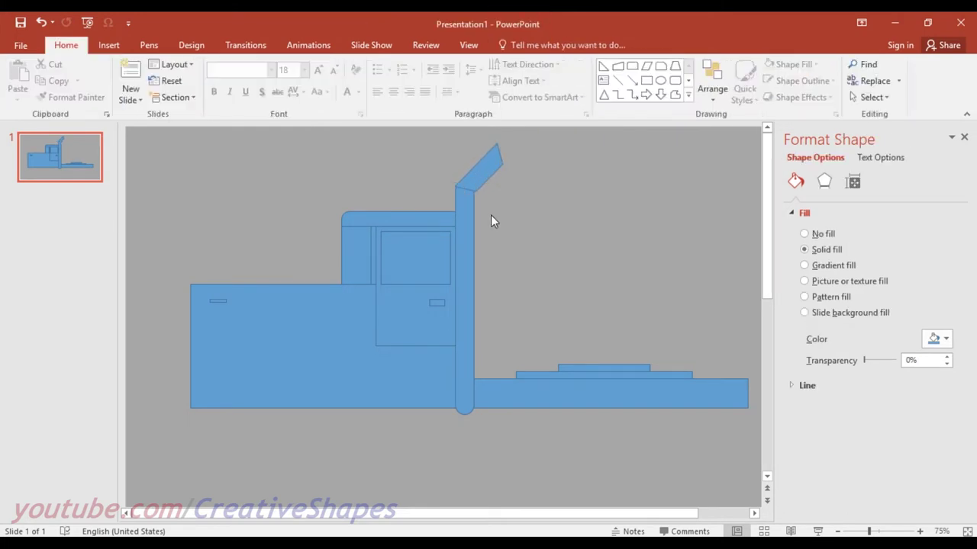
{"action": "left_click", "coordinate": [481, 182]}
{"action": "left_click", "coordinate": [500, 226]}
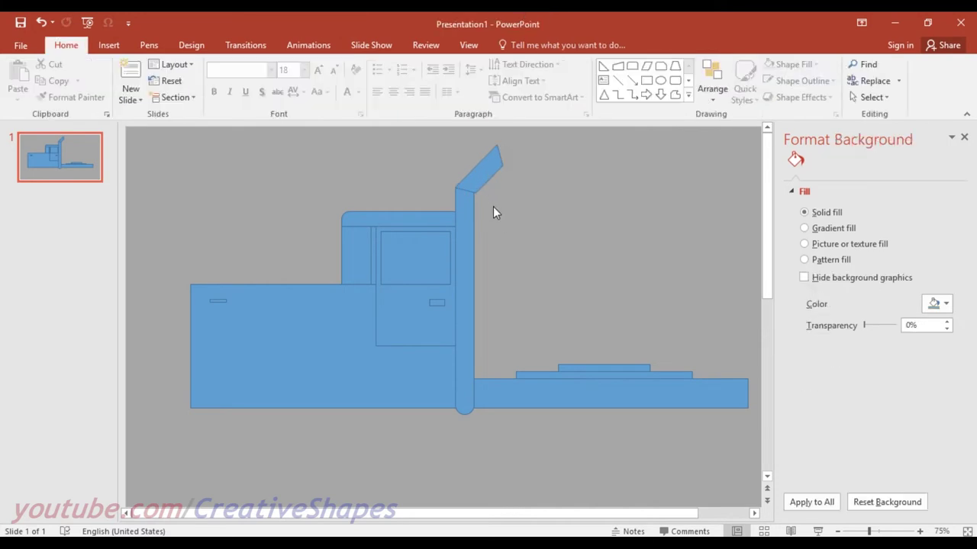
{"action": "left_click", "coordinate": [492, 187]}
{"action": "left_click", "coordinate": [494, 221]}
{"action": "left_click", "coordinate": [490, 177]}
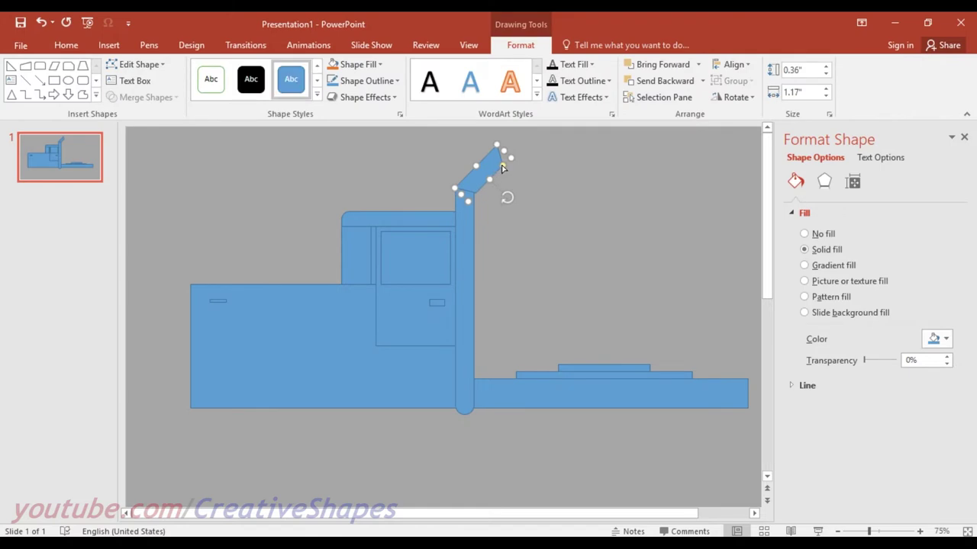
{"action": "left_click_drag", "start_coordinate": [502, 168], "coordinate": [499, 174]}
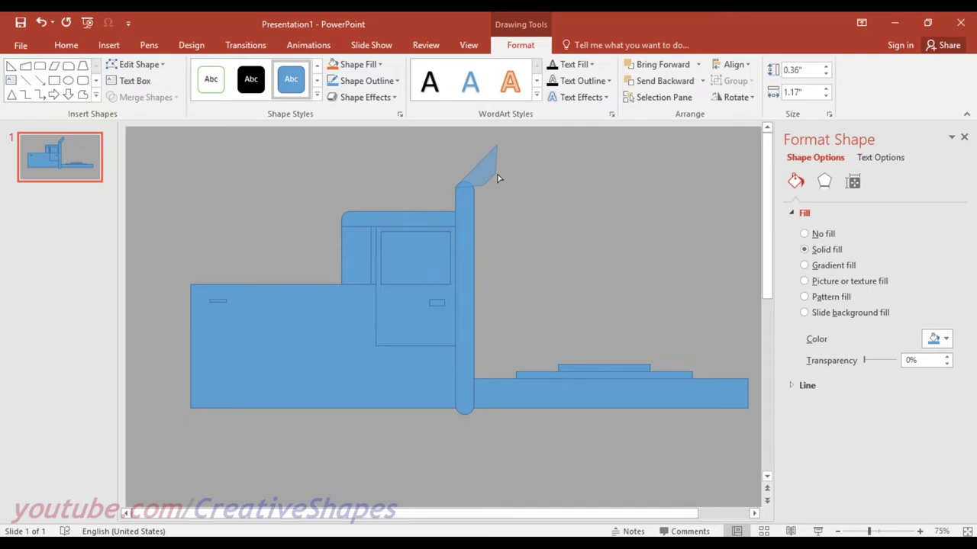
{"action": "left_click_drag", "start_coordinate": [497, 178], "coordinate": [505, 167]}
{"action": "left_click_drag", "start_coordinate": [507, 165], "coordinate": [507, 164]}
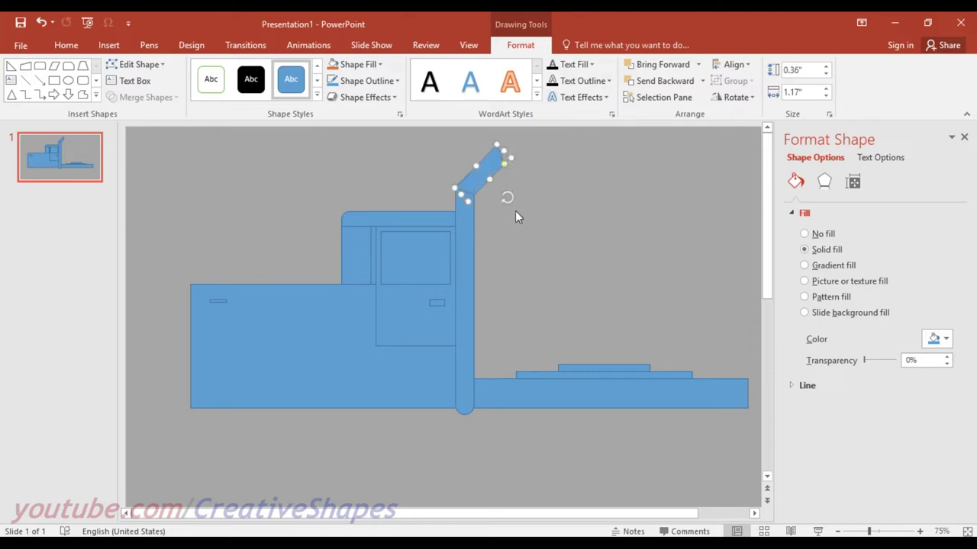
Union the slanted piece with the vertical post using Merge Shapes.
{"action": "left_click", "coordinate": [466, 263], "text": "shift"}
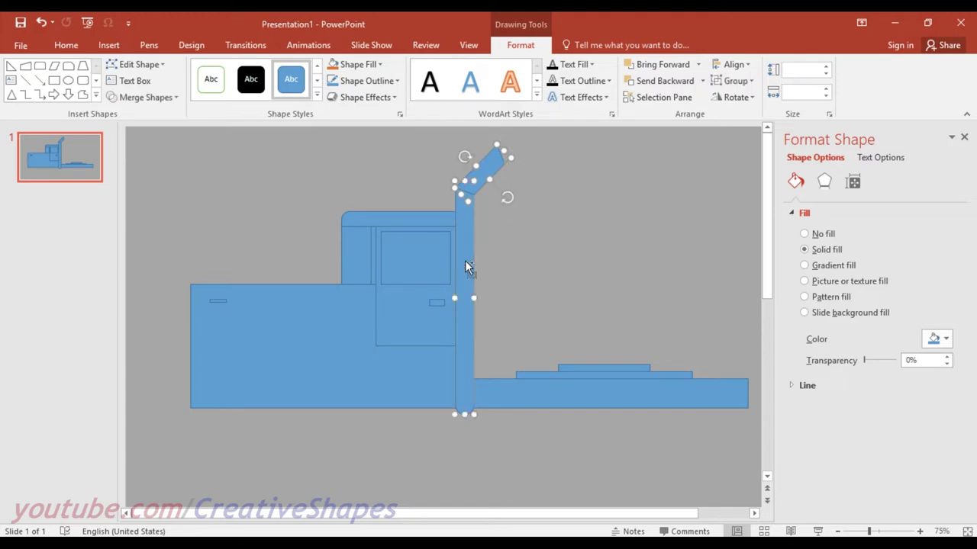
{"action": "left_click", "coordinate": [145, 97]}
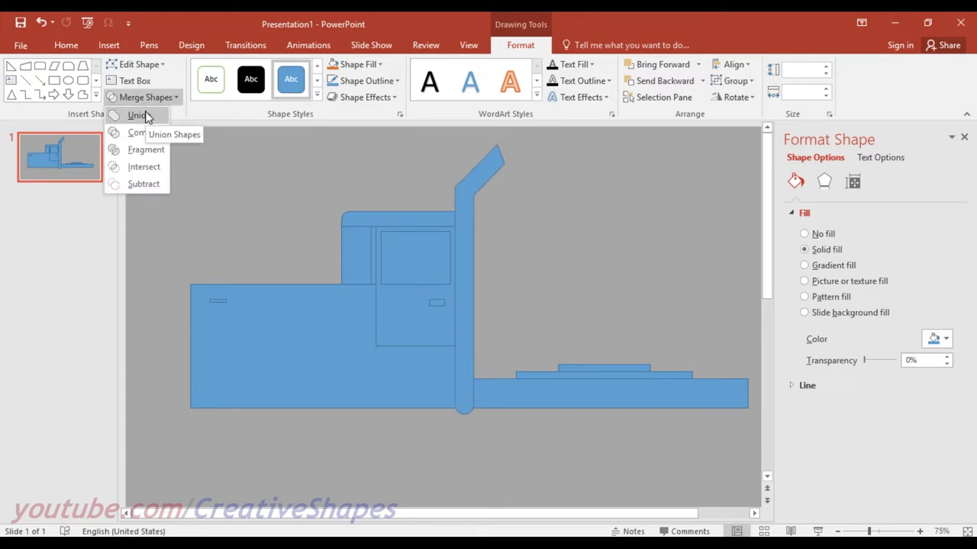
{"action": "left_click", "coordinate": [141, 116]}
{"action": "left_click", "coordinate": [284, 189]}
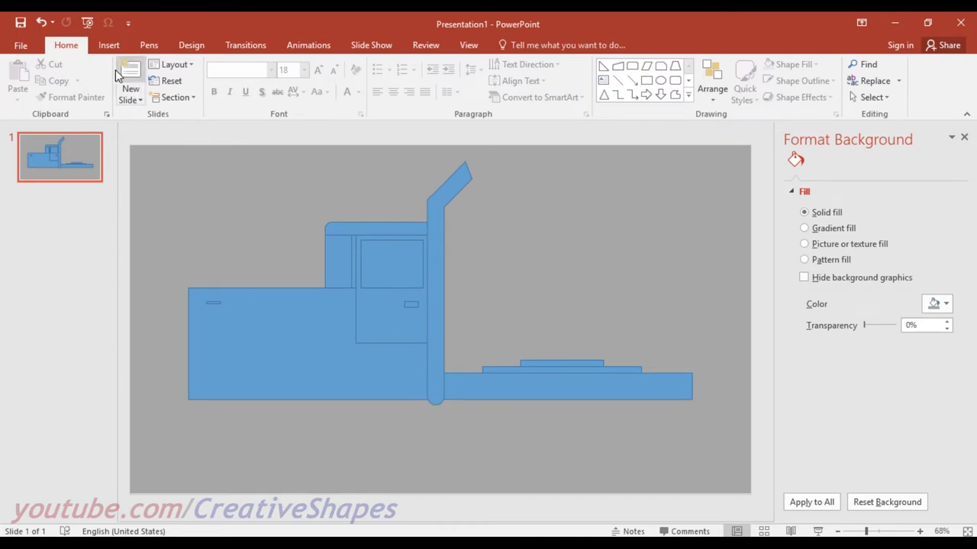
Draw a small upright rounded rectangle, 1.24" tall by 0.37" wide, on the body left of the cab.
{"action": "left_click", "coordinate": [109, 46]}
{"action": "left_click", "coordinate": [244, 79]}
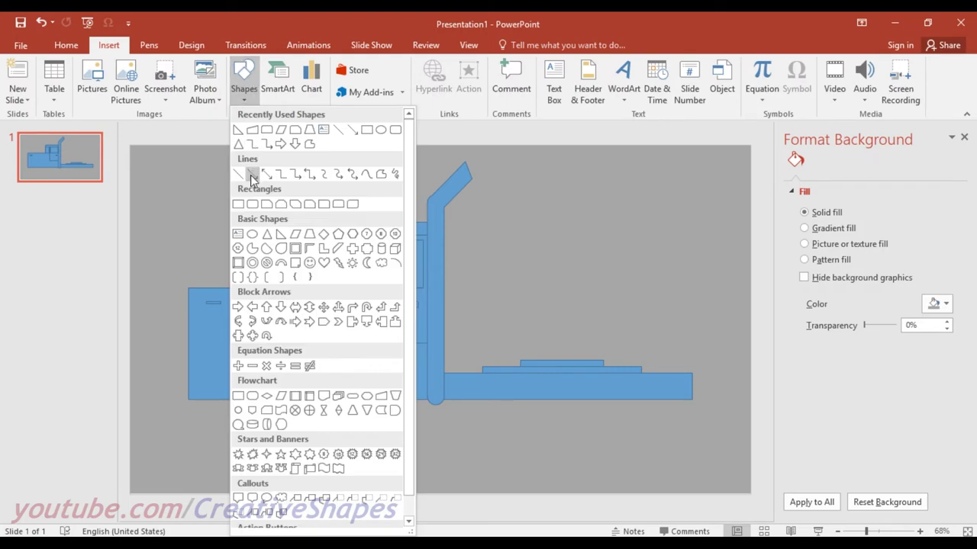
{"action": "left_click", "coordinate": [253, 205]}
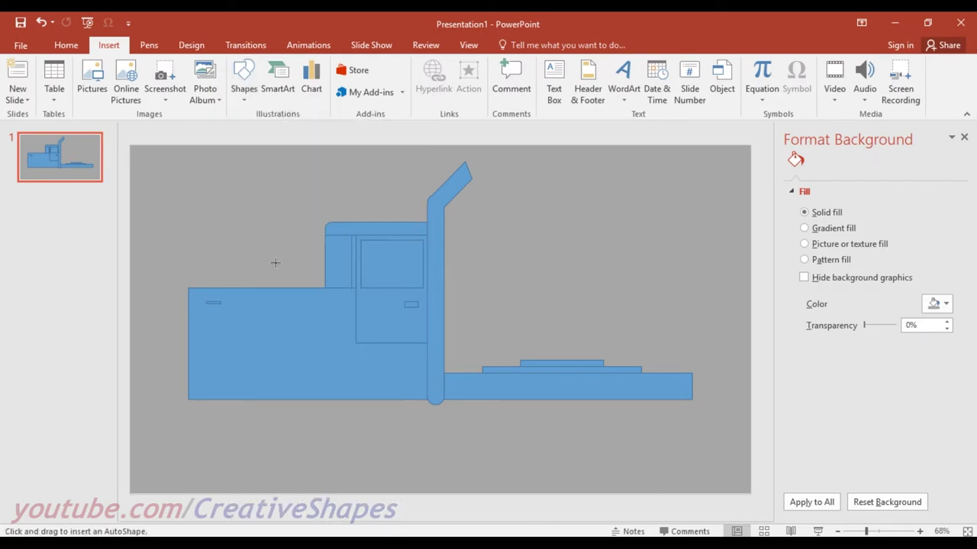
{"action": "left_click_drag", "start_coordinate": [316, 309], "coordinate": [337, 350]}
{"action": "left_click_drag", "start_coordinate": [337, 350], "coordinate": [333, 360]}
{"action": "key", "text": "Escape"}
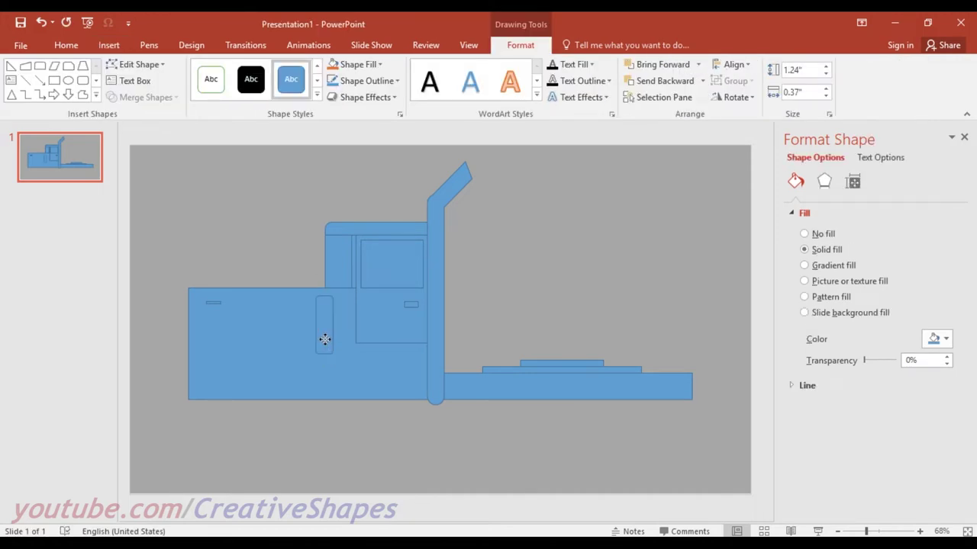
{"action": "left_click", "coordinate": [325, 340]}
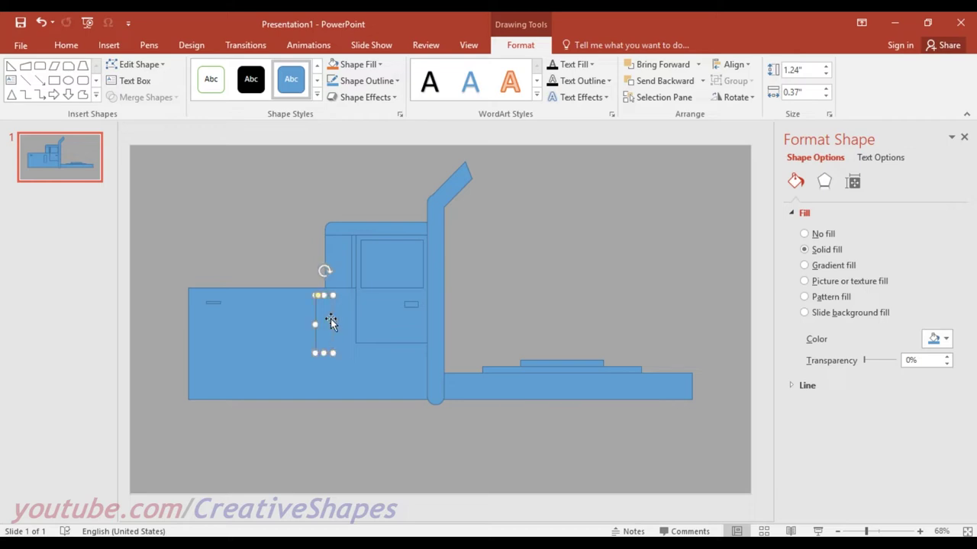
{"action": "key", "text": "Escape"}
{"action": "left_click", "coordinate": [330, 302]}
{"action": "left_click", "coordinate": [114, 45]}
{"action": "left_click", "coordinate": [242, 80]}
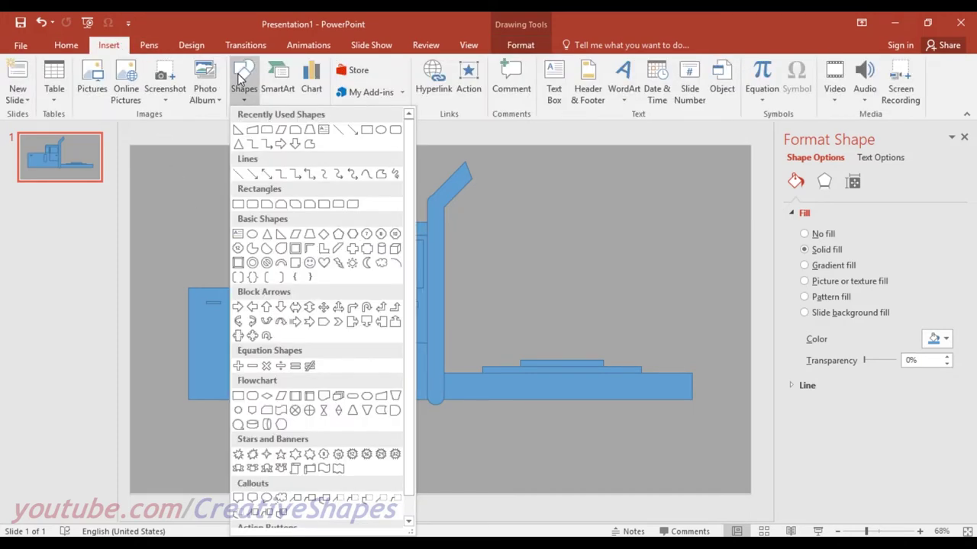
Draw a 2.4" vertical line through the capsule and colour it black.
{"action": "left_click", "coordinate": [340, 135]}
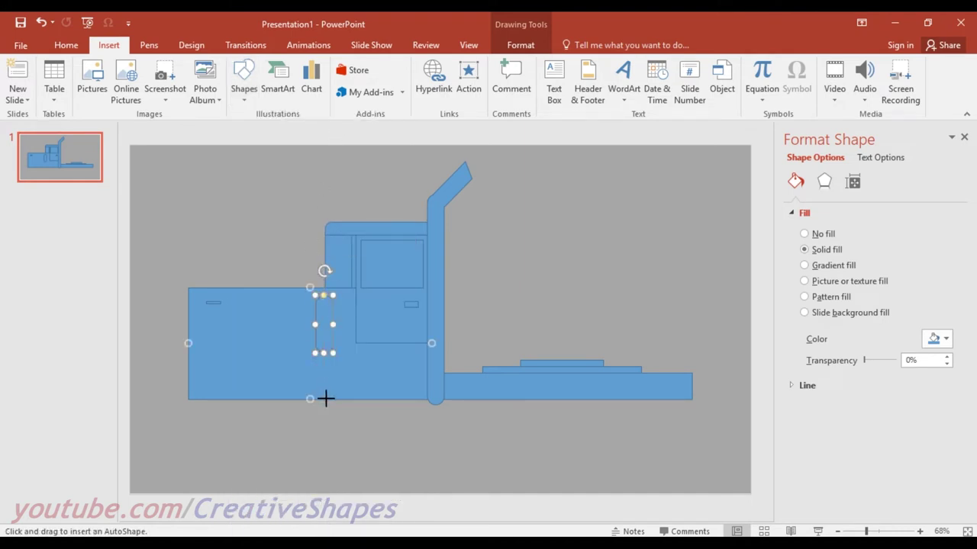
{"action": "left_click_drag", "start_coordinate": [325, 289], "coordinate": [325, 399]}
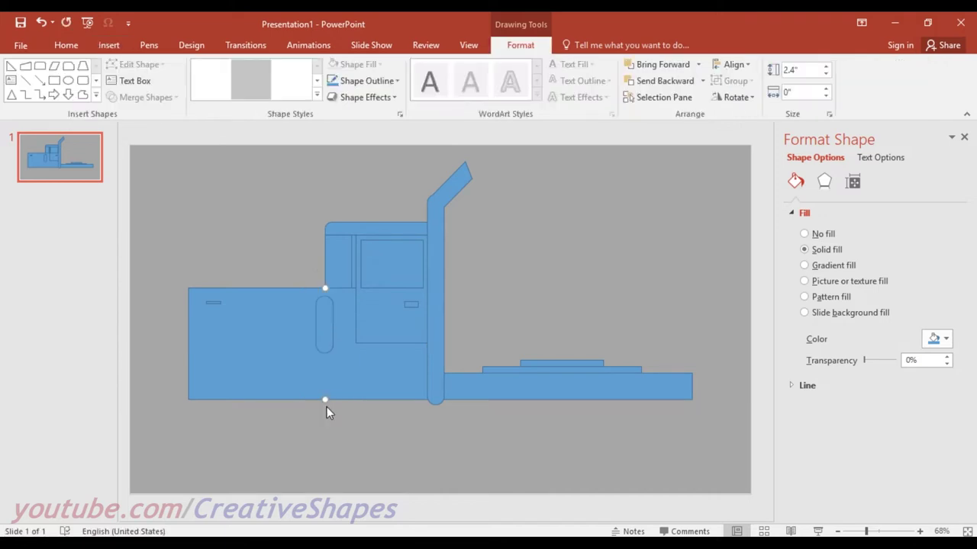
{"action": "left_click", "coordinate": [360, 81]}
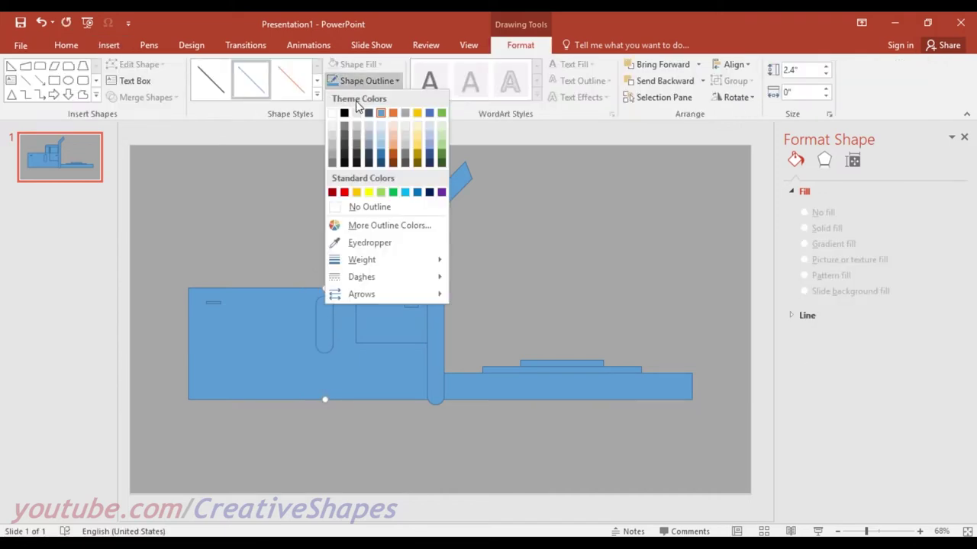
{"action": "left_click", "coordinate": [342, 111]}
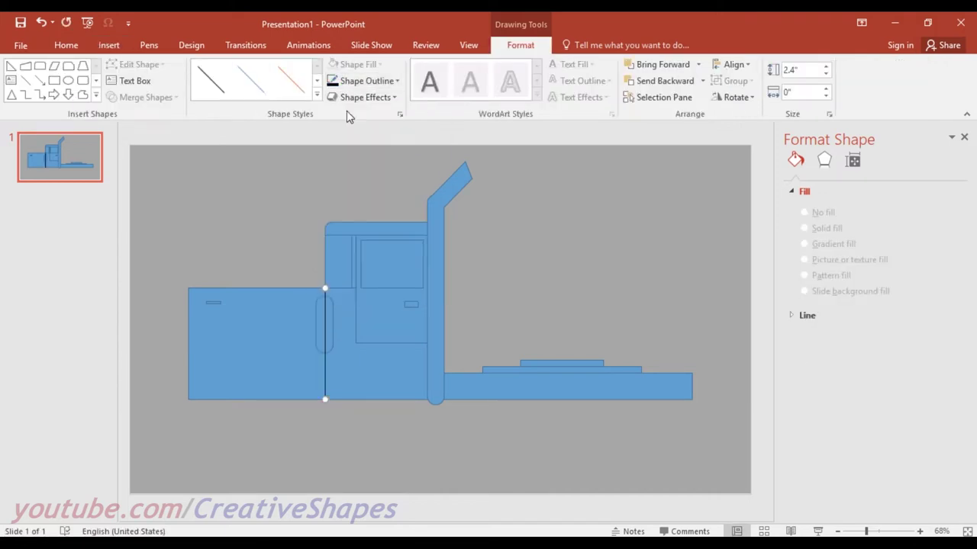
Bring the rounded capsule forward in front of the new line.
{"action": "left_click", "coordinate": [331, 326]}
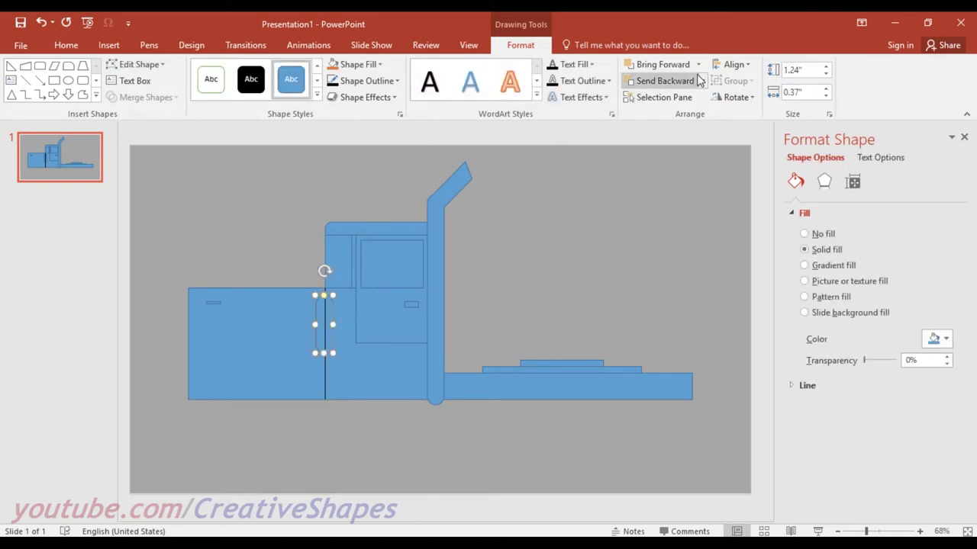
{"action": "left_click", "coordinate": [698, 64]}
{"action": "left_click", "coordinate": [656, 83]}
{"action": "left_click", "coordinate": [626, 213]}
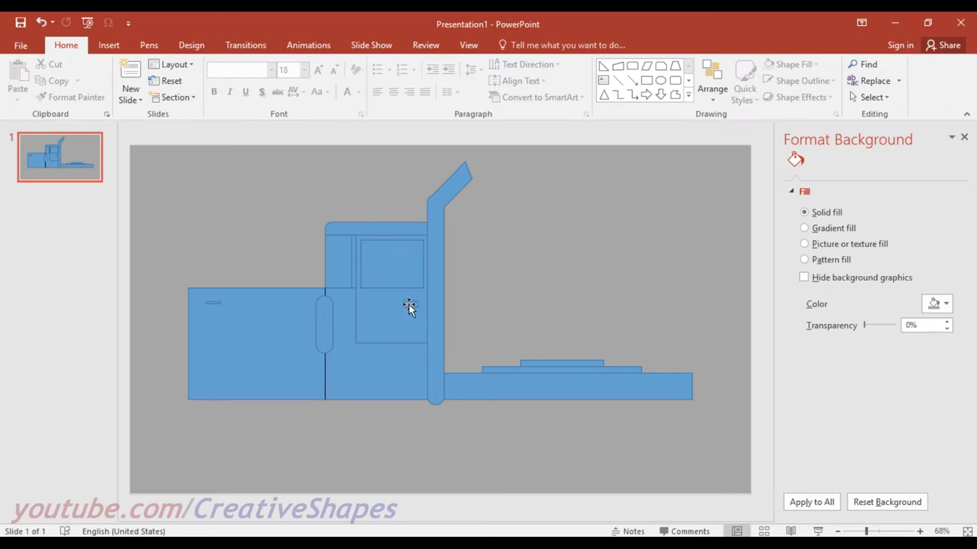
Move a small dash to the capsule's top and resize it to the 0.37" capsule width.
{"action": "left_click", "coordinate": [214, 303]}
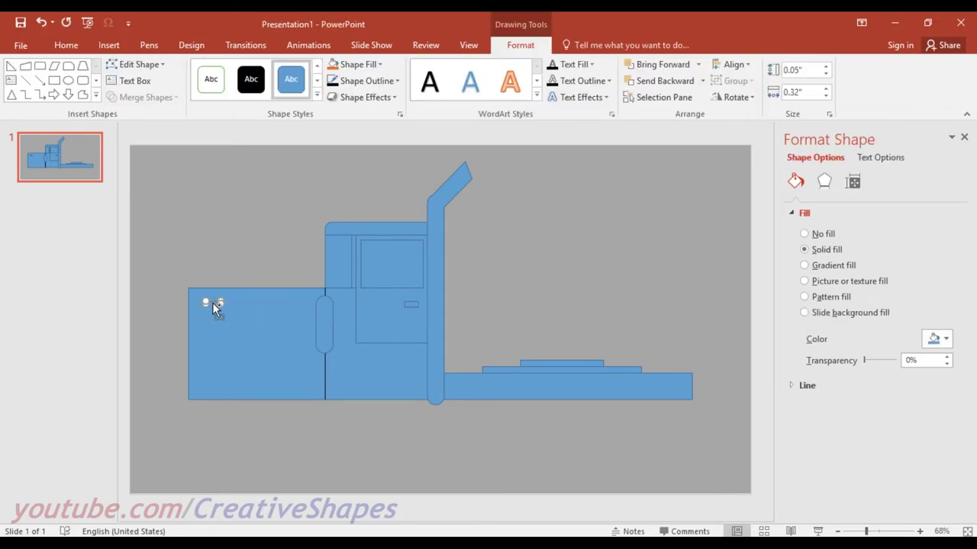
{"action": "left_click_drag", "start_coordinate": [214, 303], "coordinate": [328, 313]}
{"action": "scroll", "coordinate": [323, 317], "scroll_direction": "up", "scroll_amount": 5, "text": "ctrl"}
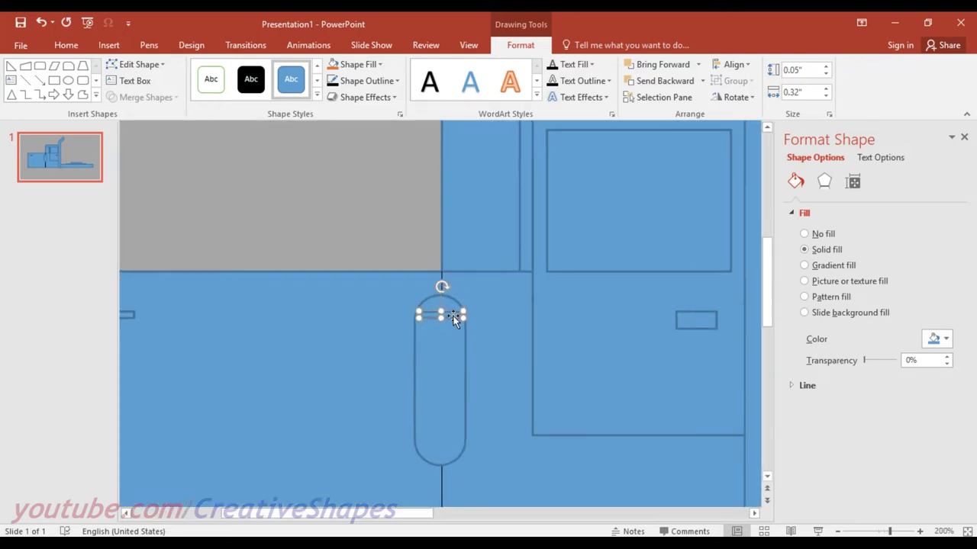
{"action": "left_click_drag", "start_coordinate": [463, 315], "coordinate": [449, 315]}
{"action": "scroll", "coordinate": [441, 320], "scroll_direction": "up", "scroll_amount": 5}
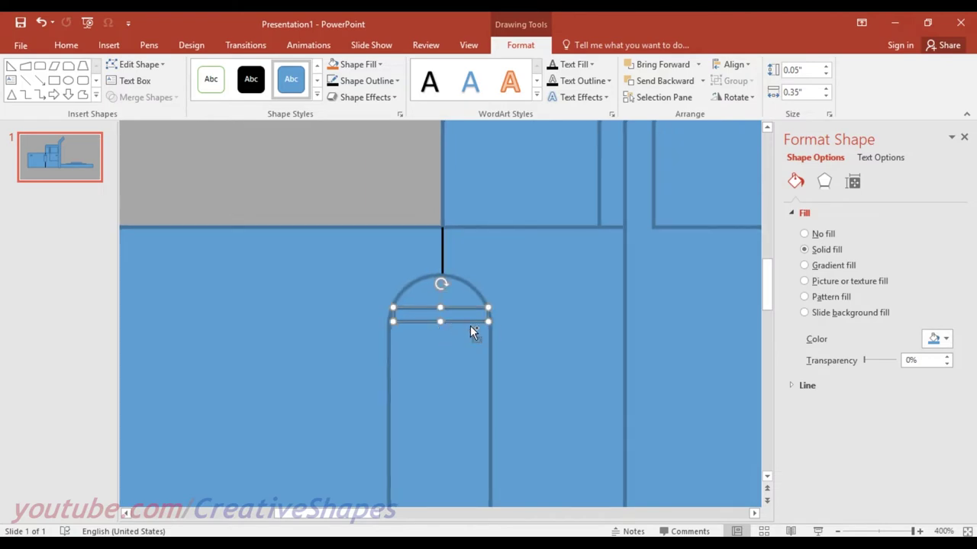
{"action": "left_click_drag", "start_coordinate": [392, 321], "coordinate": [389, 333]}
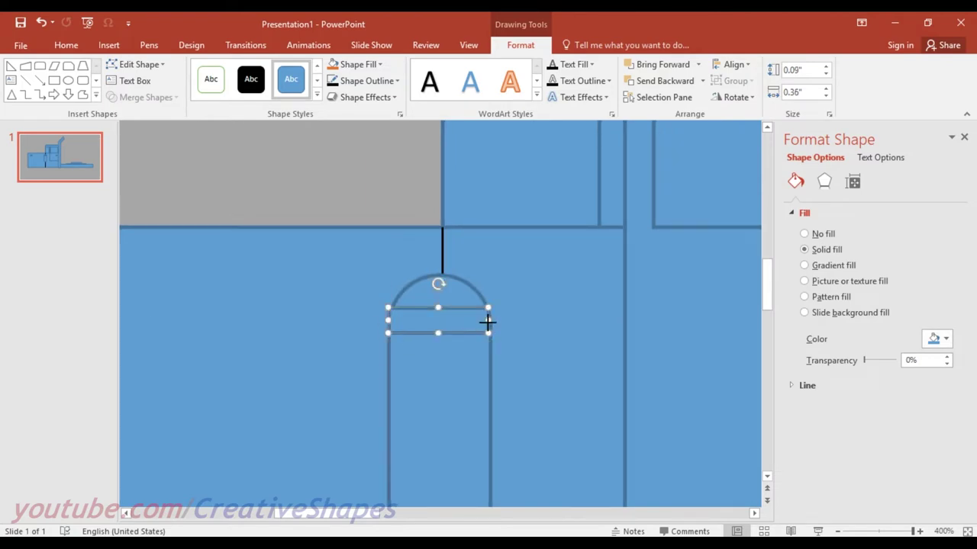
{"action": "left_click_drag", "start_coordinate": [488, 322], "coordinate": [491, 322]}
{"action": "left_click_drag", "start_coordinate": [437, 308], "coordinate": [438, 314]}
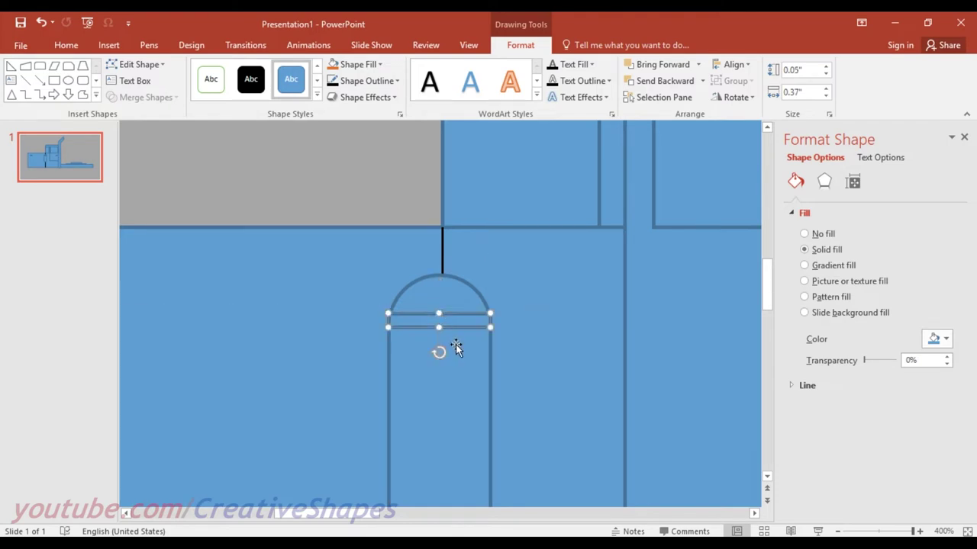
Space the other dashes evenly down the capsule, undoing one bad move.
{"action": "key", "text": "Tab"}
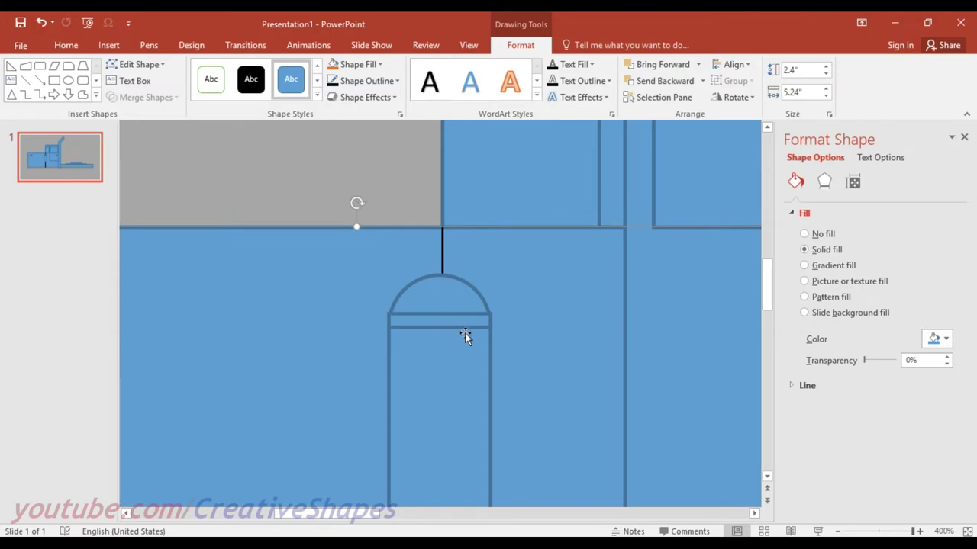
{"action": "left_click_drag", "start_coordinate": [457, 325], "coordinate": [457, 342]}
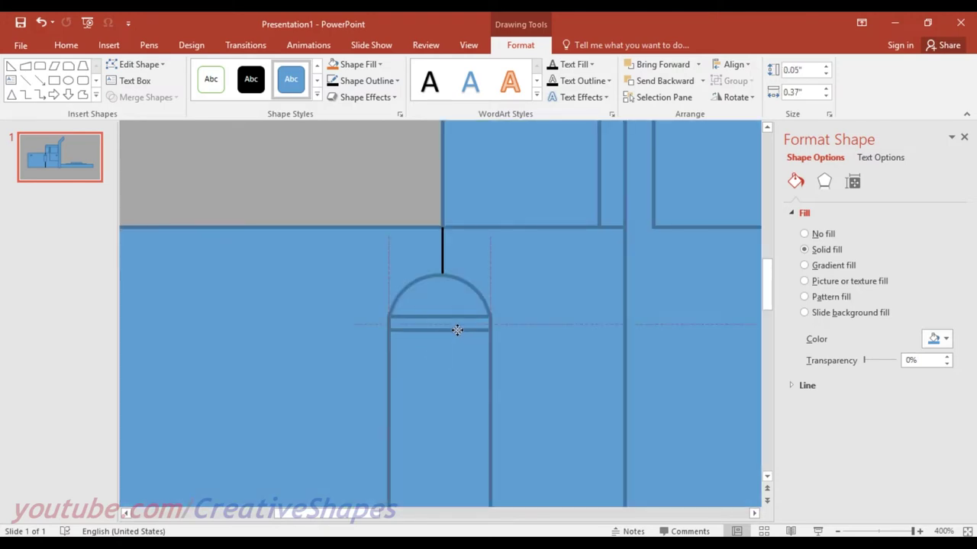
{"action": "scroll", "coordinate": [456, 341], "scroll_direction": "down", "scroll_amount": 5, "text": "ctrl"}
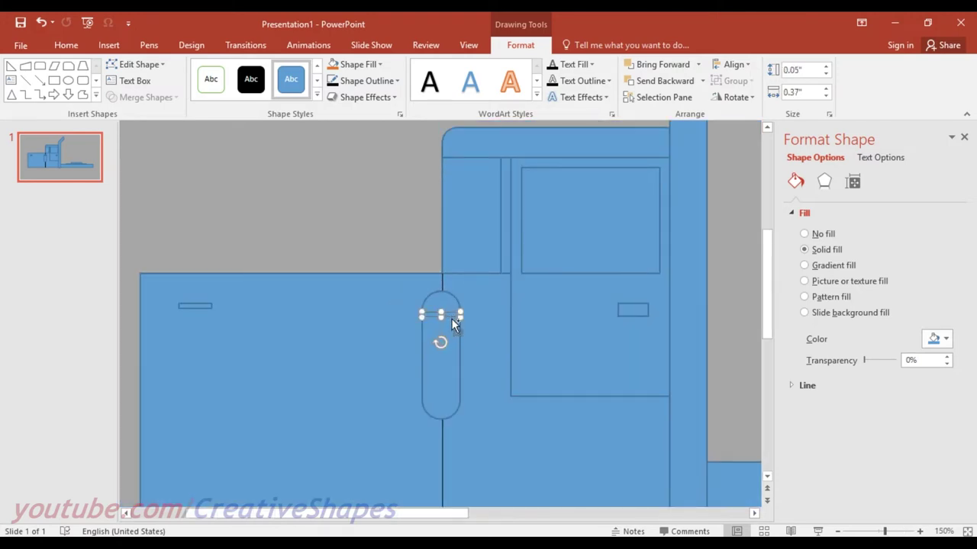
{"action": "left_click_drag", "start_coordinate": [456, 392], "coordinate": [455, 399]}
{"action": "left_click_drag", "start_coordinate": [457, 401], "coordinate": [456, 399]}
{"action": "key", "text": "ctrl+z"}
{"action": "left_click_drag", "start_coordinate": [455, 356], "coordinate": [456, 357]}
Copy the capsule to the hood's left edge and stretch it to 1.48" tall.
{"action": "scroll", "coordinate": [487, 432], "scroll_direction": "down", "scroll_amount": 5, "text": "ctrl"}
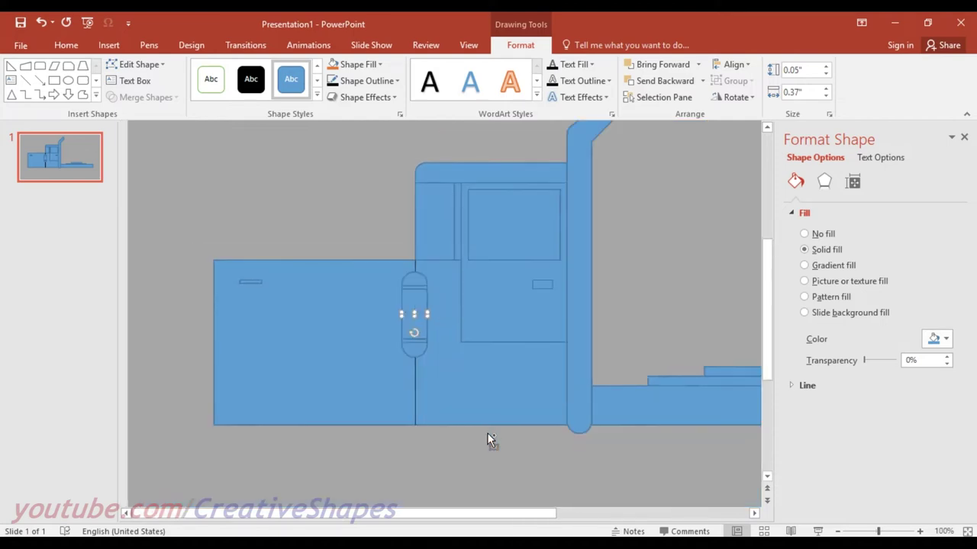
{"action": "left_click", "coordinate": [488, 430]}
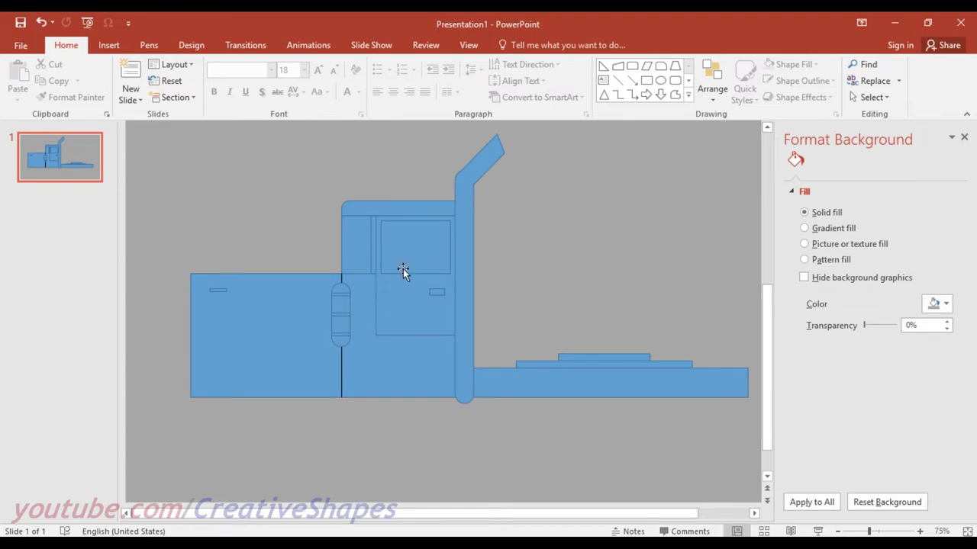
{"action": "left_click_drag", "start_coordinate": [351, 310], "coordinate": [300, 309]}
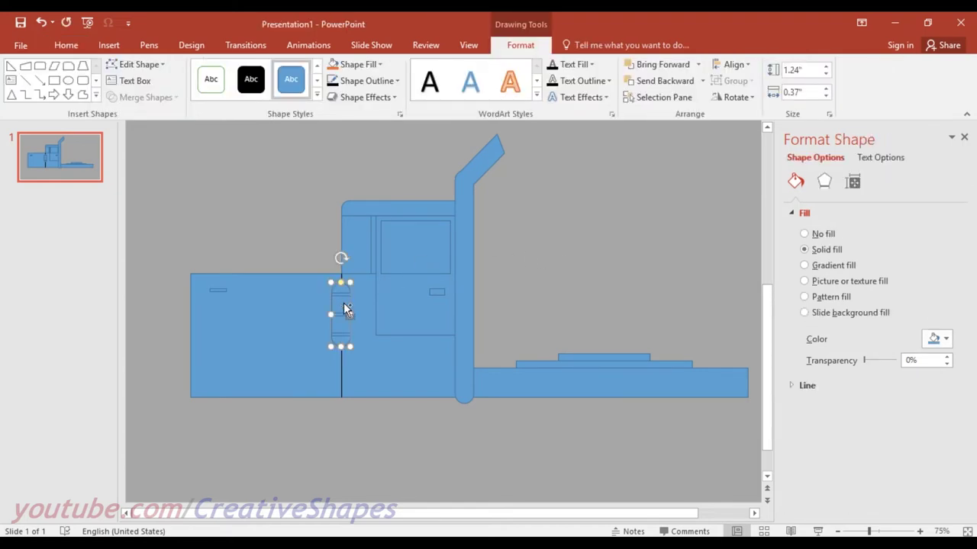
{"action": "left_click_drag", "start_coordinate": [234, 311], "coordinate": [186, 307]}
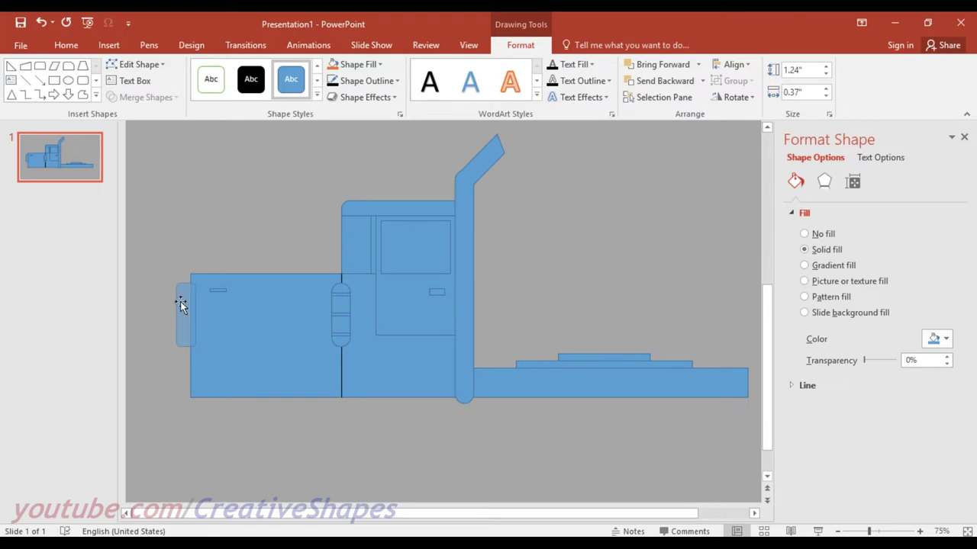
{"action": "left_click_drag", "start_coordinate": [180, 301], "coordinate": [185, 295]}
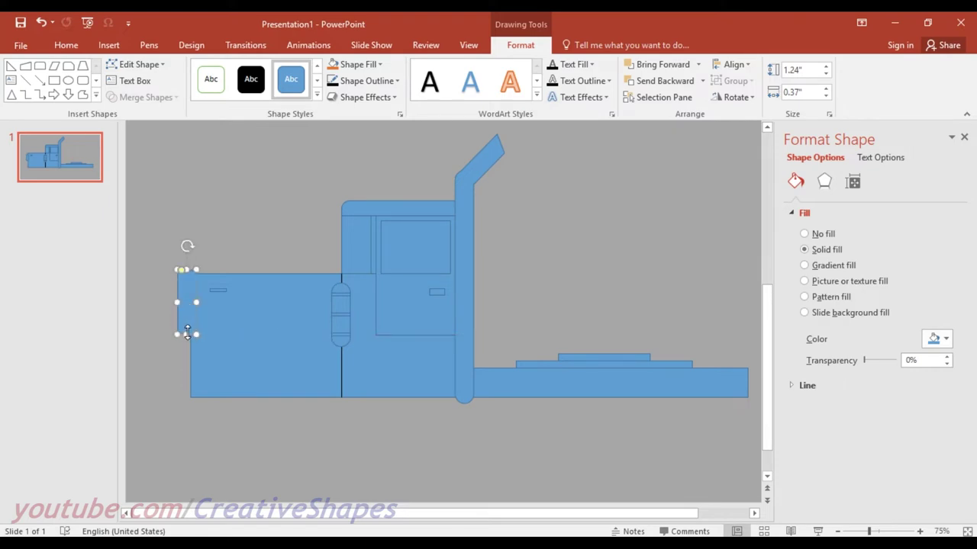
{"action": "left_click_drag", "start_coordinate": [187, 334], "coordinate": [186, 345]}
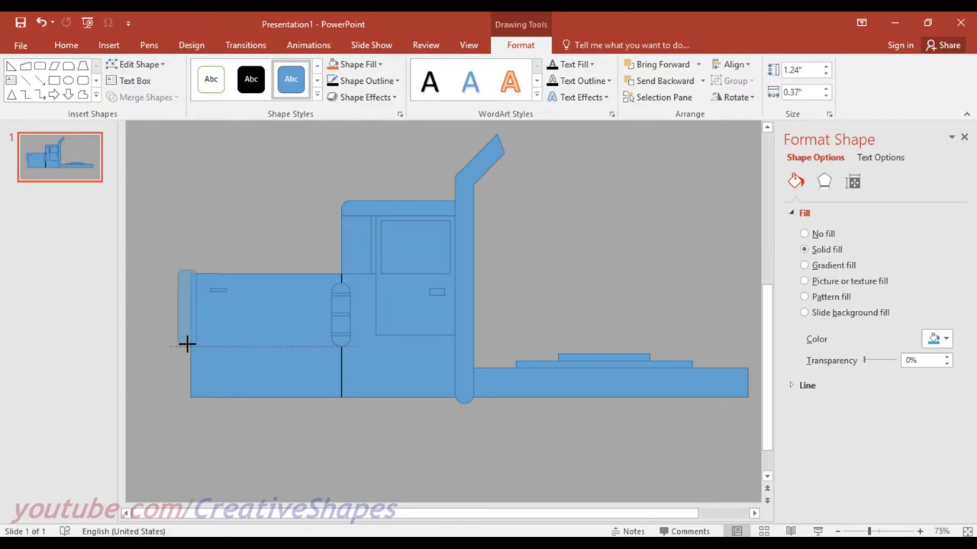
{"action": "mouse_move", "coordinate": [186, 344]}
{"action": "left_mouse_down"}
{"action": "mouse_move", "coordinate": [180, 403]}
{"action": "mouse_move", "coordinate": [182, 375]}
{"action": "left_mouse_up"}
Place the narrow 0.9" by 0.21" block beneath the front bar.
{"action": "left_click", "coordinate": [190, 399]}
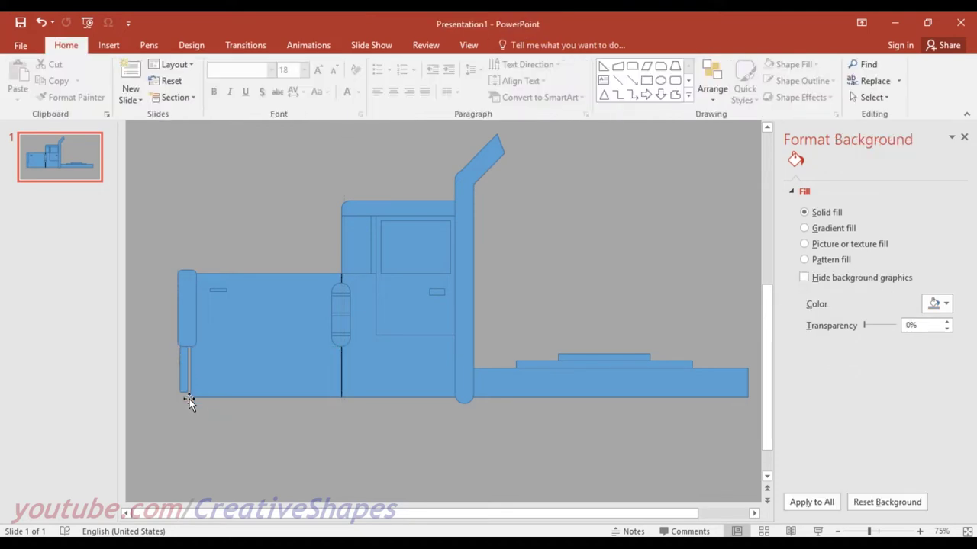
{"action": "left_click", "coordinate": [188, 373]}
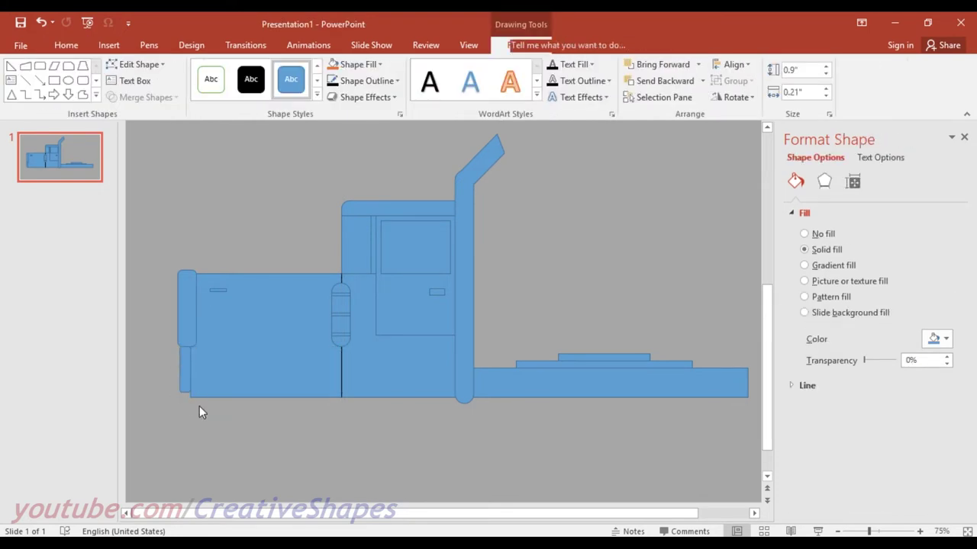
{"action": "left_click", "coordinate": [199, 406]}
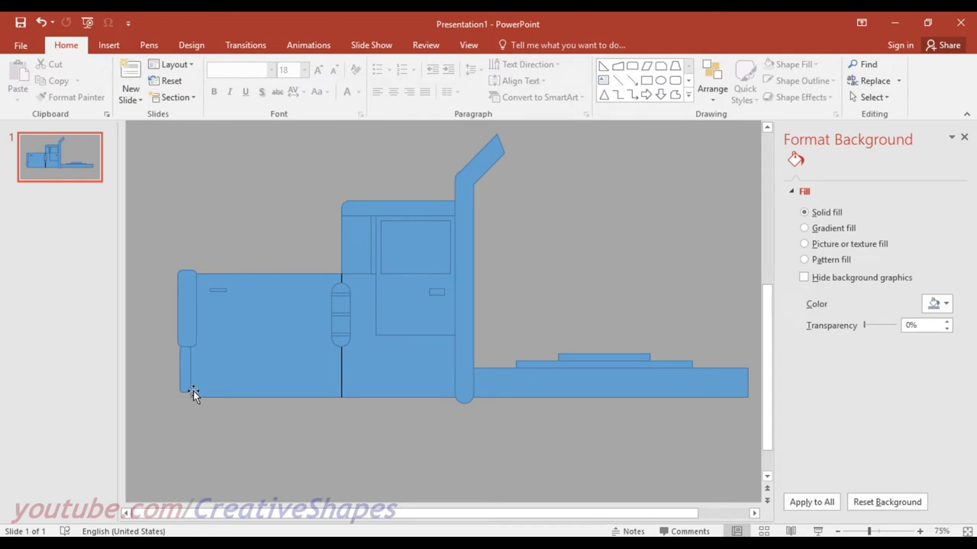
{"action": "left_click_drag", "start_coordinate": [187, 374], "coordinate": [189, 379]}
{"action": "left_click", "coordinate": [200, 418]}
{"action": "left_click", "coordinate": [188, 307]}
Copy the front bar, turn it horizontal under the cab, widen it to 1.92", and send it backward.
{"action": "mouse_move", "coordinate": [190, 309]}
{"action": "left_mouse_down"}
{"action": "mouse_move", "coordinate": [381, 376]}
{"action": "mouse_move", "coordinate": [394, 392]}
{"action": "left_mouse_up"}
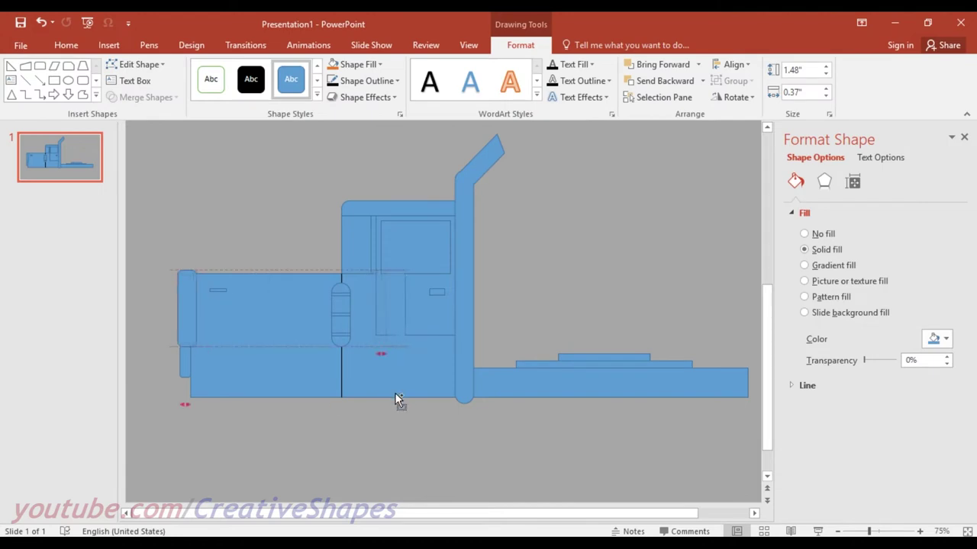
{"action": "key", "text": "ctrl+z"}
{"action": "left_click_drag", "start_coordinate": [393, 303], "coordinate": [405, 427]}
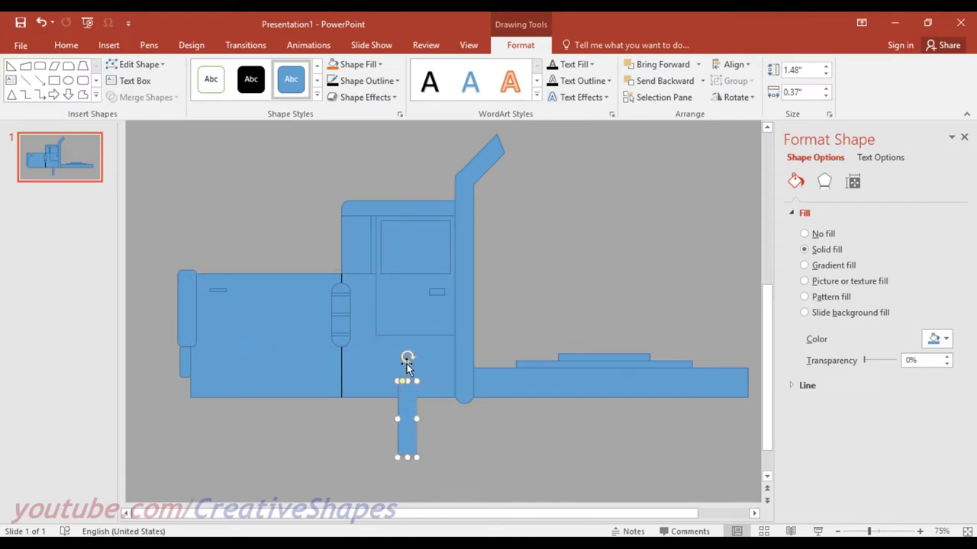
{"action": "mouse_move", "coordinate": [405, 356]}
{"action": "left_mouse_down"}
{"action": "mouse_move", "coordinate": [331, 402]}
{"action": "mouse_move", "coordinate": [345, 422]}
{"action": "mouse_move", "coordinate": [398, 406]}
{"action": "mouse_move", "coordinate": [397, 388]}
{"action": "left_mouse_up"}
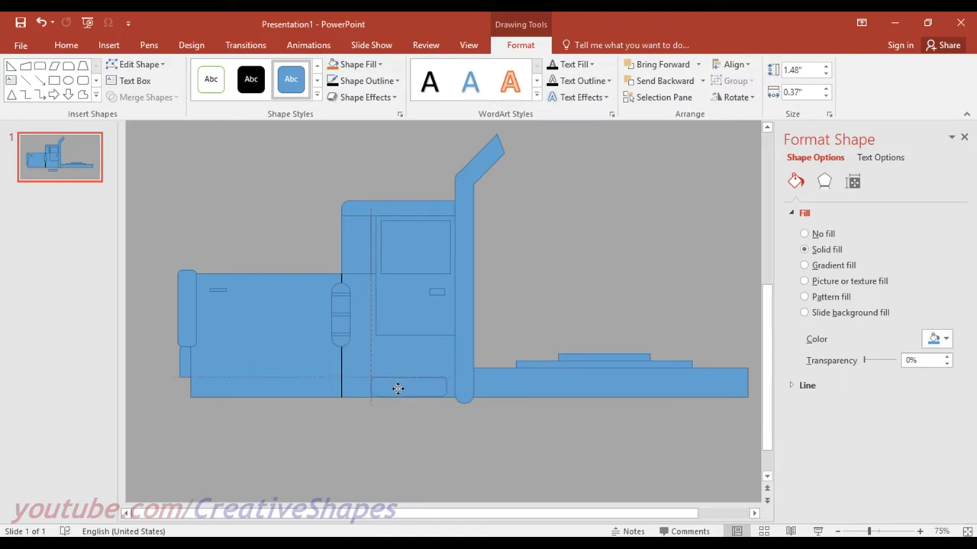
{"action": "mouse_move", "coordinate": [397, 389]}
{"action": "left_mouse_down"}
{"action": "mouse_move", "coordinate": [479, 389]}
{"action": "mouse_move", "coordinate": [469, 391]}
{"action": "left_mouse_up"}
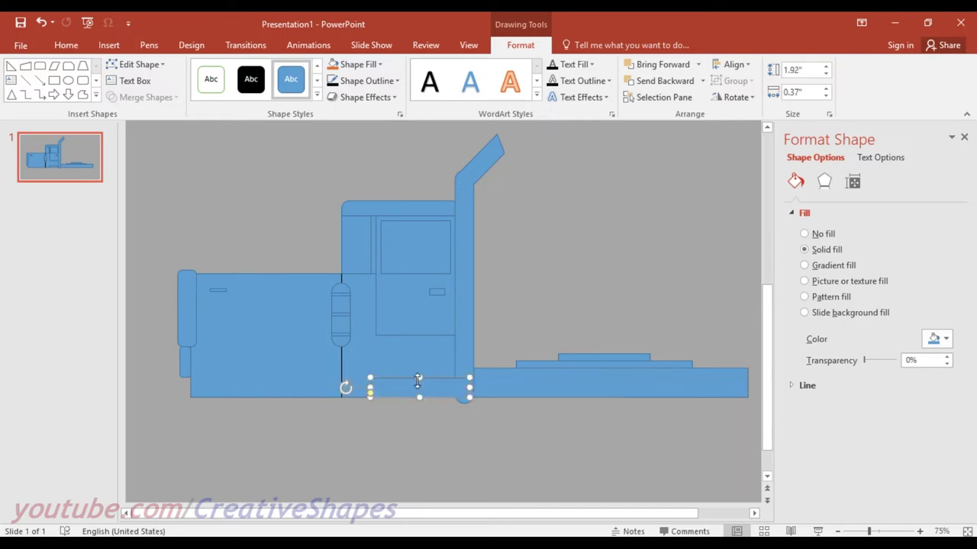
{"action": "left_click_drag", "start_coordinate": [420, 366], "coordinate": [422, 364]}
{"action": "left_click", "coordinate": [666, 81]}
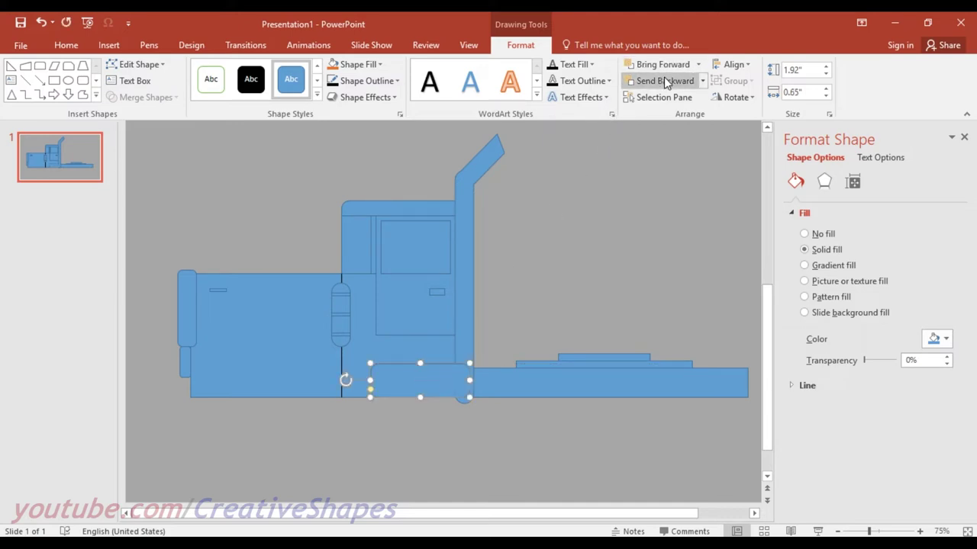
{"action": "left_click", "coordinate": [666, 81]}
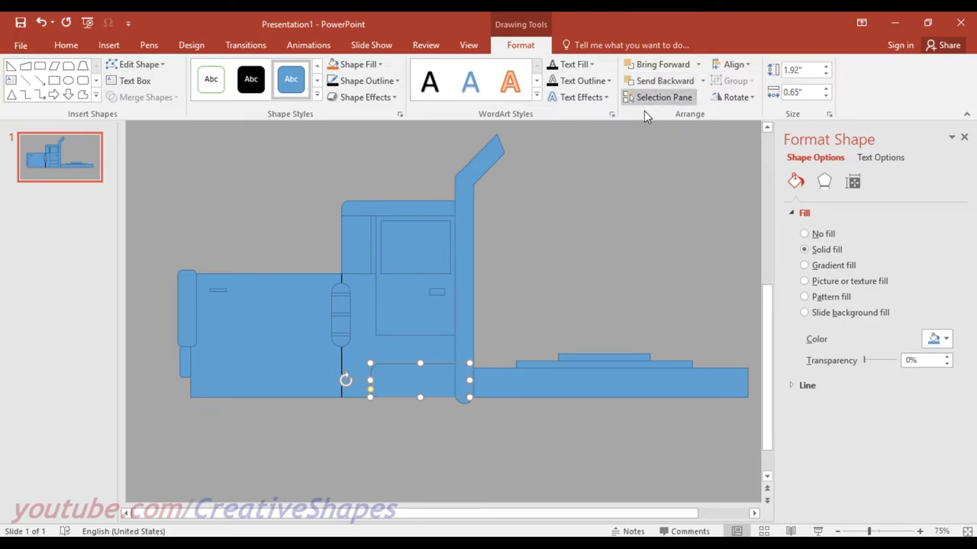
Add a thin 1.92" by 0.1" strip across the tank and send it behind the exhaust stack.
{"action": "mouse_move", "coordinate": [416, 378]}
{"action": "left_mouse_down"}
{"action": "mouse_move", "coordinate": [405, 380]}
{"action": "mouse_move", "coordinate": [405, 420]}
{"action": "mouse_move", "coordinate": [423, 412]}
{"action": "mouse_move", "coordinate": [427, 381]}
{"action": "left_mouse_up"}
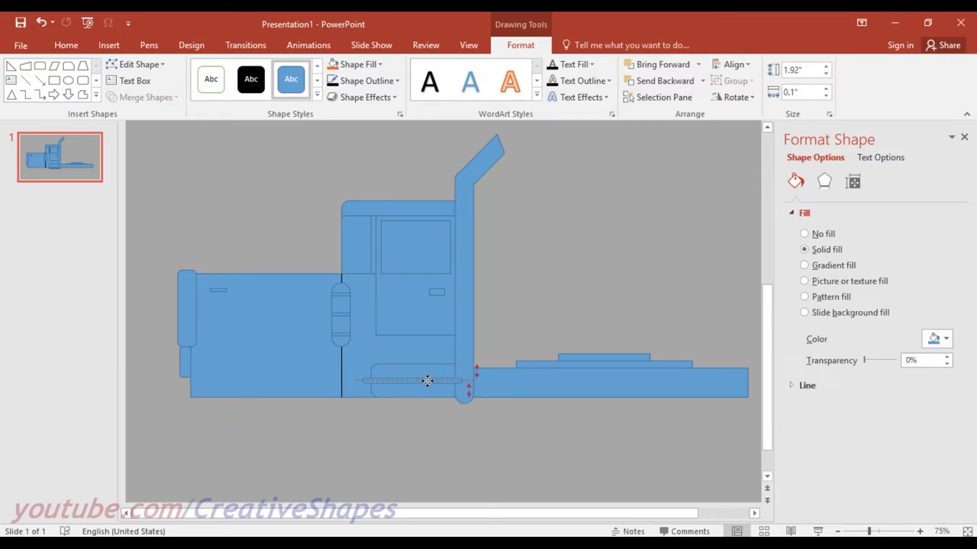
{"action": "left_click_drag", "start_coordinate": [427, 381], "coordinate": [428, 381]}
{"action": "left_click", "coordinate": [686, 85]}
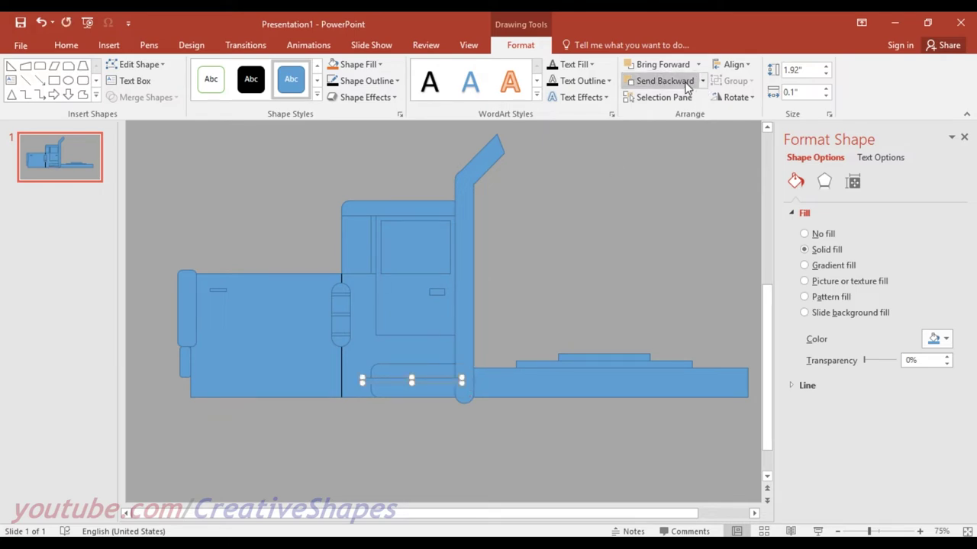
{"action": "left_click", "coordinate": [684, 82]}
{"action": "left_click", "coordinate": [685, 82]}
{"action": "left_click", "coordinate": [626, 259]}
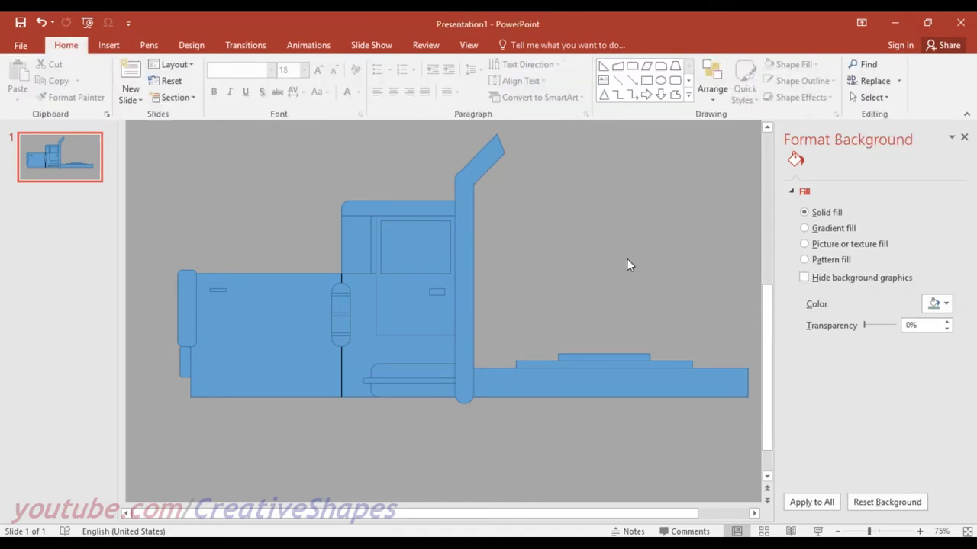
Copy the tank right of the exhaust stack, widen it to 2.21", and drag another copy below the truck.
{"action": "left_click", "coordinate": [414, 369]}
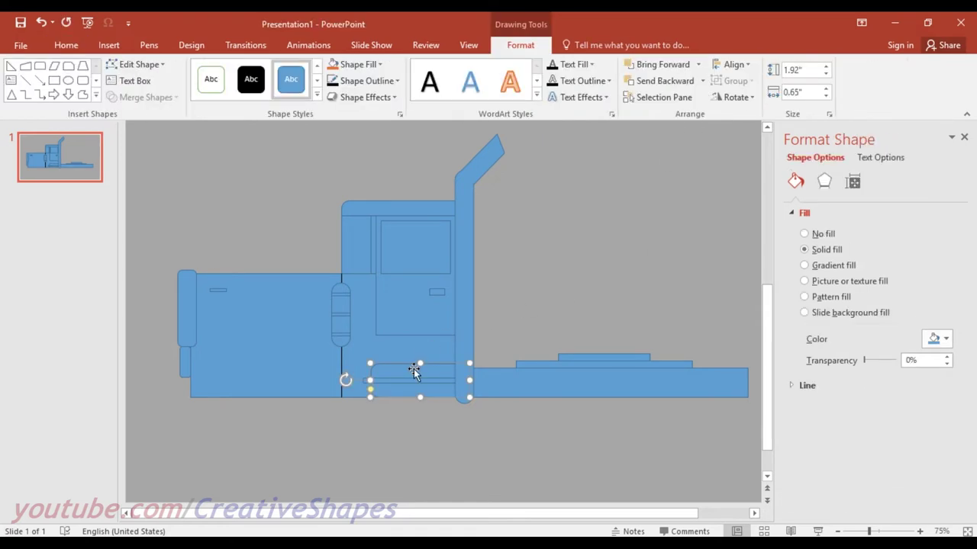
{"action": "left_click_drag", "start_coordinate": [395, 377], "coordinate": [515, 452]}
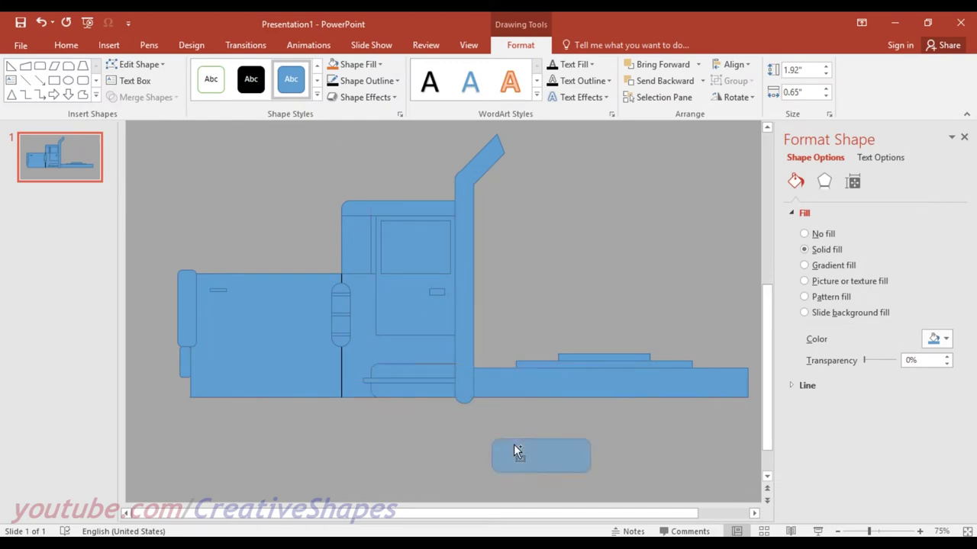
{"action": "mouse_move", "coordinate": [514, 445]}
{"action": "left_mouse_down"}
{"action": "mouse_move", "coordinate": [499, 410]}
{"action": "mouse_move", "coordinate": [502, 381]}
{"action": "left_mouse_up"}
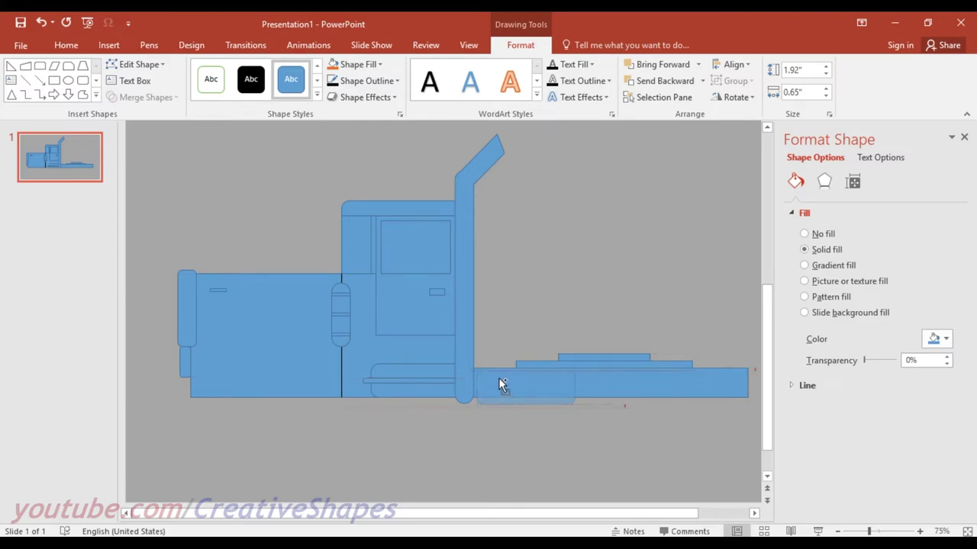
{"action": "mouse_move", "coordinate": [500, 380]}
{"action": "left_mouse_down"}
{"action": "mouse_move", "coordinate": [479, 390]}
{"action": "mouse_move", "coordinate": [505, 392]}
{"action": "left_mouse_up"}
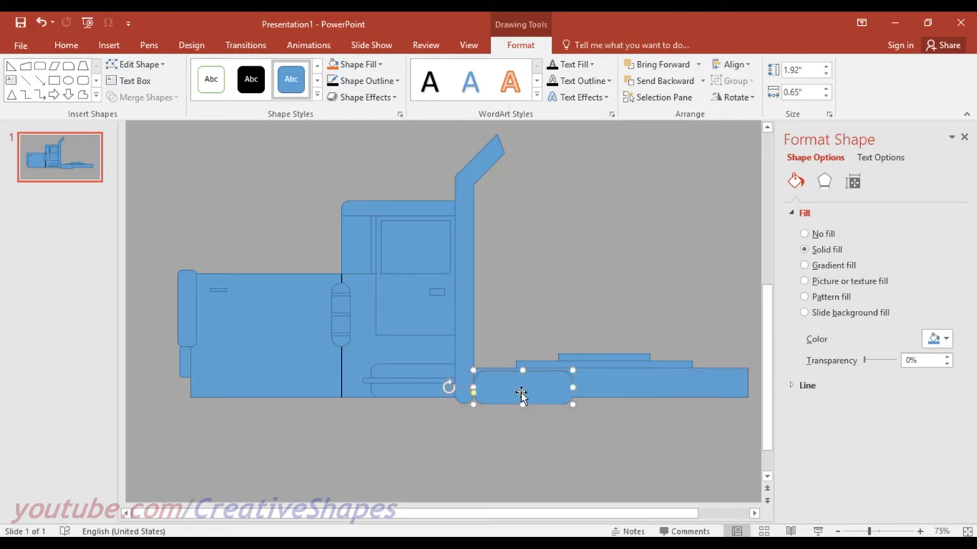
{"action": "left_click_drag", "start_coordinate": [573, 387], "coordinate": [586, 392]}
{"action": "mouse_move", "coordinate": [537, 389]}
{"action": "left_mouse_down"}
{"action": "mouse_move", "coordinate": [534, 429]}
{"action": "mouse_move", "coordinate": [478, 432]}
{"action": "mouse_move", "coordinate": [490, 394]}
{"action": "mouse_move", "coordinate": [492, 433]}
{"action": "left_mouse_up"}
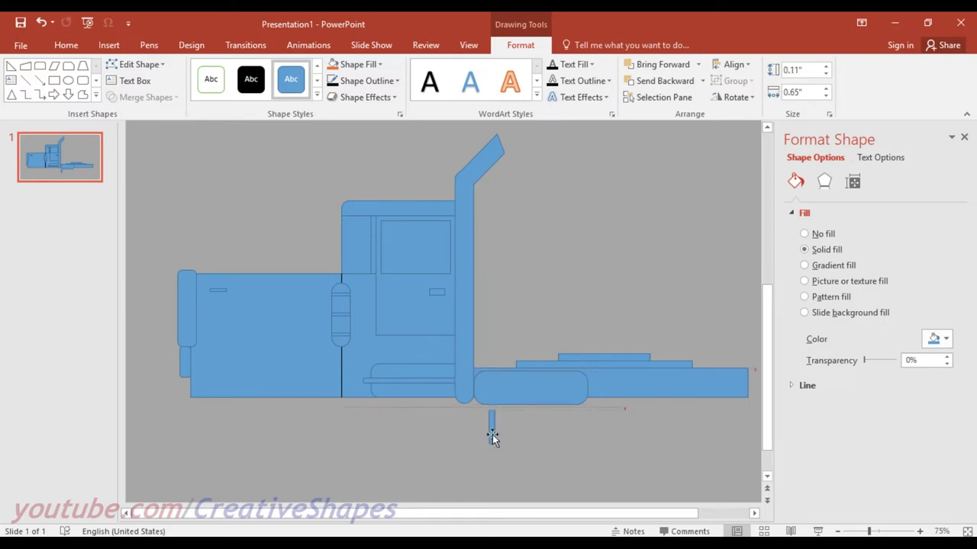
Lengthen the narrow strip to 0.7" and set it across the second tank's left end.
{"action": "scroll", "coordinate": [492, 434], "scroll_direction": "up", "scroll_amount": 5}
{"action": "left_click_drag", "start_coordinate": [440, 381], "coordinate": [440, 391]}
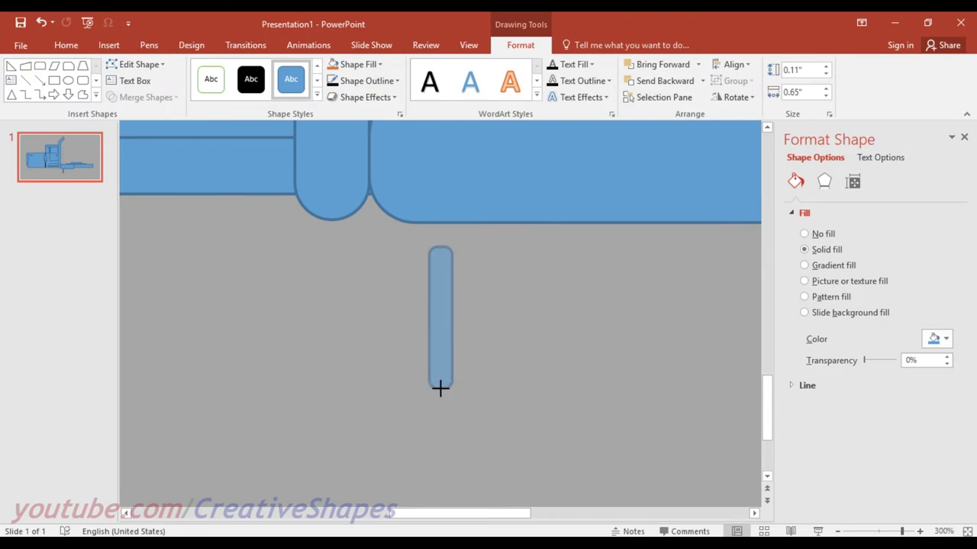
{"action": "left_click_drag", "start_coordinate": [444, 351], "coordinate": [437, 278]}
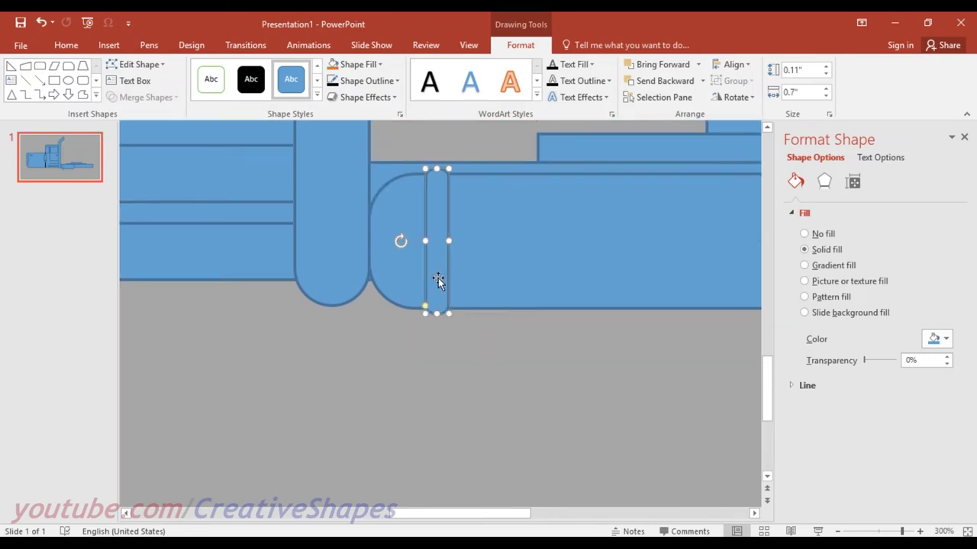
{"action": "scroll", "coordinate": [408, 295], "scroll_direction": "down", "scroll_amount": 5}
{"action": "left_click_drag", "start_coordinate": [451, 355], "coordinate": [438, 356]}
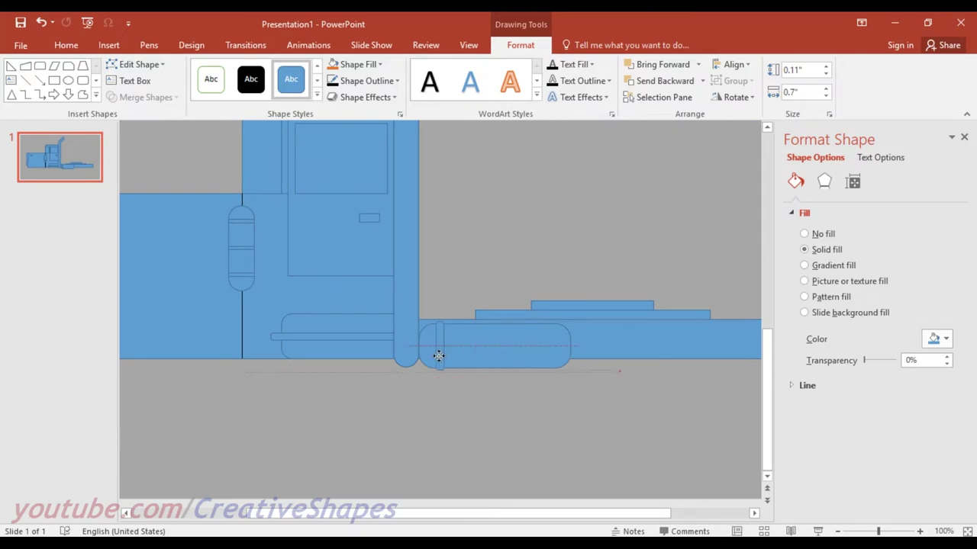
{"action": "key", "text": "Escape"}
{"action": "left_click_drag", "start_coordinate": [551, 359], "coordinate": [548, 359]}
{"action": "left_click", "coordinate": [529, 424]}
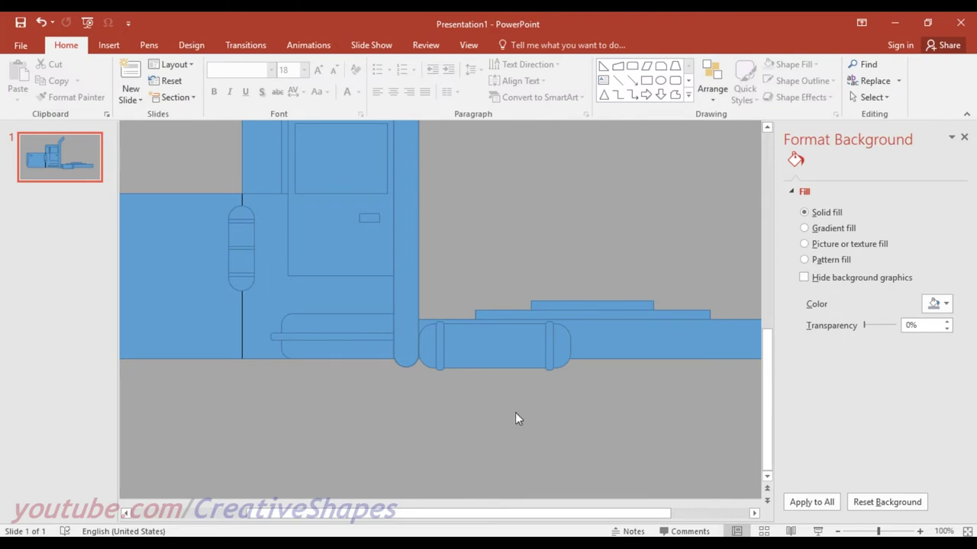
Move the small bar just below the side capsule beside the cab seam.
{"action": "scroll", "coordinate": [511, 408], "scroll_direction": "down", "scroll_amount": 3, "text": "ctrl"}
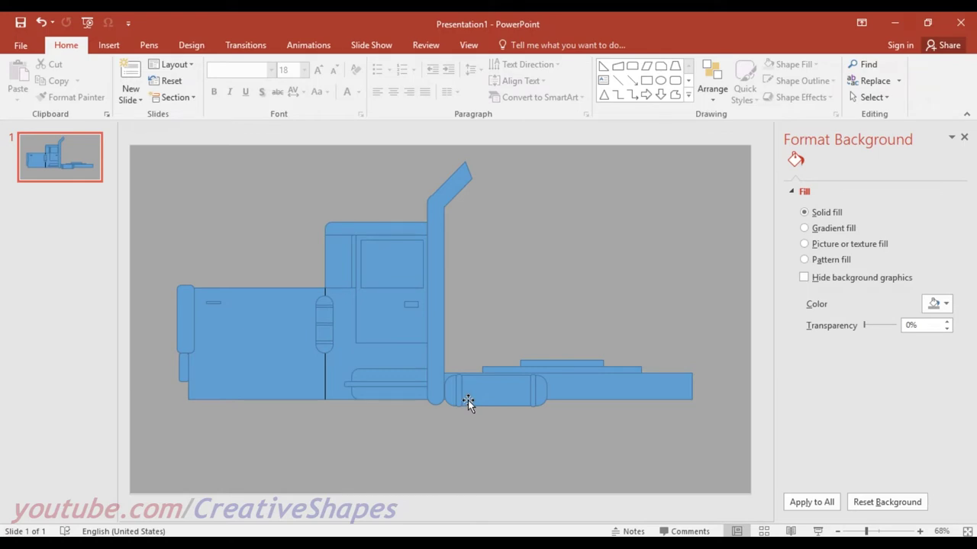
{"action": "left_click", "coordinate": [410, 305]}
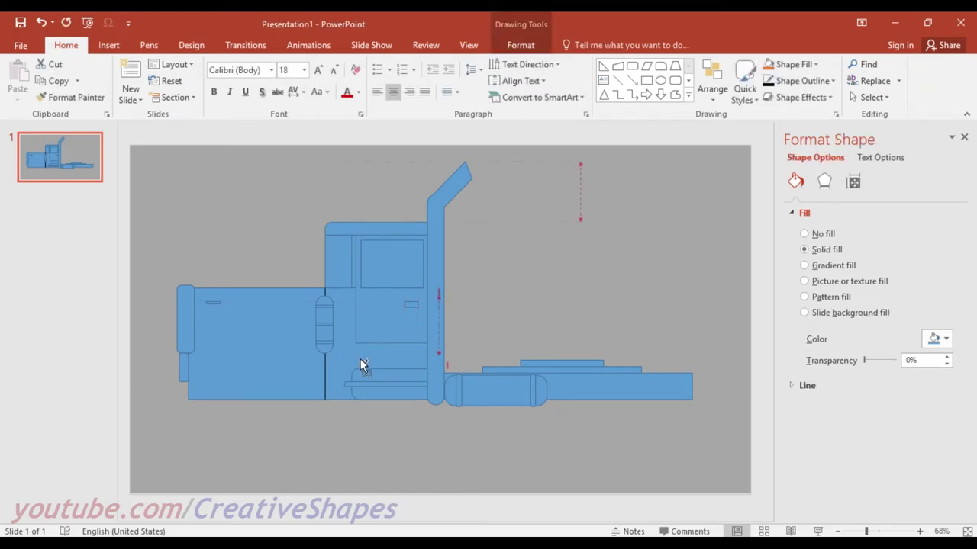
{"action": "left_click_drag", "start_coordinate": [363, 365], "coordinate": [326, 373]}
{"action": "left_click", "coordinate": [337, 443]}
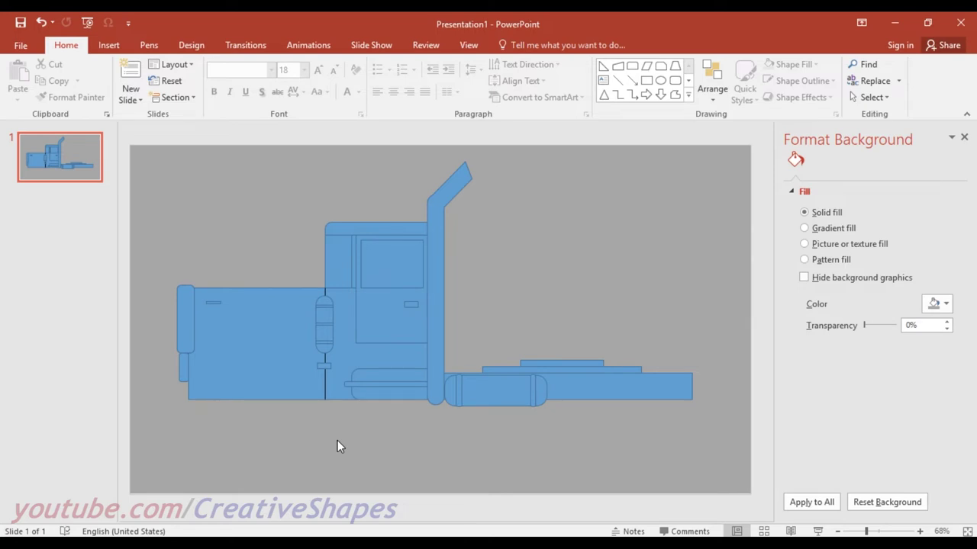
Draw a 1.65" circle and position it under the cab's front as the wheel.
{"action": "left_click", "coordinate": [108, 45]}
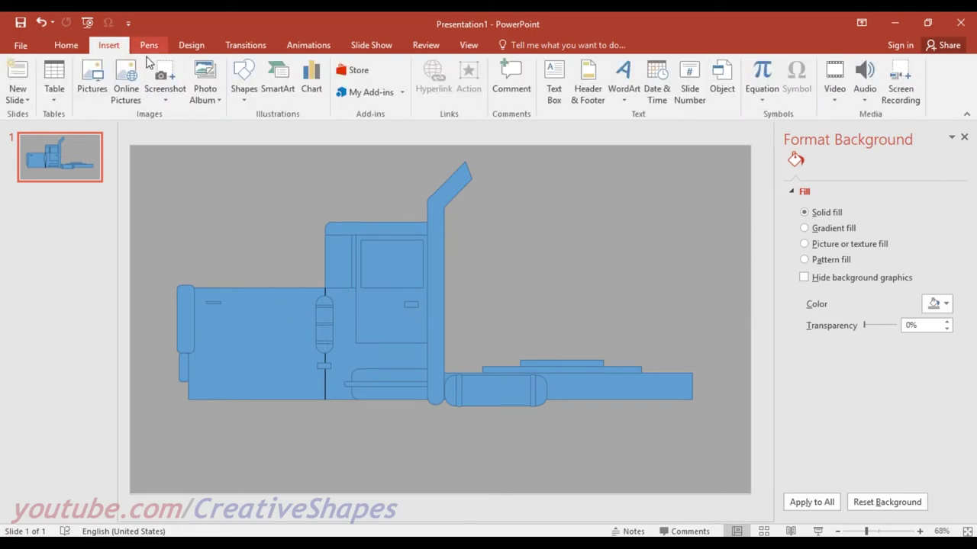
{"action": "left_click", "coordinate": [246, 92]}
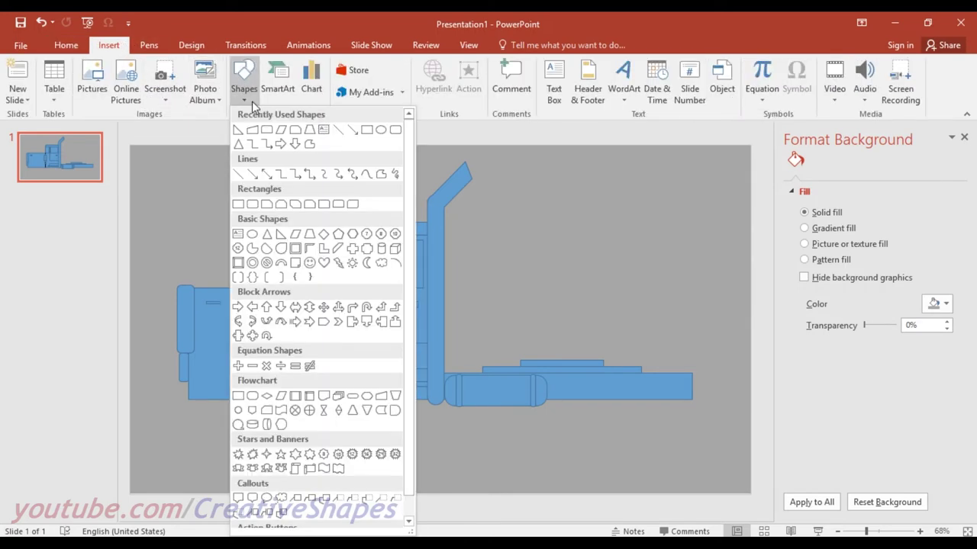
{"action": "left_click", "coordinate": [381, 129]}
{"action": "left_click_drag", "start_coordinate": [188, 221], "coordinate": [279, 314]}
{"action": "left_click_drag", "start_coordinate": [239, 264], "coordinate": [216, 398]}
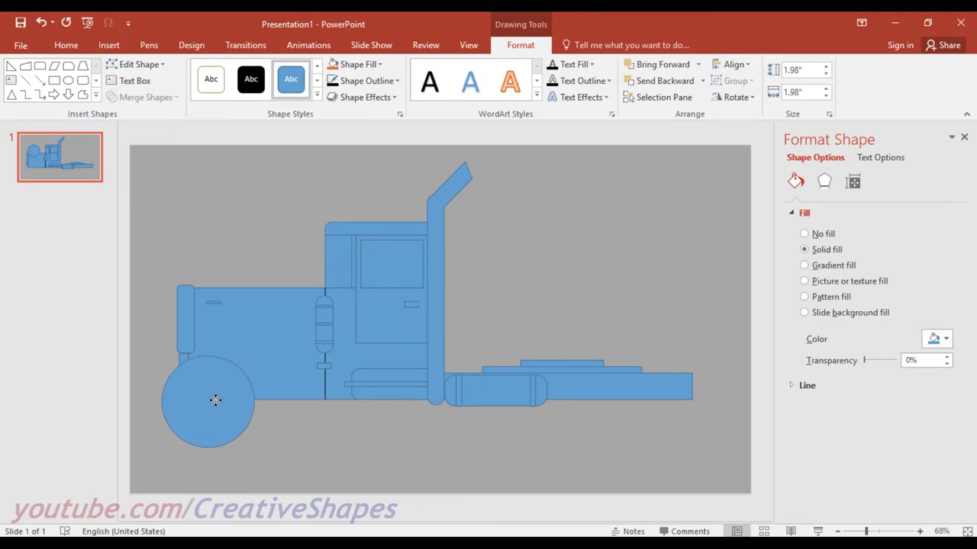
{"action": "left_click_drag", "start_coordinate": [216, 398], "coordinate": [234, 395]}
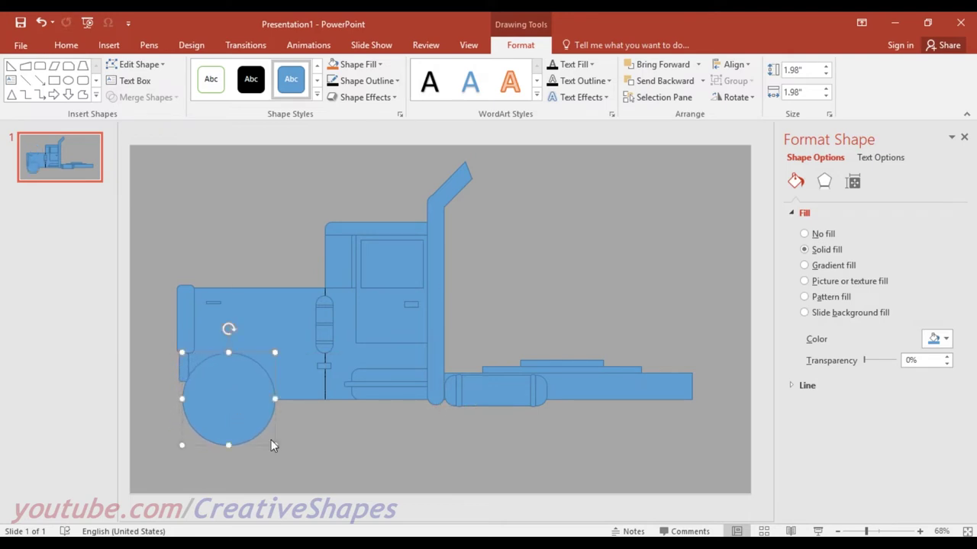
{"action": "left_click", "coordinate": [267, 435]}
{"action": "left_click_drag", "start_coordinate": [267, 436], "coordinate": [199, 367]}
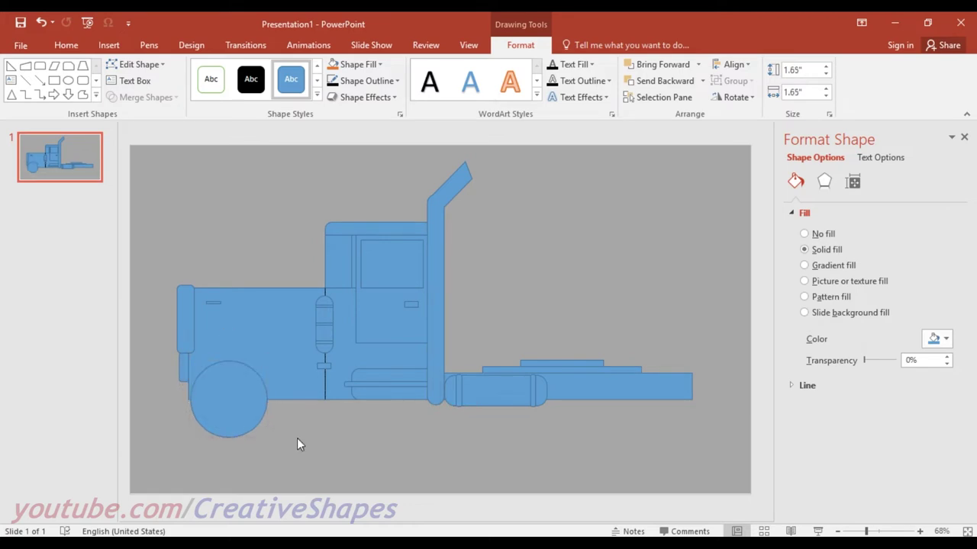
{"action": "left_click", "coordinate": [298, 444]}
{"action": "mouse_move", "coordinate": [233, 403]}
{"action": "left_mouse_down"}
{"action": "mouse_move", "coordinate": [239, 409]}
{"action": "mouse_move", "coordinate": [231, 404]}
{"action": "left_mouse_up"}
Copy the circle into a 1.02" rim and a 0.2" hub centred on the wheel.
{"action": "left_click_drag", "start_coordinate": [231, 404], "coordinate": [321, 406]}
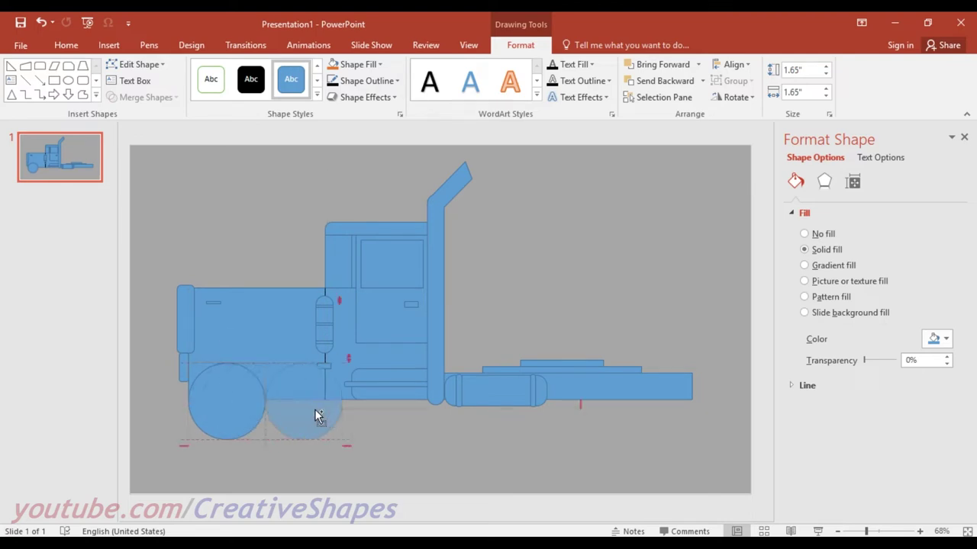
{"action": "left_click_drag", "start_coordinate": [347, 366], "coordinate": [344, 374]}
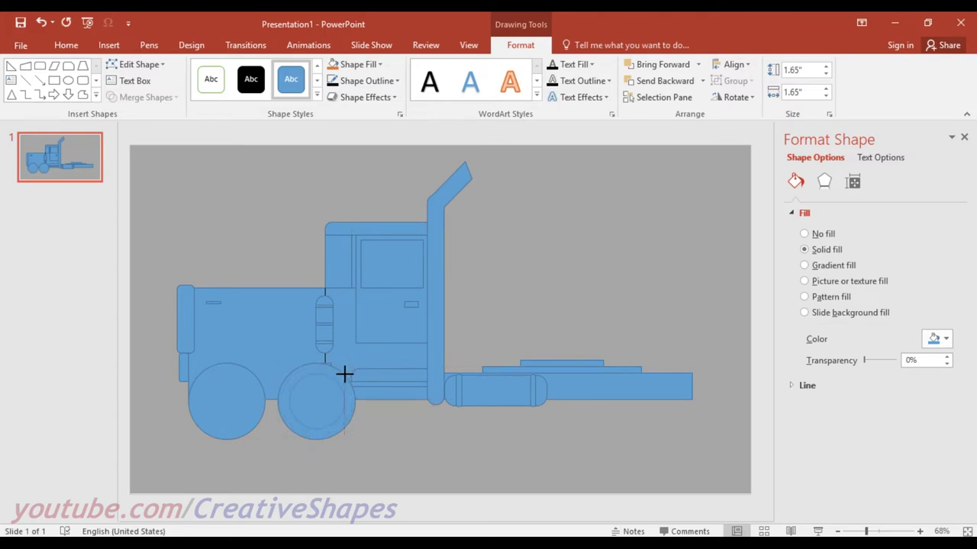
{"action": "left_click_drag", "start_coordinate": [344, 373], "coordinate": [340, 377]}
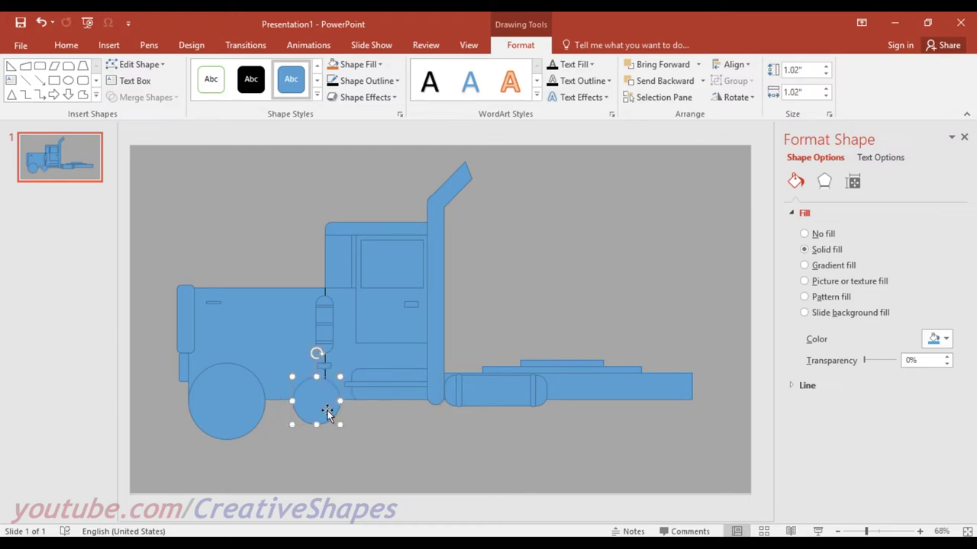
{"action": "mouse_move", "coordinate": [327, 410]}
{"action": "left_mouse_down"}
{"action": "mouse_move", "coordinate": [236, 411]}
{"action": "mouse_move", "coordinate": [334, 411]}
{"action": "mouse_move", "coordinate": [333, 392]}
{"action": "mouse_move", "coordinate": [318, 409]}
{"action": "mouse_move", "coordinate": [323, 402]}
{"action": "mouse_move", "coordinate": [227, 406]}
{"action": "left_mouse_up"}
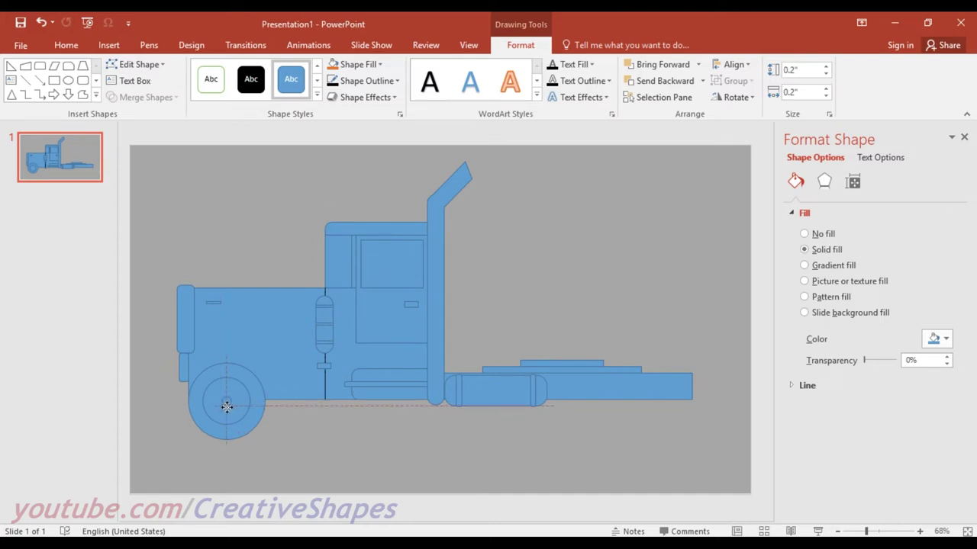
{"action": "left_click_drag", "start_coordinate": [227, 406], "coordinate": [229, 426]}
{"action": "left_click", "coordinate": [250, 411], "text": "shift"}
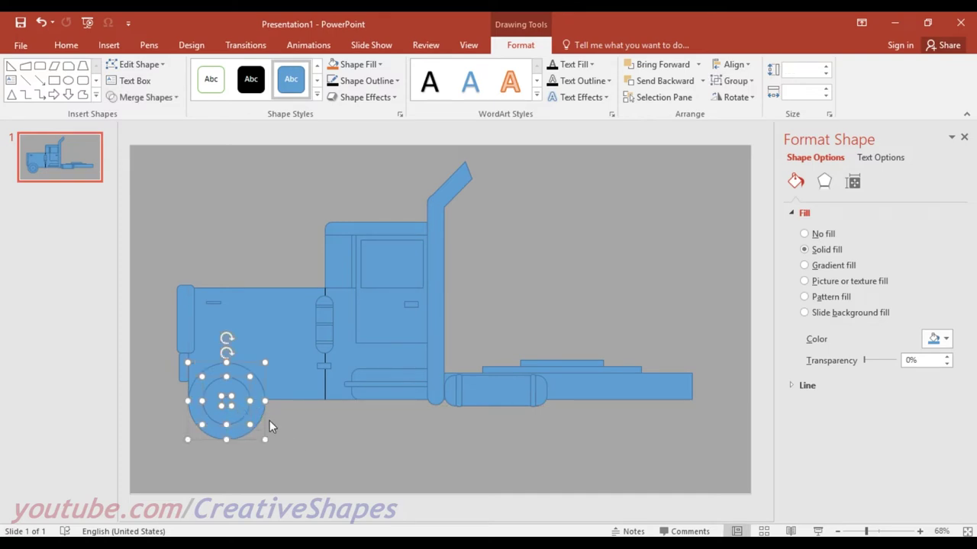
{"action": "left_click", "coordinate": [285, 429]}
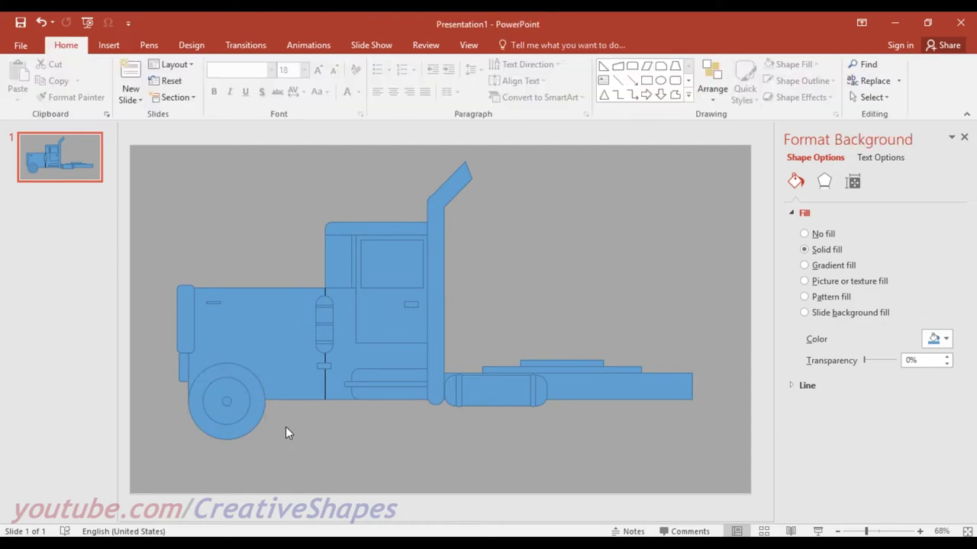
Draw a Block Arc over the front wheel and rotate it to fit.
{"action": "left_click", "coordinate": [118, 51]}
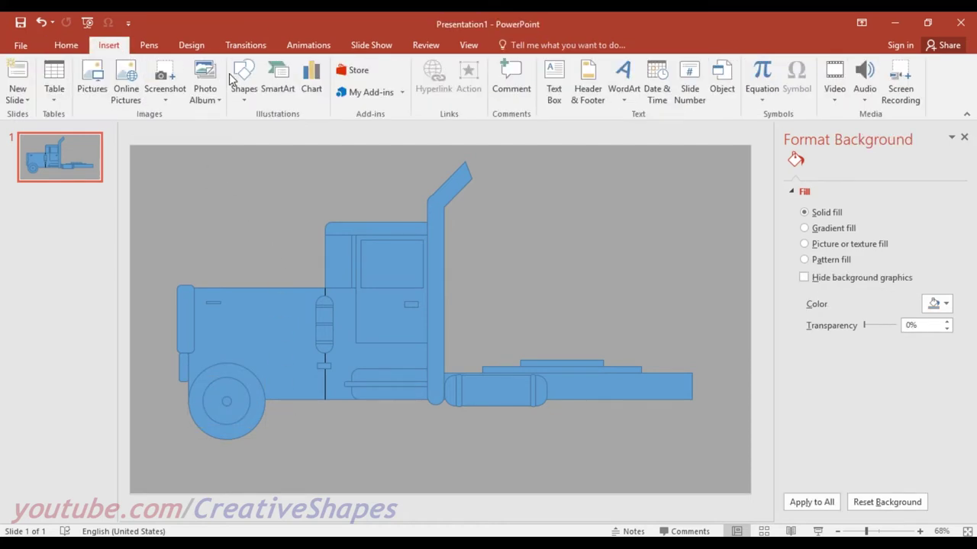
{"action": "left_click", "coordinate": [241, 81]}
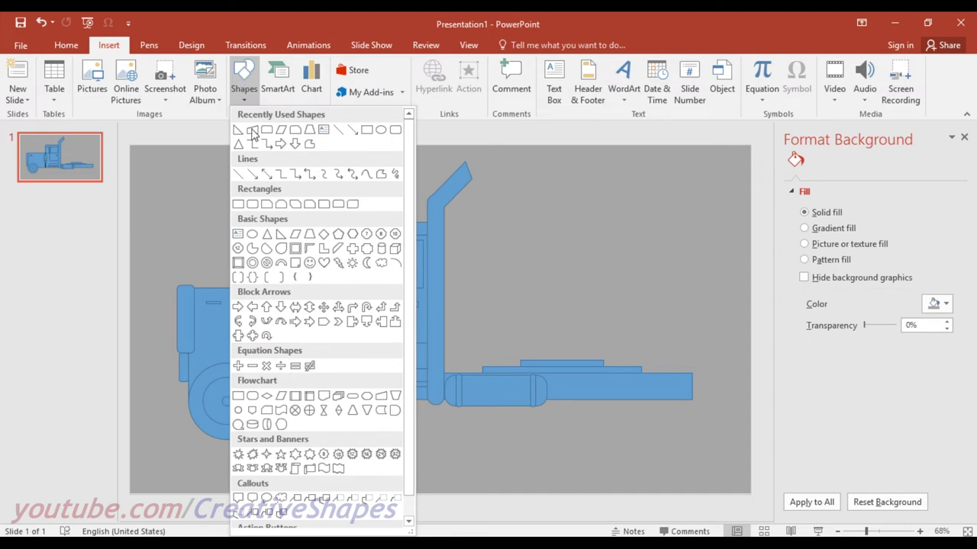
{"action": "left_click", "coordinate": [280, 262]}
{"action": "mouse_move", "coordinate": [186, 212]}
{"action": "left_mouse_down"}
{"action": "mouse_move", "coordinate": [286, 267]}
{"action": "mouse_move", "coordinate": [253, 369]}
{"action": "mouse_move", "coordinate": [285, 395]}
{"action": "left_mouse_up"}
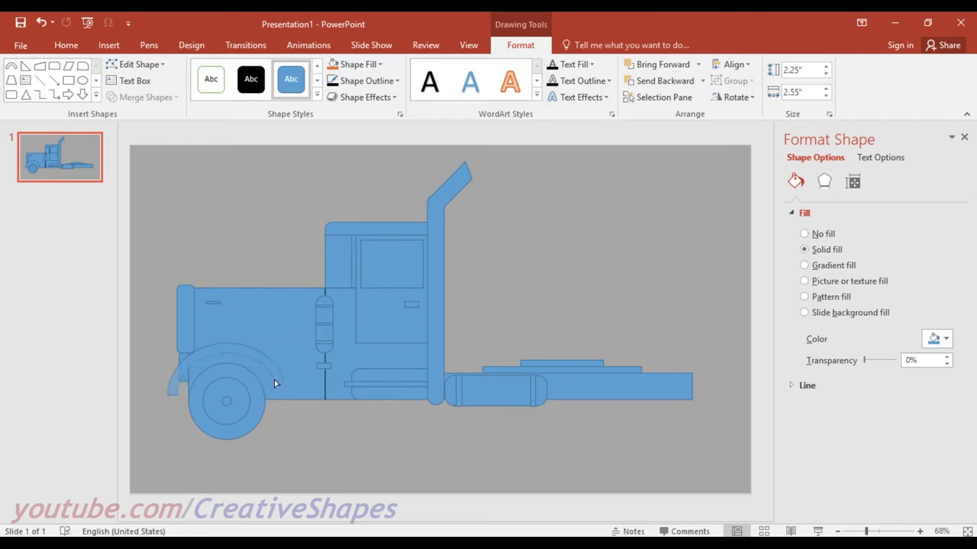
{"action": "left_click_drag", "start_coordinate": [275, 374], "coordinate": [278, 372]}
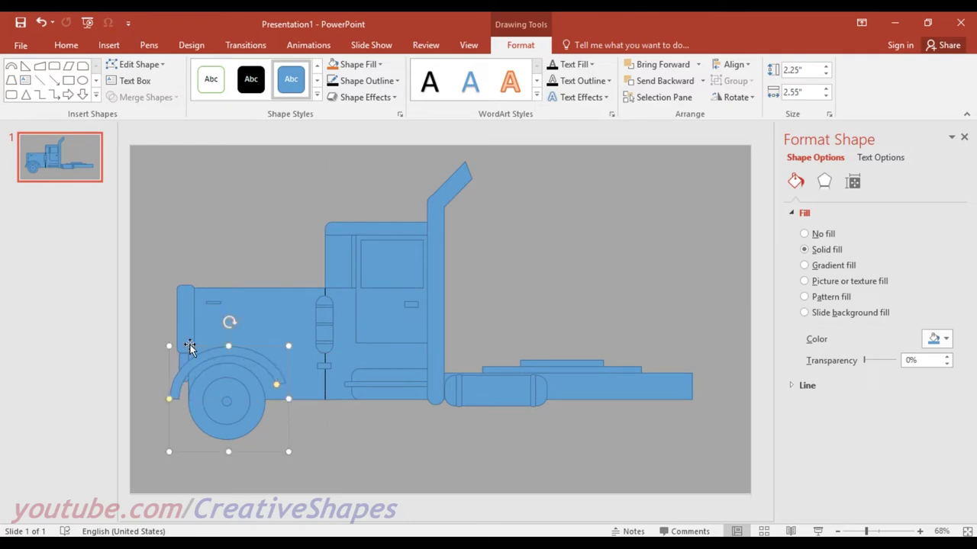
{"action": "left_click_drag", "start_coordinate": [229, 323], "coordinate": [281, 331]}
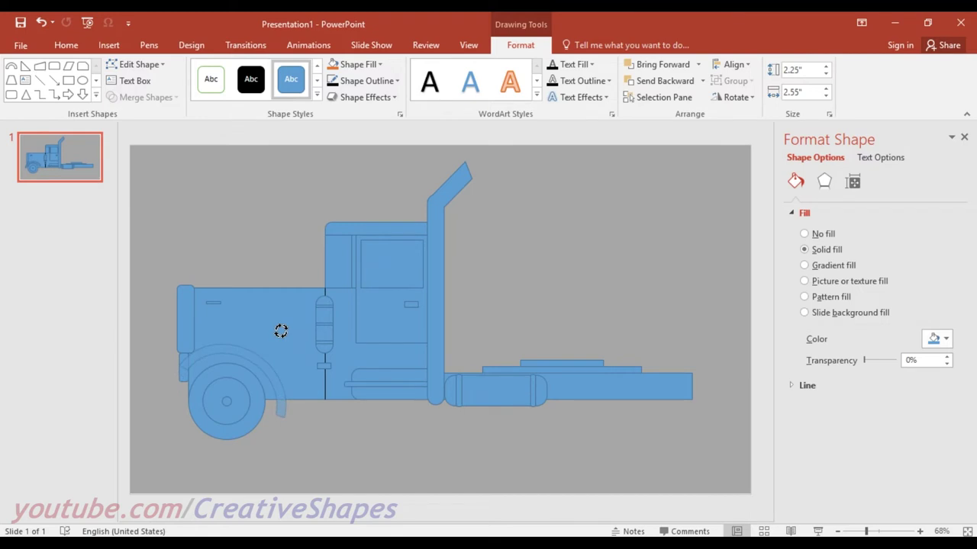
{"action": "left_click_drag", "start_coordinate": [281, 332], "coordinate": [281, 333]}
{"action": "left_click_drag", "start_coordinate": [279, 435], "coordinate": [273, 429]}
Fine-tune the fender's position and tilt so it follows the wheel's curve.
{"action": "left_click", "coordinate": [304, 451]}
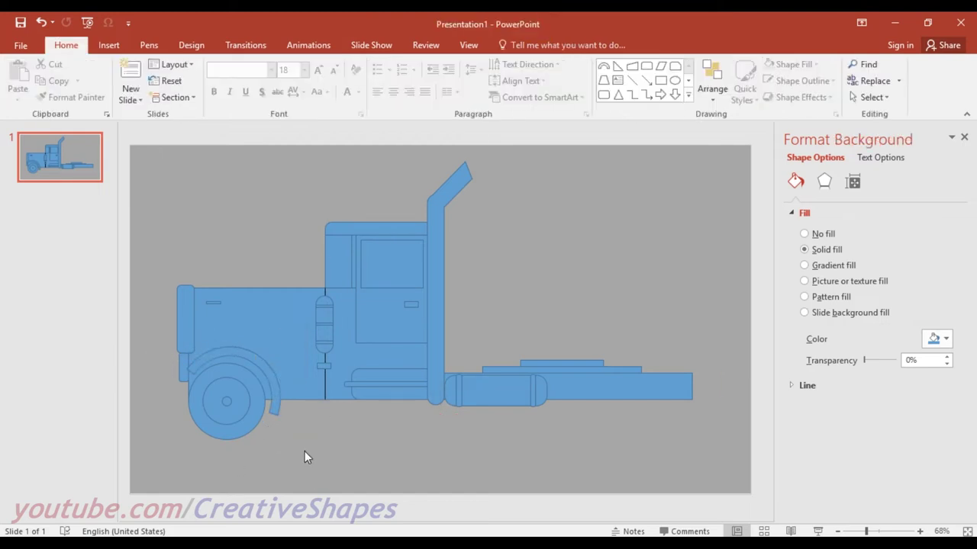
{"action": "left_click_drag", "start_coordinate": [279, 394], "coordinate": [274, 396]}
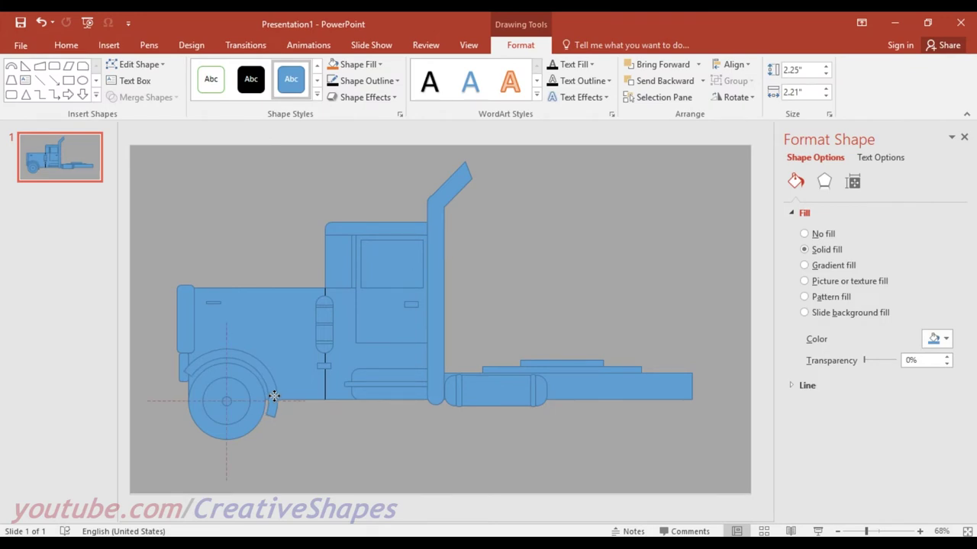
{"action": "left_click_drag", "start_coordinate": [274, 396], "coordinate": [273, 398]}
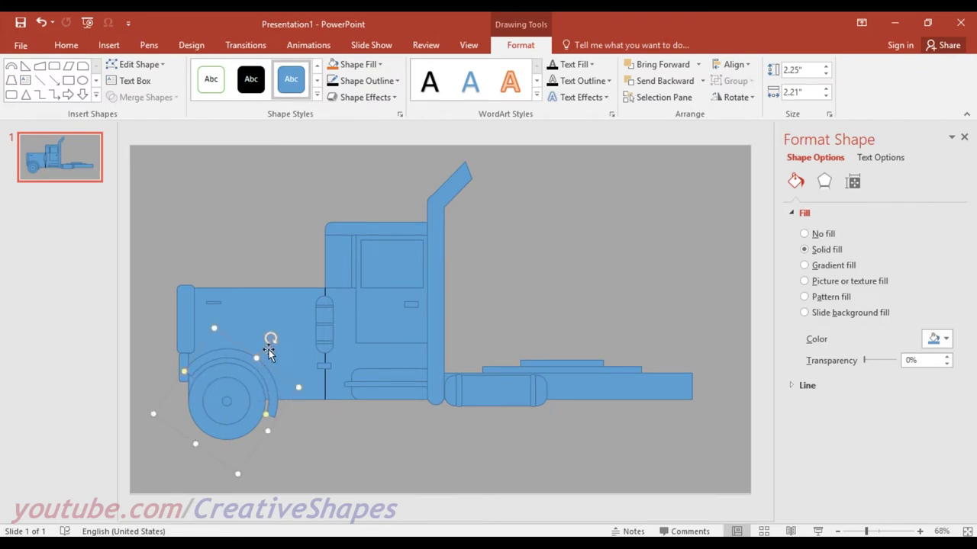
{"action": "left_click_drag", "start_coordinate": [272, 339], "coordinate": [267, 325]}
{"action": "left_click_drag", "start_coordinate": [268, 325], "coordinate": [263, 316]}
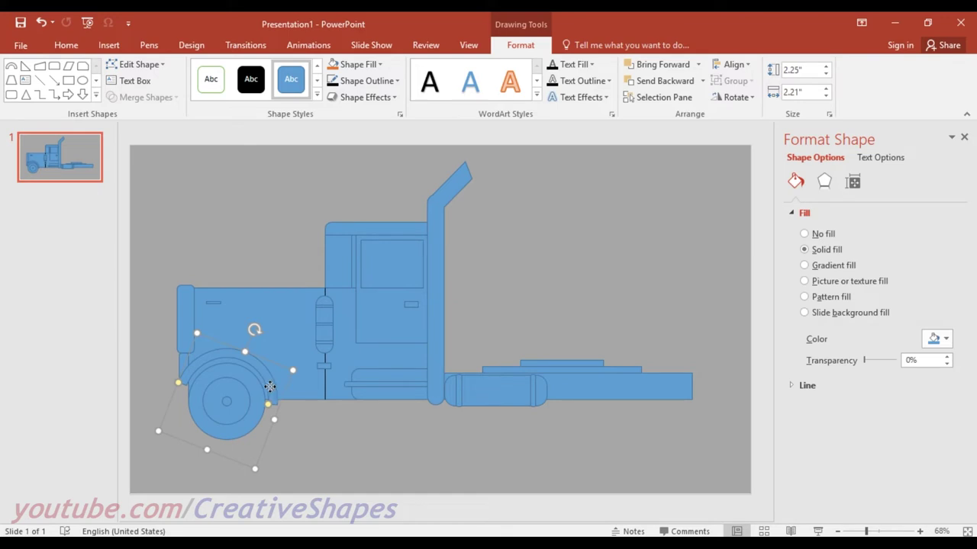
{"action": "key", "text": "ctrl+z"}
{"action": "left_click", "coordinate": [301, 435]}
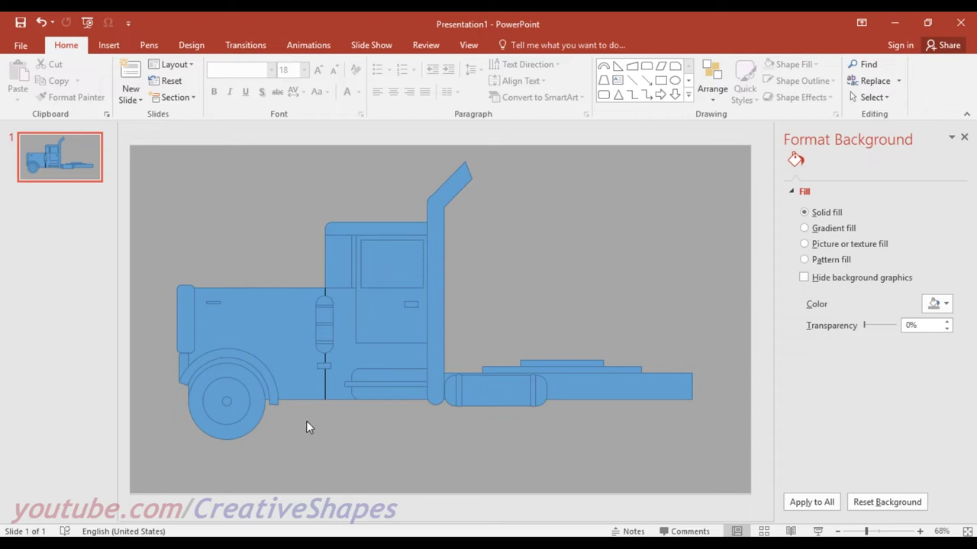
Select every truck shape and fill them light grey.
{"action": "key", "text": "ctrl+a"}
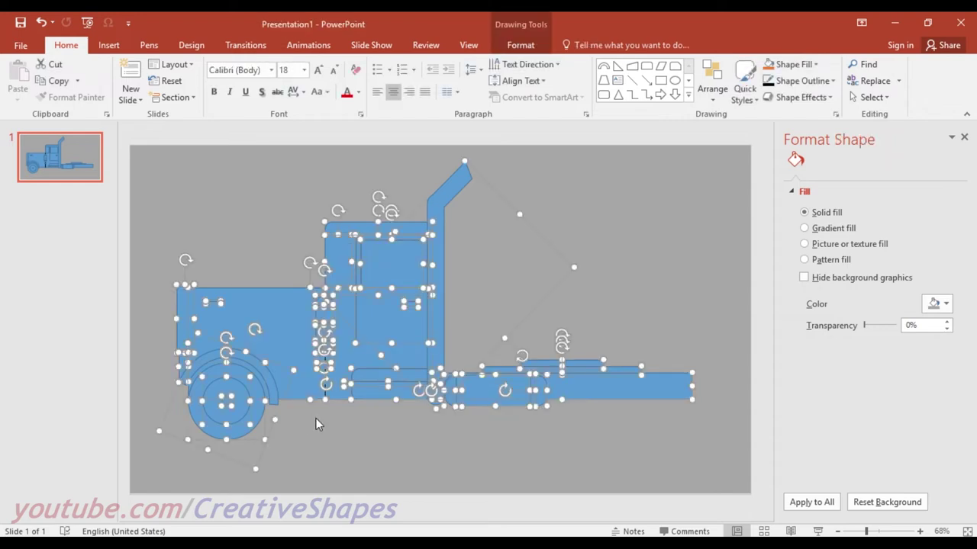
{"action": "left_click", "coordinate": [519, 45]}
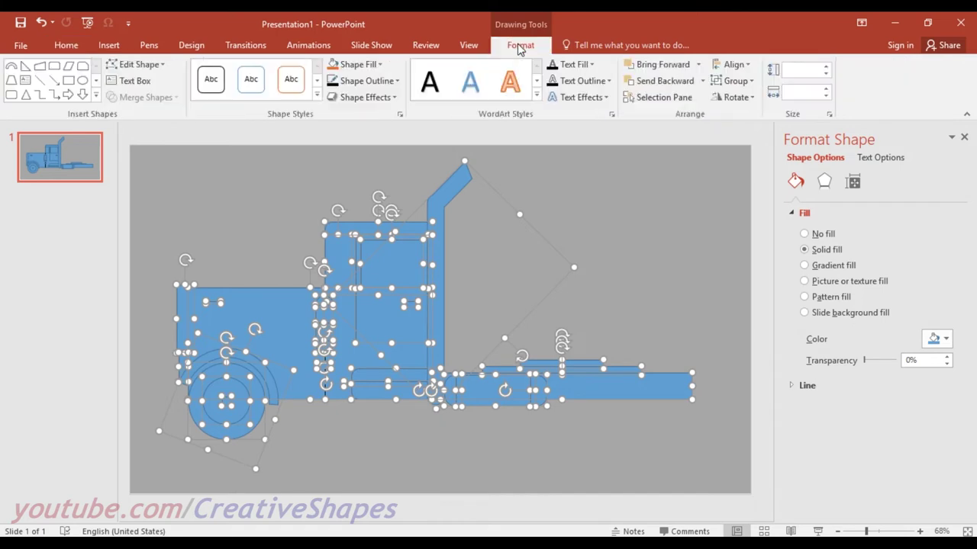
{"action": "left_click", "coordinate": [364, 66]}
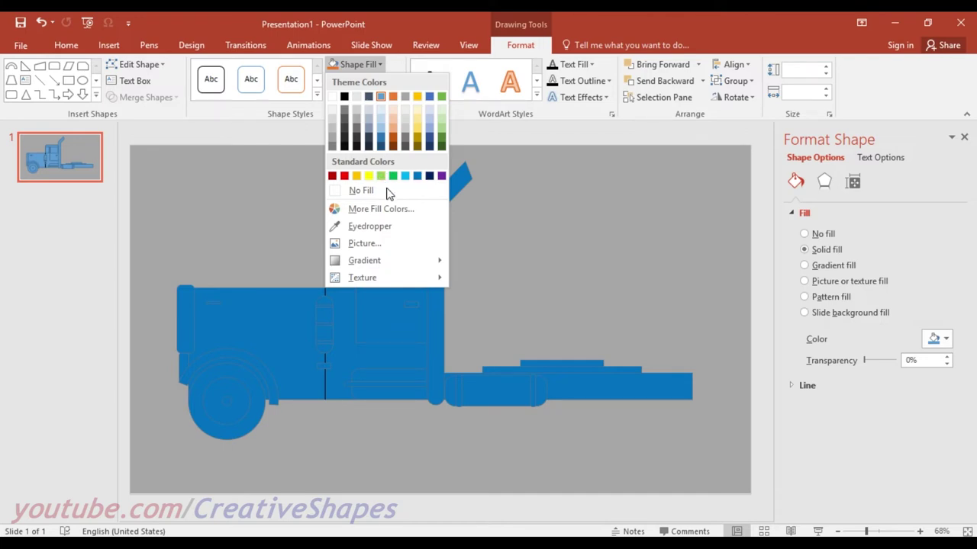
{"action": "mouse_move", "coordinate": [448, 279]}
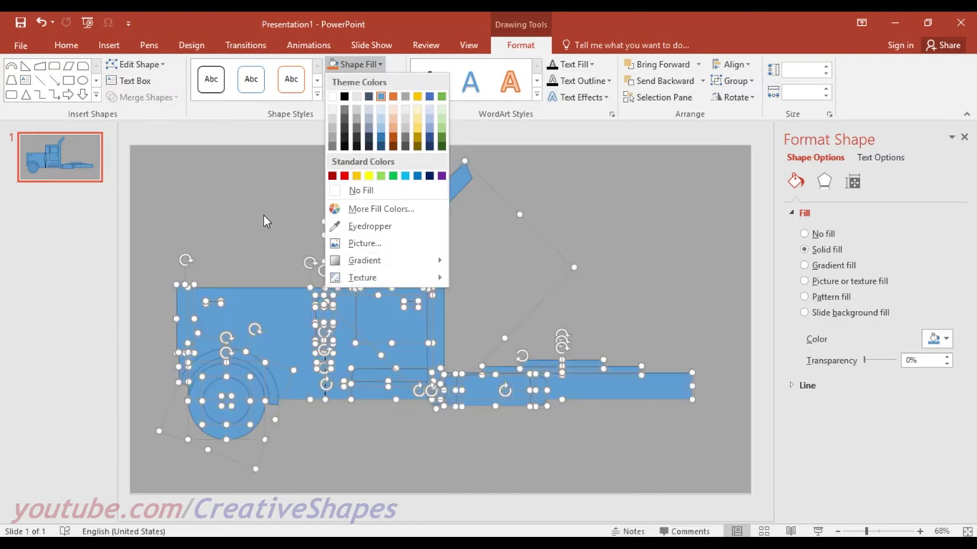
{"action": "left_click", "coordinate": [331, 121]}
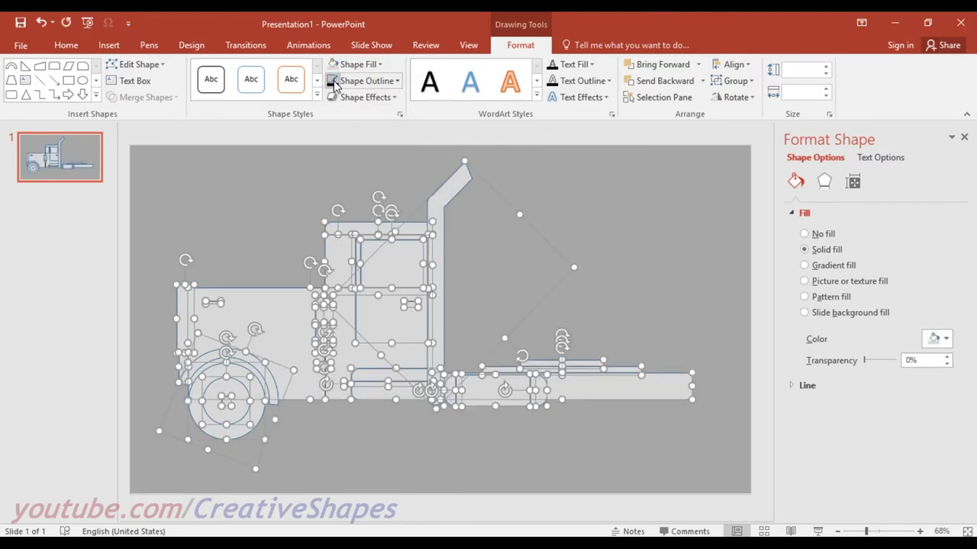
Give all the shapes 3 pt black outlines.
{"action": "left_click", "coordinate": [334, 81]}
{"action": "left_click", "coordinate": [367, 80]}
{"action": "mouse_move", "coordinate": [391, 256]}
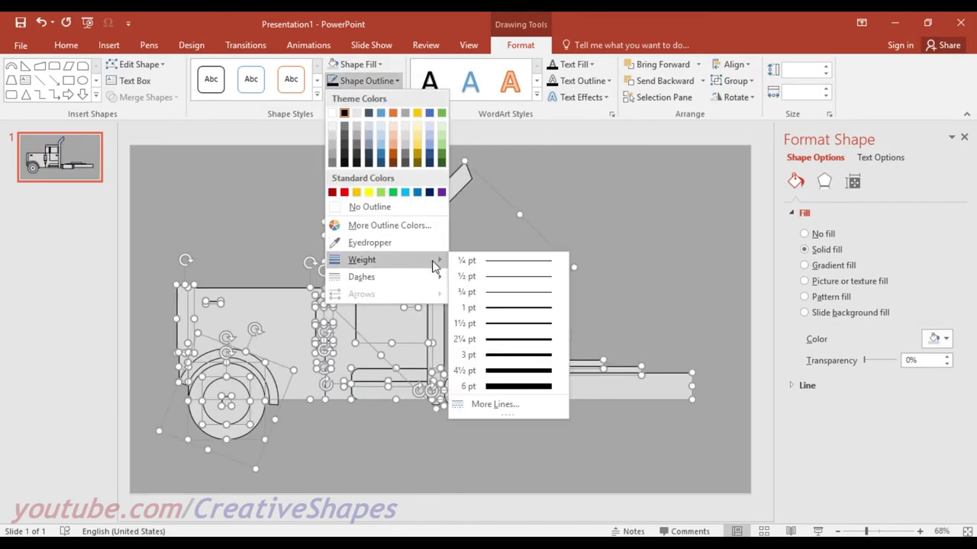
{"action": "left_click", "coordinate": [511, 356]}
{"action": "left_click", "coordinate": [655, 223]}
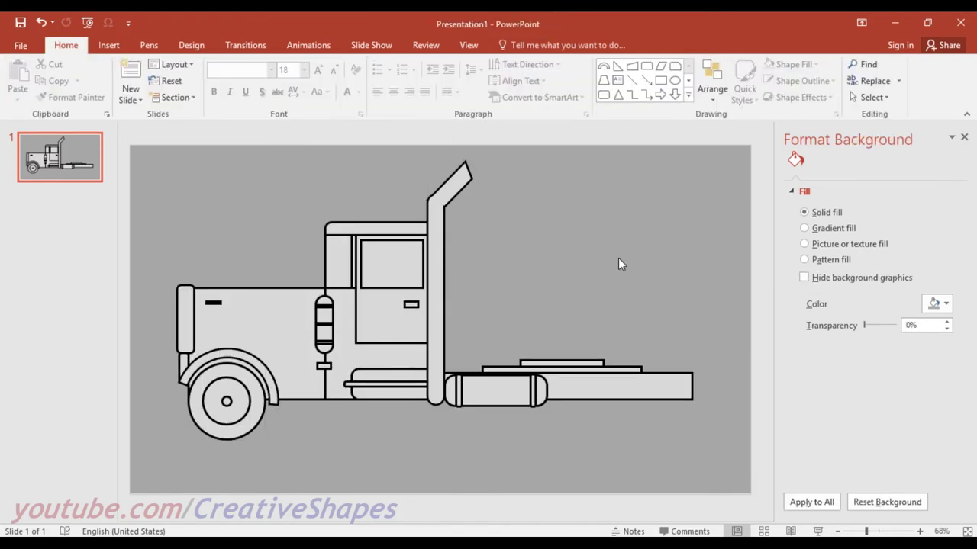
Select all the truck shapes and combine them into one group.
{"action": "key", "text": "ctrl+a"}
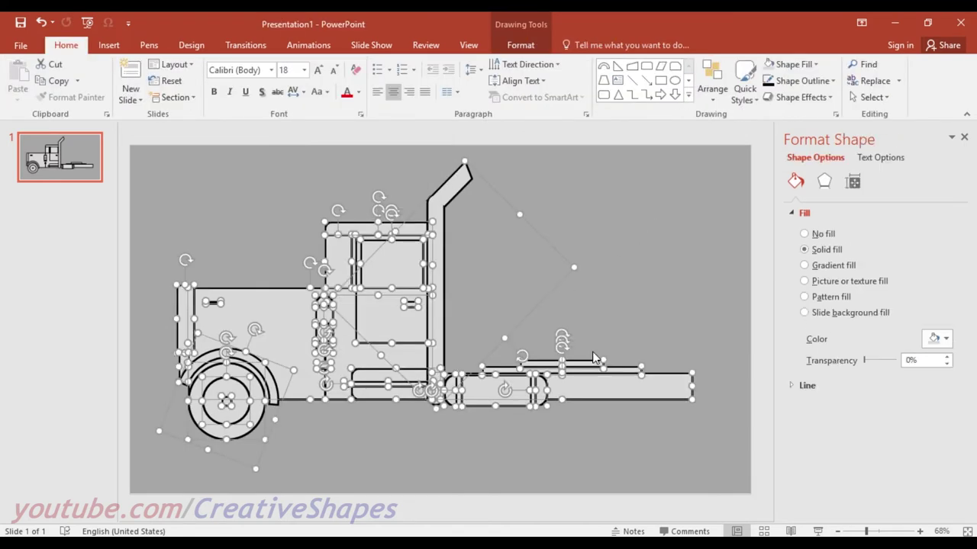
{"action": "left_click", "coordinate": [530, 46]}
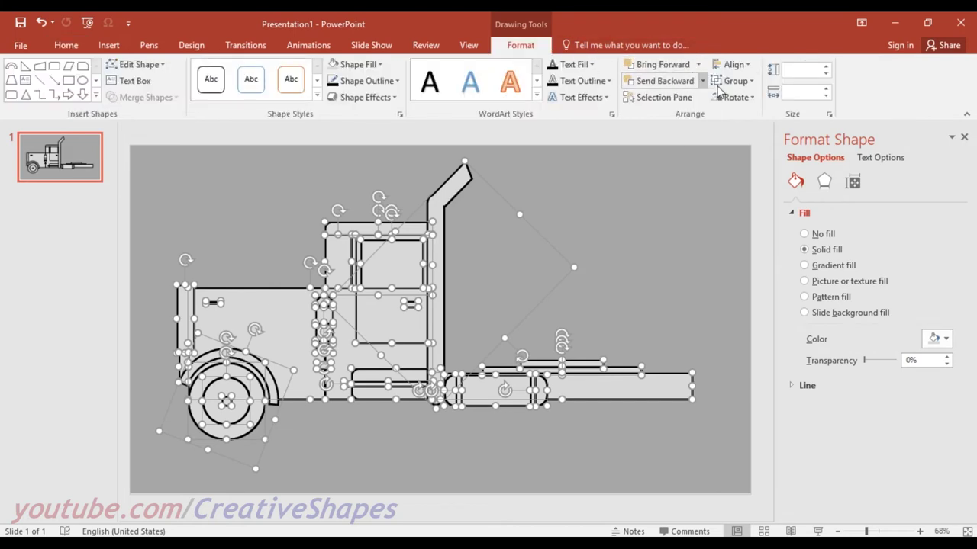
{"action": "left_click", "coordinate": [734, 80]}
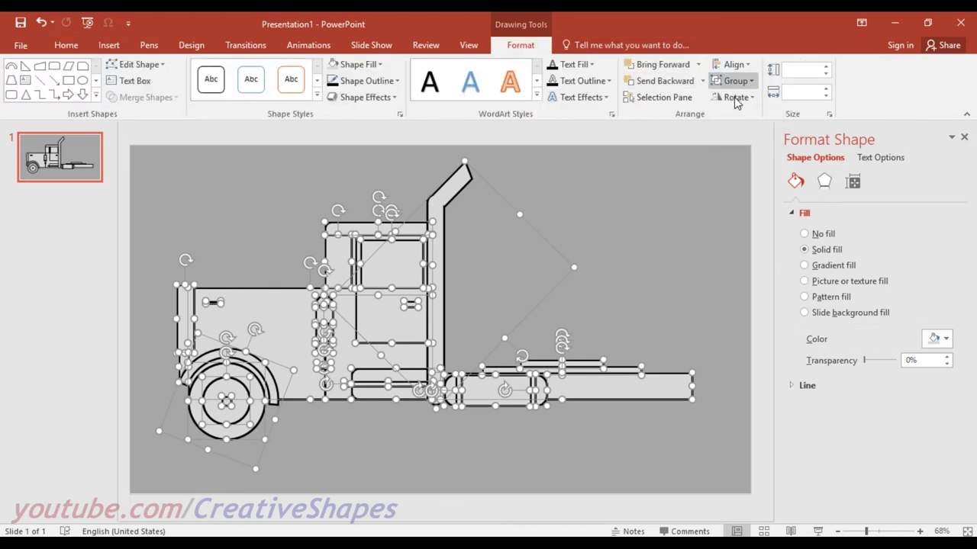
{"action": "left_click", "coordinate": [739, 100]}
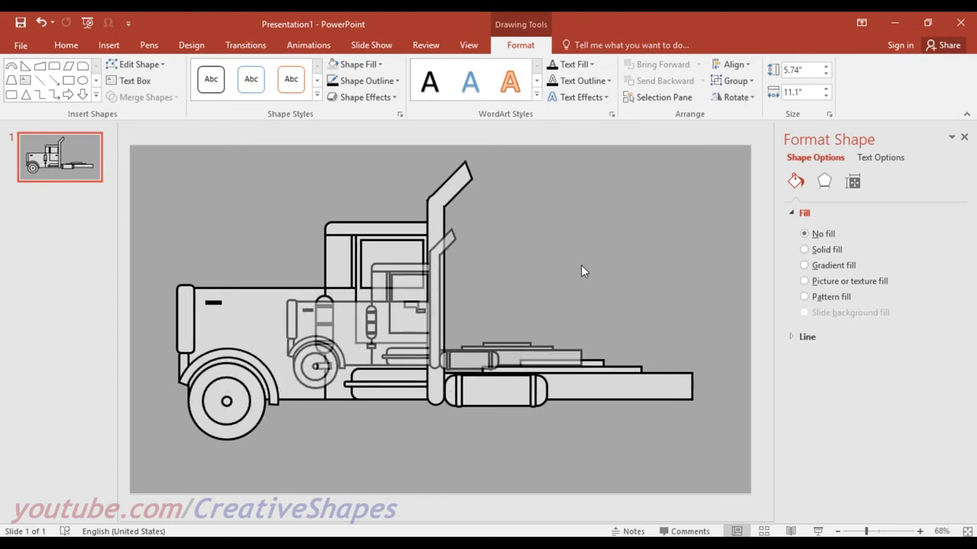
Shrink the truck group to about half size, shift it left, and set outlines to 2¼ pt.
{"action": "left_click_drag", "start_coordinate": [420, 332], "coordinate": [265, 357]}
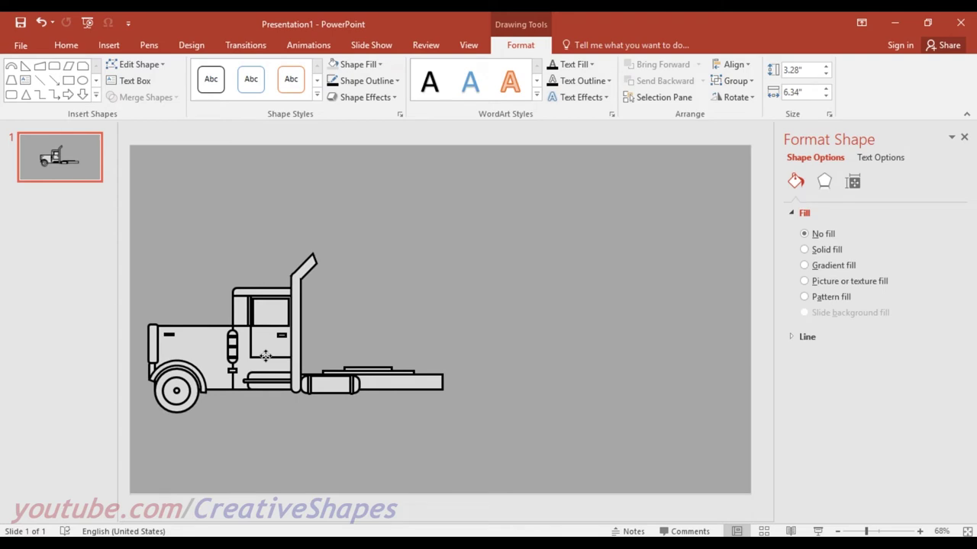
{"action": "left_click_drag", "start_coordinate": [265, 357], "coordinate": [264, 357]}
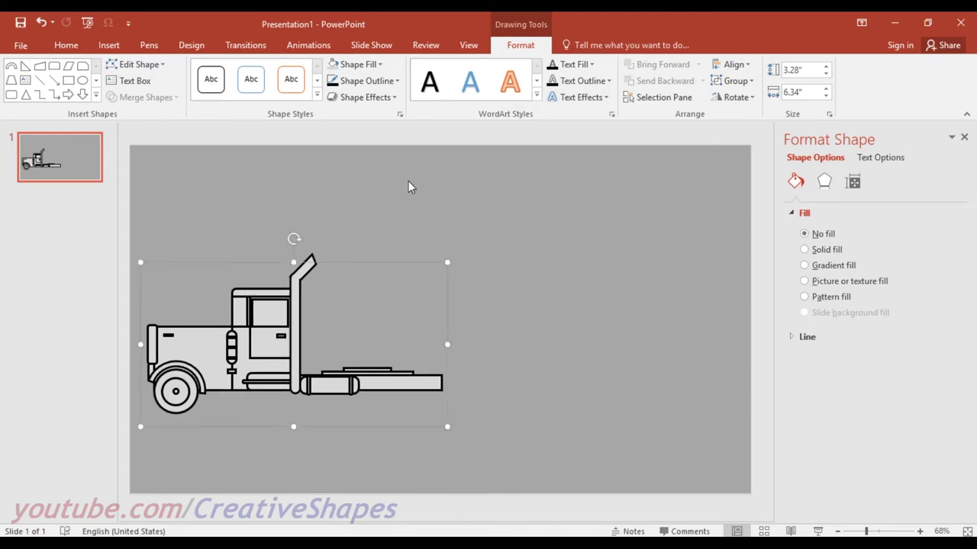
{"action": "left_click", "coordinate": [373, 83]}
{"action": "mouse_move", "coordinate": [391, 256]}
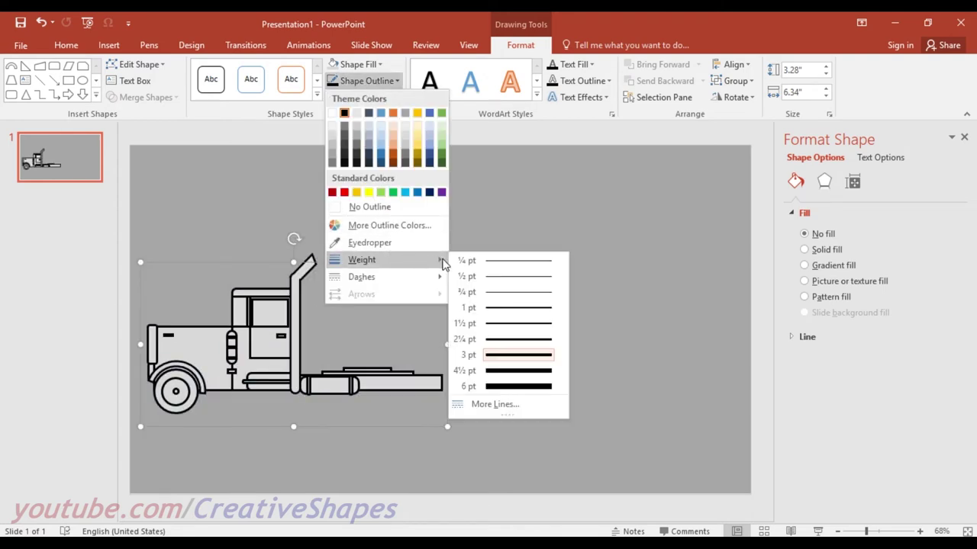
{"action": "left_click", "coordinate": [507, 339]}
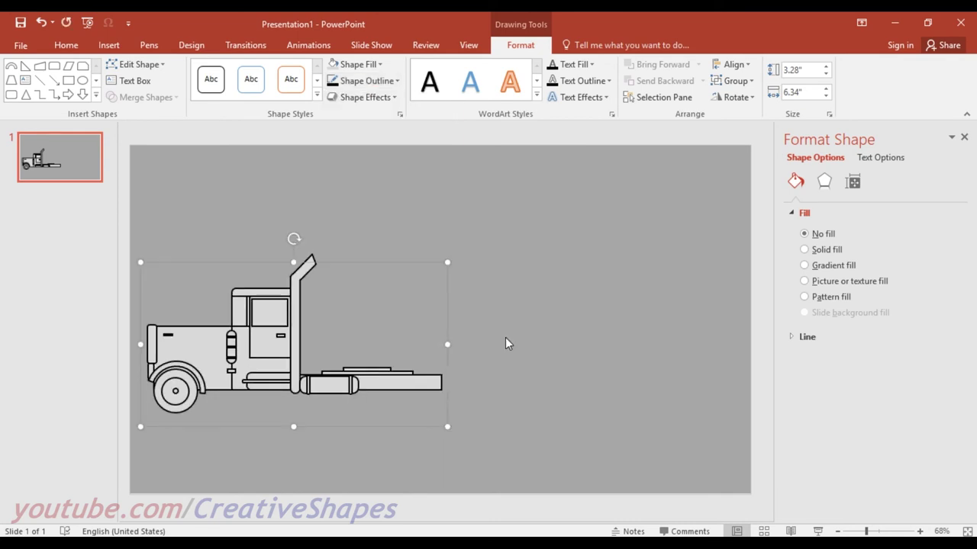
{"action": "left_click", "coordinate": [505, 338]}
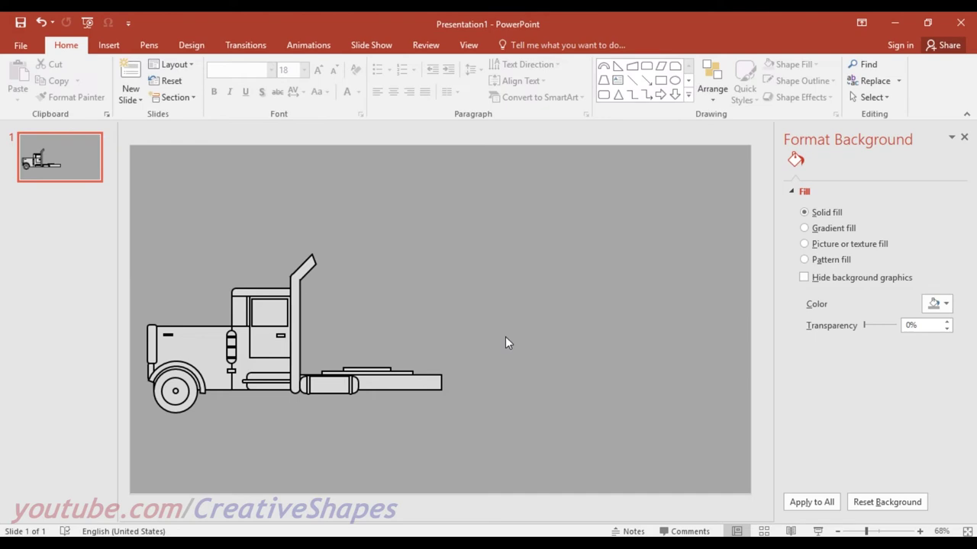
Draw a 2.4" by 8.18" blue rectangle and place it behind the cab on the chassis.
{"action": "left_click", "coordinate": [108, 45]}
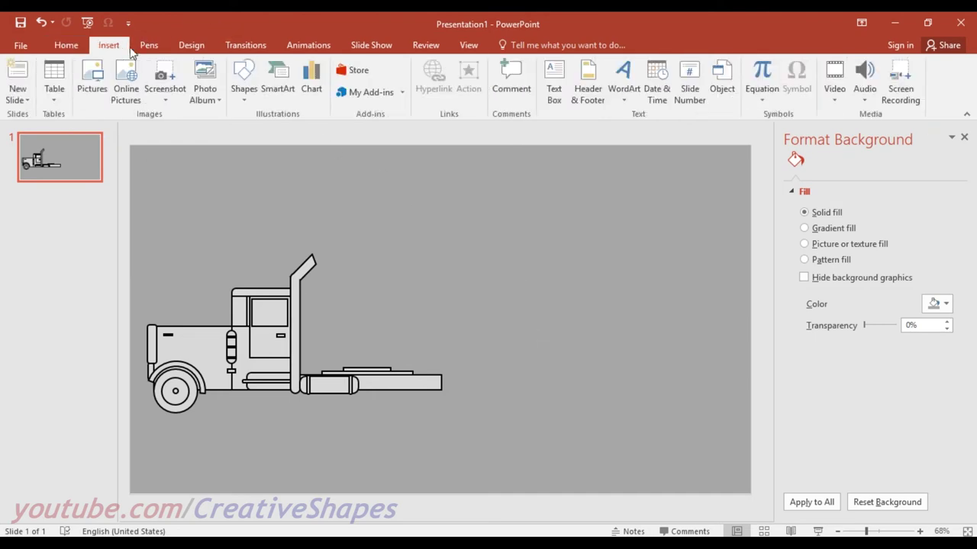
{"action": "left_click", "coordinate": [245, 76]}
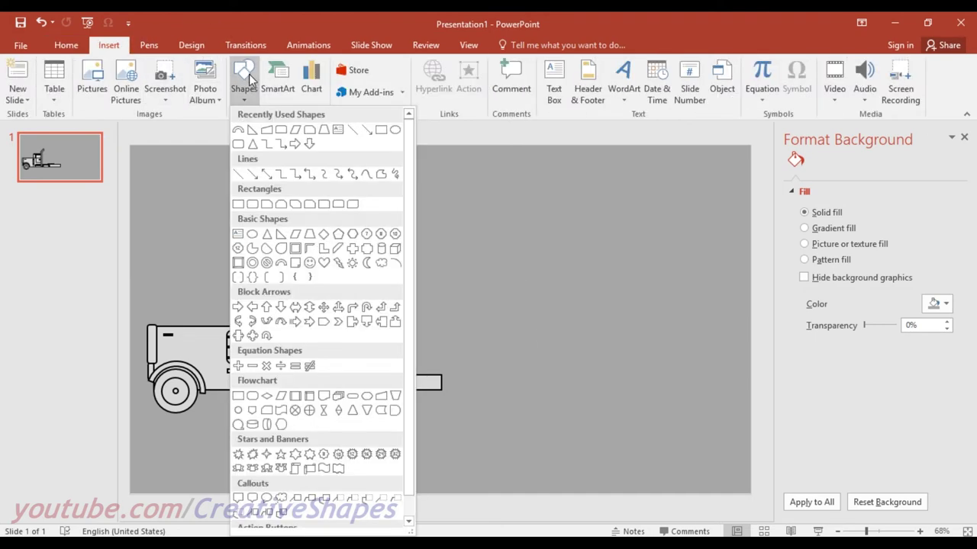
{"action": "left_click", "coordinate": [238, 205]}
{"action": "mouse_move", "coordinate": [344, 223]}
{"action": "left_mouse_down"}
{"action": "mouse_move", "coordinate": [647, 332]}
{"action": "mouse_move", "coordinate": [724, 333]}
{"action": "left_mouse_up"}
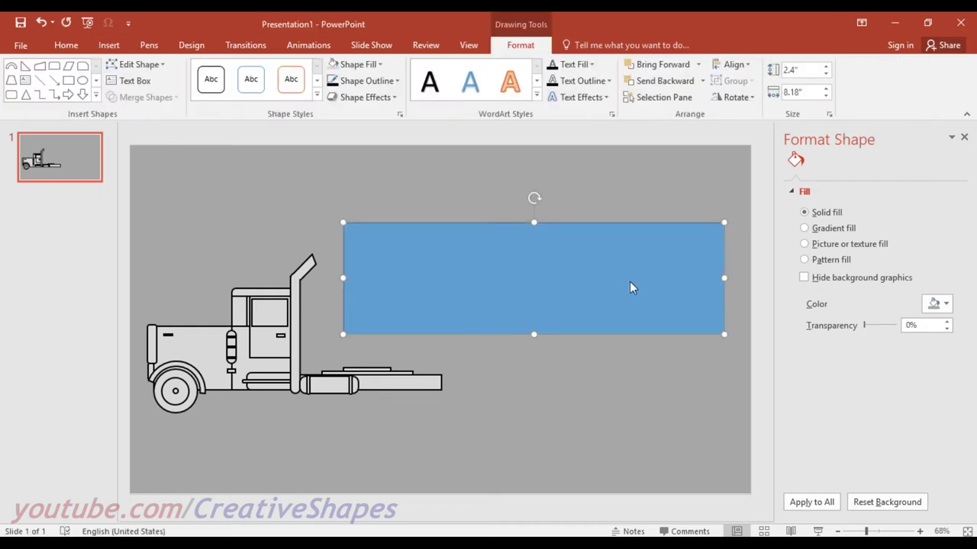
{"action": "left_click_drag", "start_coordinate": [630, 282], "coordinate": [591, 305]}
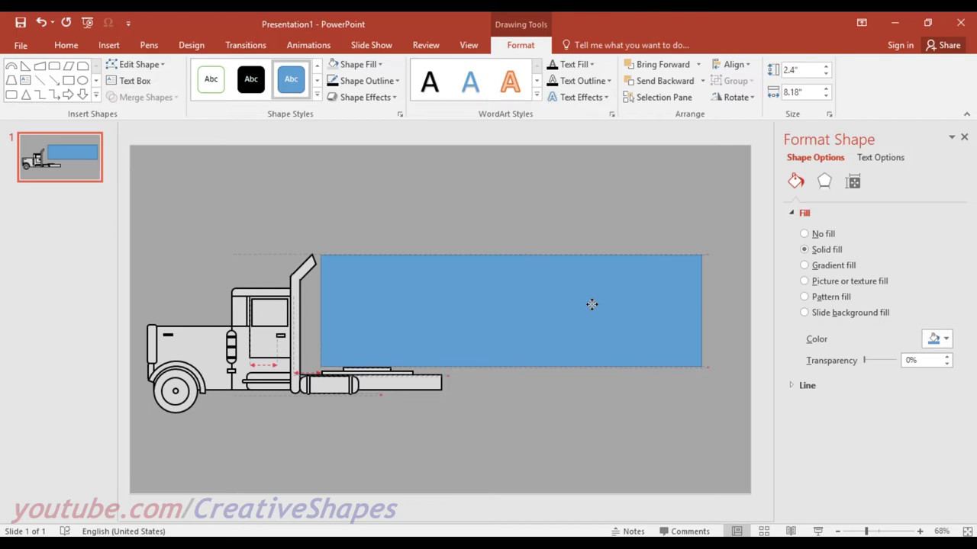
{"action": "left_click_drag", "start_coordinate": [591, 305], "coordinate": [591, 305]}
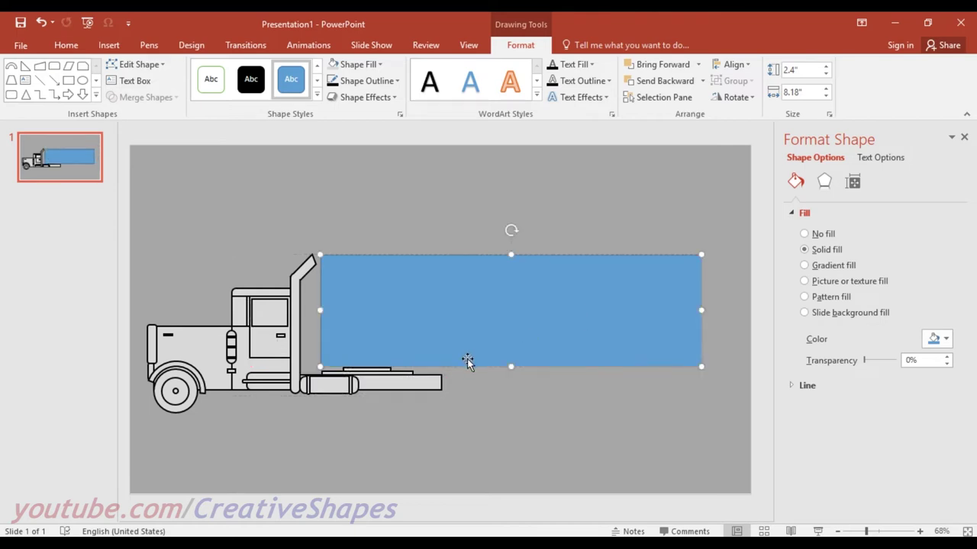
Stretch the chassis bar further to the right under the trailer.
{"action": "left_click", "coordinate": [433, 390]}
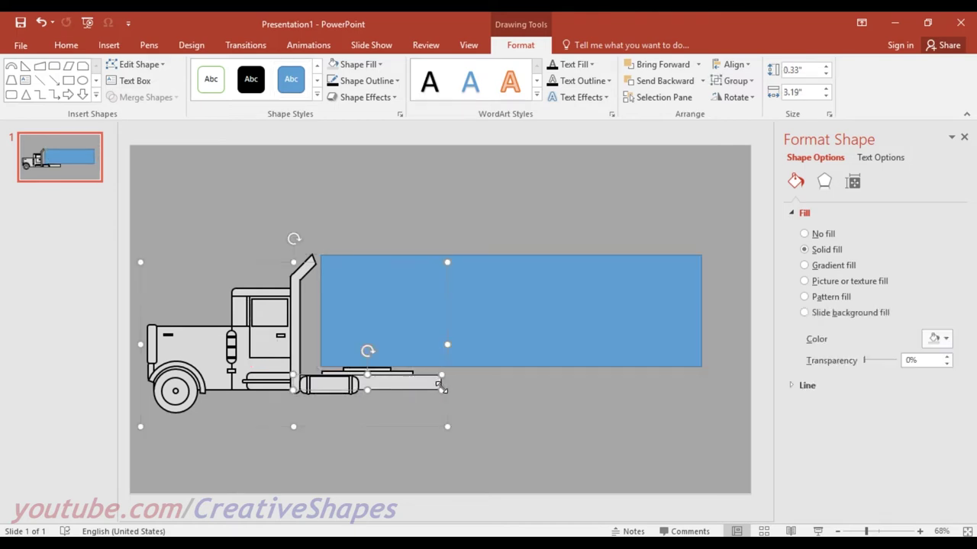
{"action": "scroll", "coordinate": [440, 386], "scroll_direction": "up", "scroll_amount": 3}
{"action": "scroll", "coordinate": [438, 388], "scroll_direction": "up", "scroll_amount": 3}
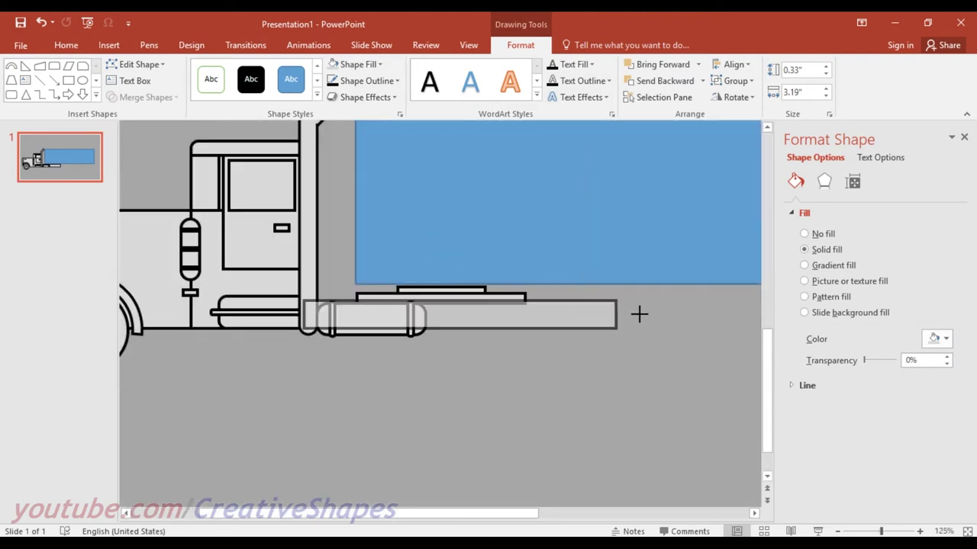
{"action": "left_click_drag", "start_coordinate": [577, 314], "coordinate": [667, 313]}
Duplicate the front wheel and fender twice under the trailer as tandem wheels.
{"action": "scroll", "coordinate": [427, 392], "scroll_direction": "down", "scroll_amount": 5}
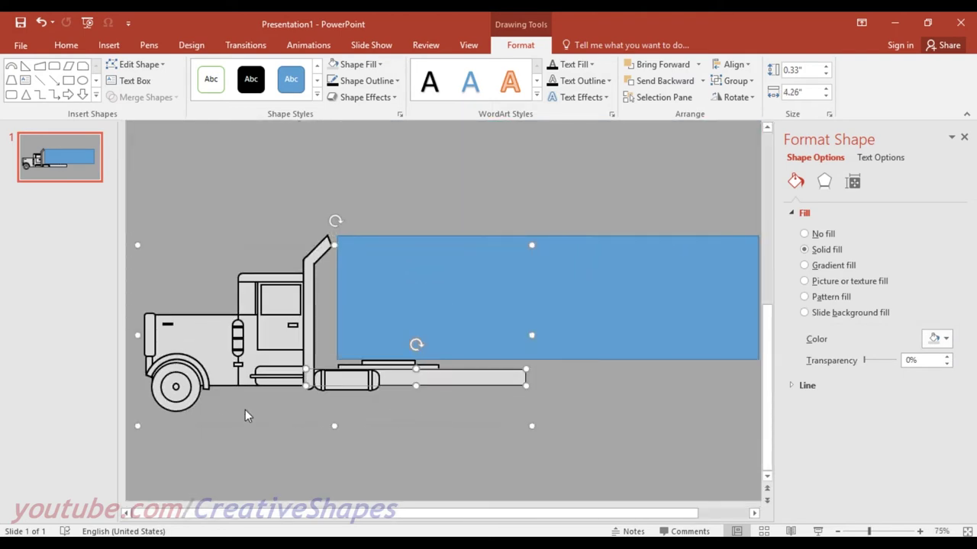
{"action": "left_click", "coordinate": [177, 391]}
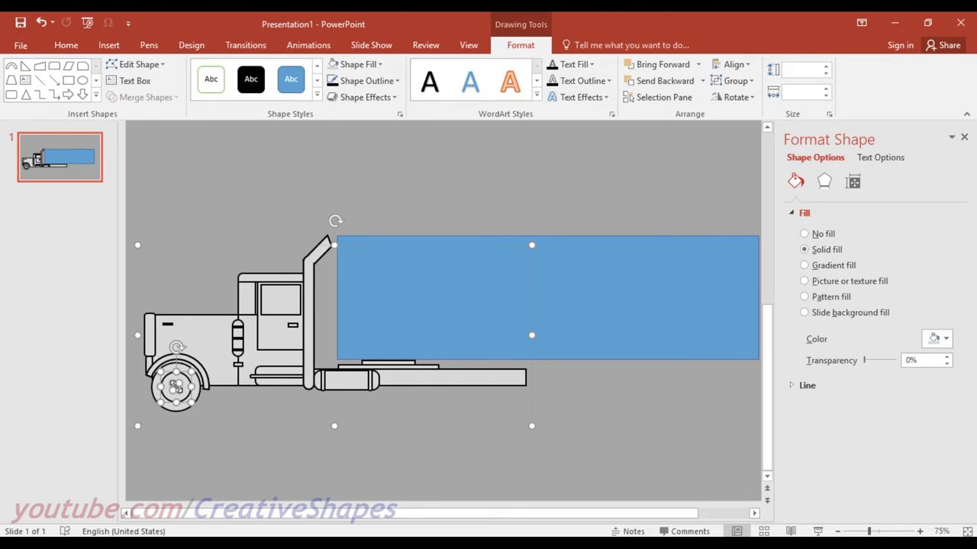
{"action": "left_click", "coordinate": [197, 395], "text": "shift"}
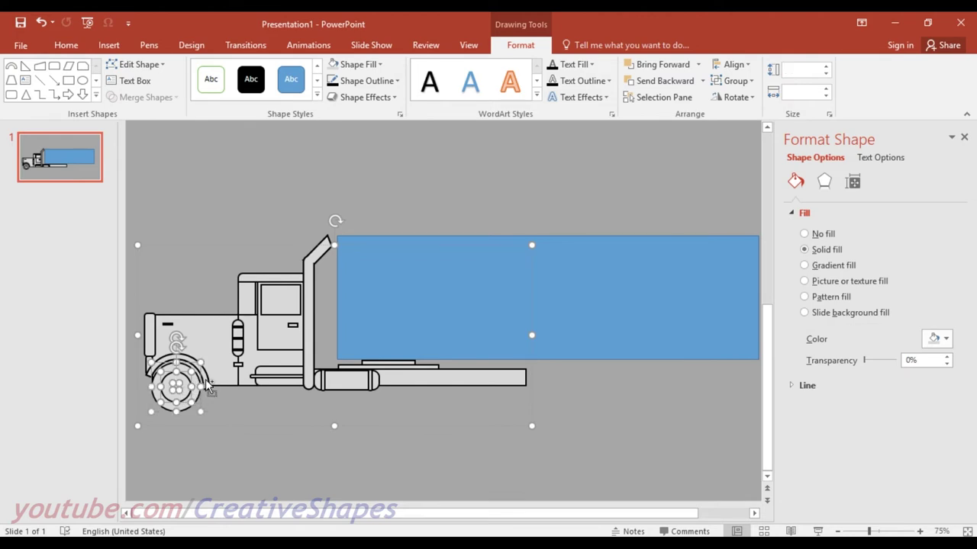
{"action": "left_click", "coordinate": [201, 398], "text": "shift"}
{"action": "left_click_drag", "start_coordinate": [201, 406], "coordinate": [509, 397]}
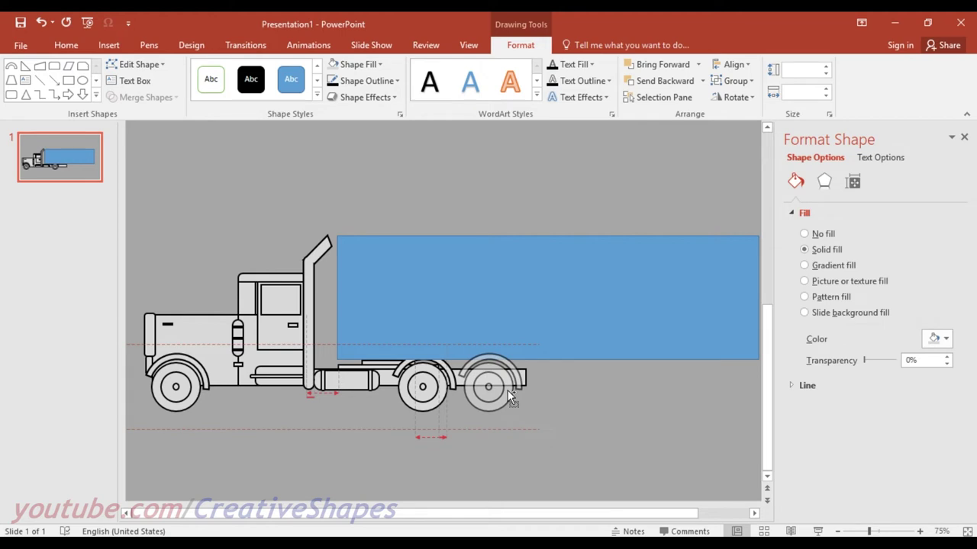
{"action": "left_click_drag", "start_coordinate": [507, 390], "coordinate": [508, 389]}
Send the blue trailer rectangle to the back and widen it to 8.86".
{"action": "left_click", "coordinate": [599, 303]}
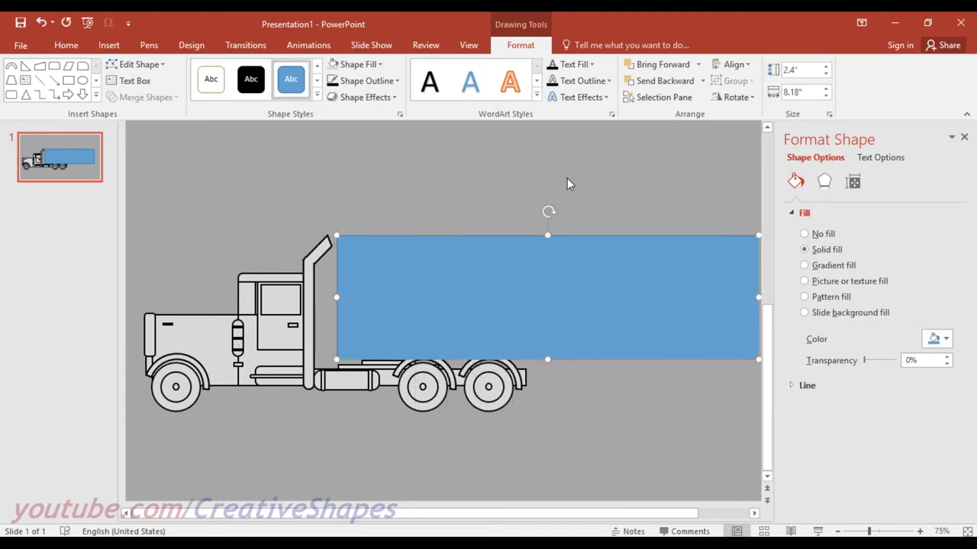
{"action": "left_click", "coordinate": [702, 81]}
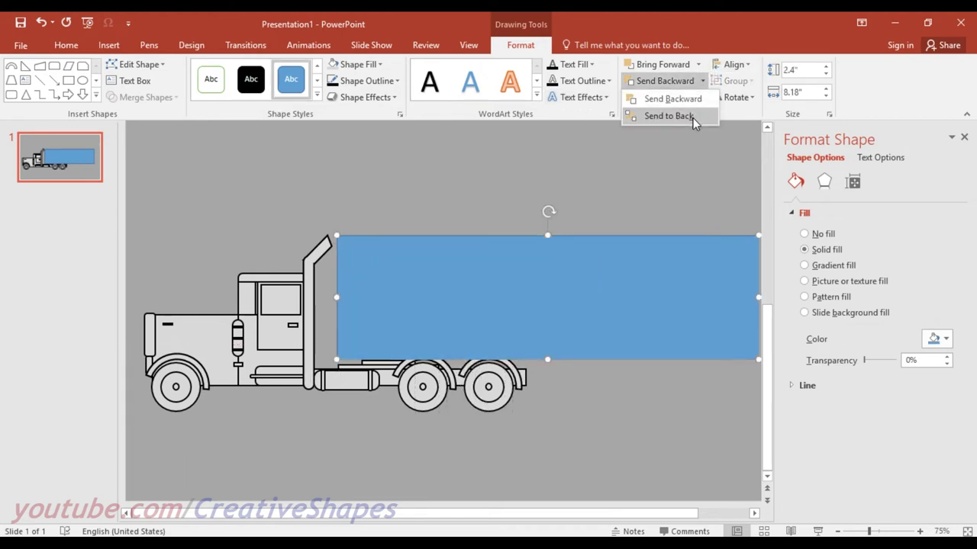
{"action": "left_click", "coordinate": [692, 115]}
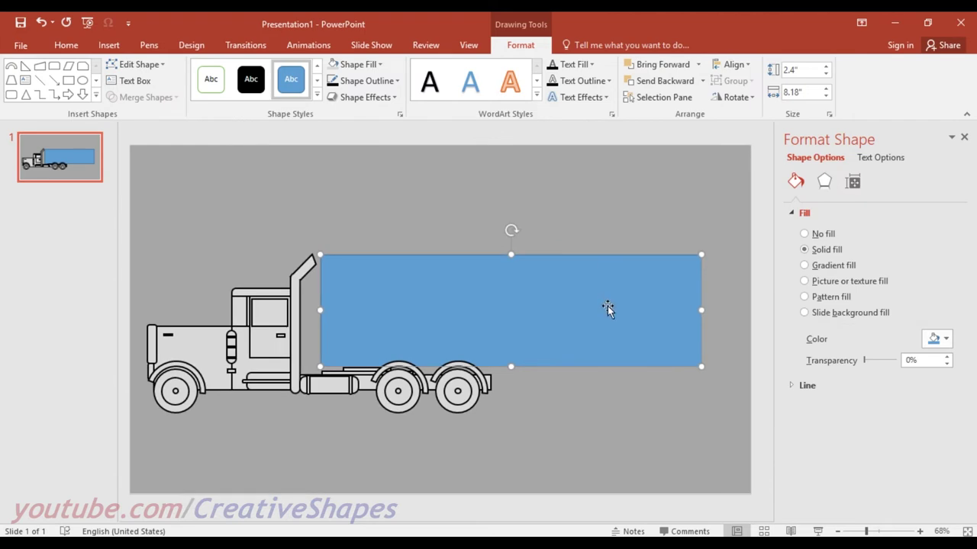
{"action": "left_click_drag", "start_coordinate": [697, 312], "coordinate": [731, 308]}
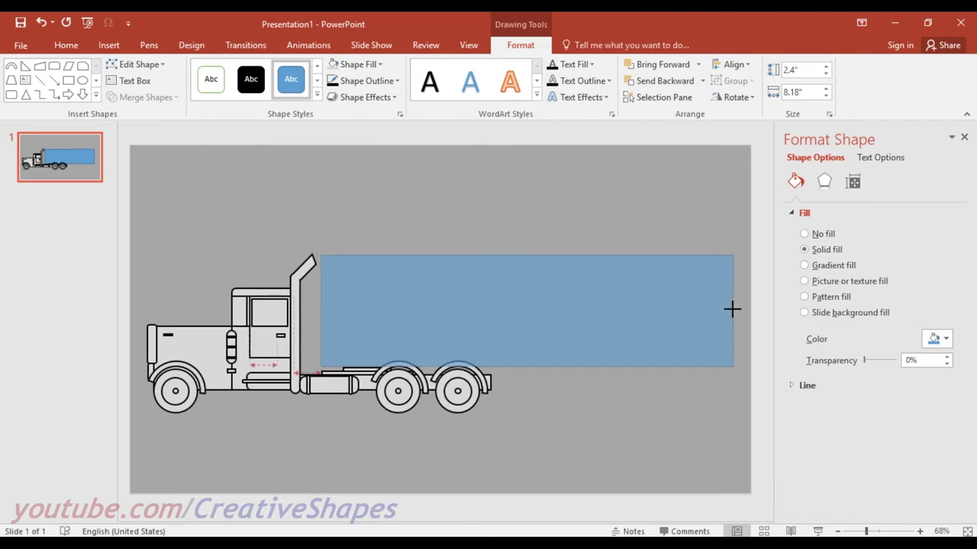
{"action": "left_click_drag", "start_coordinate": [731, 308], "coordinate": [733, 309]}
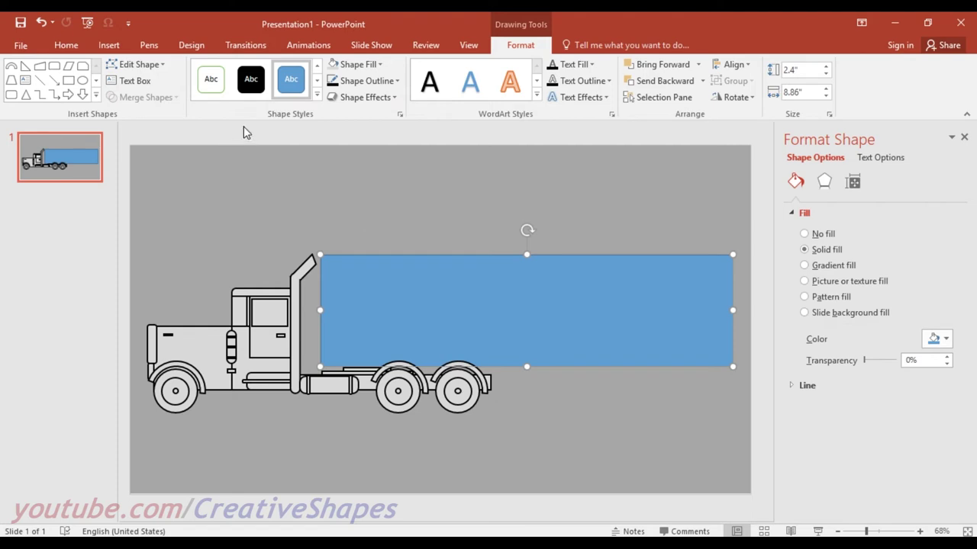
Draw a tall manual-input flowchart shape below the trailer.
{"action": "left_click", "coordinate": [116, 46]}
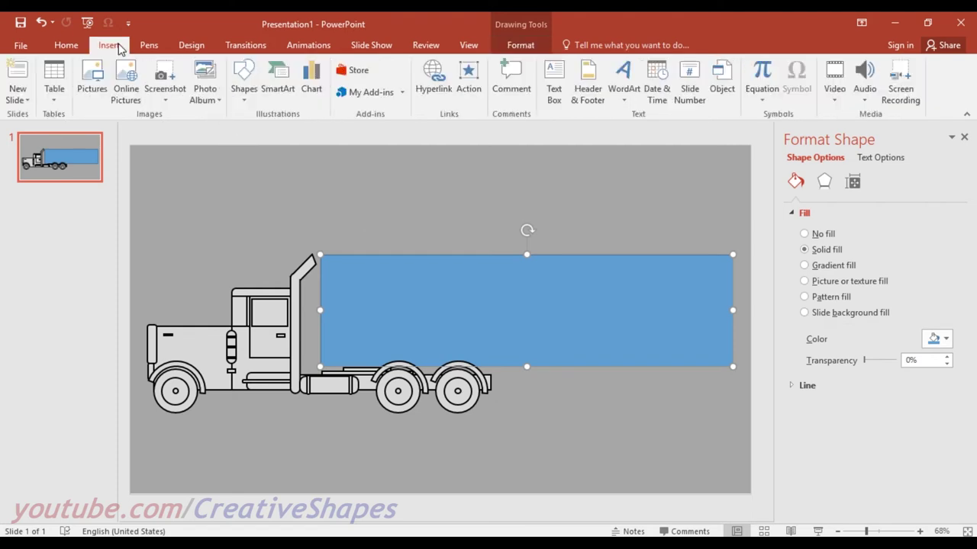
{"action": "left_click", "coordinate": [256, 80]}
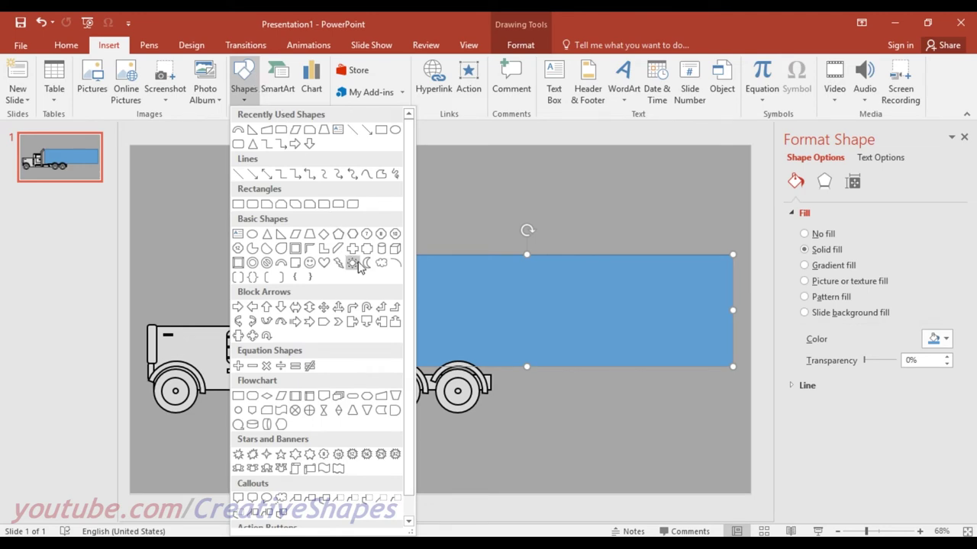
{"action": "left_click", "coordinate": [382, 398]}
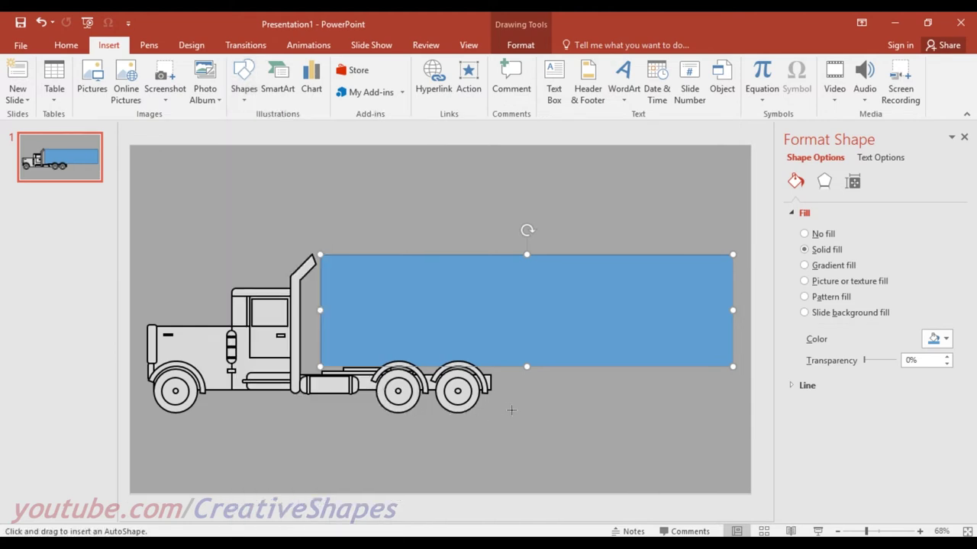
{"action": "mouse_move", "coordinate": [513, 414]}
{"action": "left_mouse_down"}
{"action": "mouse_move", "coordinate": [715, 446]}
{"action": "mouse_move", "coordinate": [543, 494]}
{"action": "mouse_move", "coordinate": [539, 511]}
{"action": "left_mouse_up"}
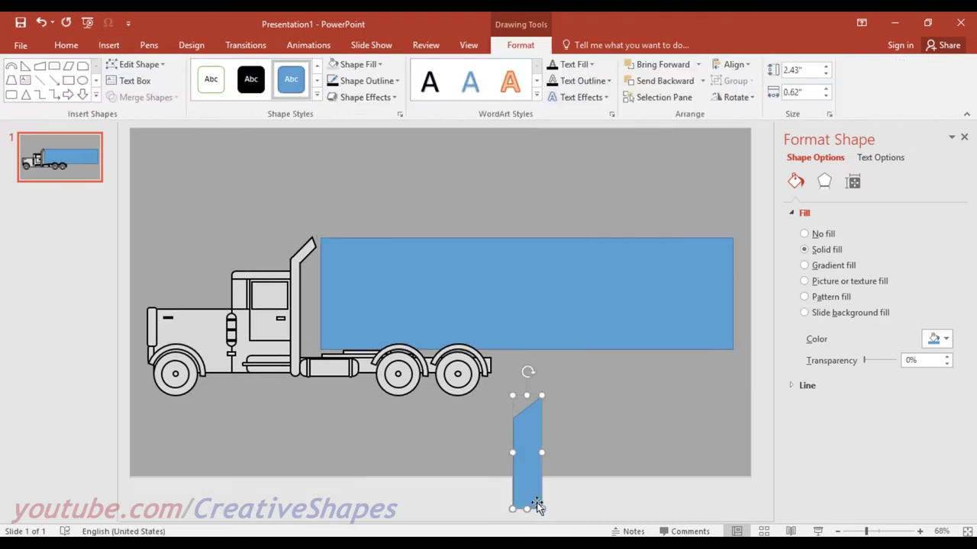
Rotate the shape horizontal and line it up under the trailer's rear edge.
{"action": "left_click", "coordinate": [567, 425]}
{"action": "mouse_move", "coordinate": [565, 319]}
{"action": "left_mouse_down"}
{"action": "mouse_move", "coordinate": [730, 356]}
{"action": "mouse_move", "coordinate": [746, 410]}
{"action": "left_mouse_up"}
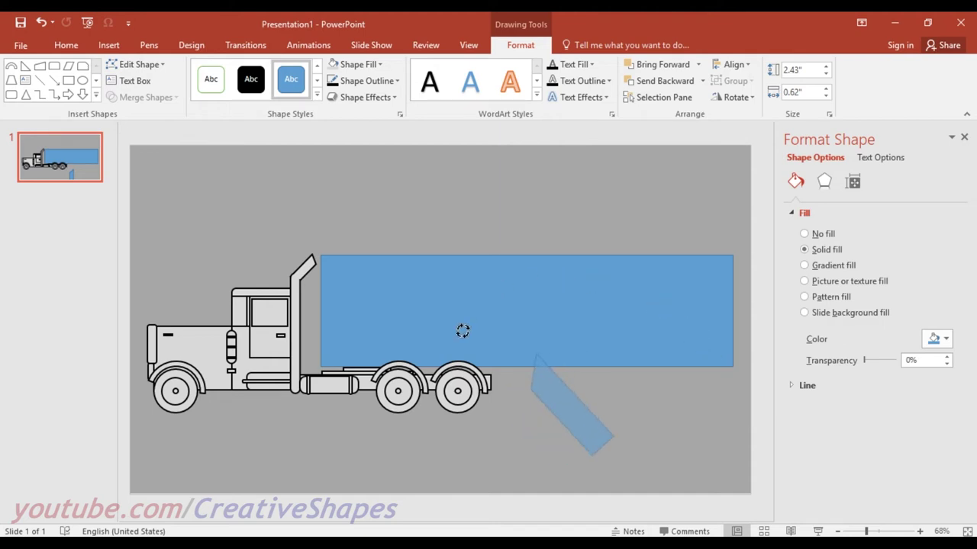
{"action": "left_click_drag", "start_coordinate": [747, 410], "coordinate": [458, 391]}
{"action": "mouse_move", "coordinate": [547, 401]}
{"action": "left_mouse_down"}
{"action": "mouse_move", "coordinate": [642, 379]}
{"action": "mouse_move", "coordinate": [623, 380]}
{"action": "left_mouse_up"}
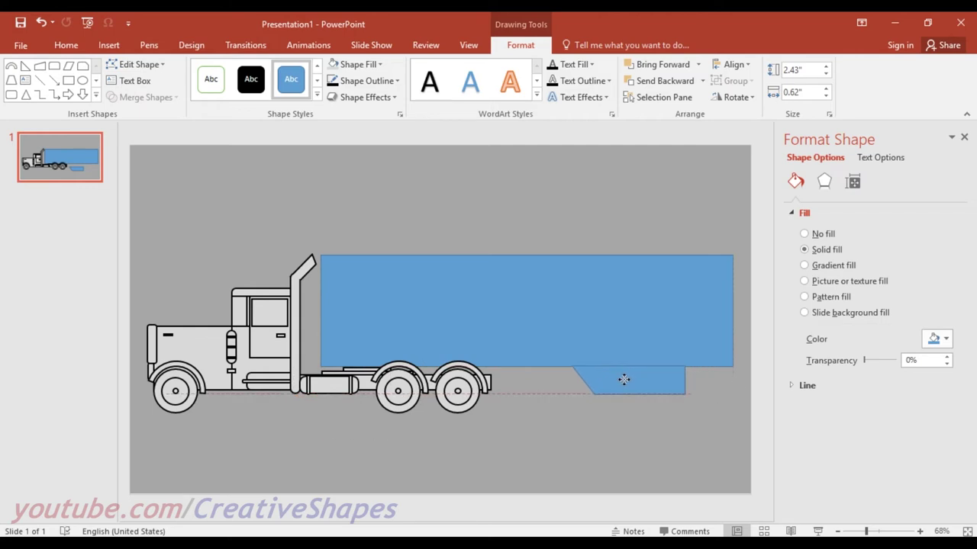
{"action": "left_click_drag", "start_coordinate": [624, 381], "coordinate": [532, 380]}
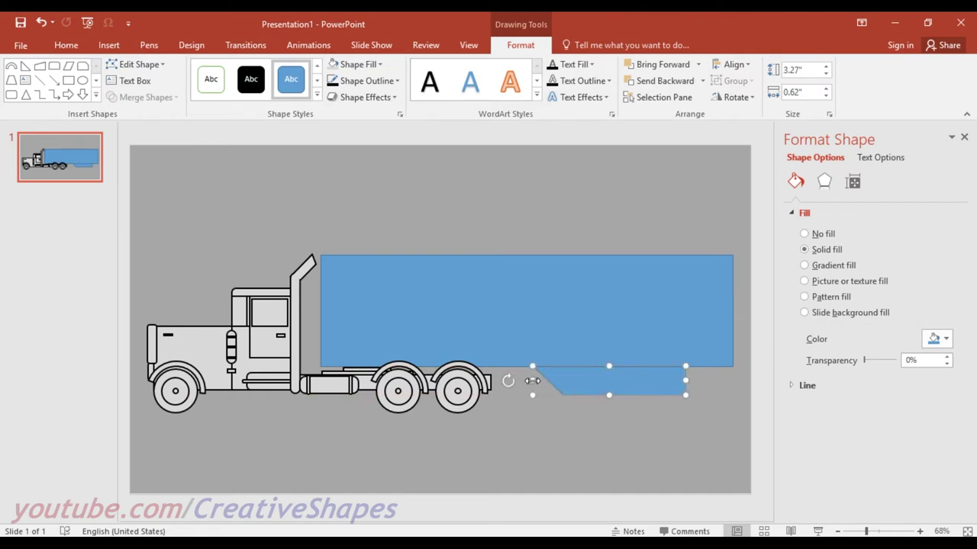
{"action": "key", "text": "ctrl+a"}
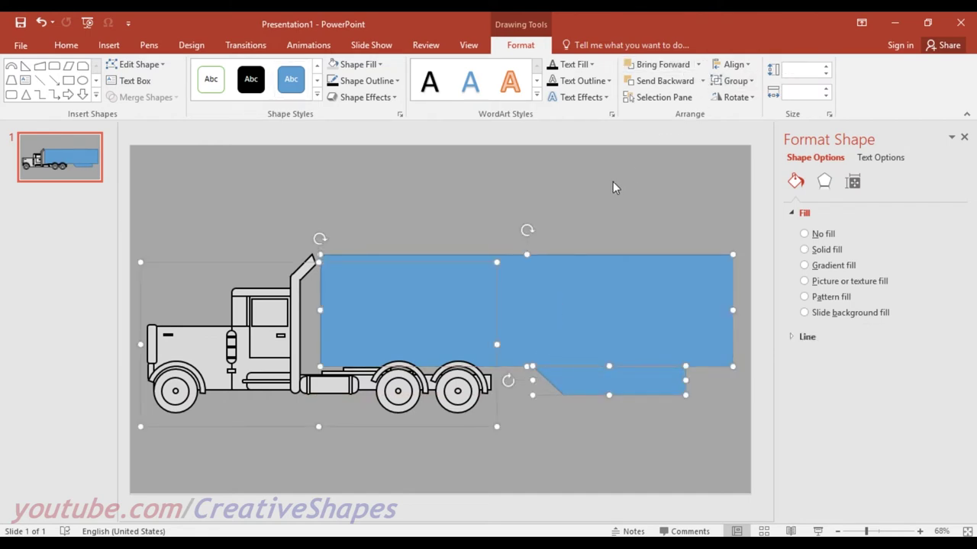
Resize the truck group smaller by its corner handle.
{"action": "left_click", "coordinate": [587, 216]}
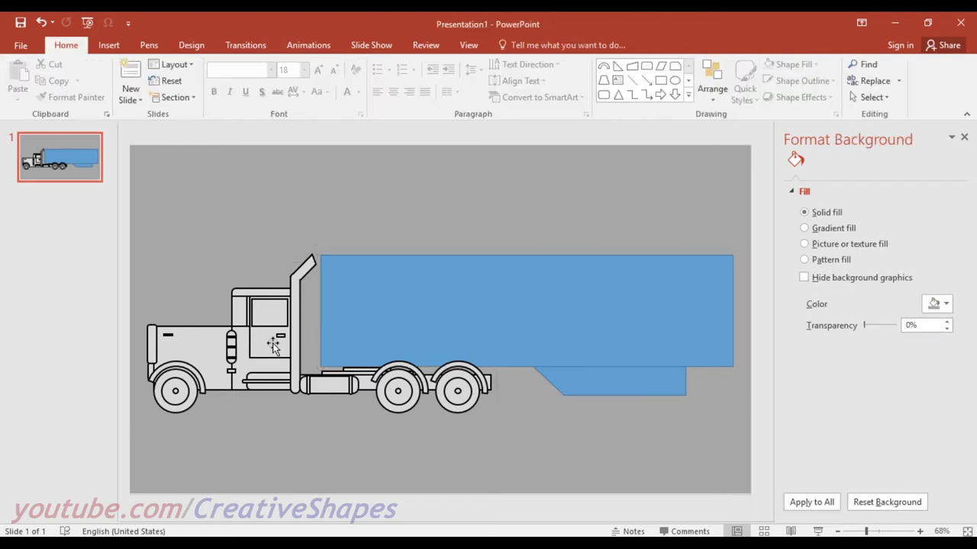
{"action": "key", "text": "Tab"}
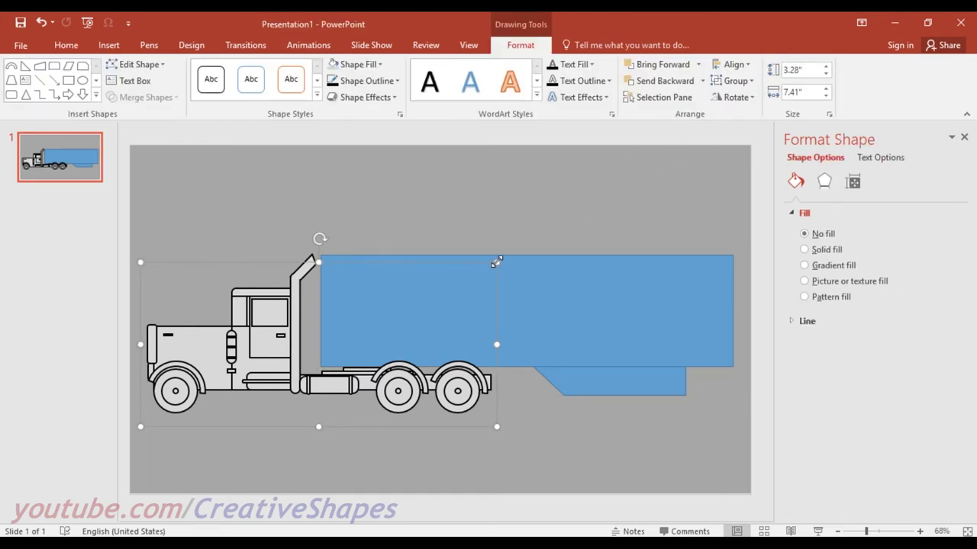
{"action": "left_click_drag", "start_coordinate": [485, 268], "coordinate": [457, 279]}
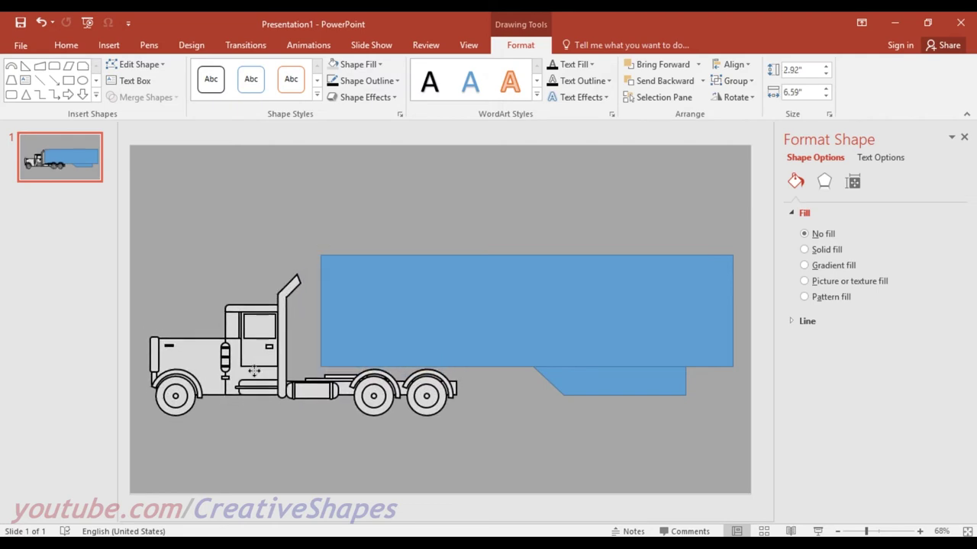
{"action": "left_click_drag", "start_coordinate": [254, 371], "coordinate": [249, 372]}
Move the trailer left and down onto the truck and lengthen its right end.
{"action": "left_click_drag", "start_coordinate": [383, 335], "coordinate": [362, 345]}
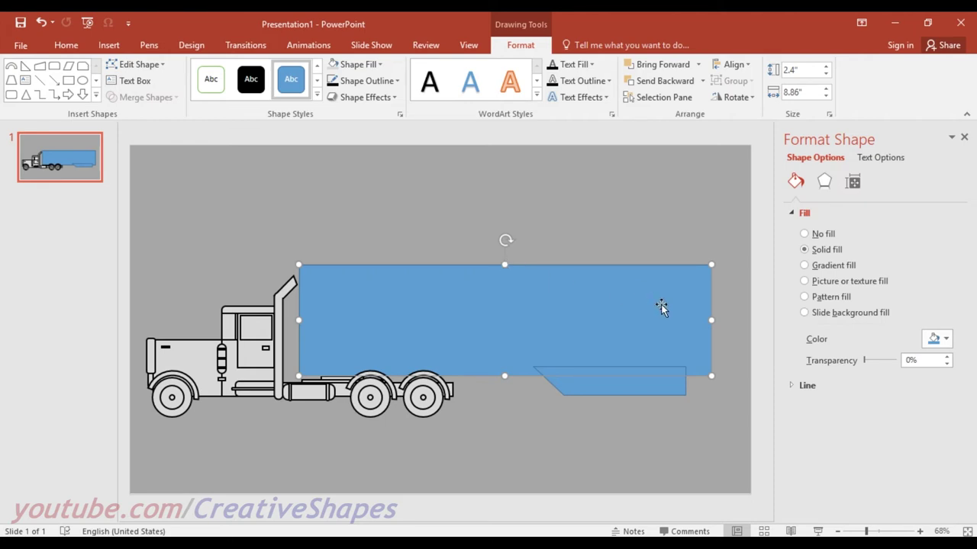
{"action": "left_click", "coordinate": [712, 321]}
{"action": "left_click_drag", "start_coordinate": [712, 322], "coordinate": [737, 324]}
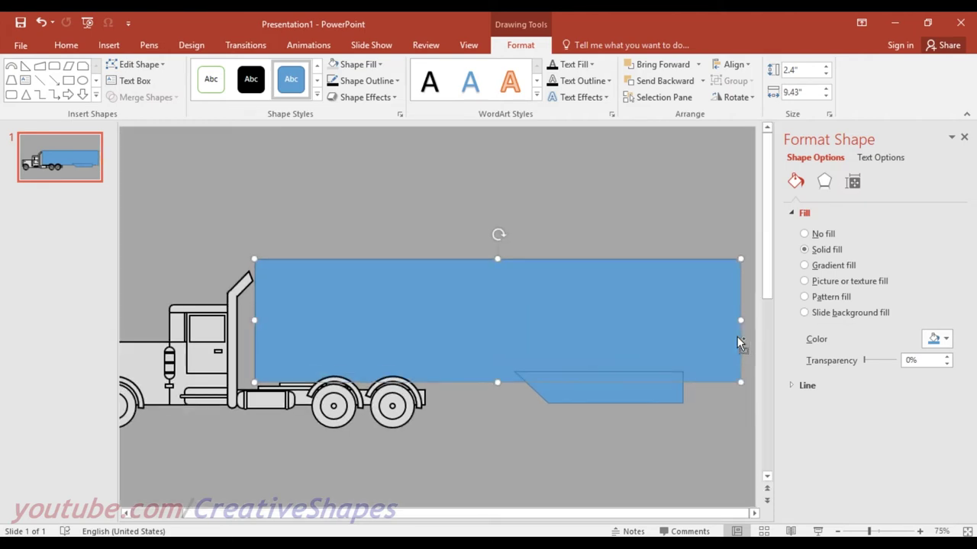
Lower the slanted panel beneath the trailer and widen it to 3.76".
{"action": "left_click", "coordinate": [664, 396]}
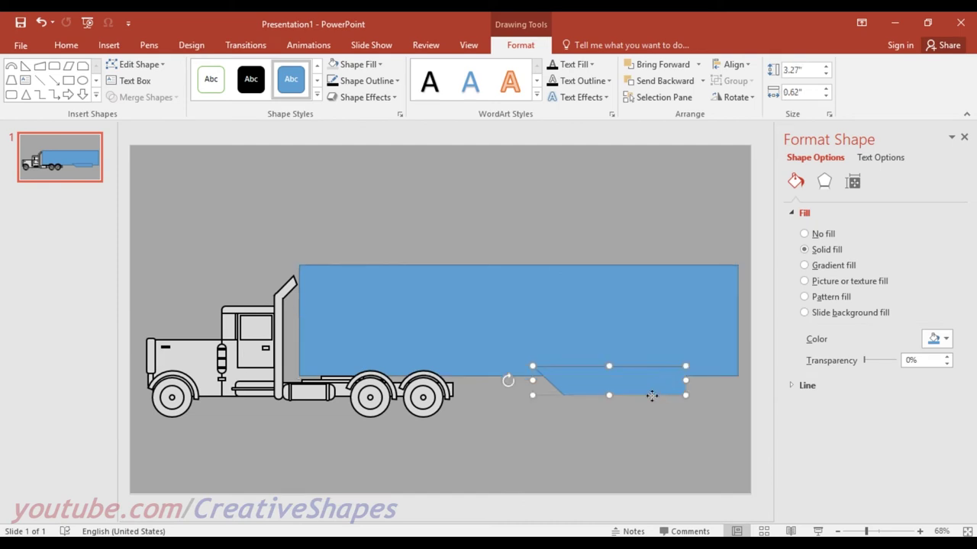
{"action": "left_click_drag", "start_coordinate": [651, 389], "coordinate": [643, 397]}
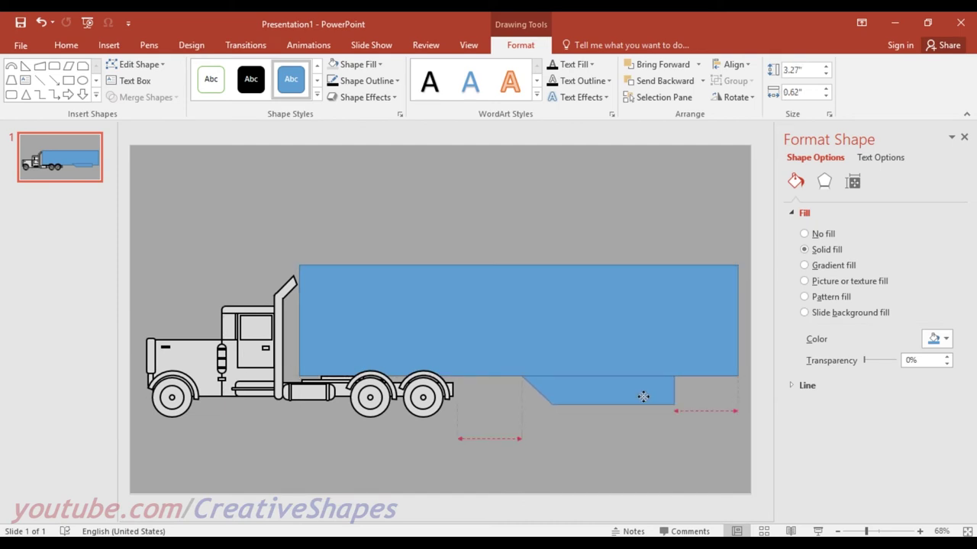
{"action": "mouse_move", "coordinate": [673, 390]}
{"action": "left_mouse_down"}
{"action": "mouse_move", "coordinate": [695, 390]}
{"action": "mouse_move", "coordinate": [672, 393]}
{"action": "left_mouse_up"}
Copy both rear and front wheel assemblies with the fender under the trailer's rear.
{"action": "scroll", "coordinate": [393, 408], "scroll_direction": "up", "scroll_amount": 3}
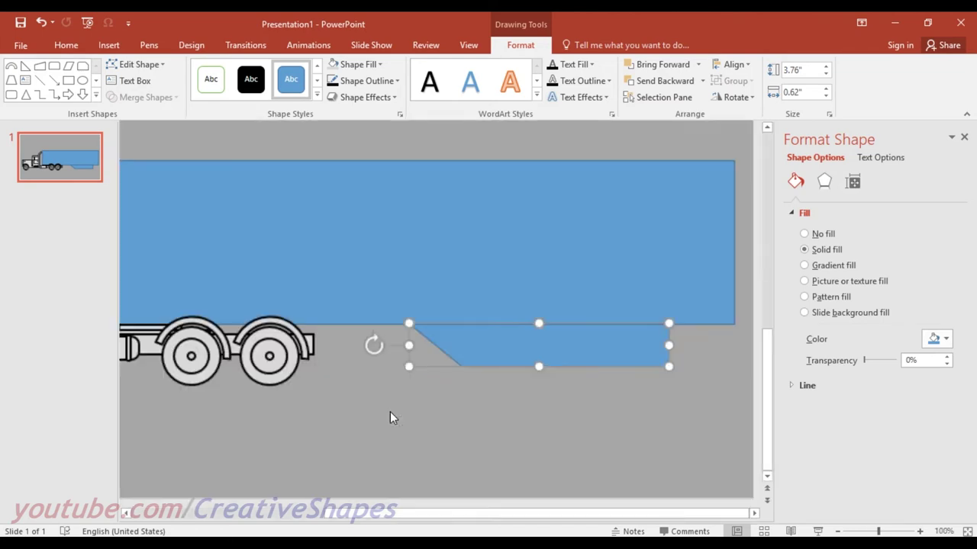
{"action": "left_click", "coordinate": [268, 362]}
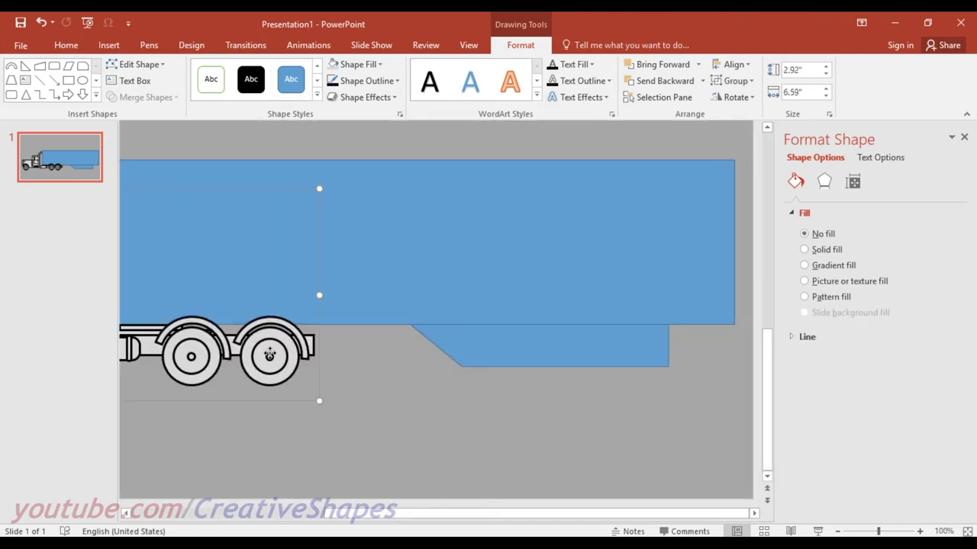
{"action": "left_click", "coordinate": [268, 357]}
{"action": "left_click", "coordinate": [271, 371], "text": "shift"}
{"action": "left_click", "coordinate": [275, 376], "text": "shift"}
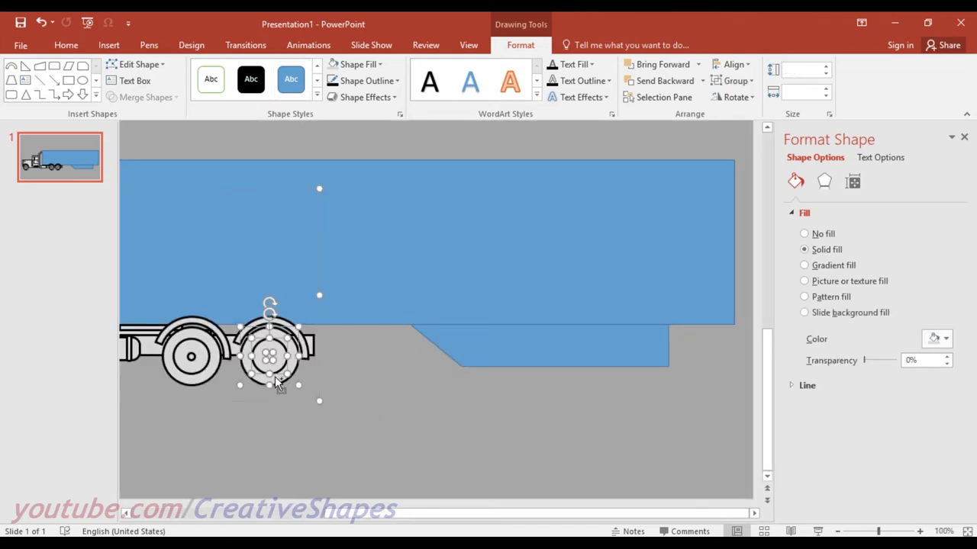
{"action": "left_click", "coordinate": [233, 341], "text": "shift"}
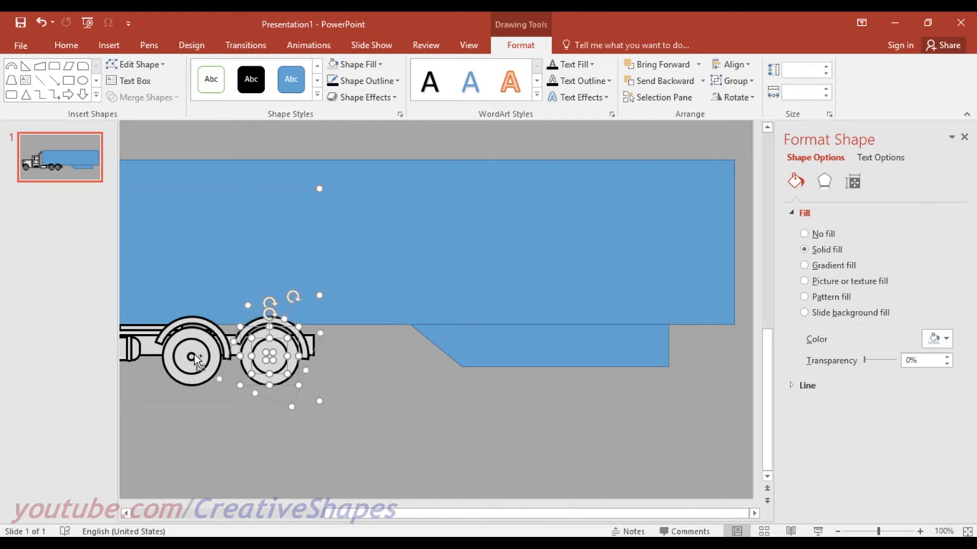
{"action": "left_click", "coordinate": [192, 356], "text": "shift"}
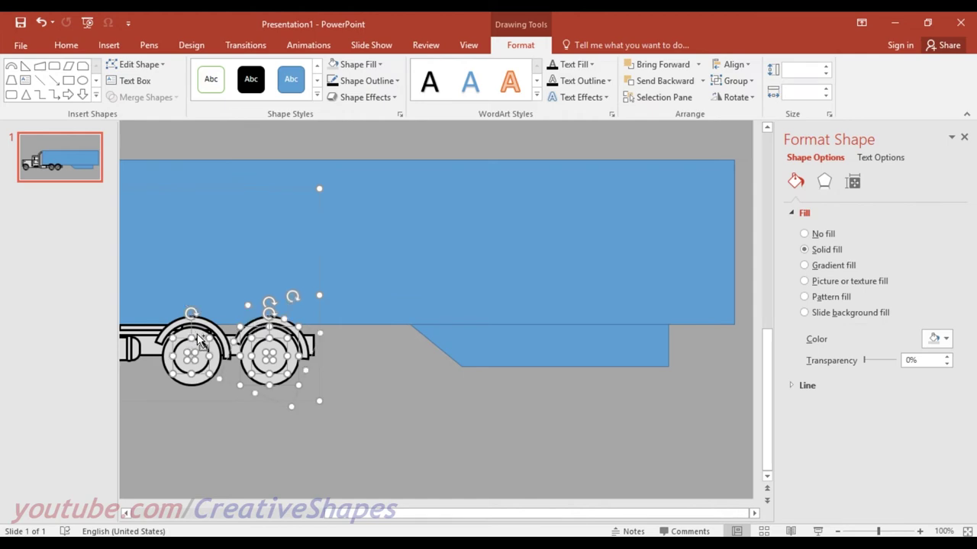
{"action": "left_click", "coordinate": [204, 336], "text": "shift"}
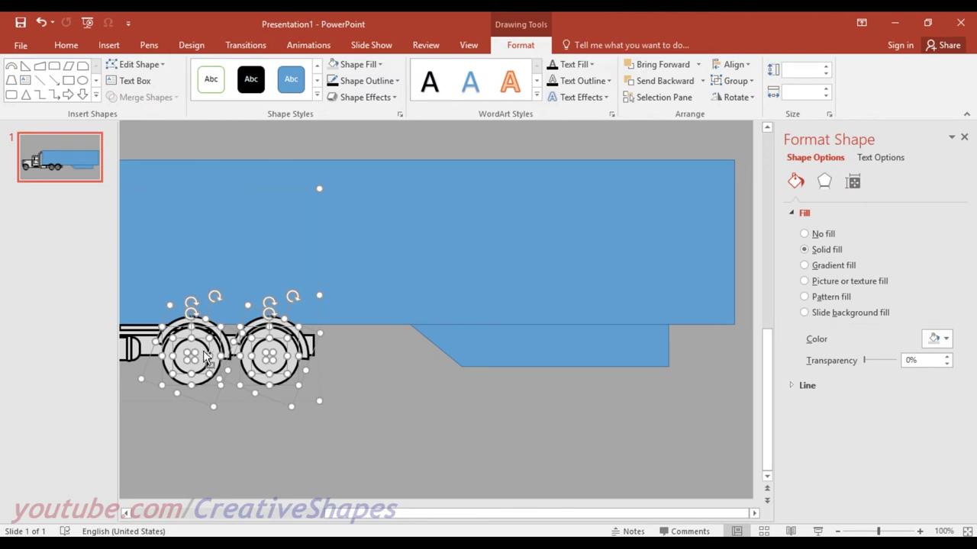
{"action": "mouse_move", "coordinate": [204, 353]}
{"action": "left_mouse_down"}
{"action": "mouse_move", "coordinate": [564, 352]}
{"action": "mouse_move", "coordinate": [505, 354]}
{"action": "mouse_move", "coordinate": [527, 355]}
{"action": "left_mouse_up"}
{"action": "scroll", "coordinate": [524, 418], "scroll_direction": "down", "scroll_amount": 3}
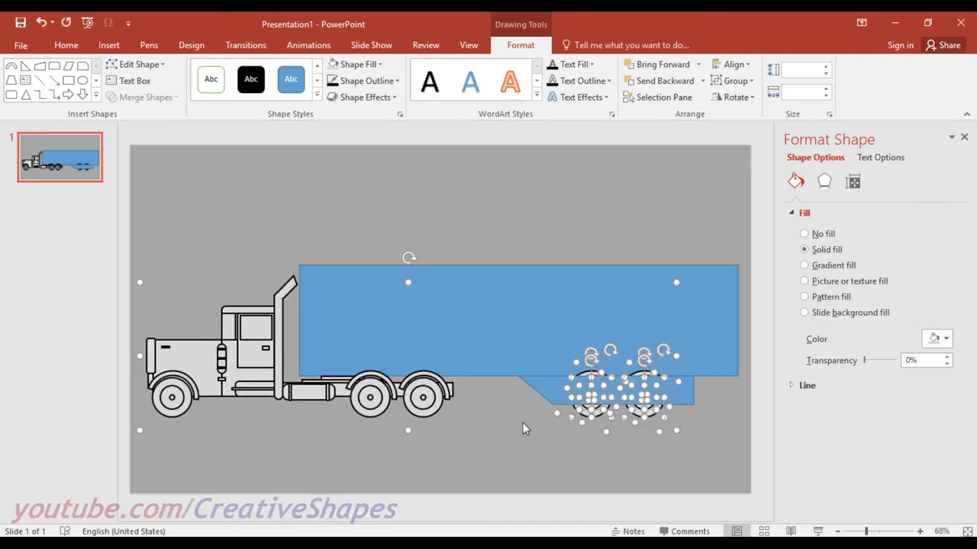
{"action": "left_click", "coordinate": [518, 420]}
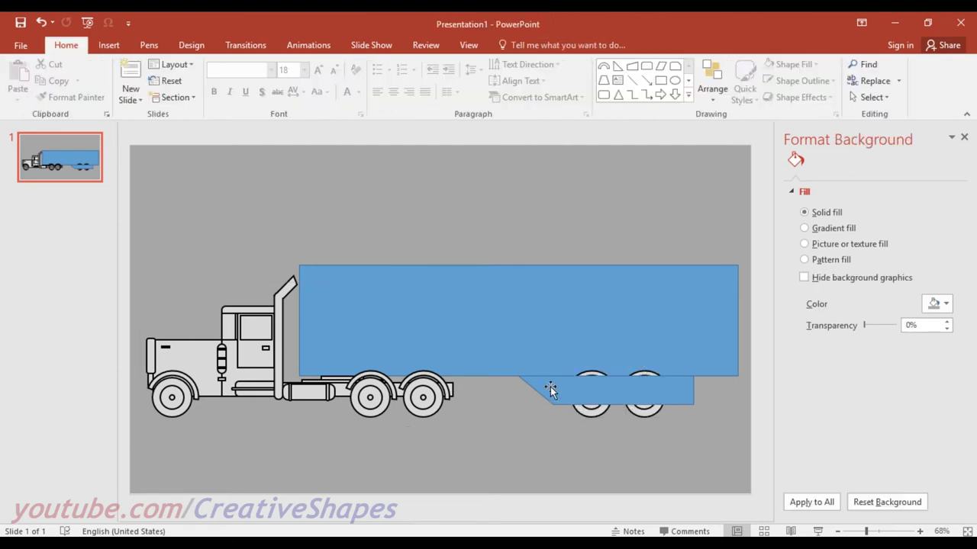
Send the lower panel to the back behind the wheels and nudge the trailer up.
{"action": "left_click", "coordinate": [551, 390]}
{"action": "left_click", "coordinate": [701, 81]}
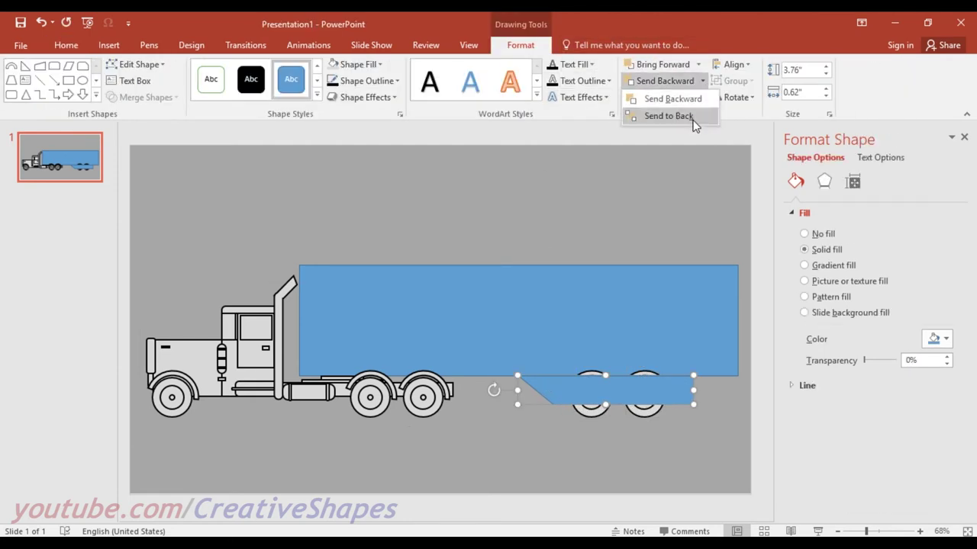
{"action": "left_click", "coordinate": [692, 120]}
{"action": "left_click", "coordinate": [662, 180]}
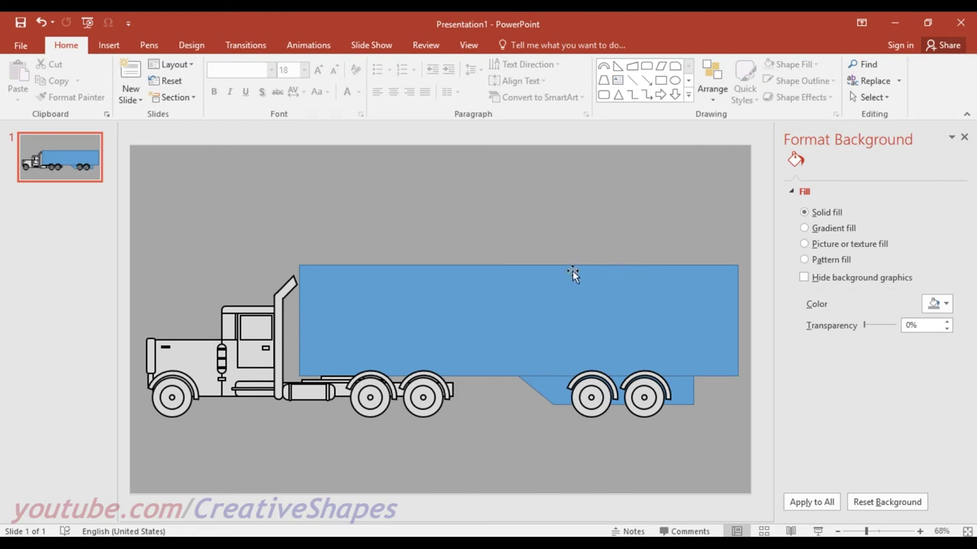
{"action": "left_click_drag", "start_coordinate": [557, 296], "coordinate": [557, 291]}
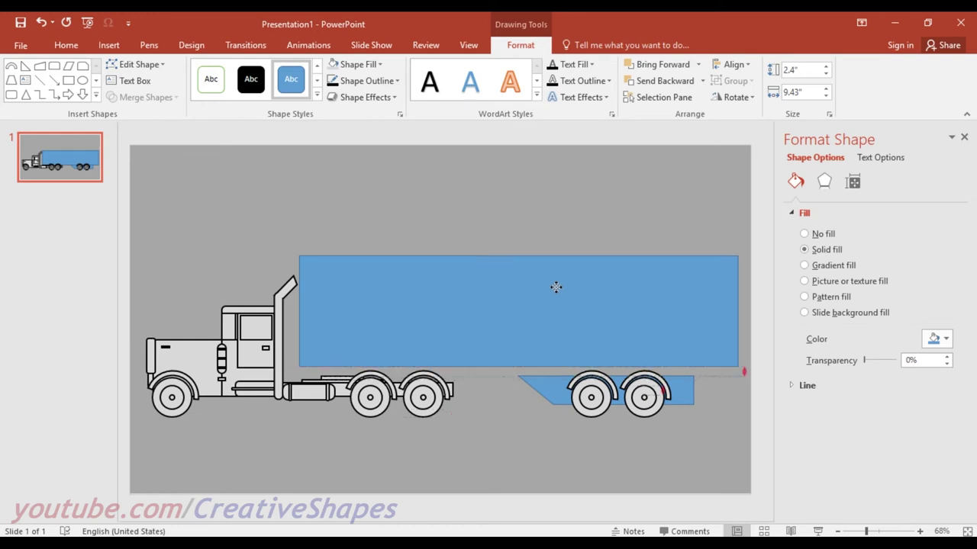
Raise the trailer a little and move the lower panel up against it.
{"action": "left_click_drag", "start_coordinate": [556, 291], "coordinate": [556, 286]}
{"action": "left_click", "coordinate": [554, 385]}
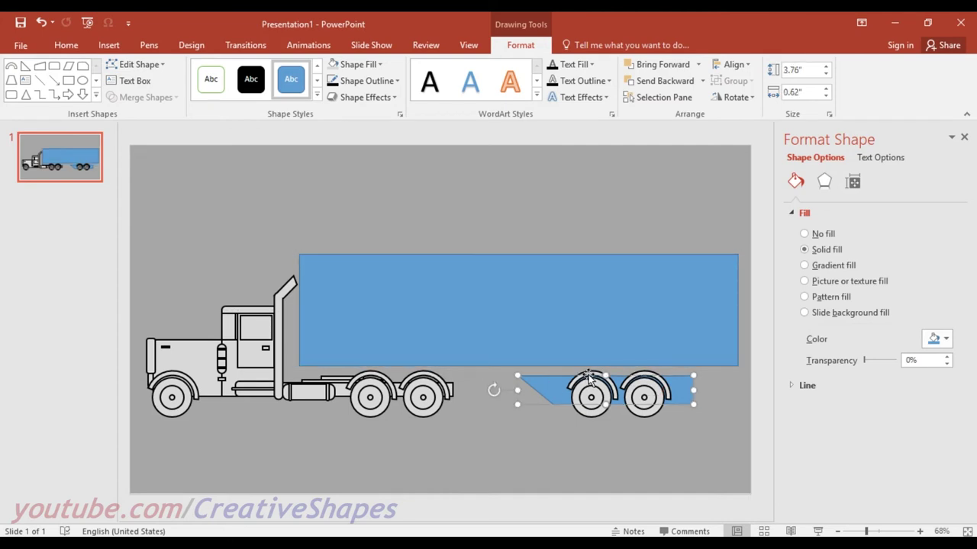
{"action": "left_click_drag", "start_coordinate": [606, 374], "coordinate": [606, 365]}
{"action": "left_click", "coordinate": [547, 448]}
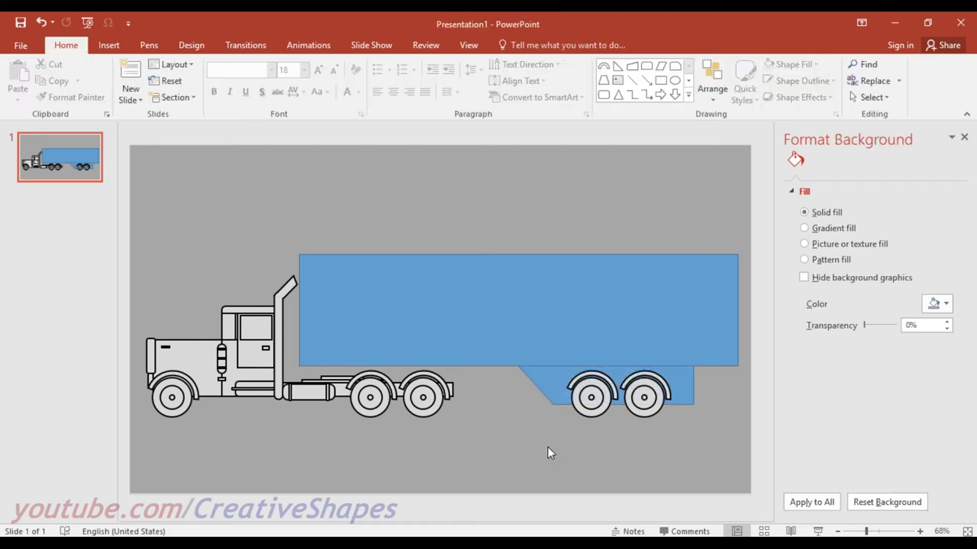
Resize the lower panel's height to 0.74" so it reaches the rear wheel hubs.
{"action": "left_click", "coordinate": [553, 381]}
{"action": "left_click_drag", "start_coordinate": [601, 402], "coordinate": [607, 394]}
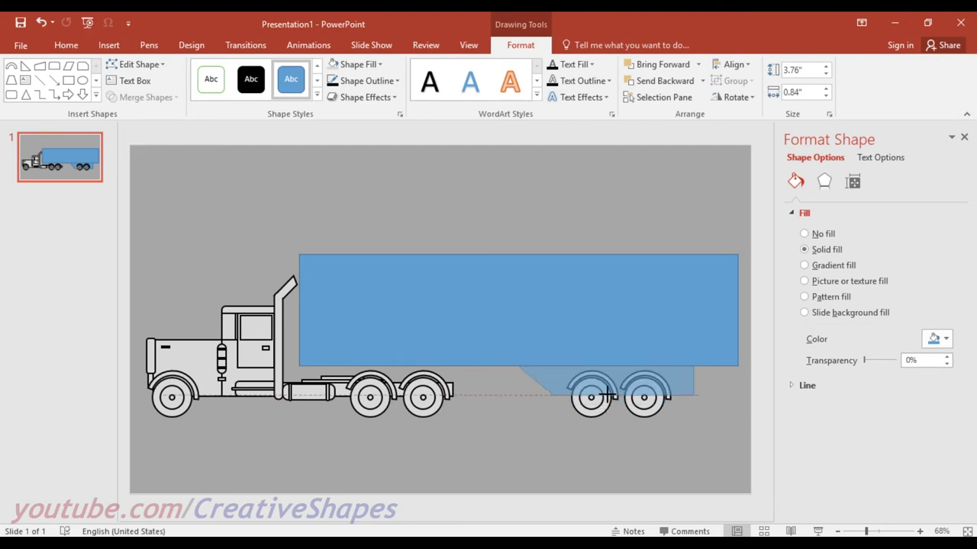
{"action": "left_click", "coordinate": [489, 438]}
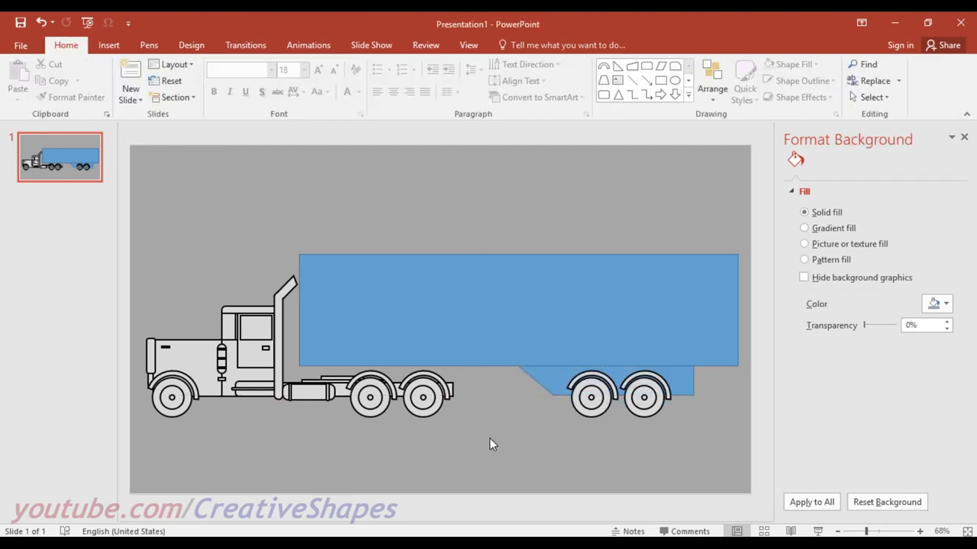
{"action": "left_click", "coordinate": [544, 388]}
{"action": "left_click_drag", "start_coordinate": [604, 398], "coordinate": [607, 398]}
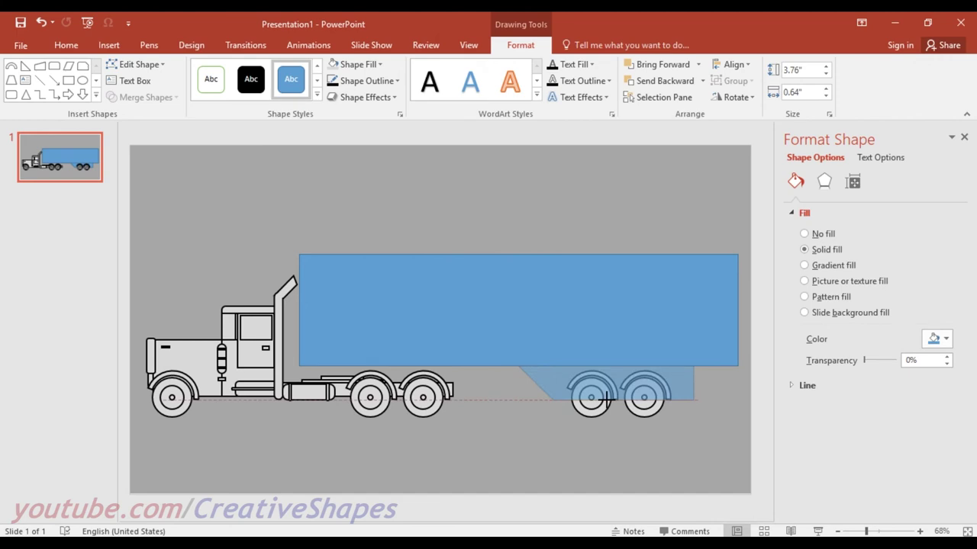
{"action": "left_click_drag", "start_coordinate": [606, 397], "coordinate": [607, 398]}
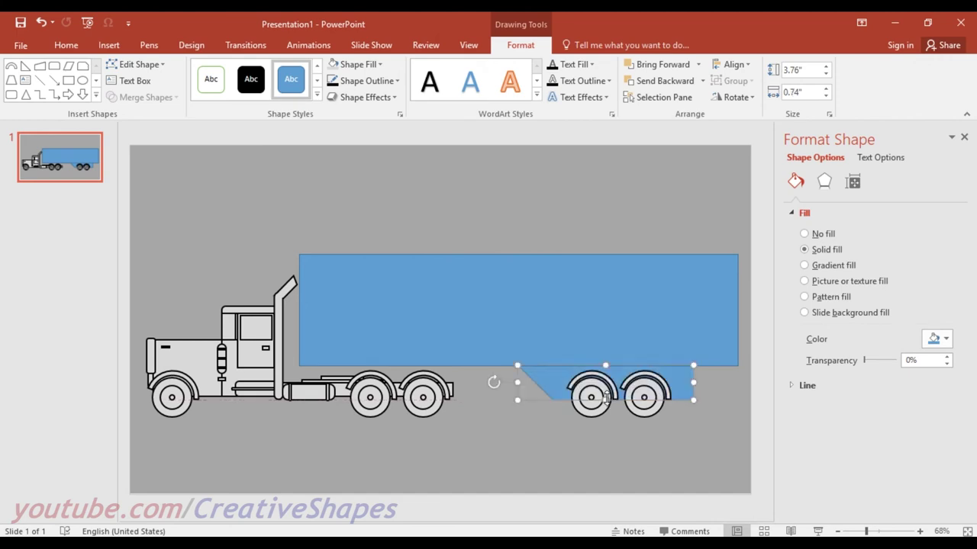
{"action": "left_click", "coordinate": [500, 440]}
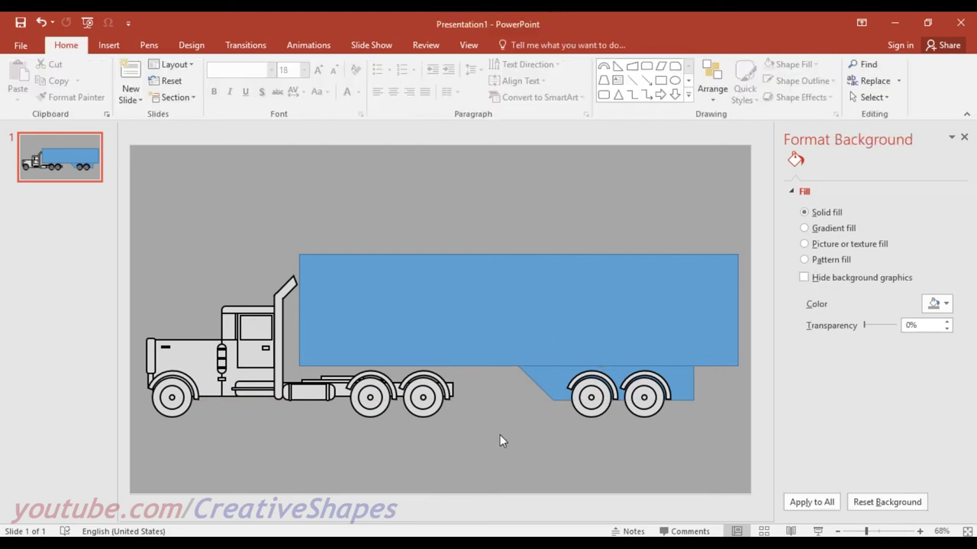
Nudge the chassis parts up and align the long chassis bar snugly under the trailer.
{"action": "left_click", "coordinate": [454, 389]}
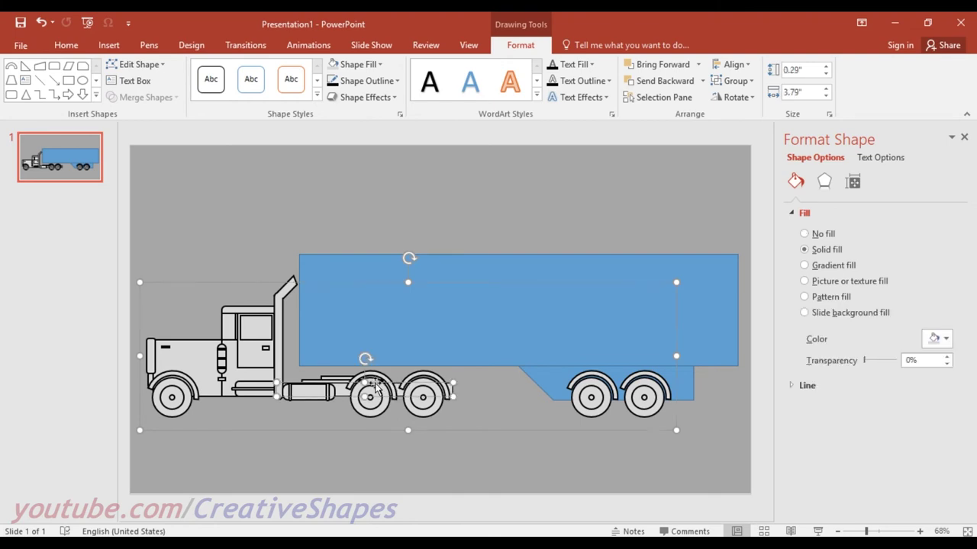
{"action": "left_click", "coordinate": [334, 377], "text": "shift"}
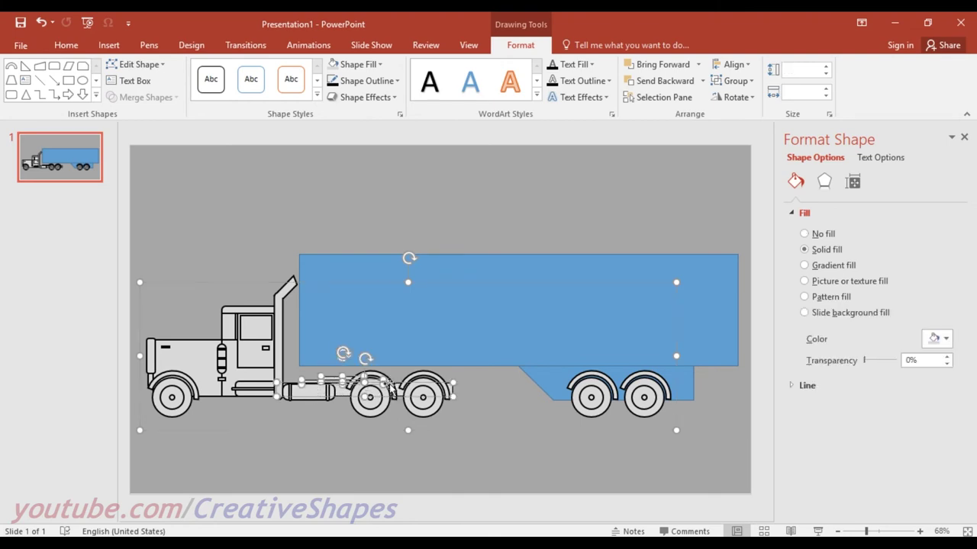
{"action": "key", "text": "Up"}
{"action": "key", "text": "Up"}
{"action": "key", "text": "Up"}
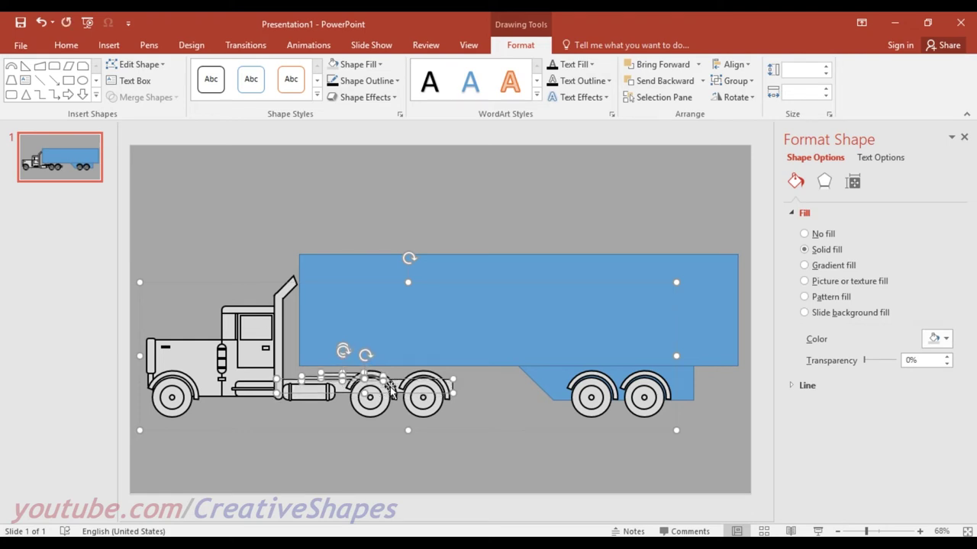
{"action": "key", "text": "Up"}
{"action": "key", "text": "Up"}
{"action": "key", "text": "Up"}
{"action": "key", "text": "Up"}
{"action": "key", "text": "Up"}
{"action": "key", "text": "Up"}
{"action": "key", "text": "Up"}
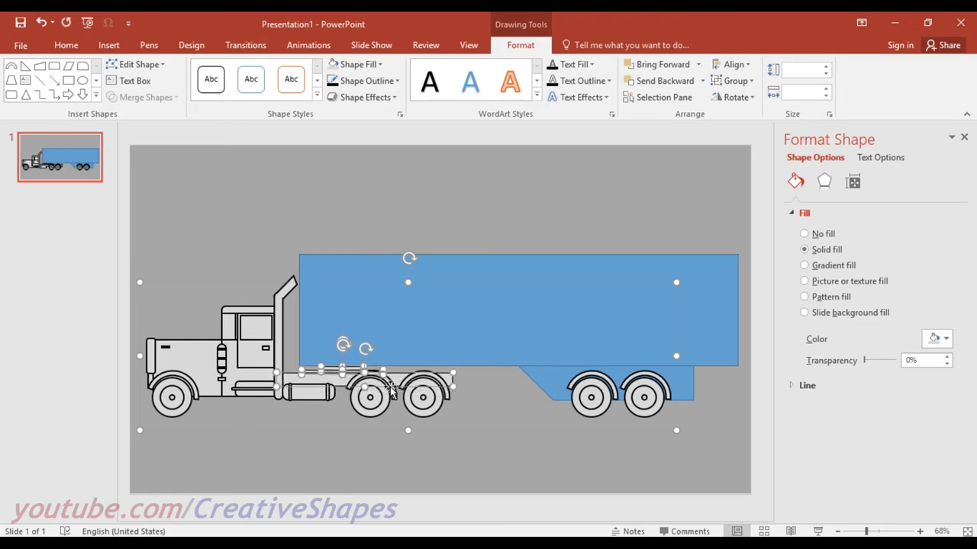
{"action": "left_click", "coordinate": [456, 456]}
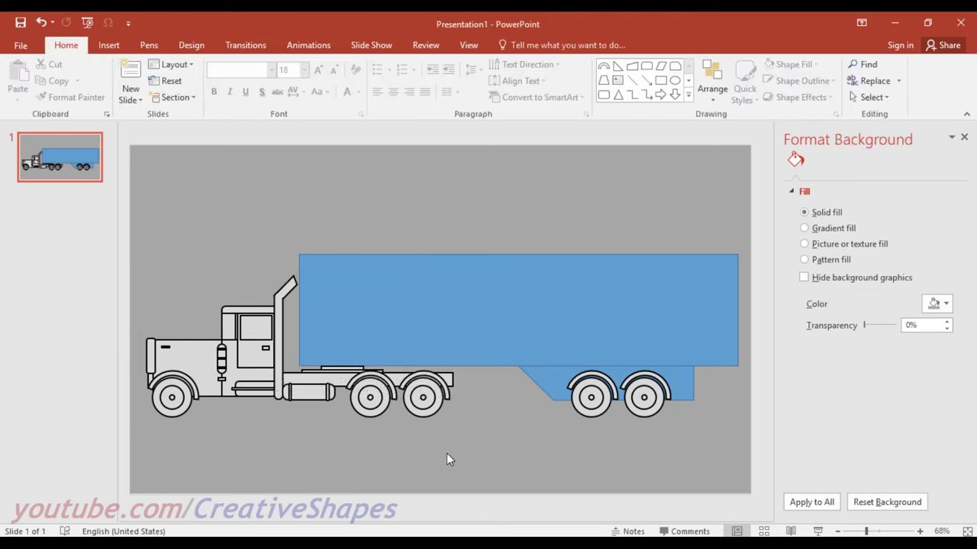
{"action": "left_click", "coordinate": [396, 381]}
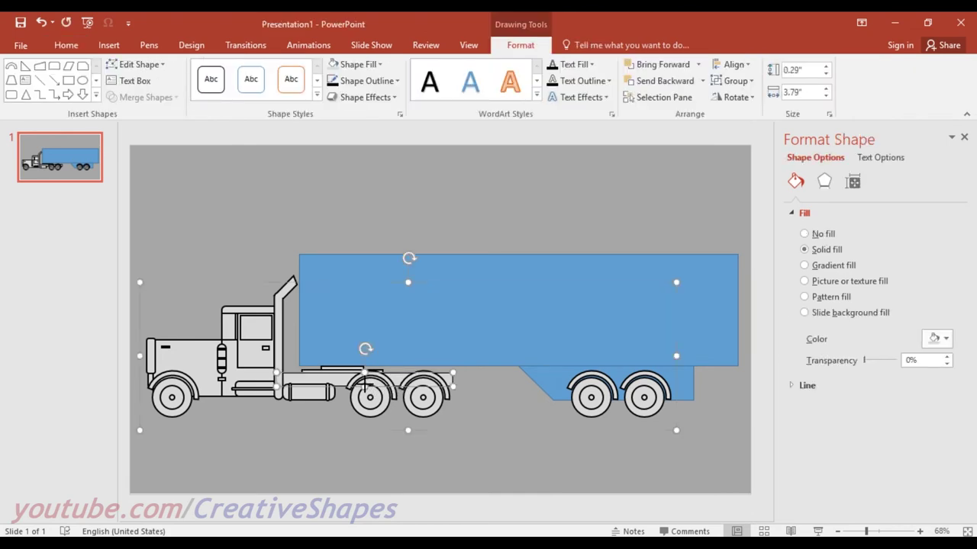
{"action": "left_click", "coordinate": [367, 396]}
{"action": "left_click_drag", "start_coordinate": [368, 396], "coordinate": [367, 397]}
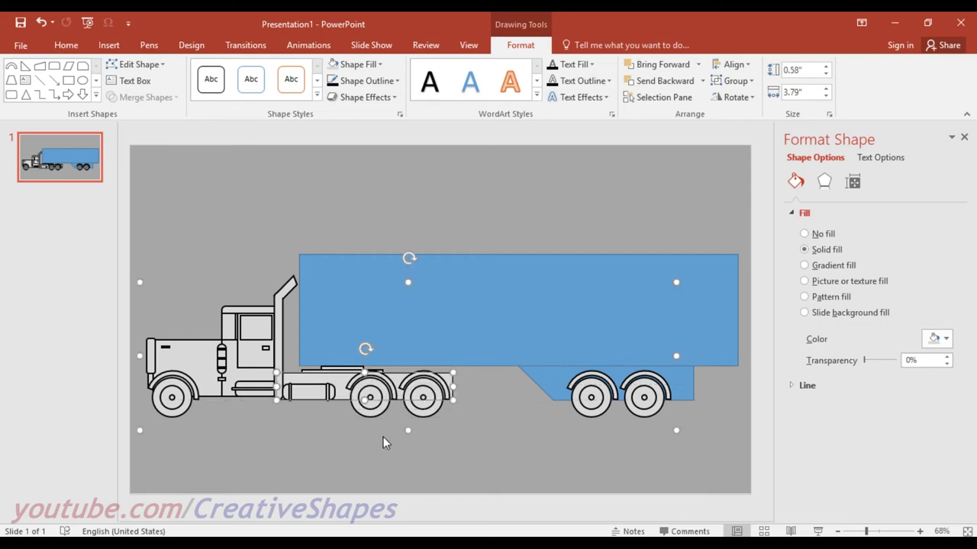
{"action": "left_click", "coordinate": [402, 457]}
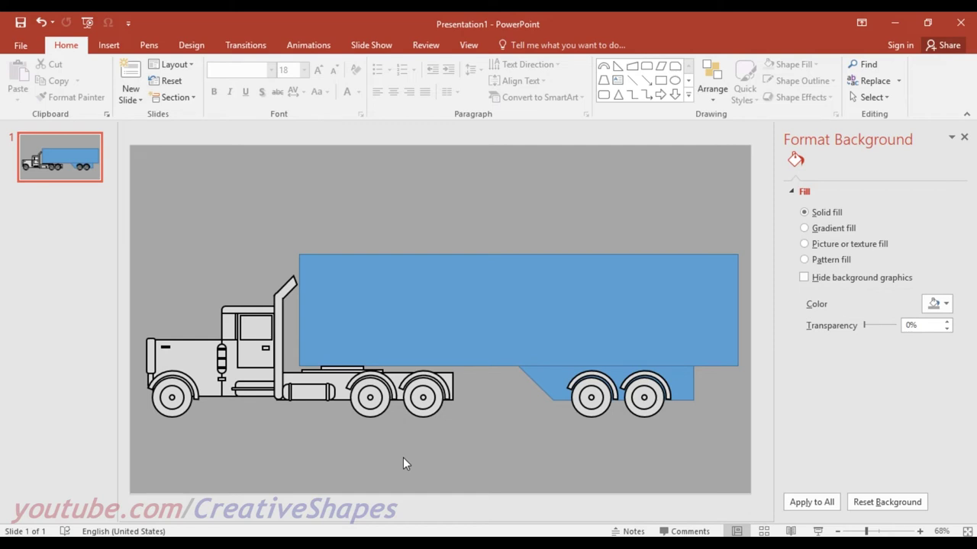
Fill the trailer body and slanted lower panel light grey.
{"action": "left_click", "coordinate": [473, 321]}
{"action": "left_click", "coordinate": [545, 375], "text": "shift"}
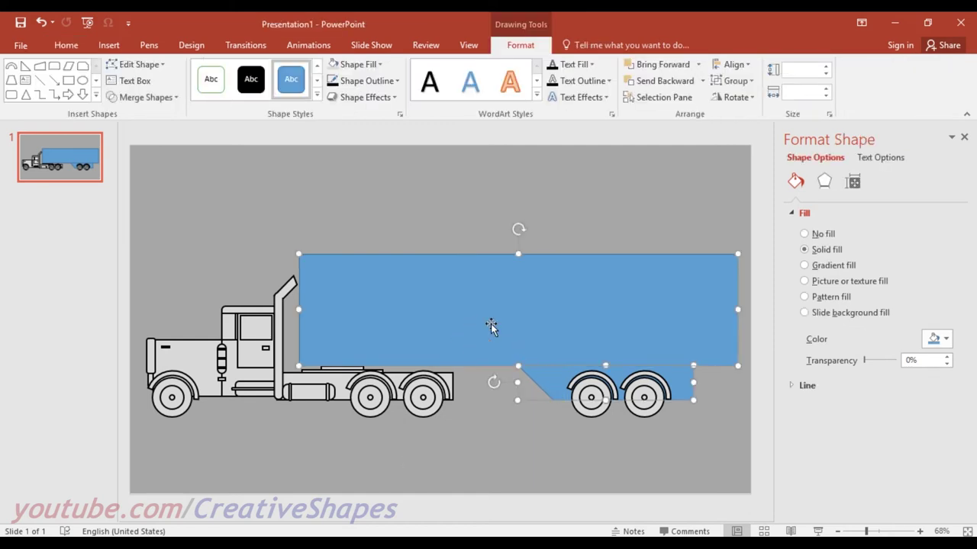
{"action": "left_click", "coordinate": [335, 66]}
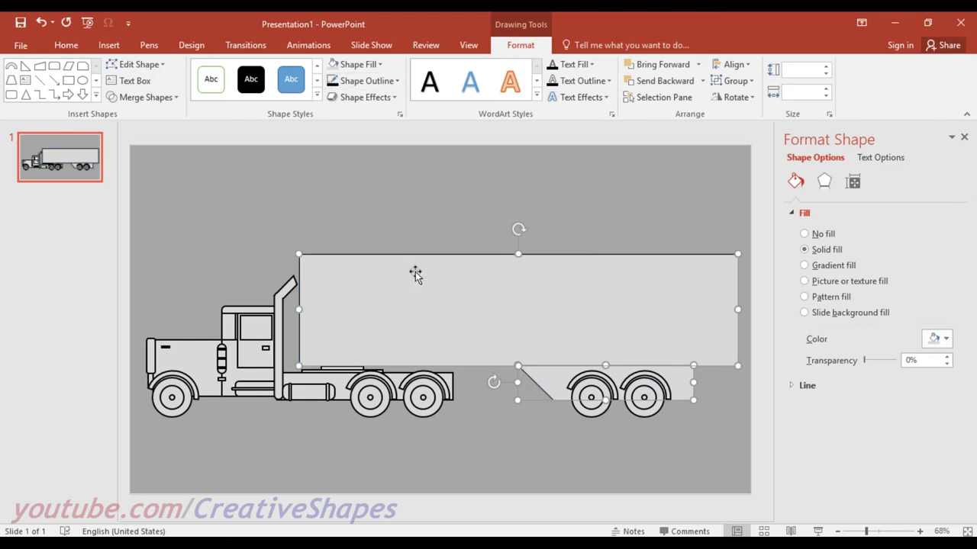
{"action": "left_click_drag", "start_coordinate": [414, 273], "coordinate": [445, 208]}
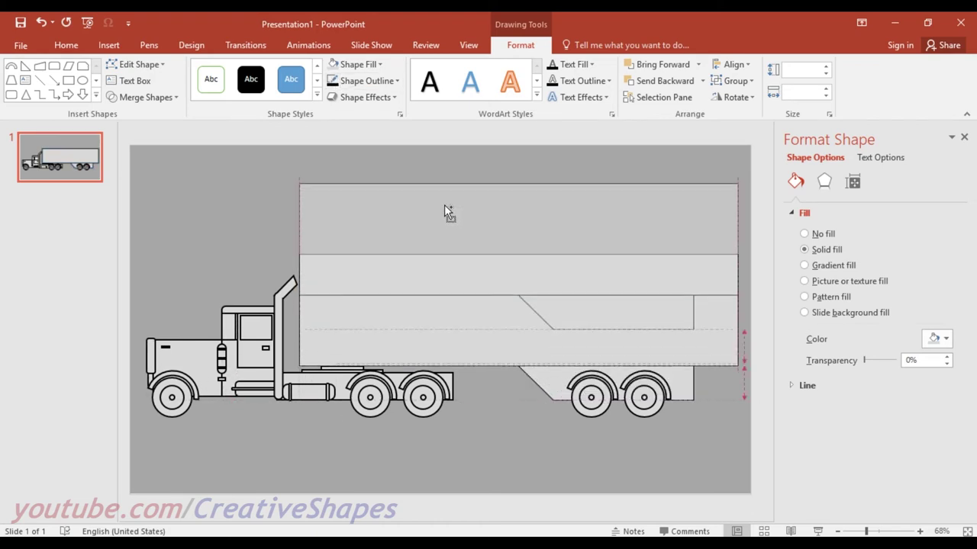
Duplicate the trailer shapes, discard the angled copy, and move the rectangle copy onto the trailer.
{"action": "left_click_drag", "start_coordinate": [444, 205], "coordinate": [444, 198]}
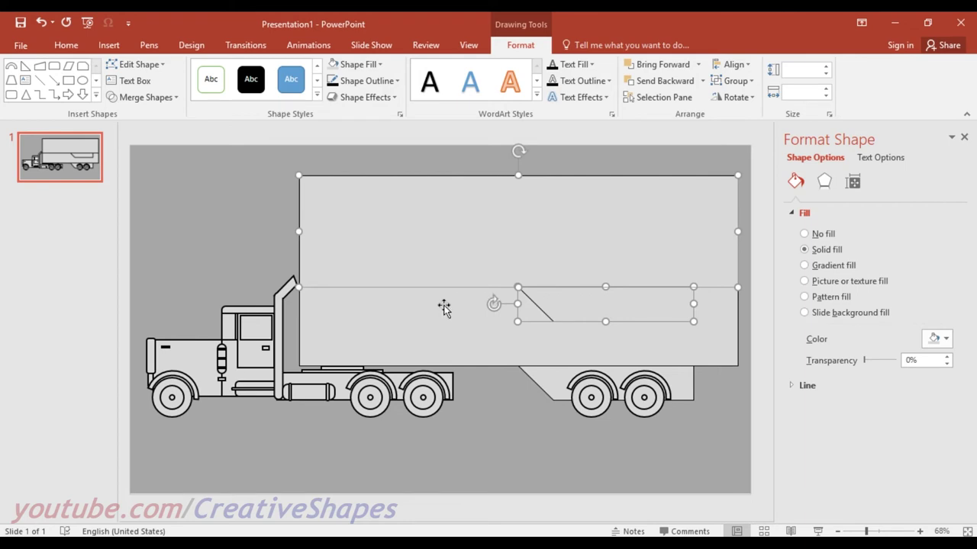
{"action": "left_click", "coordinate": [487, 309]}
{"action": "left_click", "coordinate": [601, 309]}
{"action": "key", "text": "Escape"}
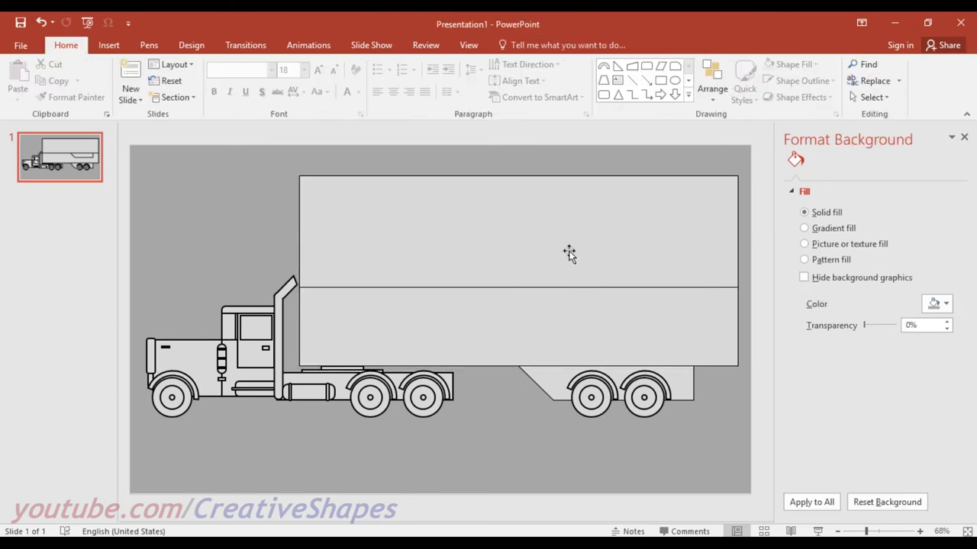
{"action": "left_click_drag", "start_coordinate": [567, 259], "coordinate": [567, 323]}
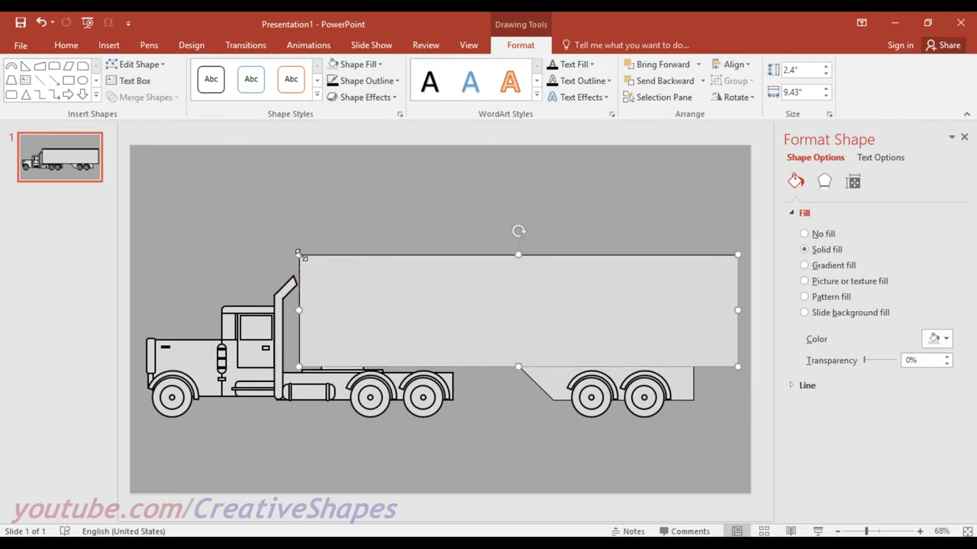
Resize the rectangle copy inward into an inset panel with an even border.
{"action": "left_click_drag", "start_coordinate": [298, 253], "coordinate": [308, 263]}
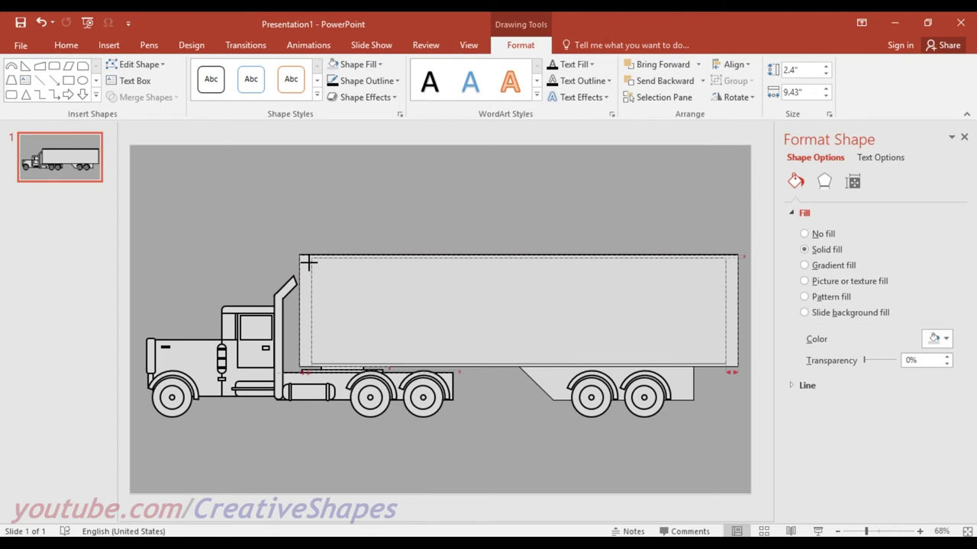
{"action": "left_click_drag", "start_coordinate": [308, 263], "coordinate": [332, 283]}
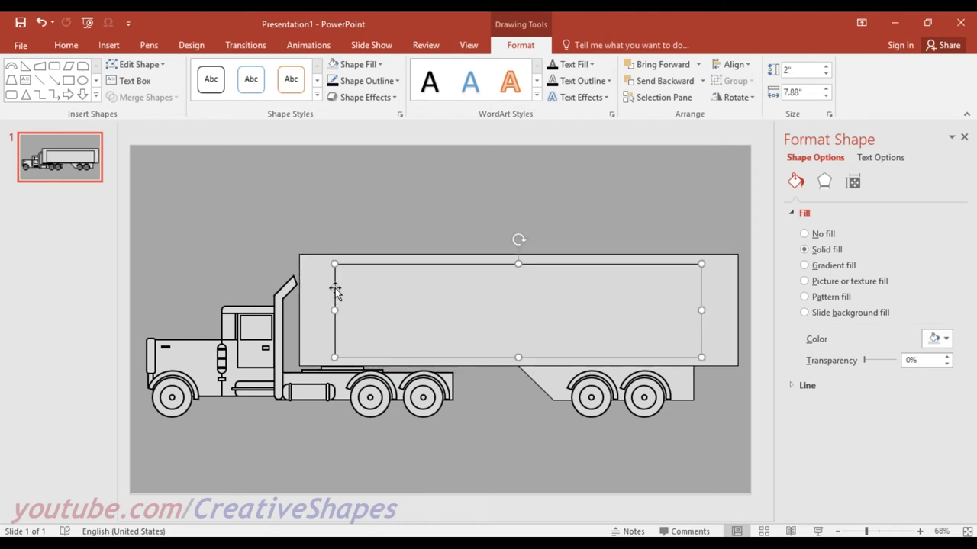
{"action": "left_click", "coordinate": [305, 195]}
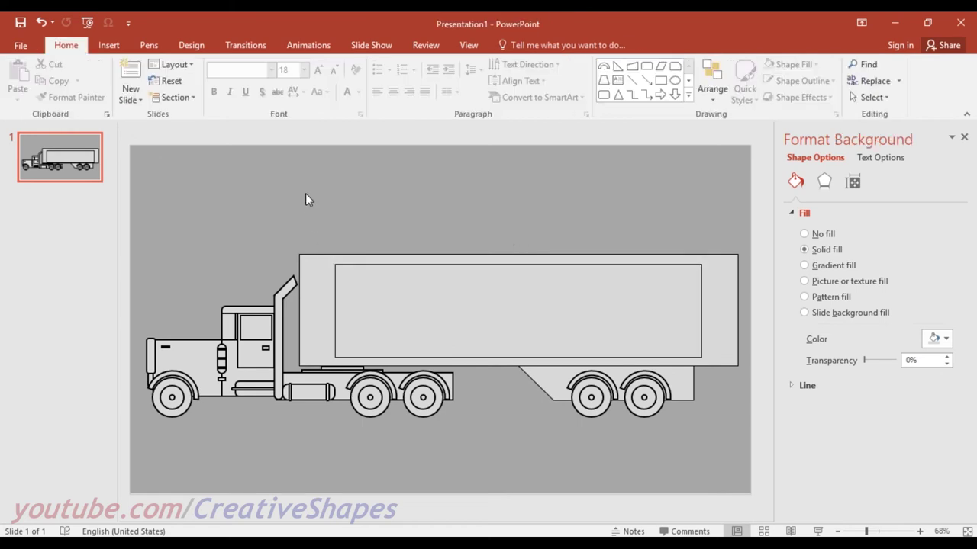
{"action": "left_click", "coordinate": [363, 303]}
{"action": "left_click_drag", "start_coordinate": [336, 311], "coordinate": [311, 312]}
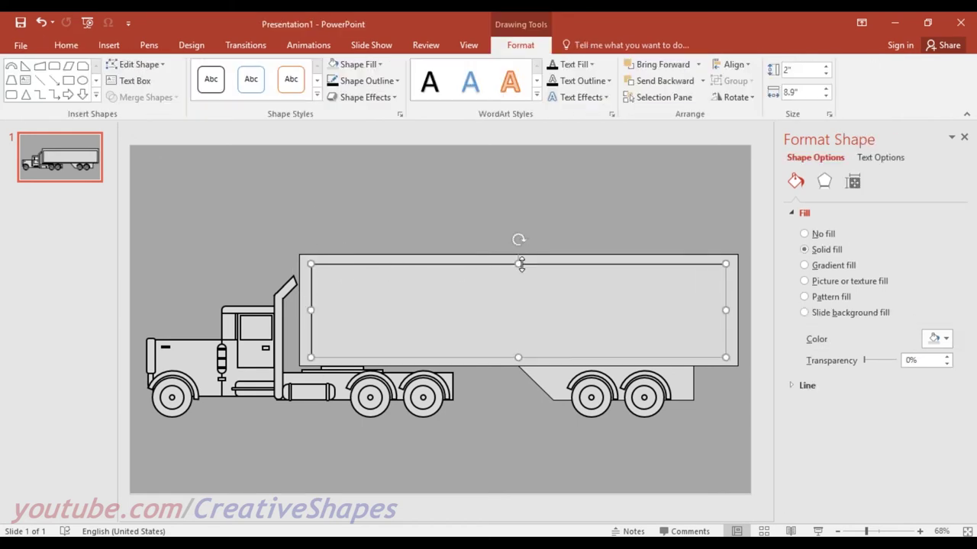
{"action": "left_click_drag", "start_coordinate": [519, 264], "coordinate": [521, 259]}
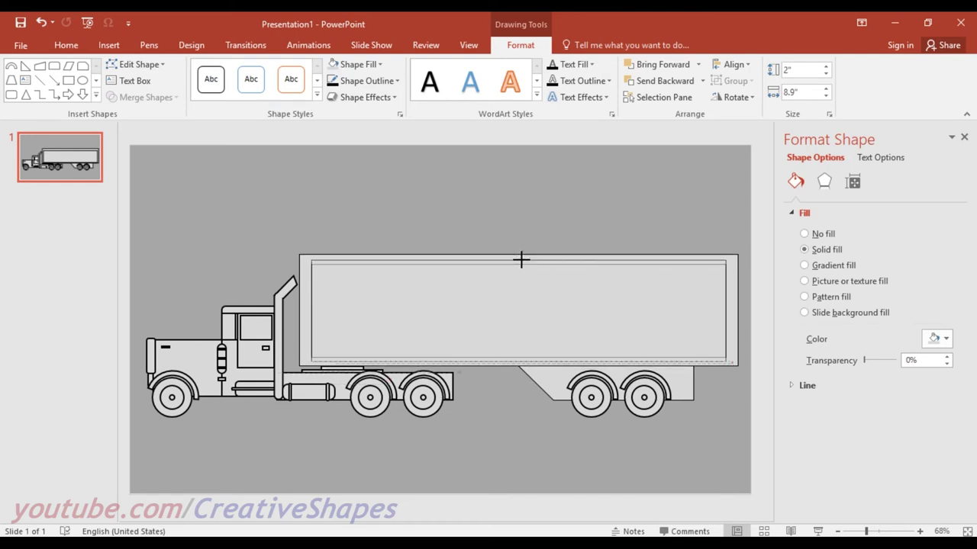
{"action": "left_click_drag", "start_coordinate": [521, 260], "coordinate": [521, 260]}
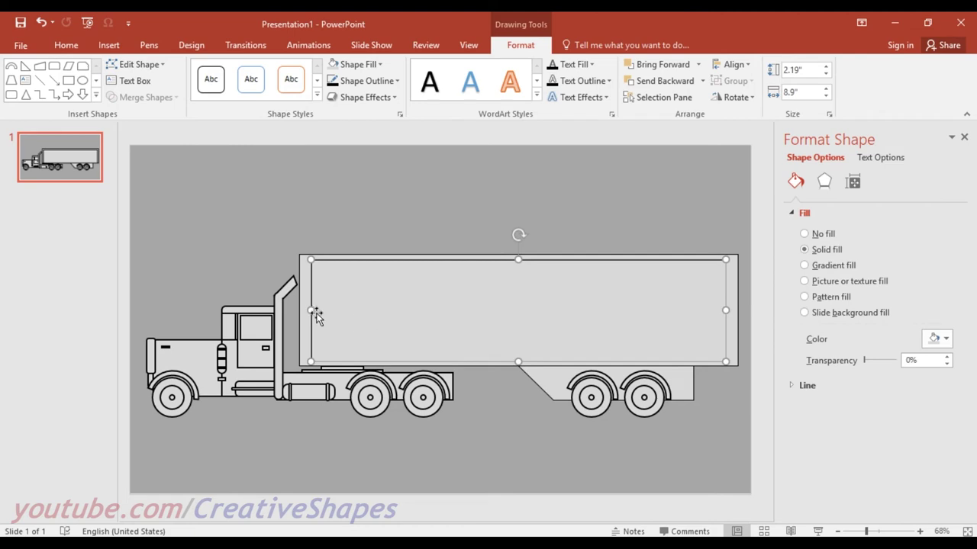
{"action": "left_click_drag", "start_coordinate": [310, 310], "coordinate": [306, 309]}
{"action": "left_click", "coordinate": [262, 259]}
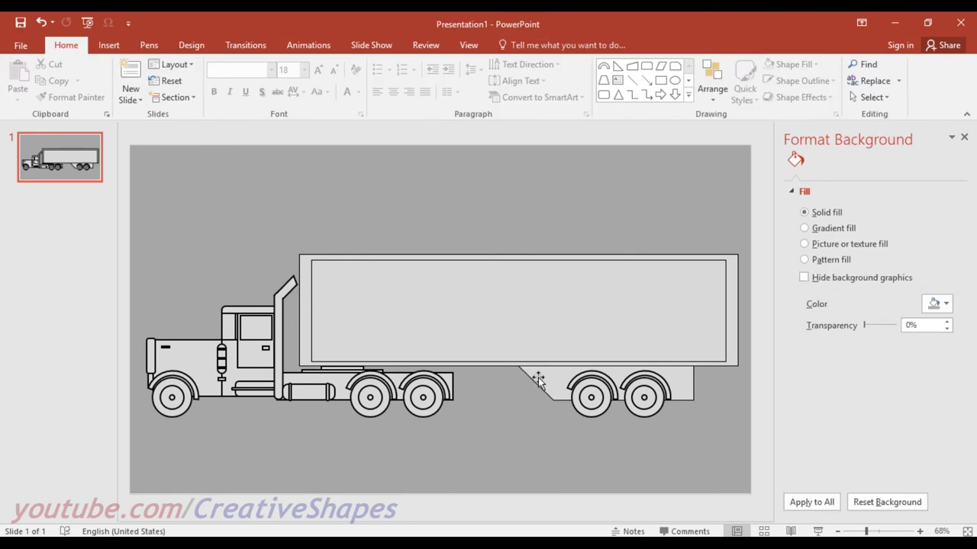
Duplicate the lower trailer shape below the trailer and narrow it into a small trapezoid piece.
{"action": "left_click", "coordinate": [544, 380]}
{"action": "left_click_drag", "start_coordinate": [553, 379], "coordinate": [551, 443]}
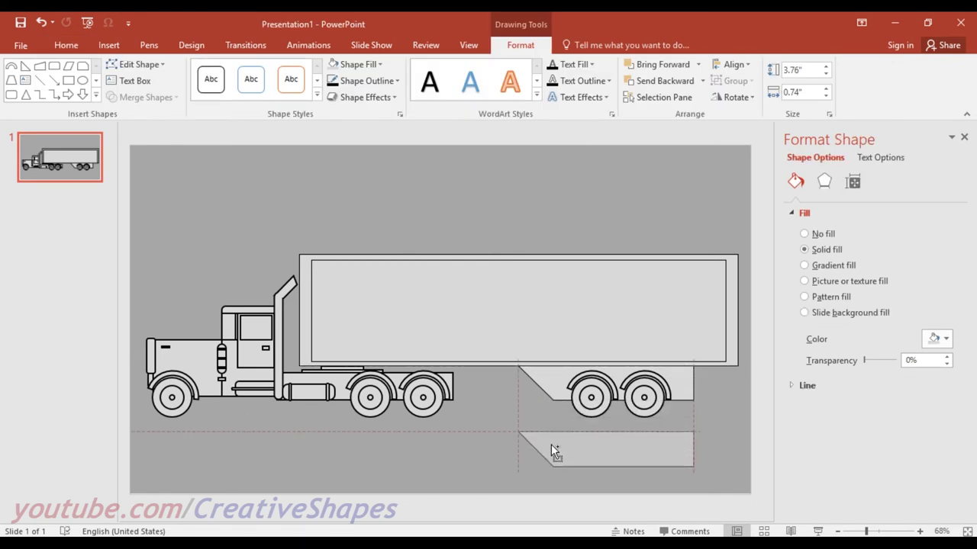
{"action": "left_click_drag", "start_coordinate": [551, 443], "coordinate": [551, 444]}
{"action": "left_click_drag", "start_coordinate": [690, 450], "coordinate": [532, 457]}
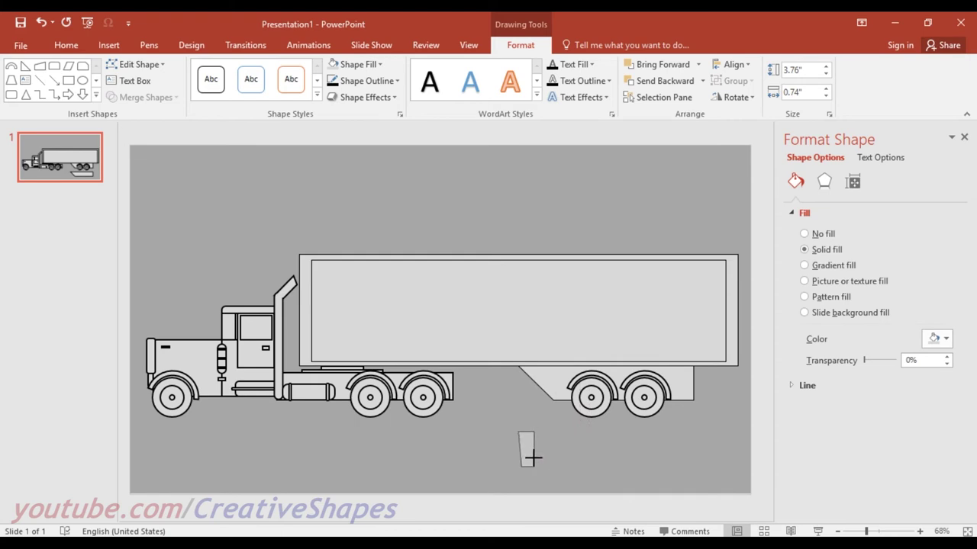
{"action": "left_click_drag", "start_coordinate": [532, 457], "coordinate": [539, 455]}
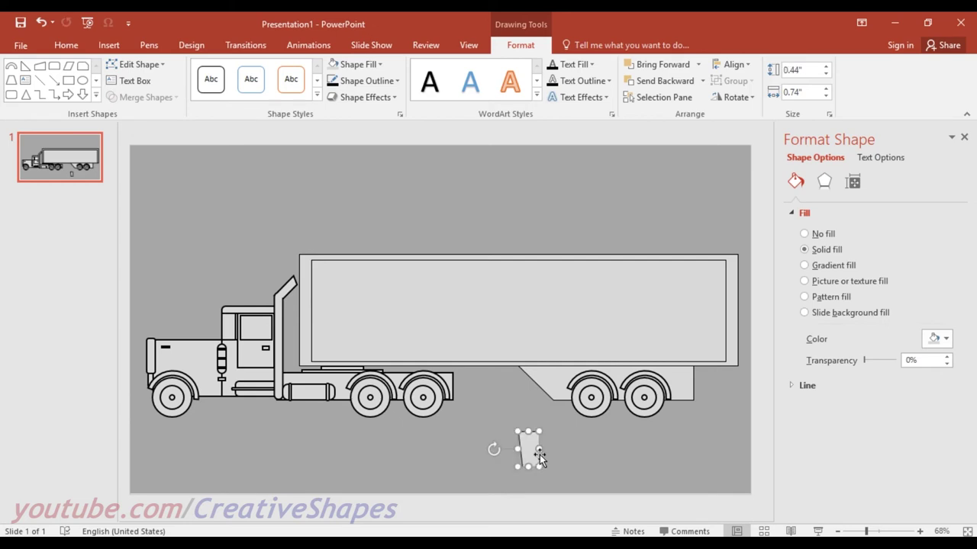
{"action": "left_click", "coordinate": [510, 456]}
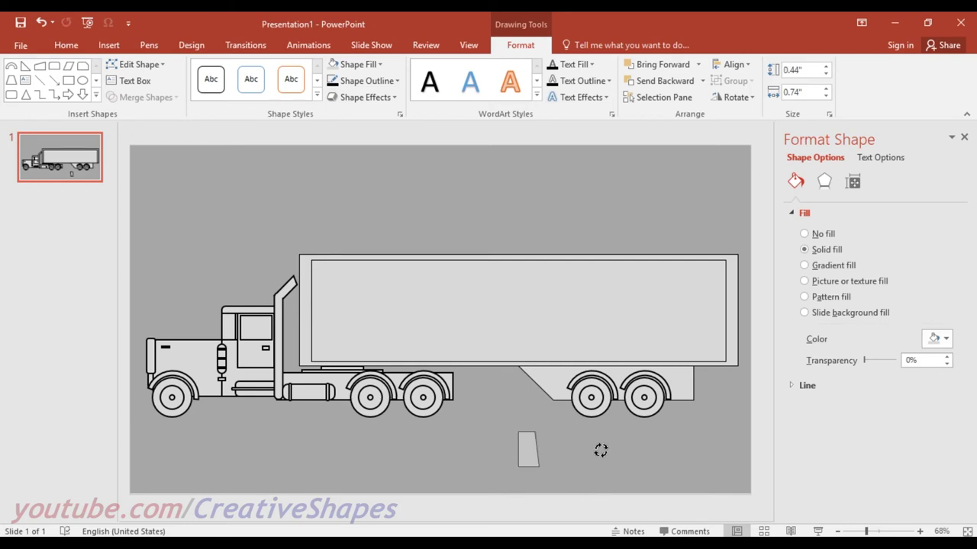
Move the 0.44" by 0.74" piece to the trailer's rear end, just behind the back wheels.
{"action": "left_click", "coordinate": [534, 456]}
{"action": "mouse_move", "coordinate": [609, 426]}
{"action": "left_mouse_down"}
{"action": "mouse_move", "coordinate": [725, 379]}
{"action": "mouse_move", "coordinate": [624, 372]}
{"action": "mouse_move", "coordinate": [625, 385]}
{"action": "left_mouse_up"}
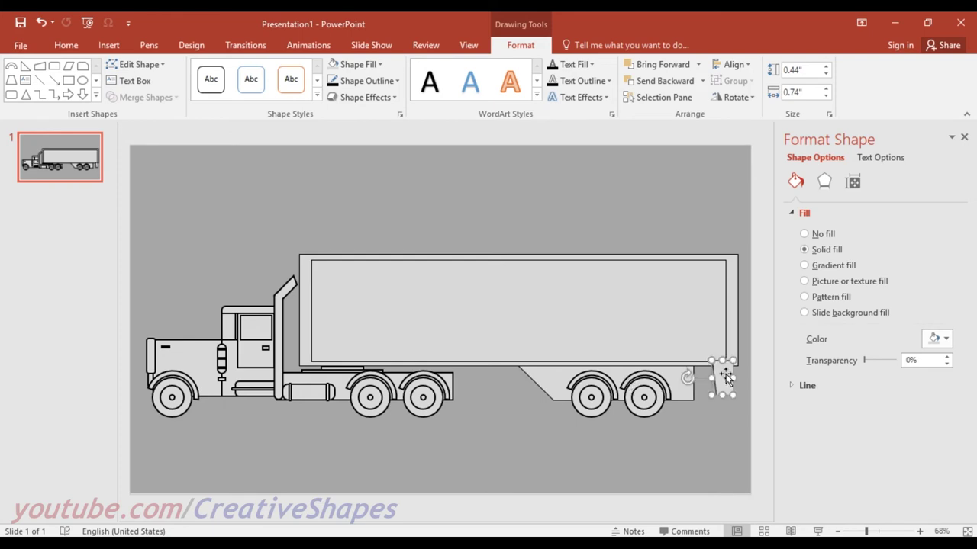
{"action": "left_click_drag", "start_coordinate": [726, 374], "coordinate": [722, 384]}
{"action": "left_click_drag", "start_coordinate": [721, 383], "coordinate": [722, 384]}
{"action": "left_click", "coordinate": [722, 433]}
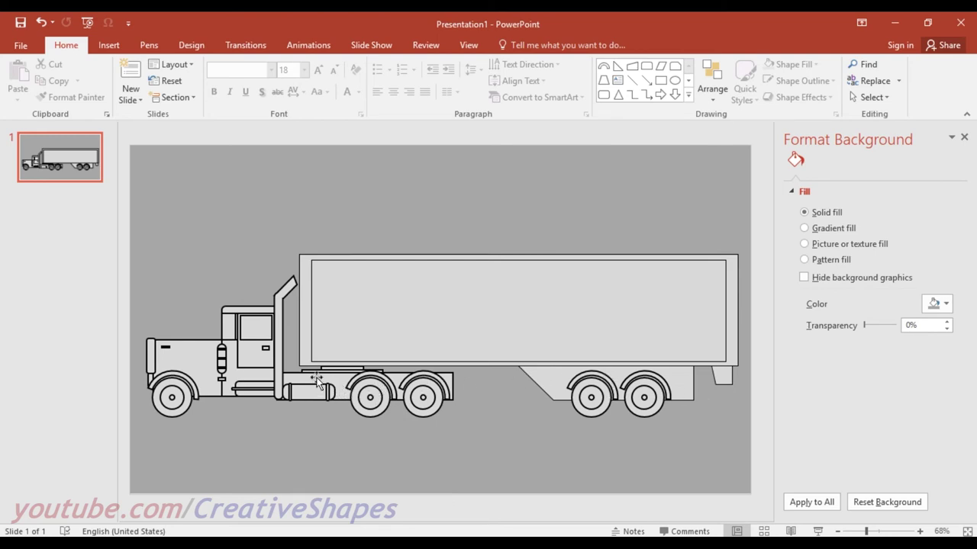
Copy the front bumper bar to below the trailer's rear, undoing two accidental moves.
{"action": "left_click", "coordinate": [151, 358]}
{"action": "left_click", "coordinate": [151, 357]}
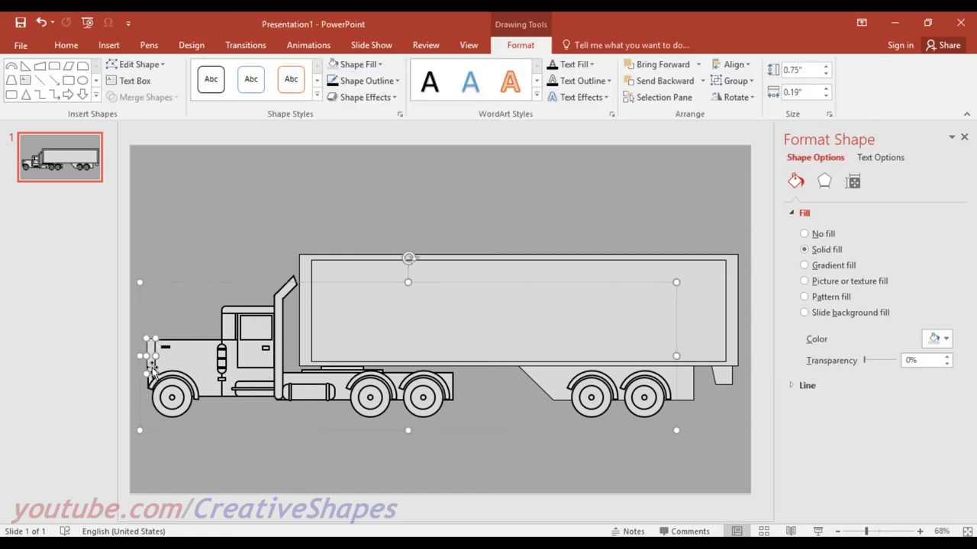
{"action": "mouse_move", "coordinate": [151, 365]}
{"action": "left_mouse_down", "text": "ctrl"}
{"action": "mouse_move", "coordinate": [717, 352]}
{"action": "mouse_move", "coordinate": [721, 439]}
{"action": "left_mouse_up", "text": "ctrl"}
{"action": "key", "text": "ctrl+z"}
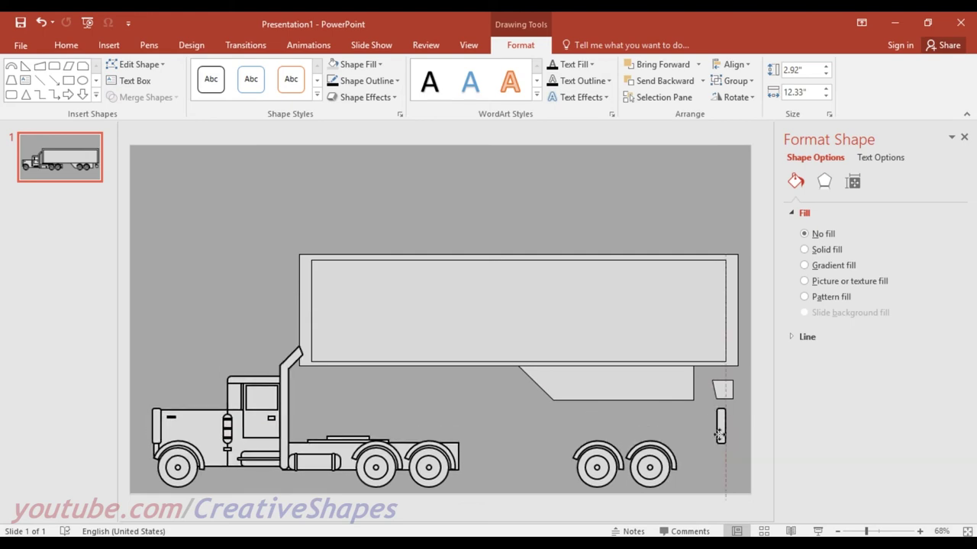
{"action": "key", "text": "ctrl+z"}
{"action": "left_click_drag", "start_coordinate": [719, 355], "coordinate": [721, 460]}
{"action": "left_click_drag", "start_coordinate": [721, 390], "coordinate": [721, 375]}
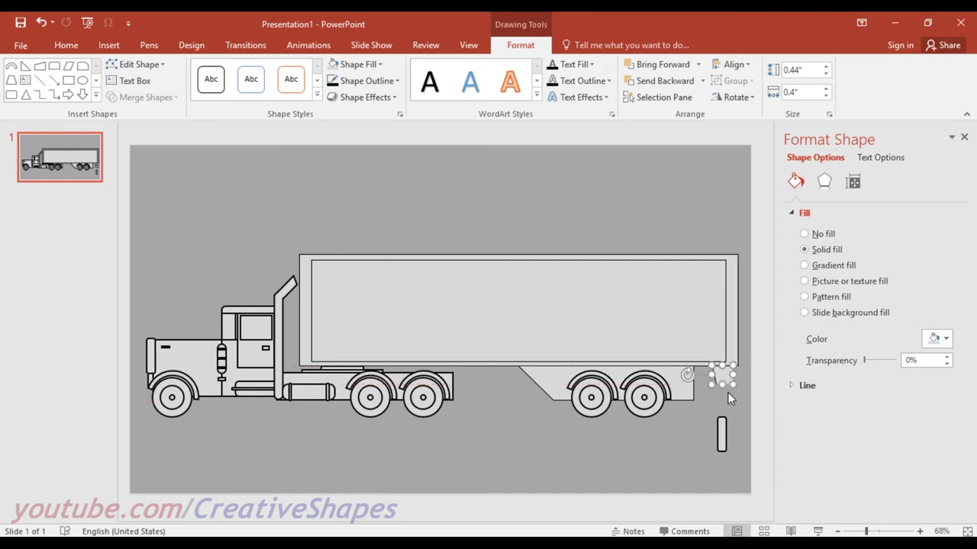
Position the bumper bar at the trailer's back end and send it backward behind the trailer.
{"action": "left_click", "coordinate": [721, 434]}
{"action": "left_click", "coordinate": [723, 431]}
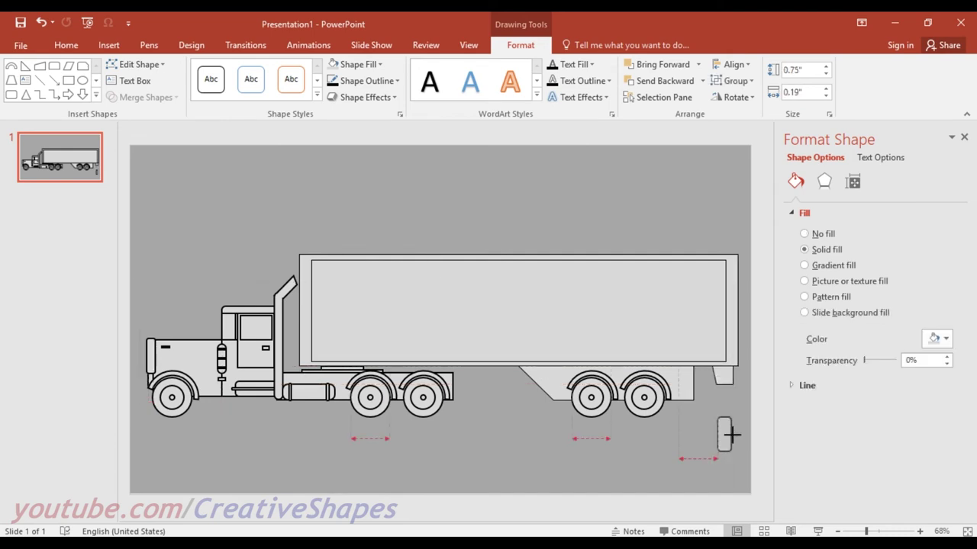
{"action": "mouse_move", "coordinate": [722, 432]}
{"action": "left_mouse_down"}
{"action": "mouse_move", "coordinate": [736, 435]}
{"action": "mouse_move", "coordinate": [716, 436]}
{"action": "mouse_move", "coordinate": [738, 384]}
{"action": "left_mouse_up"}
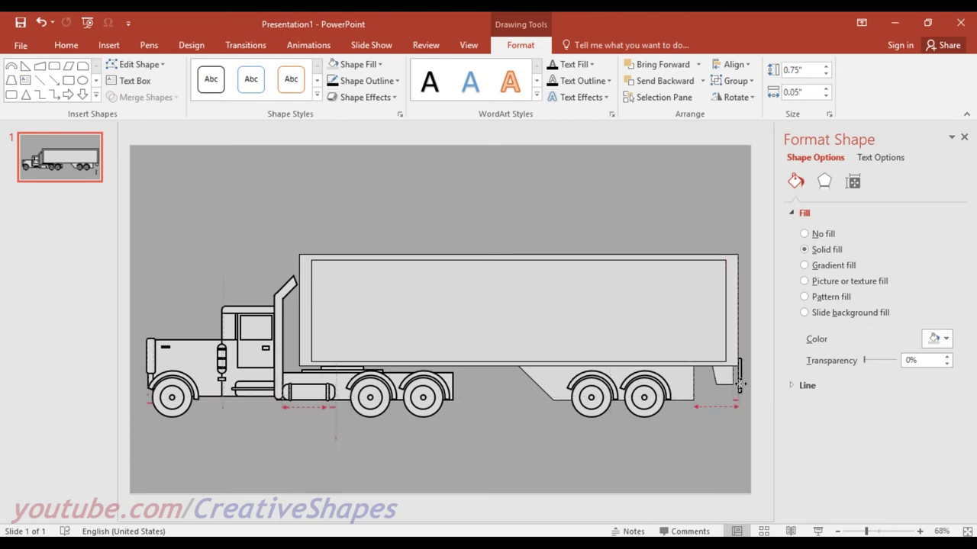
{"action": "mouse_move", "coordinate": [741, 383]}
{"action": "left_mouse_down"}
{"action": "mouse_move", "coordinate": [727, 446]}
{"action": "mouse_move", "coordinate": [731, 375]}
{"action": "left_mouse_up"}
{"action": "left_click", "coordinate": [724, 447]}
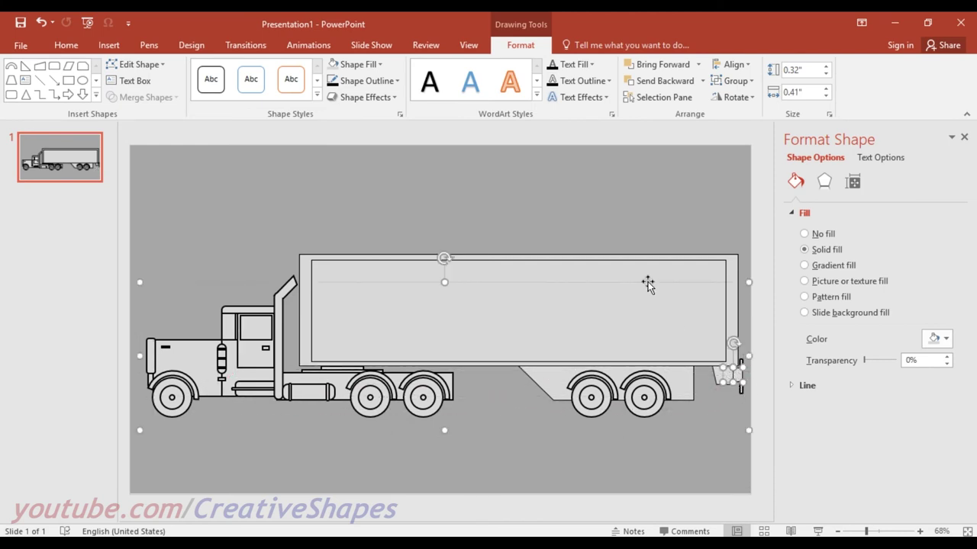
{"action": "left_click", "coordinate": [702, 81]}
{"action": "left_click", "coordinate": [671, 98]}
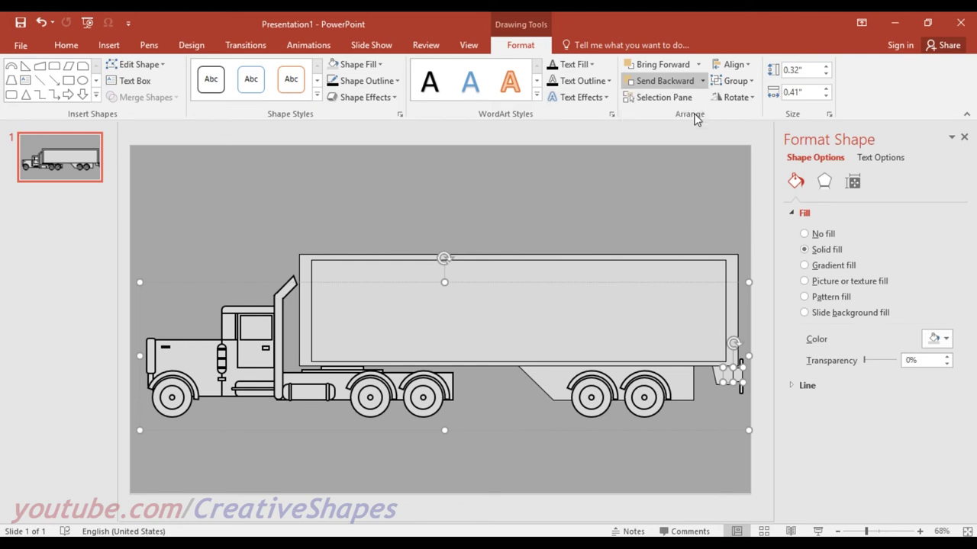
{"action": "left_click", "coordinate": [718, 442]}
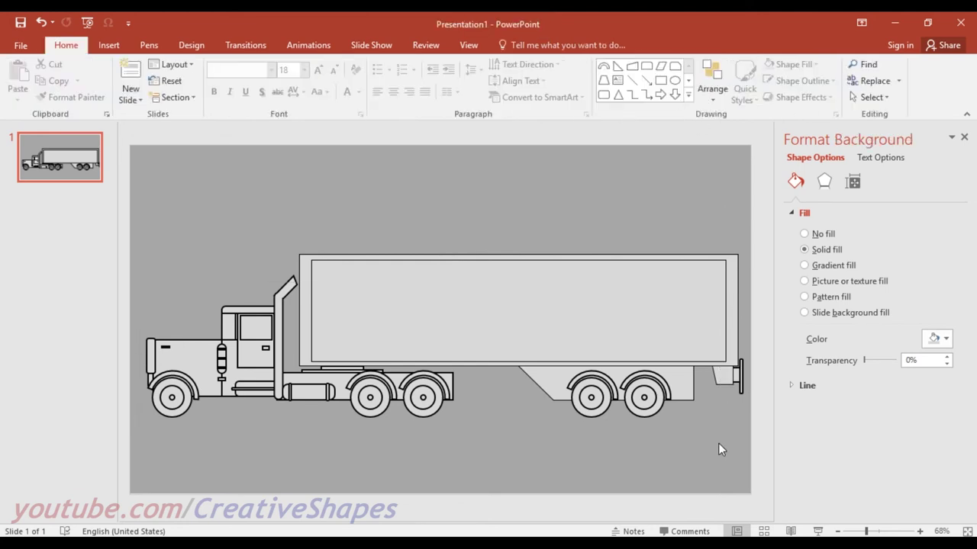
Give the thin rear bumper bar a 1½ pt outline.
{"action": "left_click", "coordinate": [738, 376]}
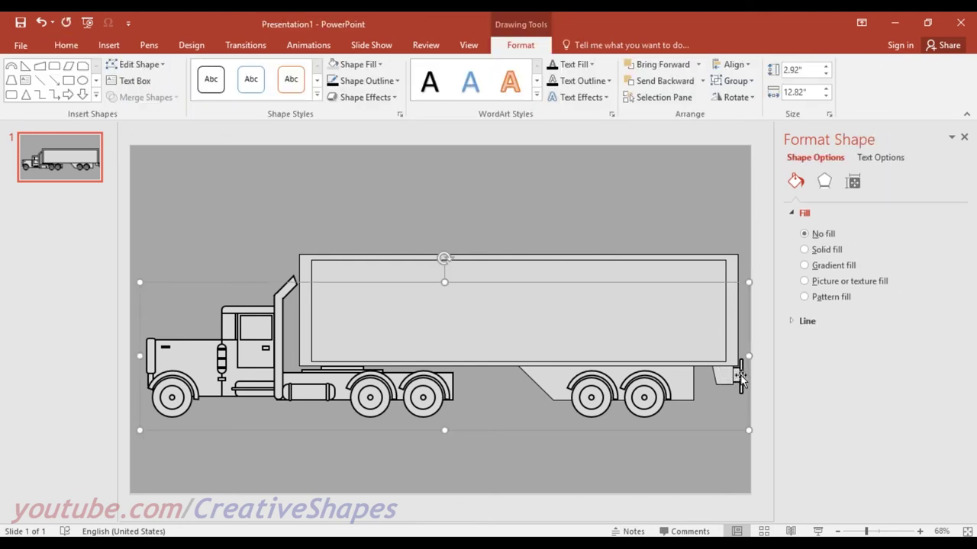
{"action": "left_click", "coordinate": [694, 469]}
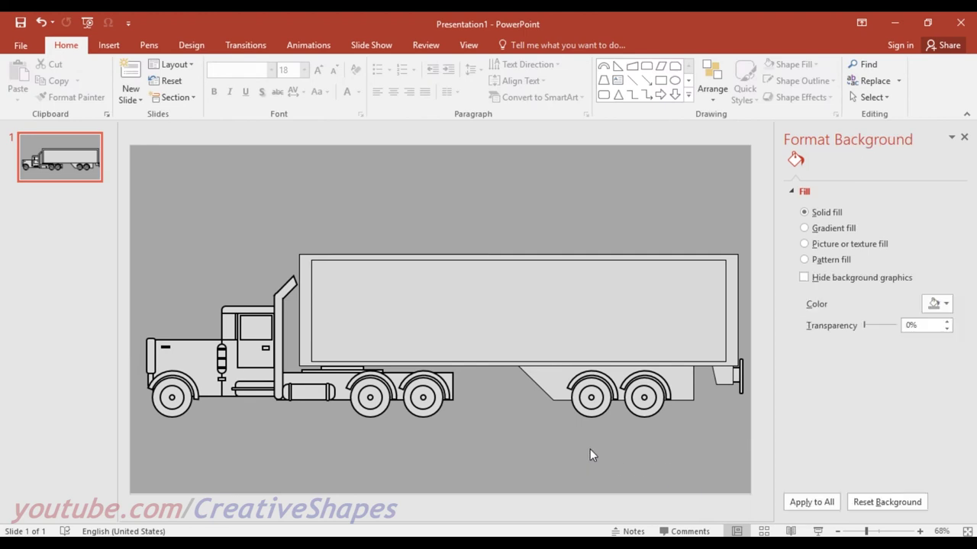
{"action": "left_click", "coordinate": [741, 385]}
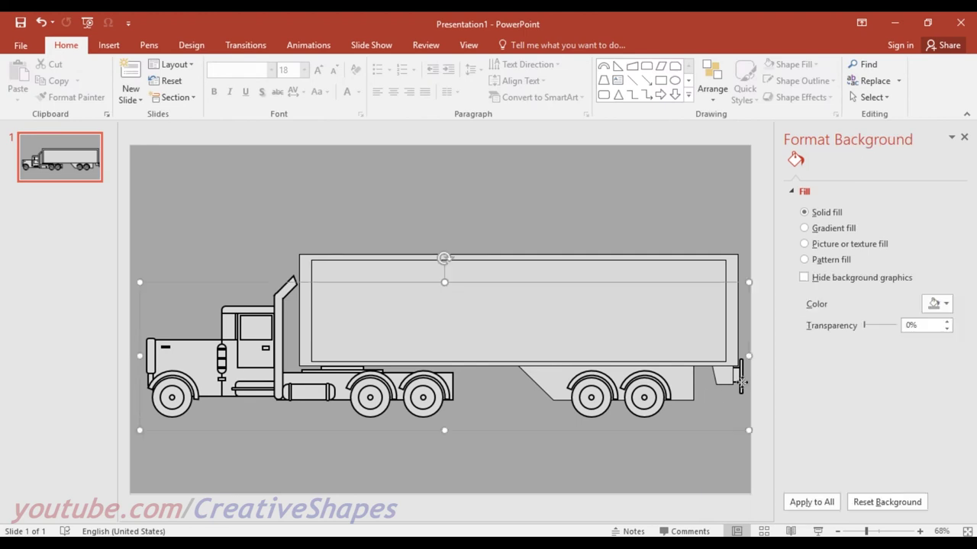
{"action": "left_click", "coordinate": [741, 385]}
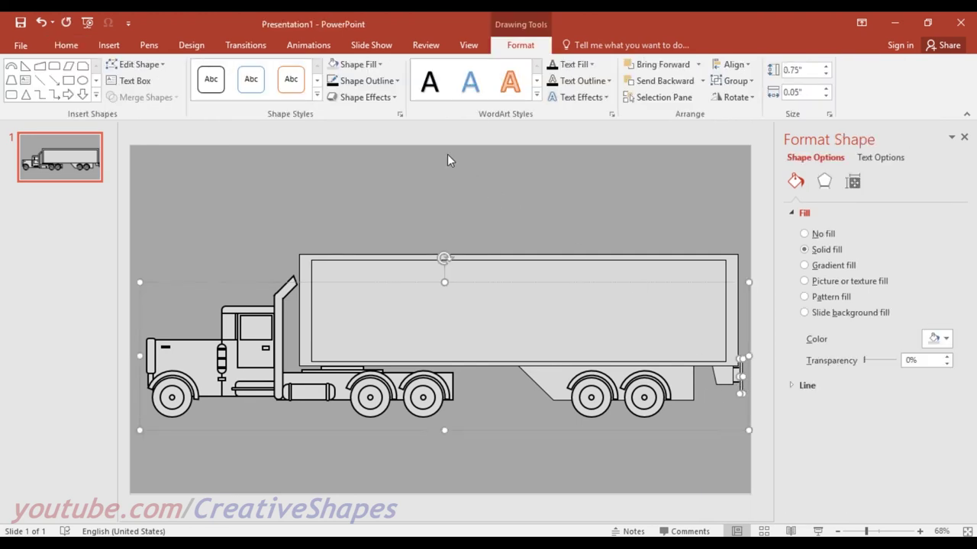
{"action": "left_click", "coordinate": [374, 81]}
{"action": "mouse_move", "coordinate": [414, 263]}
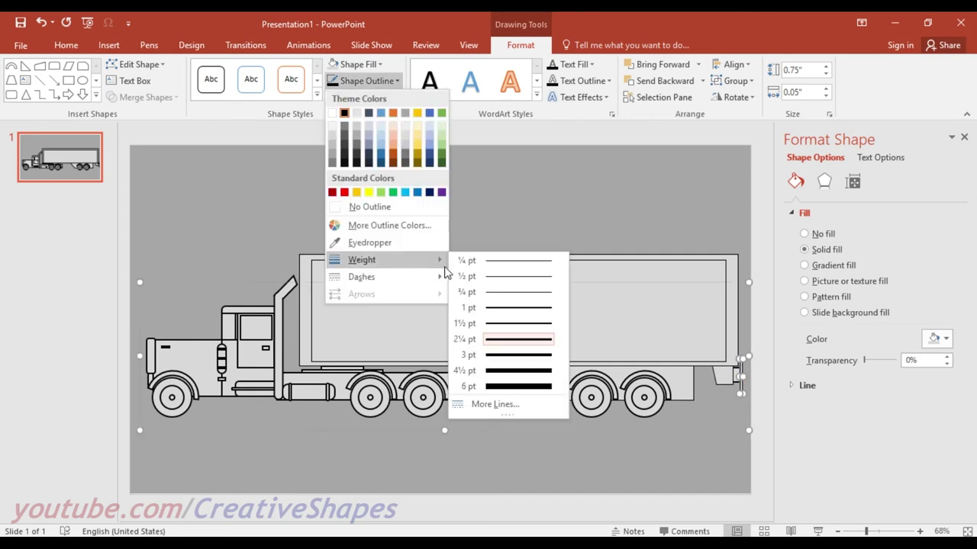
{"action": "left_click", "coordinate": [518, 323]}
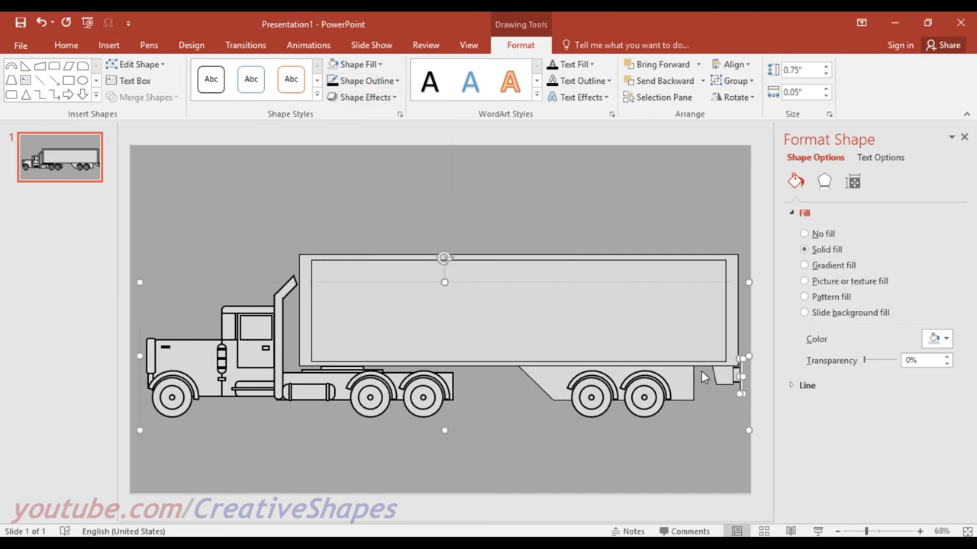
Give the rear bumper plate a 2¼ pt outline.
{"action": "left_click", "coordinate": [734, 371]}
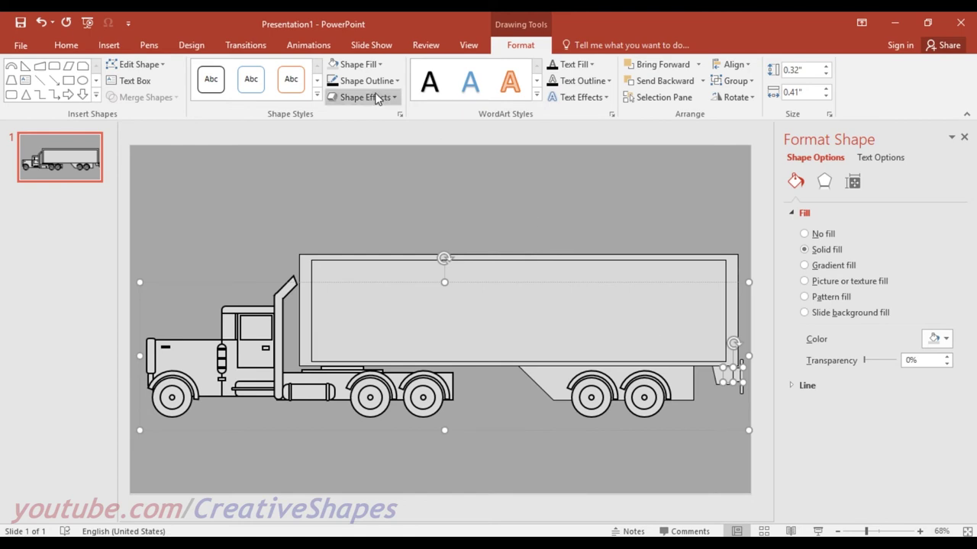
{"action": "left_click", "coordinate": [359, 81]}
{"action": "mouse_move", "coordinate": [427, 258]}
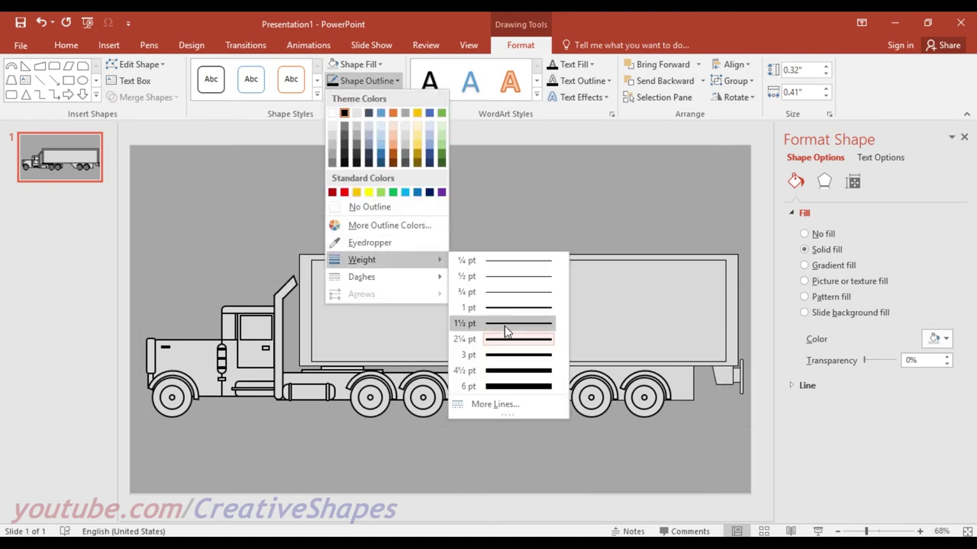
{"action": "left_click", "coordinate": [511, 336]}
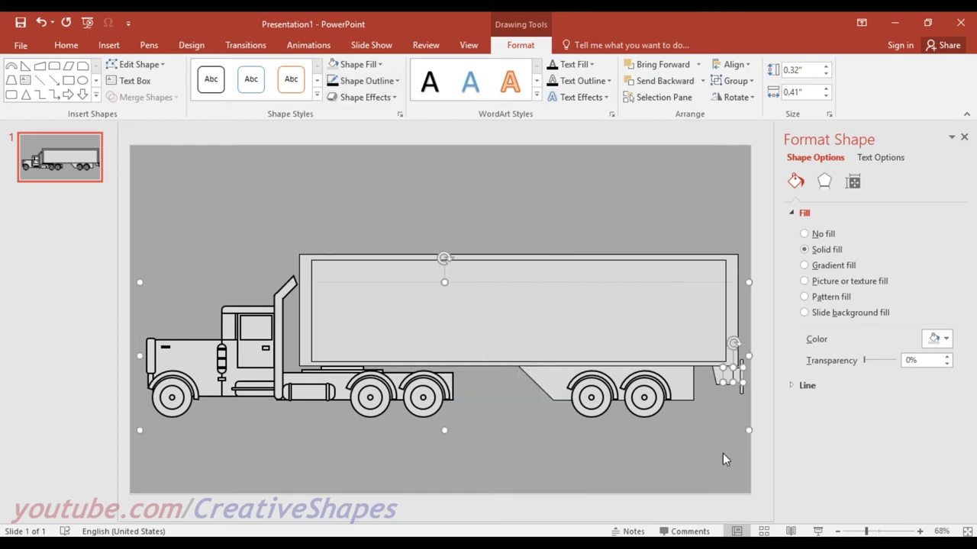
{"action": "left_click", "coordinate": [721, 454]}
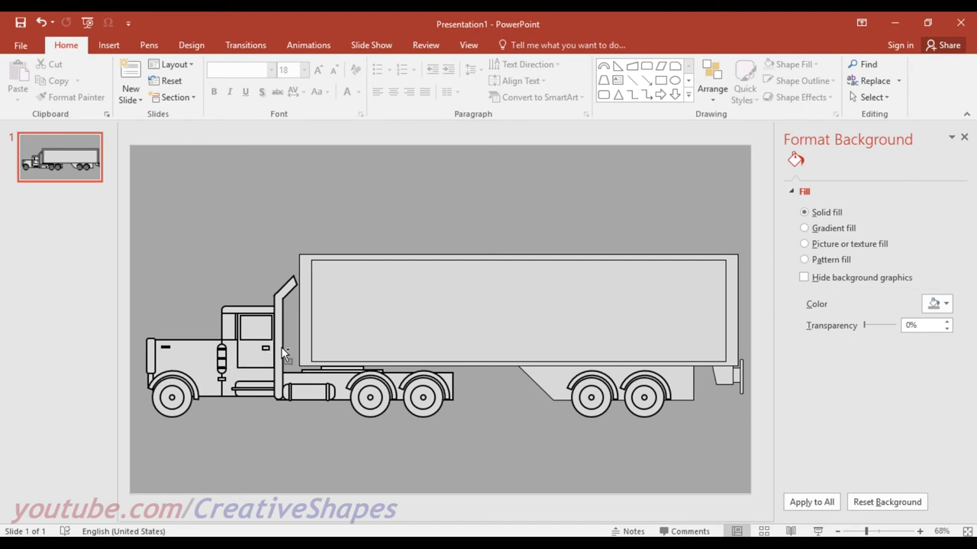
Ungroup the truck into separate shapes from the Shape Format Group menu.
{"action": "left_click", "coordinate": [331, 254]}
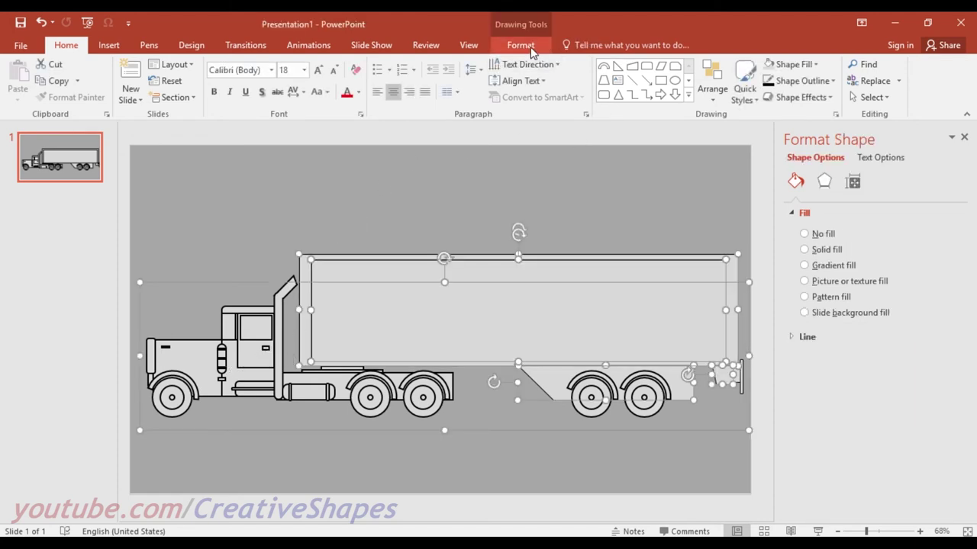
{"action": "left_click", "coordinate": [532, 50]}
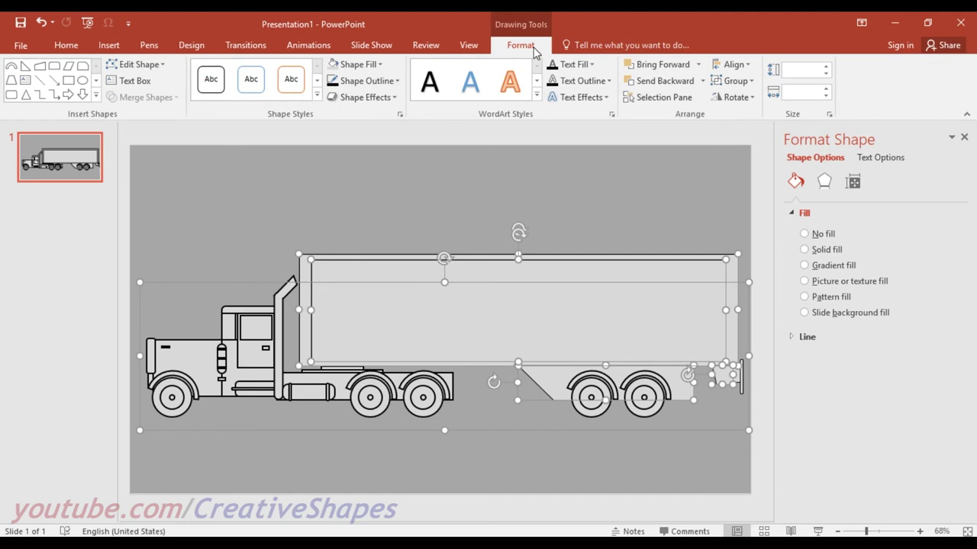
{"action": "left_click", "coordinate": [734, 81]}
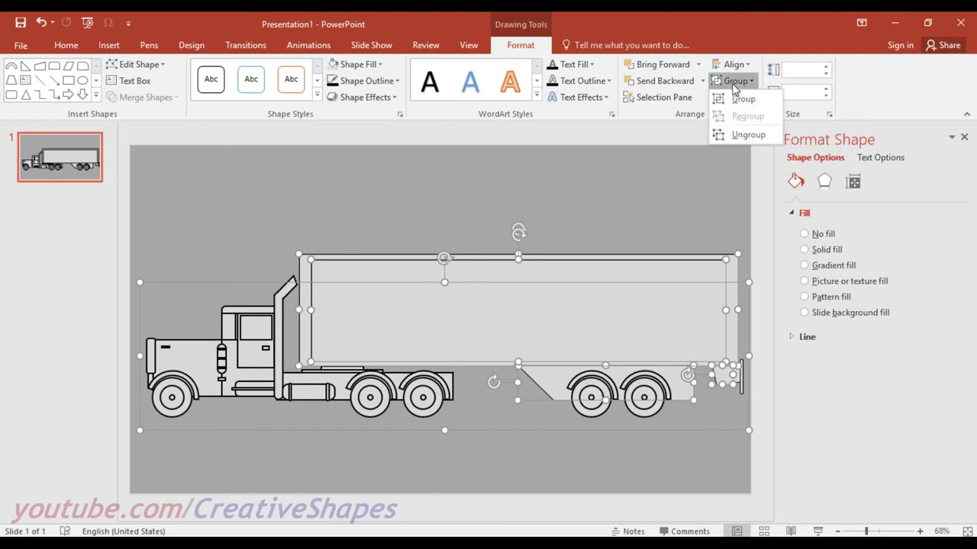
{"action": "left_click", "coordinate": [742, 137]}
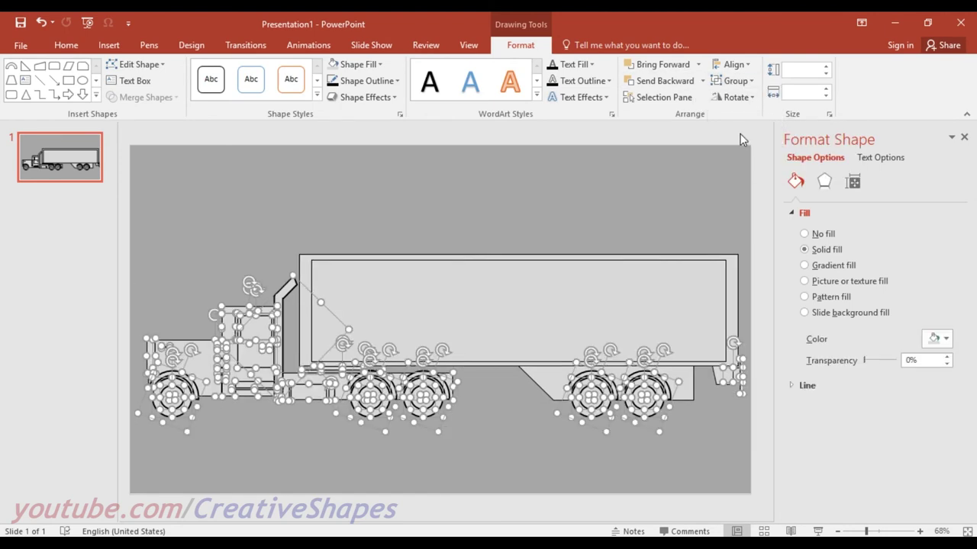
Select the trailer's inner side panel and bring up its Shape Fill colours.
{"action": "left_click", "coordinate": [608, 189]}
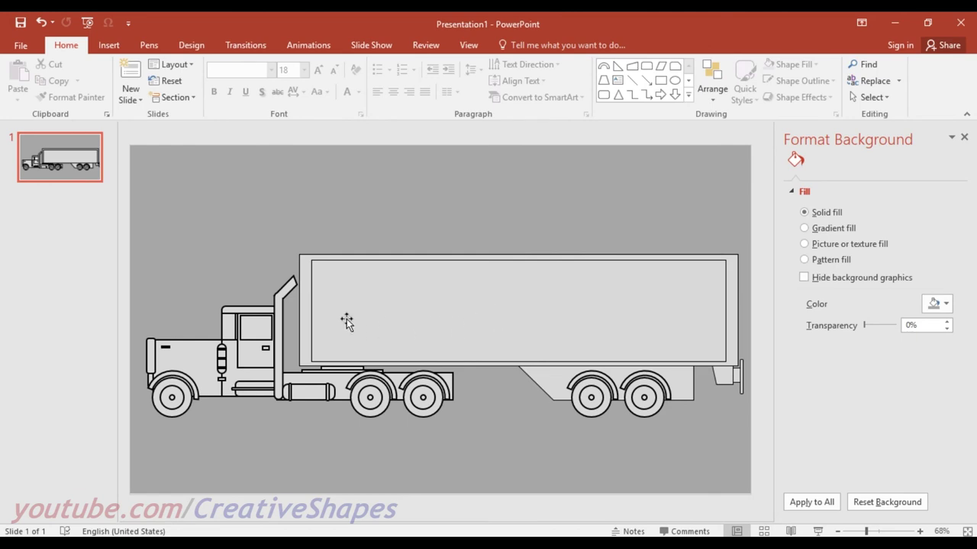
{"action": "left_click", "coordinate": [390, 305]}
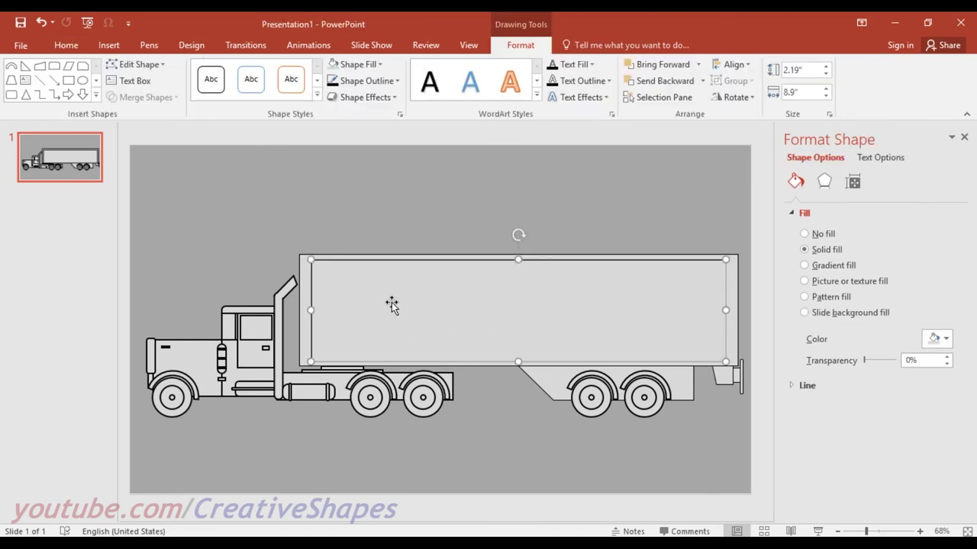
{"action": "left_click", "coordinate": [359, 65]}
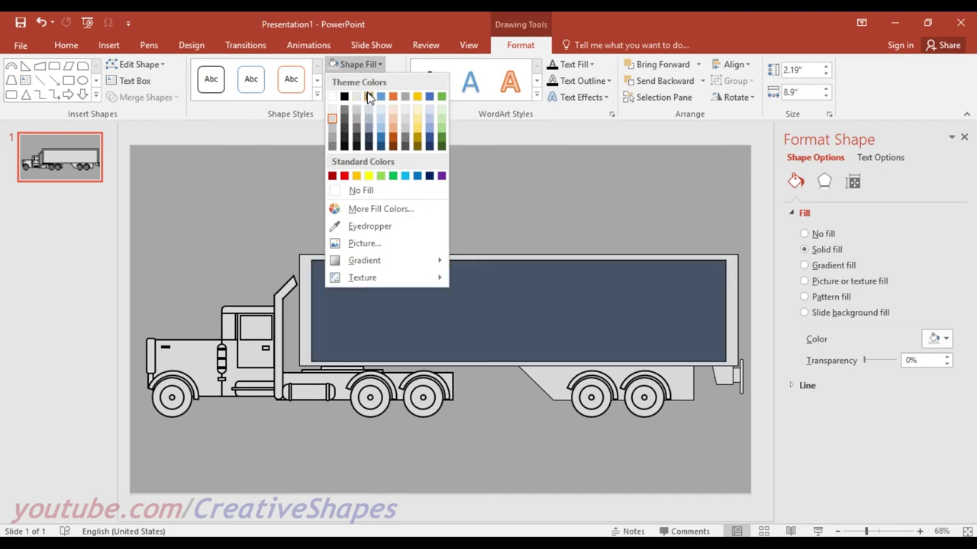
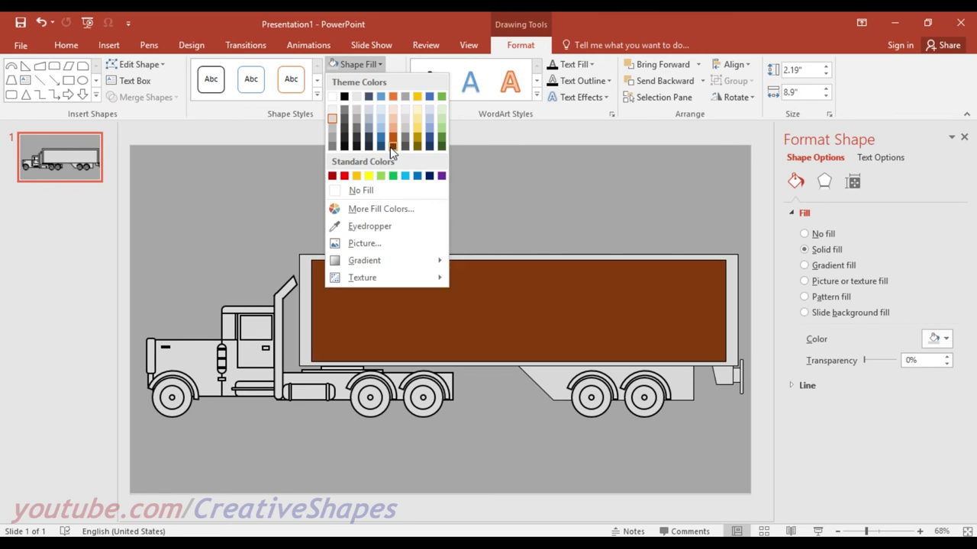
Fill the trailer panel Blue, Accent 1, Darker 25% and the front cab body Light Blue.
{"action": "left_click", "coordinate": [381, 148]}
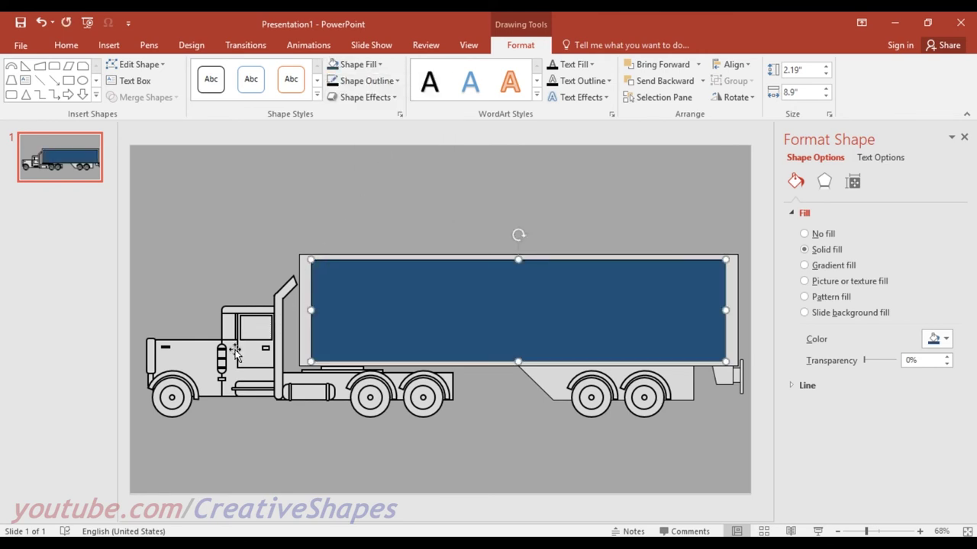
{"action": "left_click", "coordinate": [202, 372]}
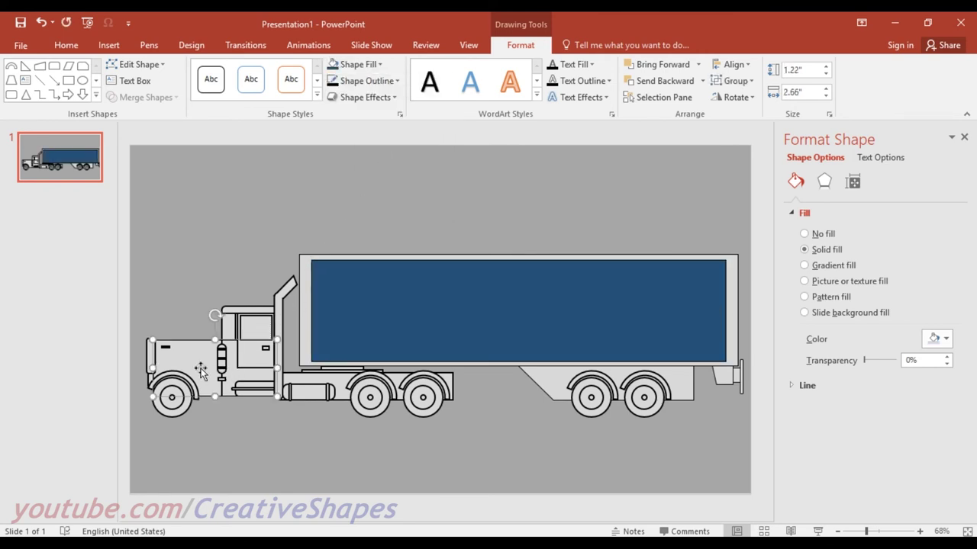
{"action": "left_click", "coordinate": [359, 64]}
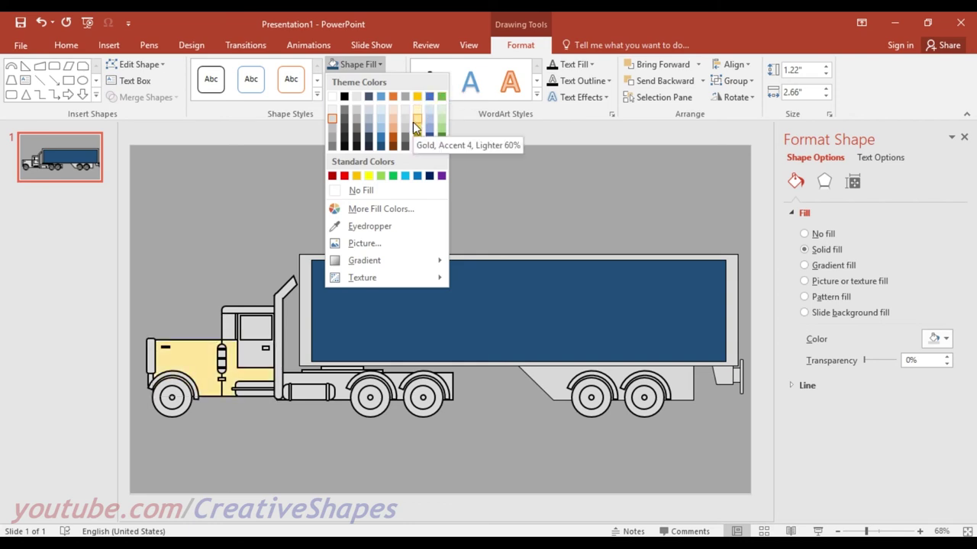
{"action": "left_click", "coordinate": [404, 176]}
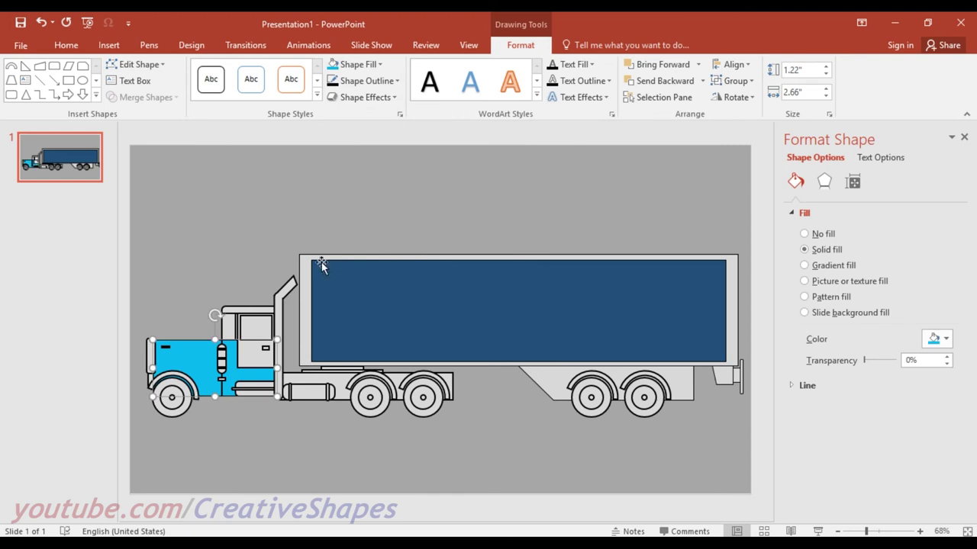
Fill the cab door Light Blue.
{"action": "left_click", "coordinate": [231, 328]}
{"action": "scroll", "coordinate": [221, 357], "scroll_direction": "up", "scroll_amount": 5, "text": "ctrl"}
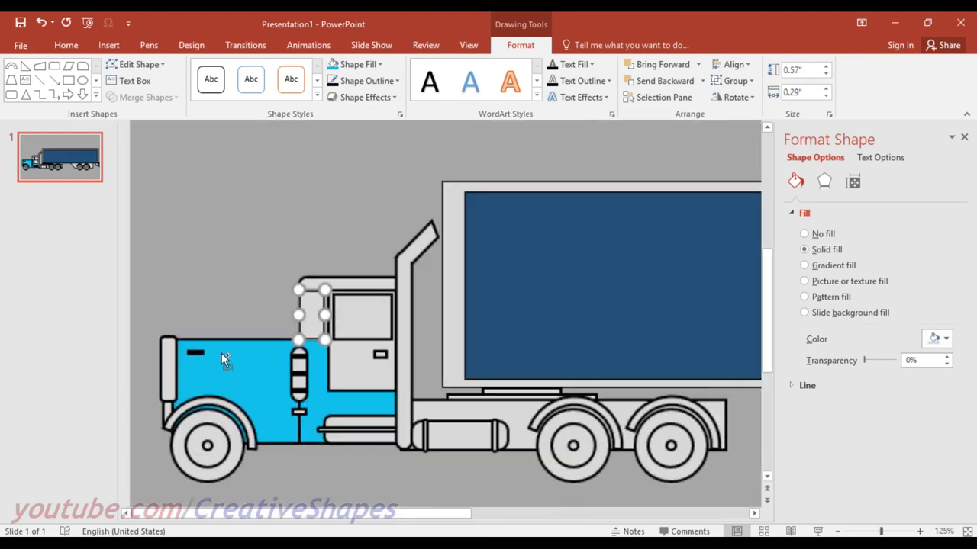
{"action": "scroll", "coordinate": [341, 402], "scroll_direction": "up", "scroll_amount": 7, "text": "ctrl"}
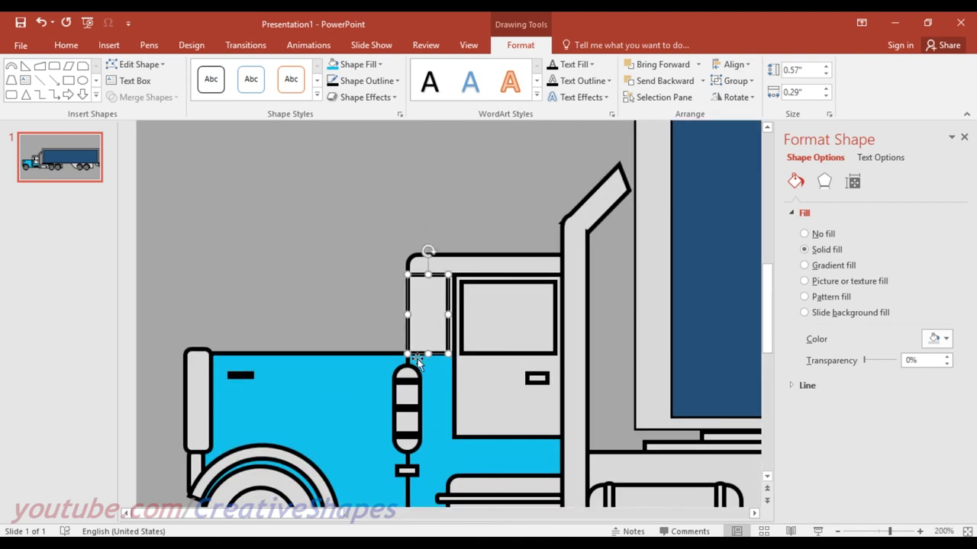
{"action": "left_click", "coordinate": [453, 335]}
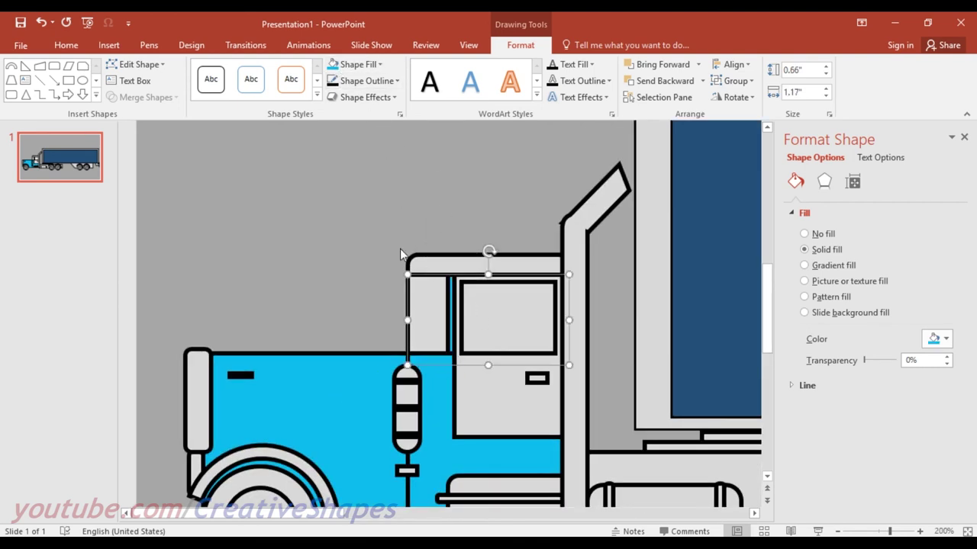
{"action": "scroll", "coordinate": [396, 291], "scroll_direction": "down", "scroll_amount": 5, "text": "ctrl"}
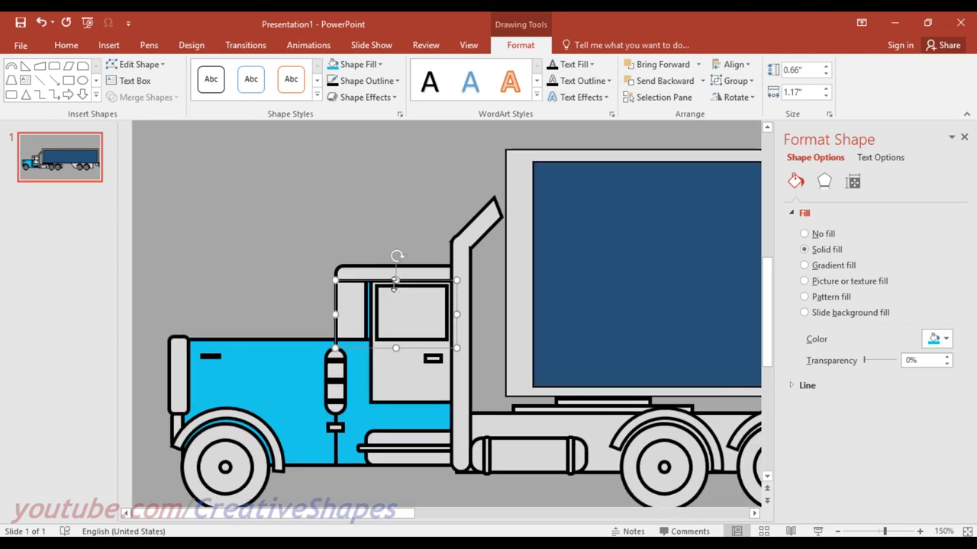
{"action": "left_click", "coordinate": [394, 381]}
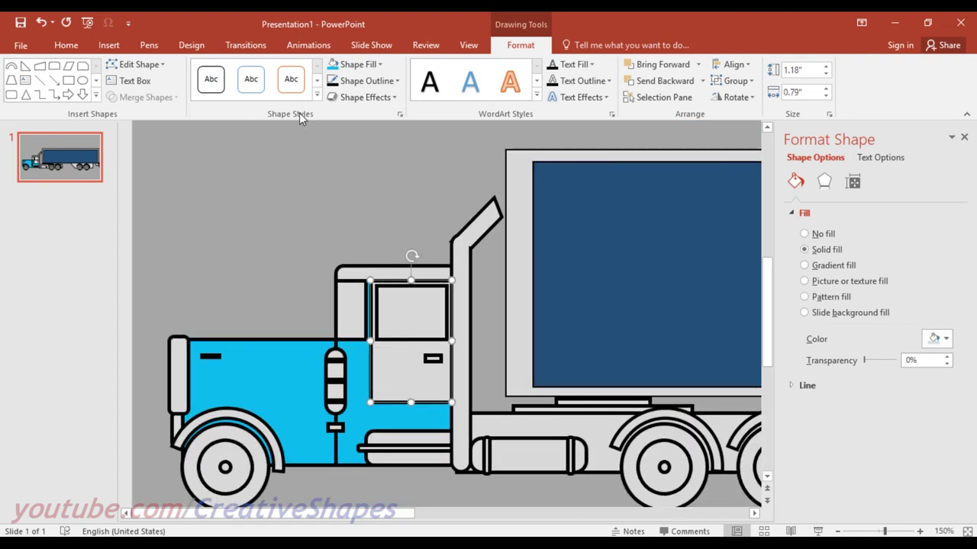
{"action": "left_click", "coordinate": [355, 64]}
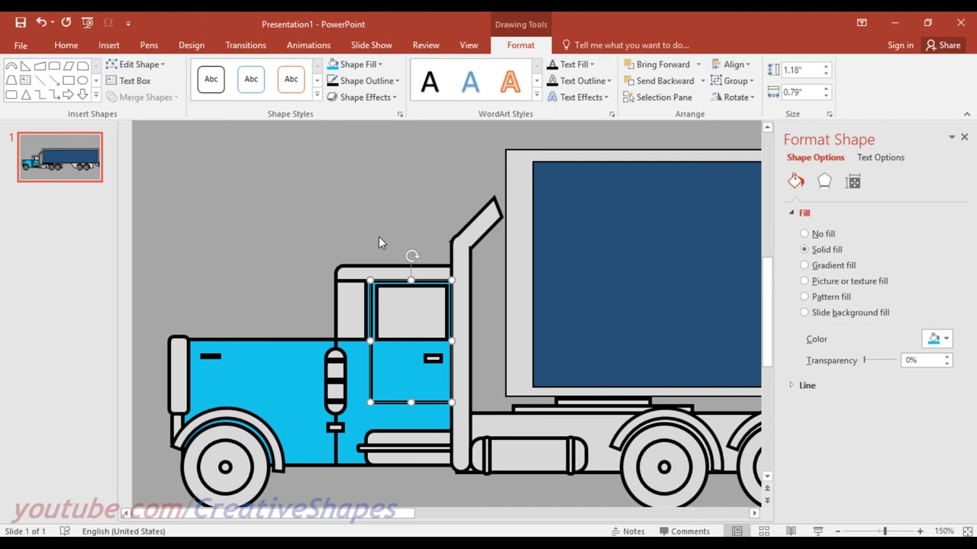
Fill the small cab window, main window and door handle near-black.
{"action": "left_click", "coordinate": [432, 360]}
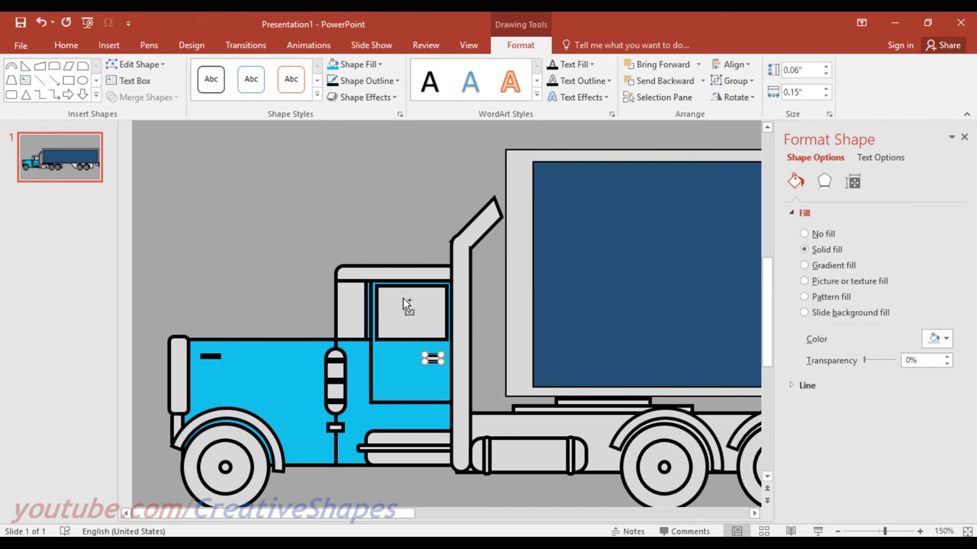
{"action": "left_click", "coordinate": [403, 297], "text": "shift"}
{"action": "left_click", "coordinate": [354, 304], "text": "shift"}
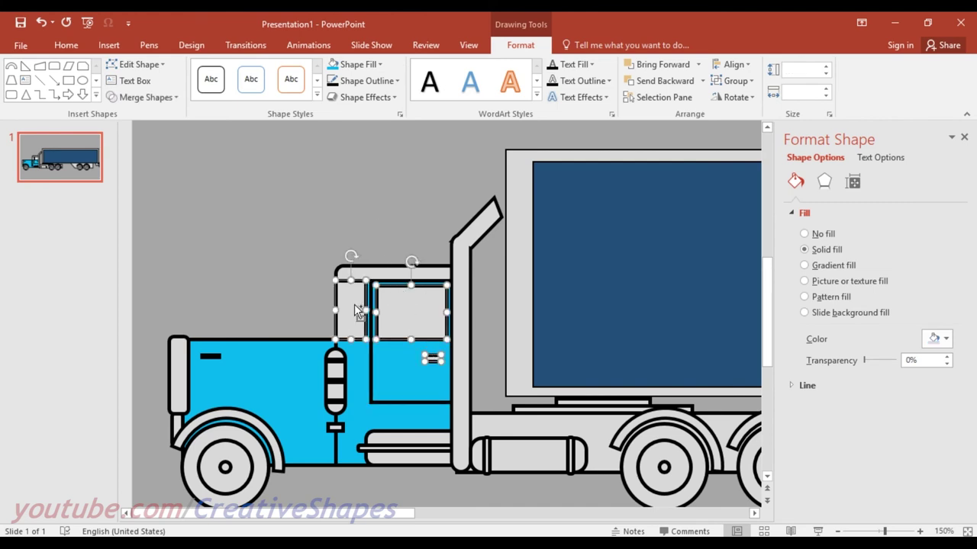
{"action": "left_click", "coordinate": [347, 64]}
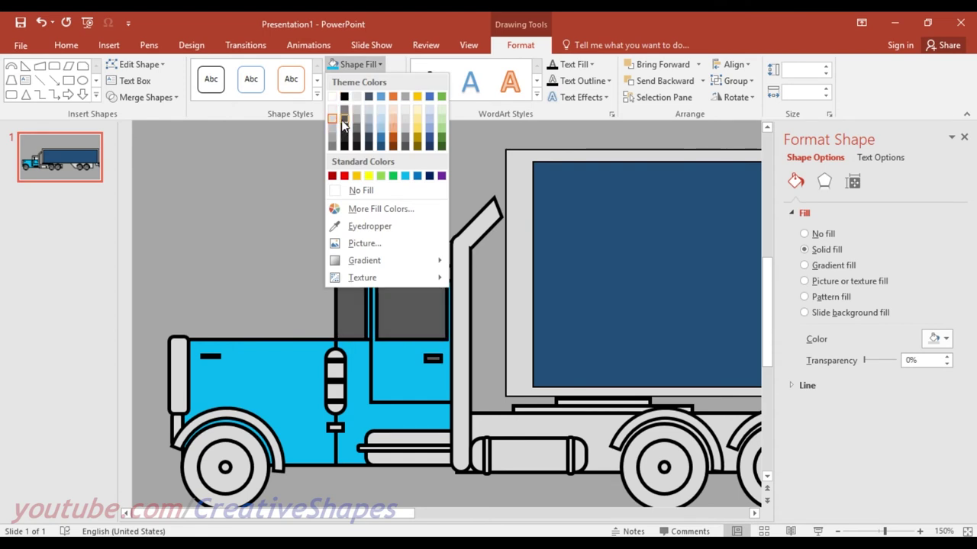
{"action": "left_click", "coordinate": [343, 139]}
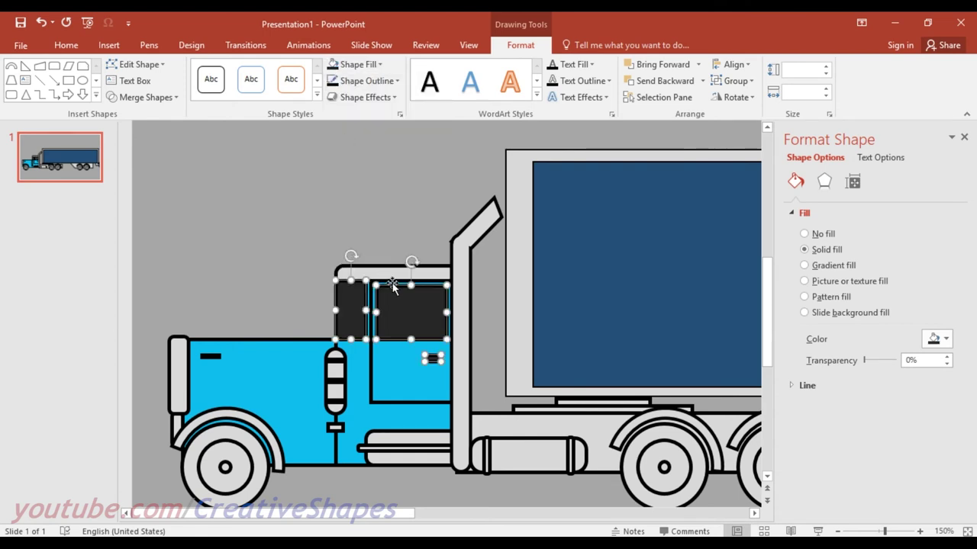
Fill the cab roof bar Light Blue and set its outline to No Outline.
{"action": "left_click", "coordinate": [395, 272]}
{"action": "left_click", "coordinate": [344, 64]}
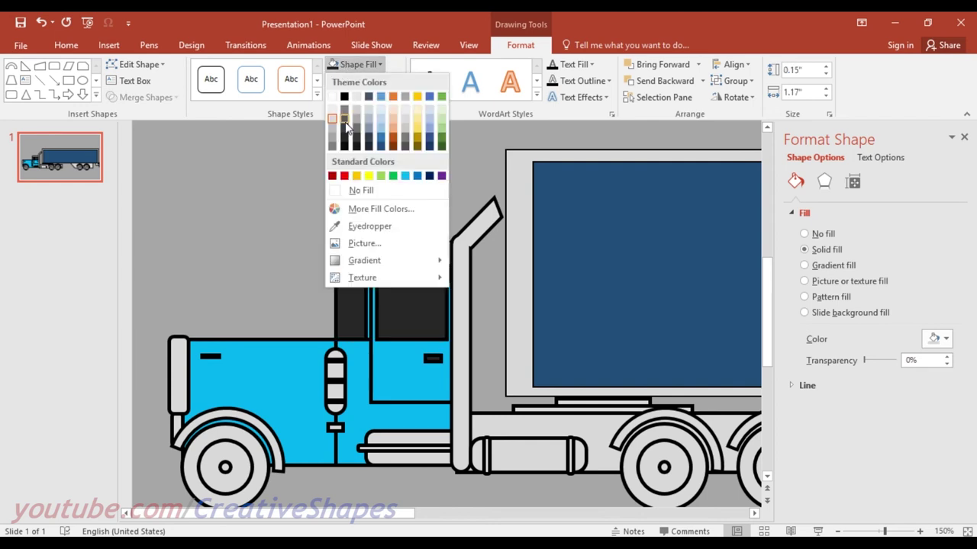
{"action": "left_click", "coordinate": [405, 176]}
{"action": "left_click", "coordinate": [381, 84]}
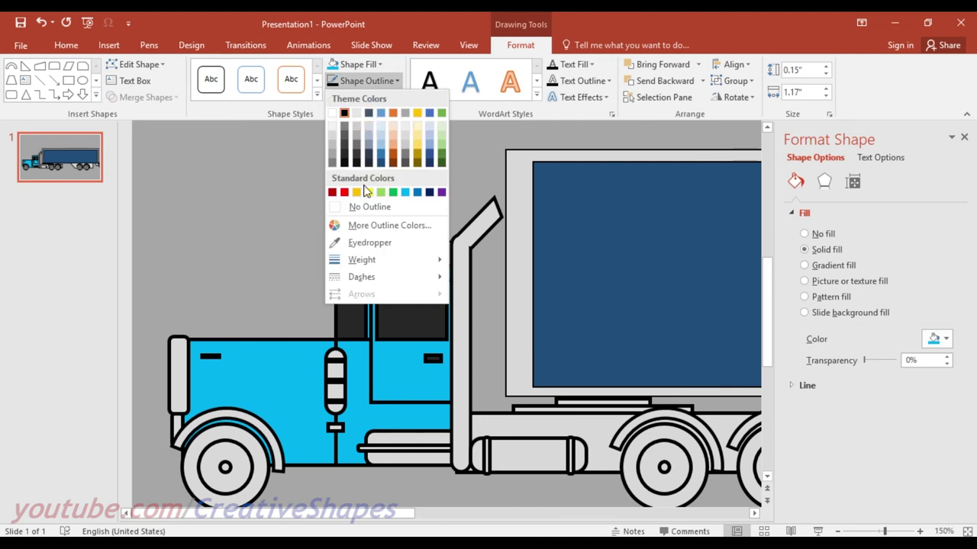
{"action": "left_click", "coordinate": [371, 205]}
{"action": "left_click", "coordinate": [369, 206]}
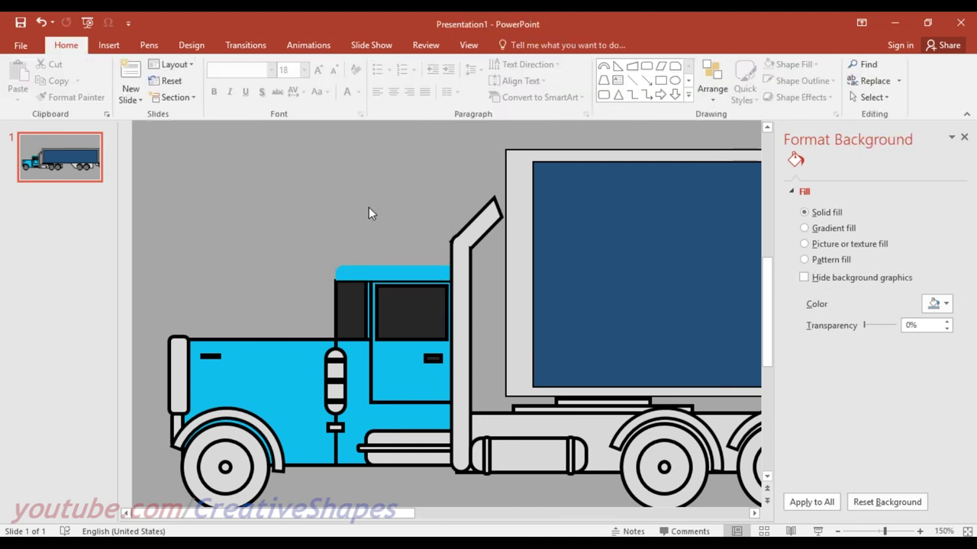
Undo the outline removal so the roof bar keeps its black outline.
{"action": "key", "text": "ctrl+z"}
{"action": "key", "text": "ctrl+z"}
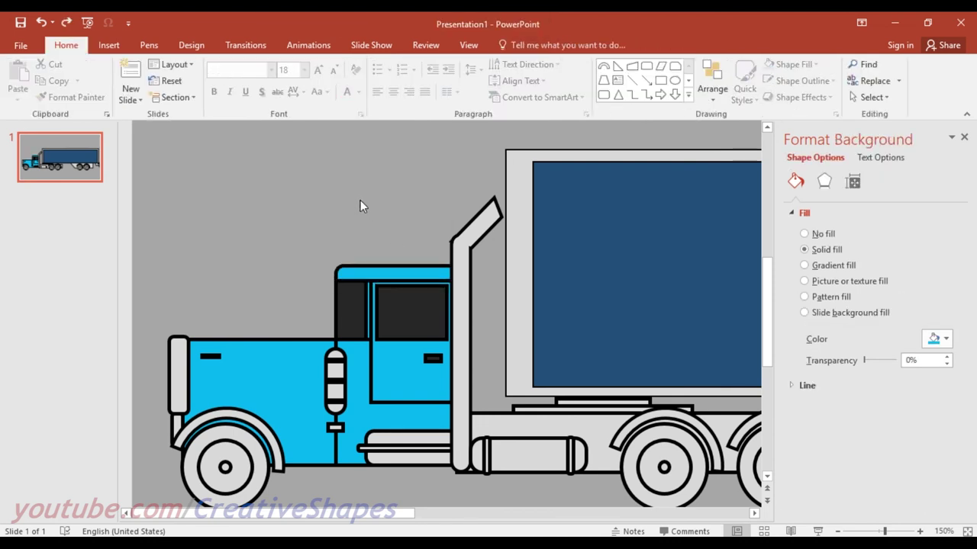
{"action": "scroll", "coordinate": [363, 236], "scroll_direction": "down", "scroll_amount": 3}
{"action": "scroll", "coordinate": [255, 273], "scroll_direction": "up", "scroll_amount": 2}
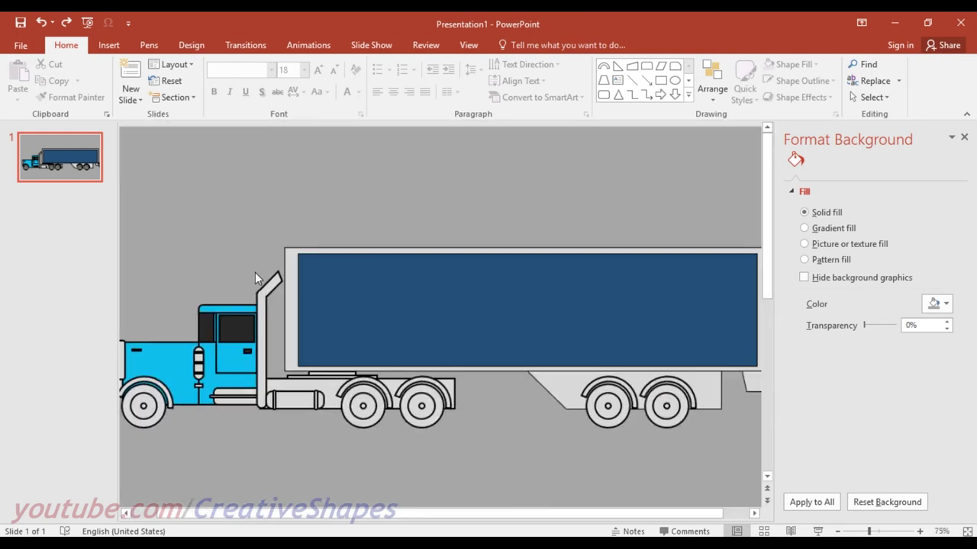
{"action": "left_click_drag", "start_coordinate": [214, 508], "coordinate": [186, 507]}
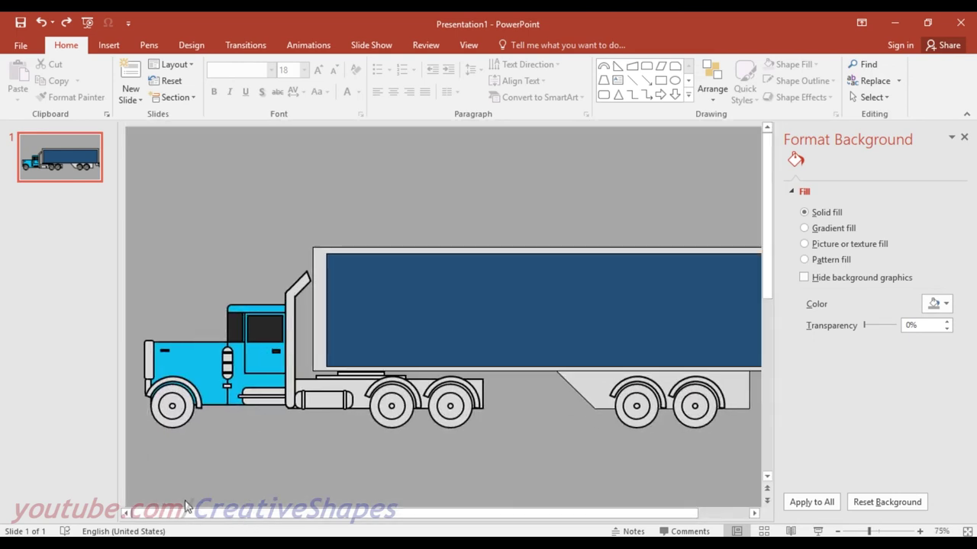
{"action": "scroll", "coordinate": [130, 425], "scroll_direction": "up", "scroll_amount": 5}
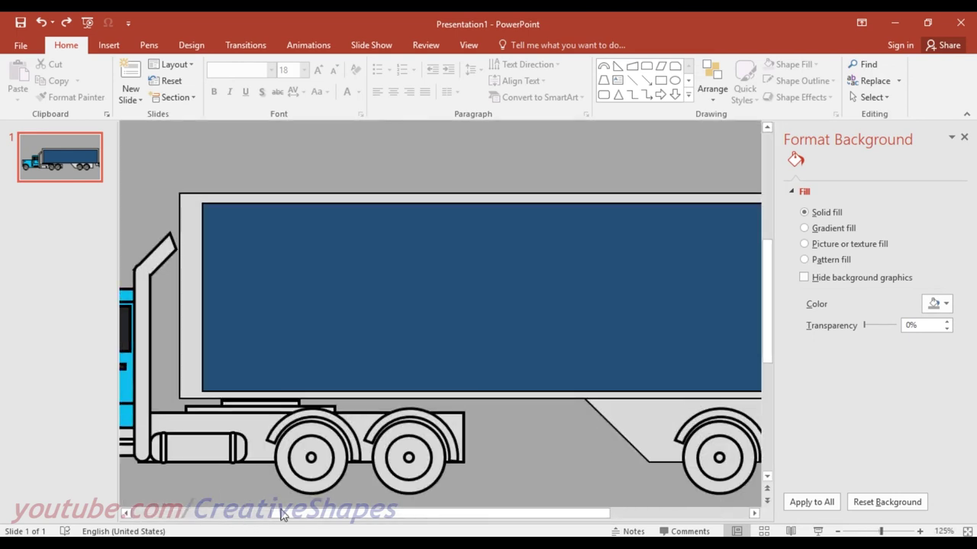
Fill the trailer panel and its outer frame light gray.
{"action": "left_click", "coordinate": [395, 323]}
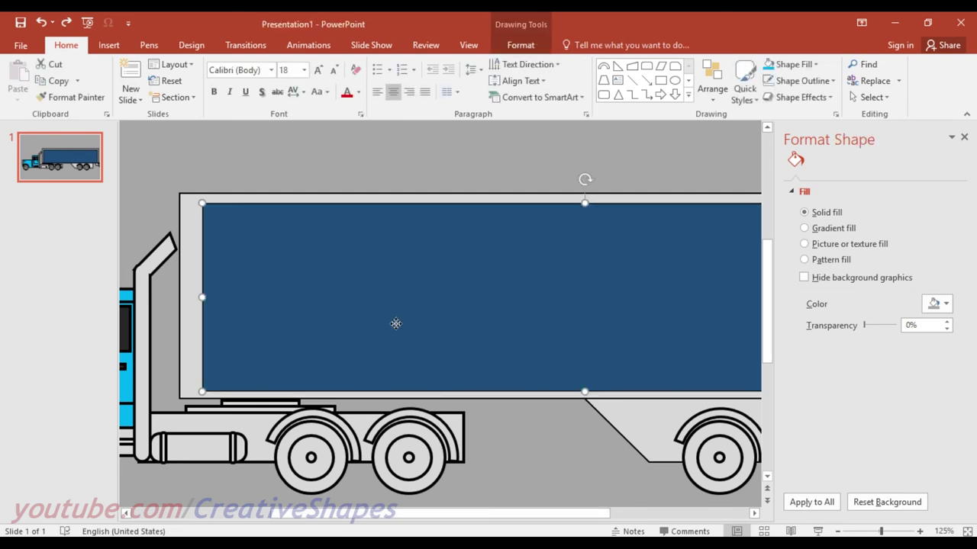
{"action": "left_click", "coordinate": [193, 200], "text": "shift"}
{"action": "left_click", "coordinate": [521, 45]}
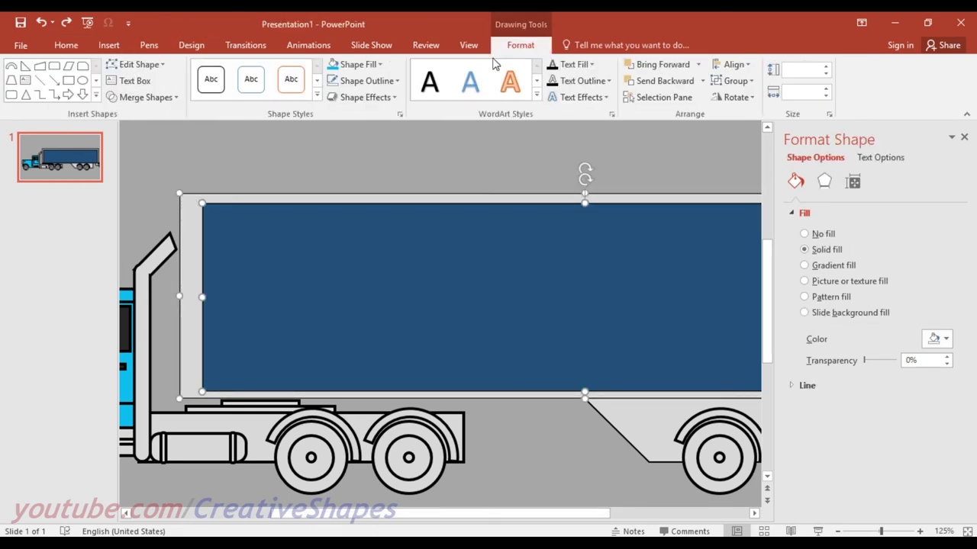
{"action": "left_click", "coordinate": [352, 64]}
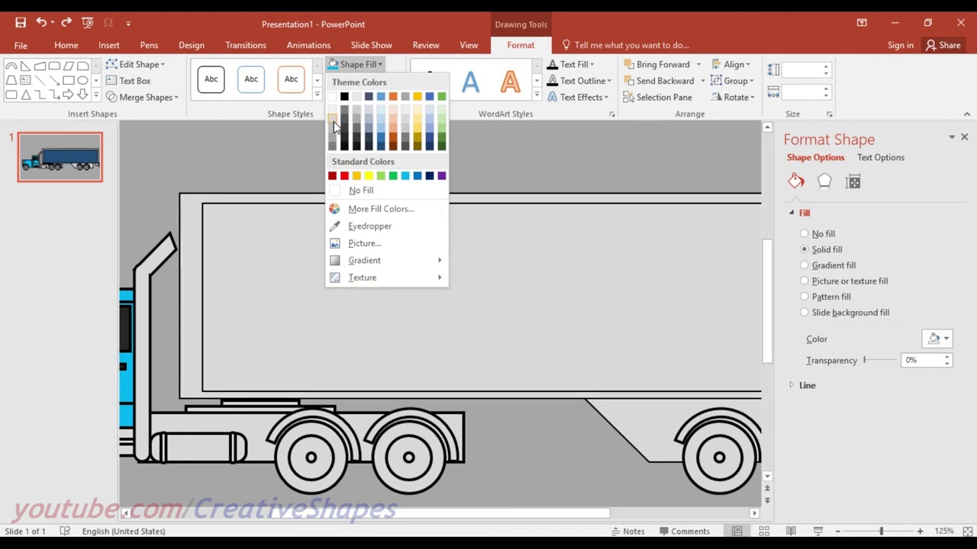
{"action": "left_click", "coordinate": [334, 128]}
{"action": "scroll", "coordinate": [336, 158], "scroll_direction": "down", "scroll_amount": 5}
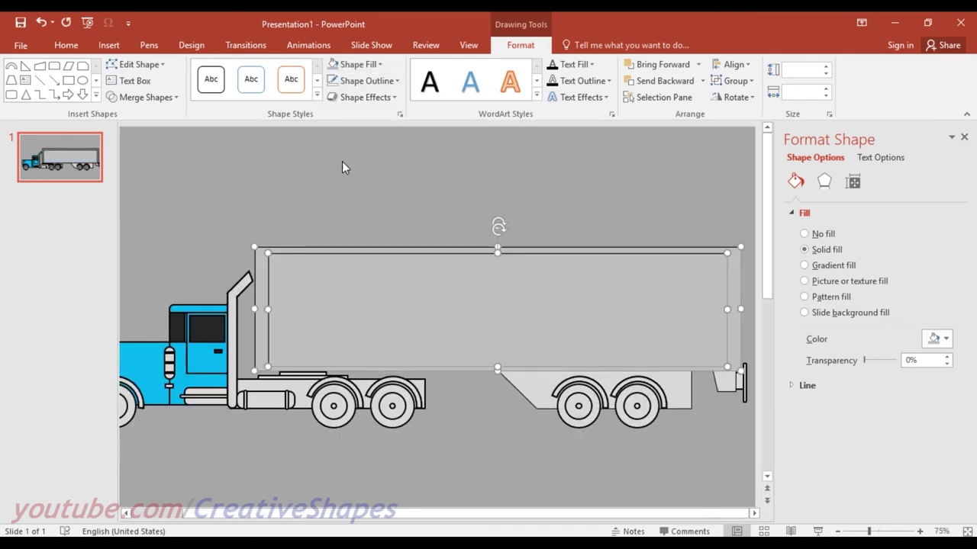
{"action": "left_click", "coordinate": [346, 162]}
Set the slide background color to plain white.
{"action": "left_click", "coordinate": [937, 305]}
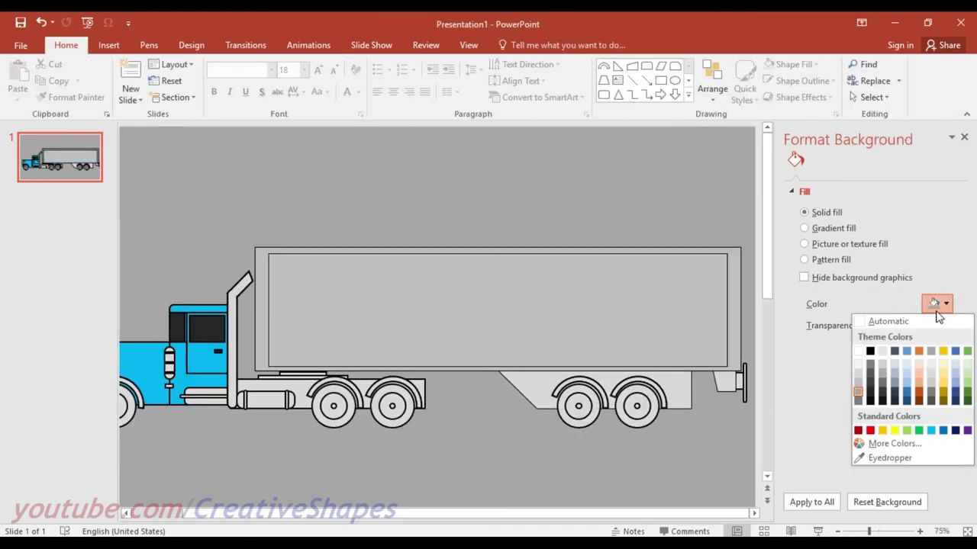
{"action": "left_click", "coordinate": [859, 351]}
{"action": "scroll", "coordinate": [235, 215], "scroll_direction": "down", "scroll_amount": 1}
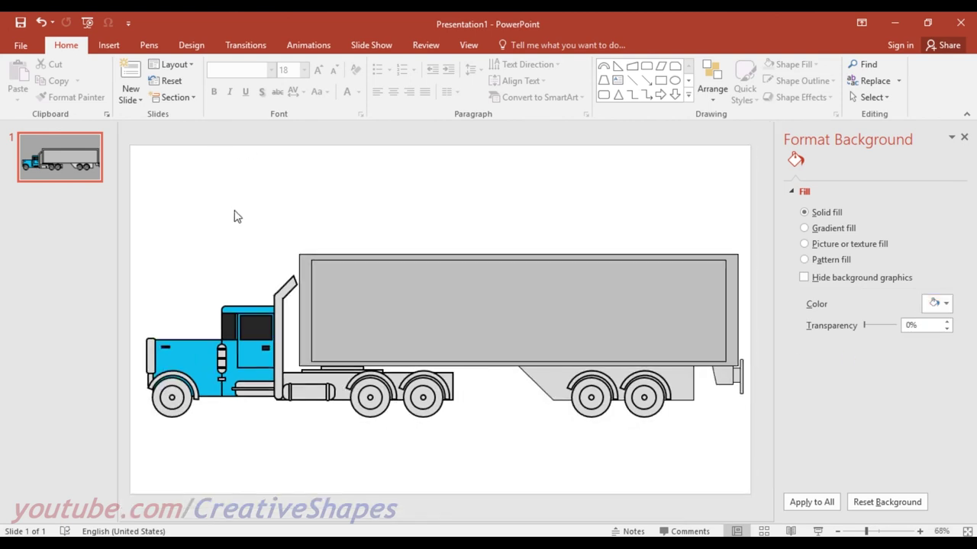
{"action": "scroll", "coordinate": [192, 247], "scroll_direction": "up", "scroll_amount": 1}
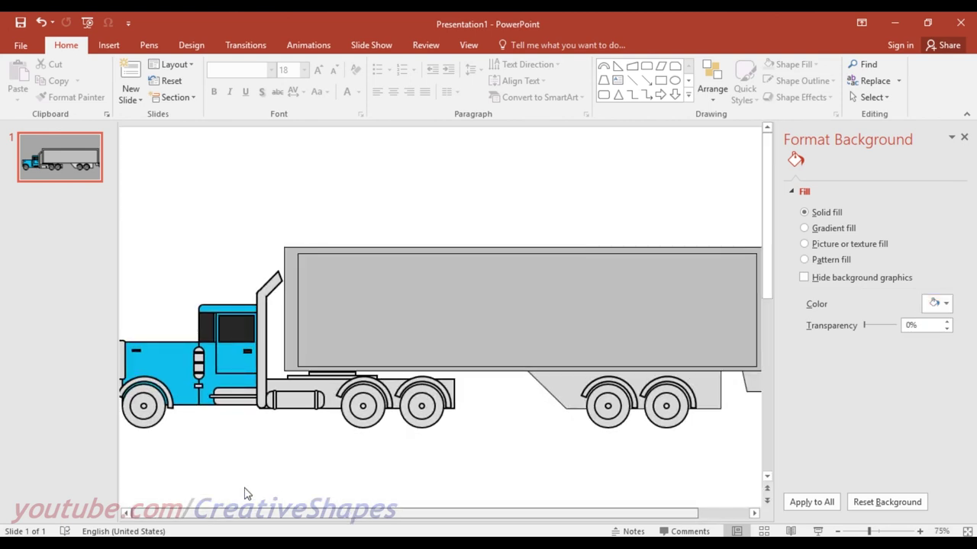
{"action": "scroll", "coordinate": [244, 493], "scroll_direction": "left", "scroll_amount": 1}
Fill both trailer rectangles with a slightly darker grey.
{"action": "left_click", "coordinate": [324, 297]}
{"action": "left_click", "coordinate": [324, 297], "text": "shift"}
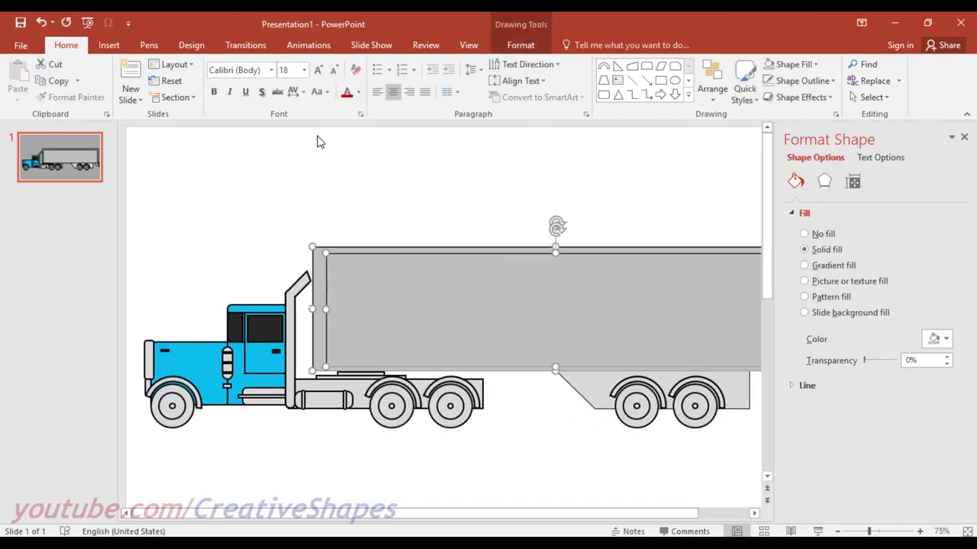
{"action": "left_click", "coordinate": [520, 45]}
{"action": "left_click", "coordinate": [347, 66]}
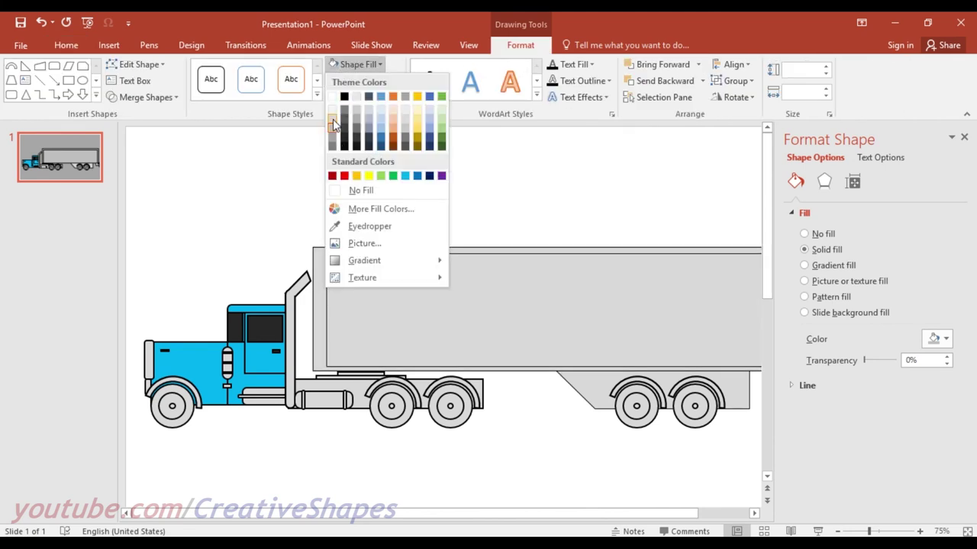
{"action": "left_click", "coordinate": [333, 132]}
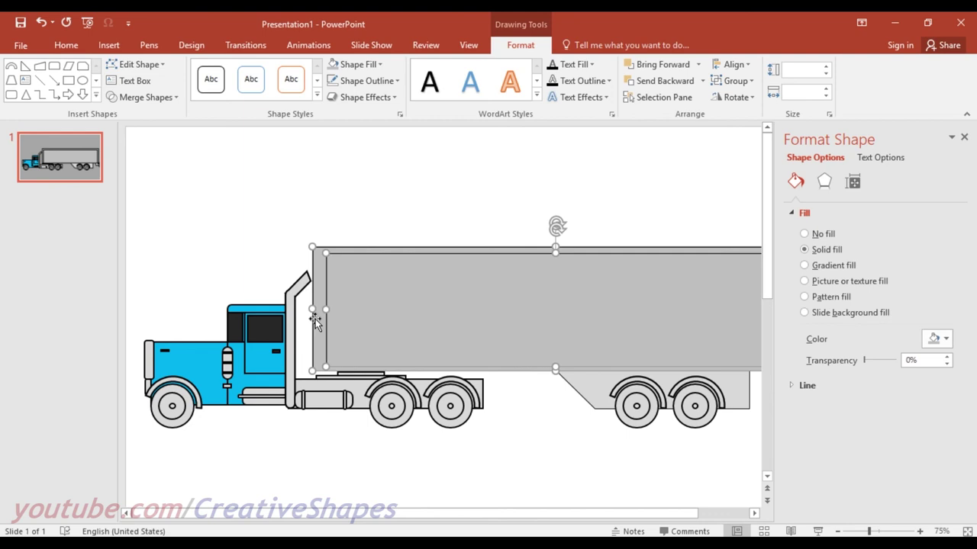
Fill the front, two drive and two trailer wheels with a near-black theme colour.
{"action": "left_click", "coordinate": [186, 398]}
{"action": "left_click", "coordinate": [386, 398], "text": "shift"}
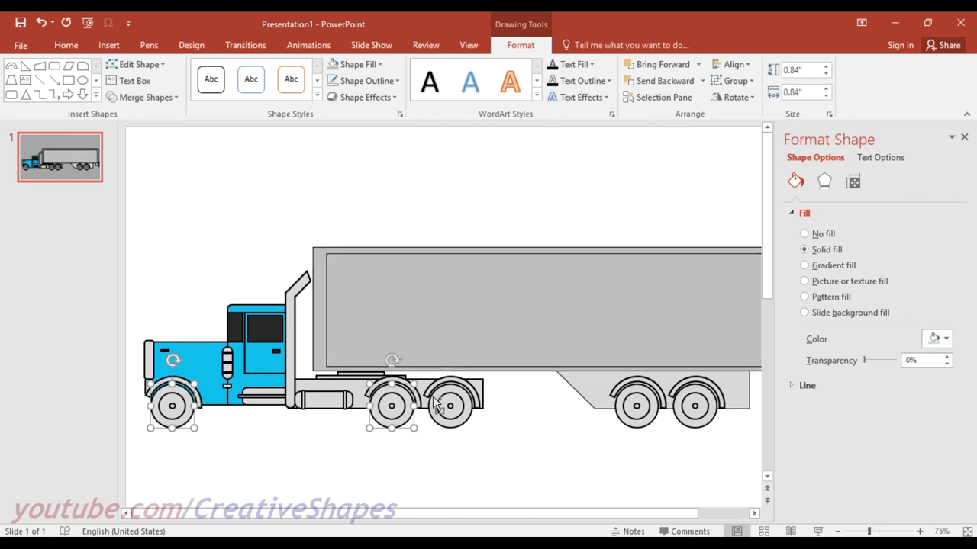
{"action": "left_click", "coordinate": [454, 400], "text": "shift"}
{"action": "left_click", "coordinate": [622, 399], "text": "shift"}
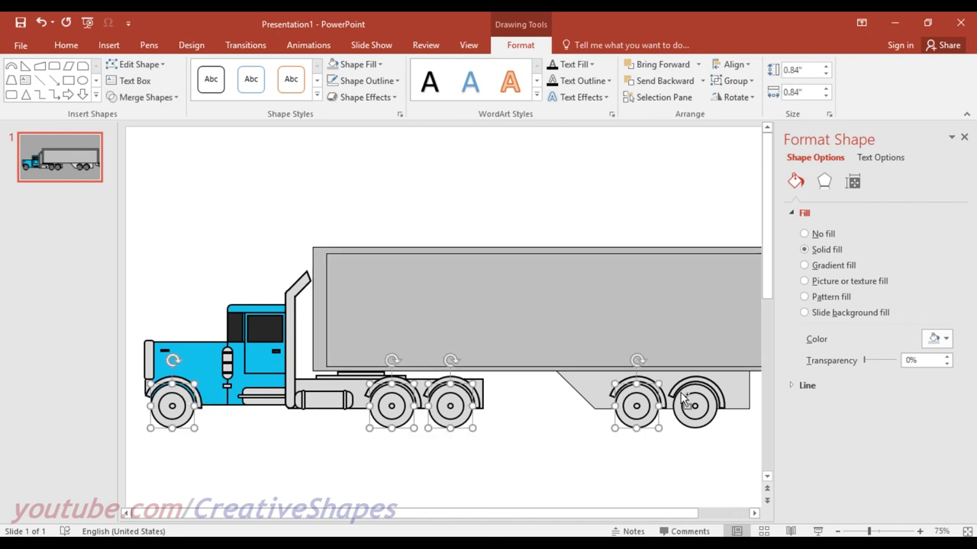
{"action": "left_click", "coordinate": [683, 398], "text": "shift"}
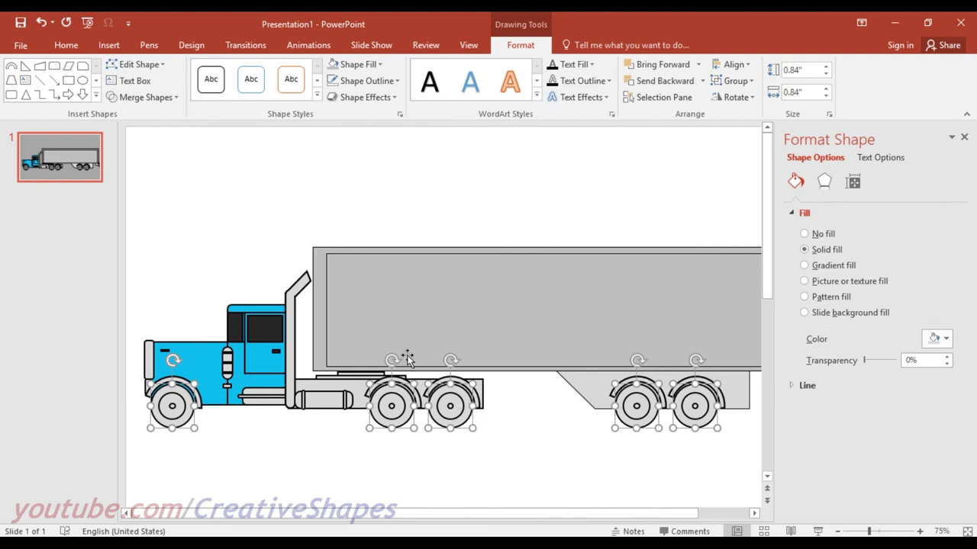
{"action": "left_click", "coordinate": [372, 67]}
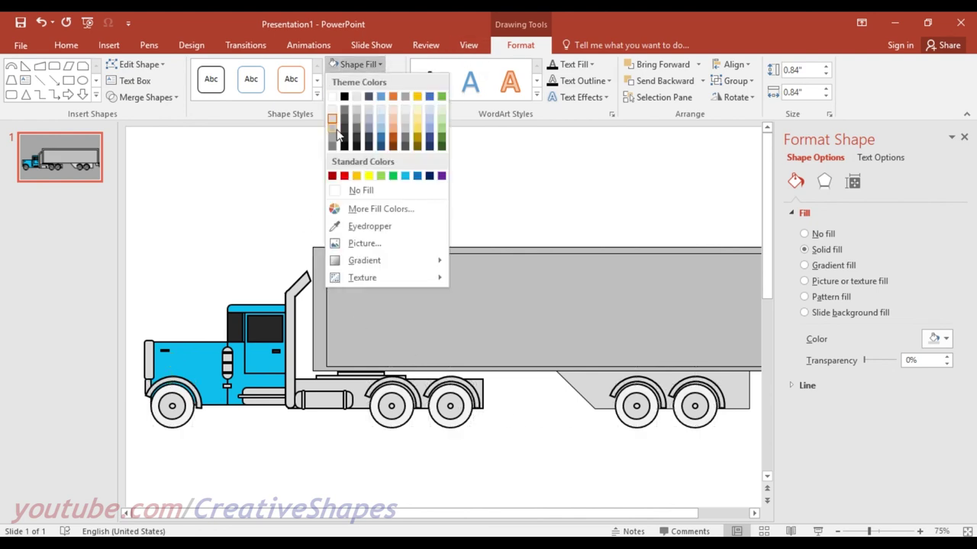
{"action": "left_click", "coordinate": [343, 142]}
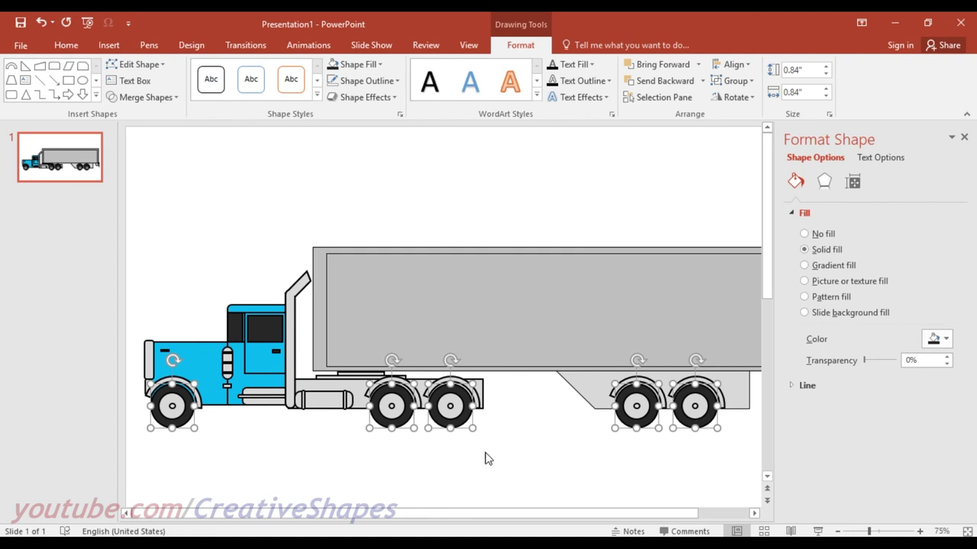
Give all five fender arcs a black outline and a darker grey fill.
{"action": "left_click", "coordinate": [198, 398]}
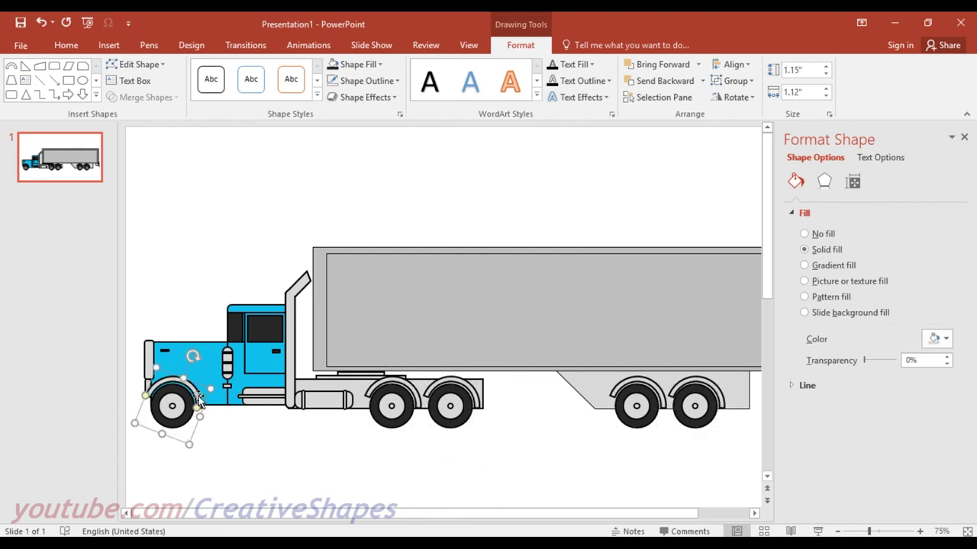
{"action": "left_click", "coordinate": [387, 386], "text": "shift"}
{"action": "left_click", "coordinate": [449, 379], "text": "shift"}
{"action": "left_click", "coordinate": [630, 382], "text": "shift"}
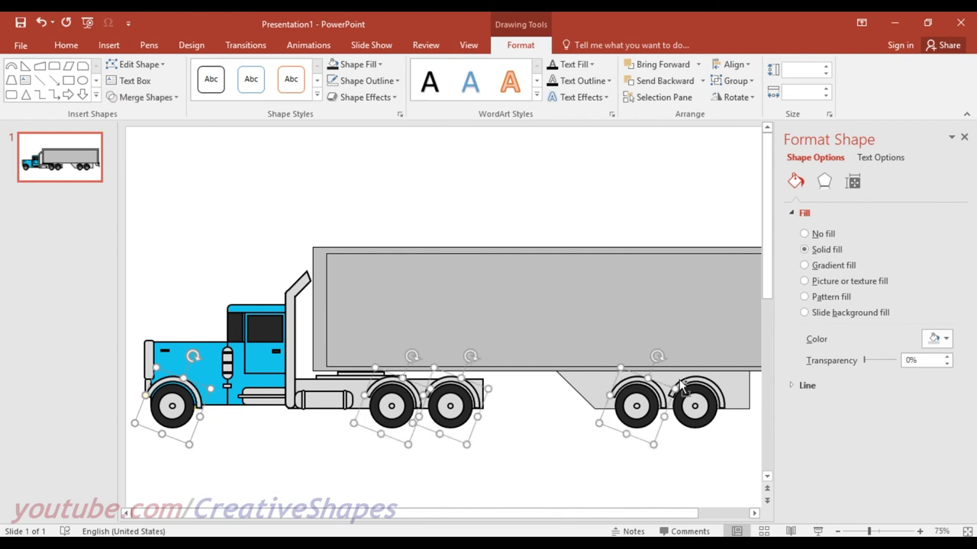
{"action": "left_click", "coordinate": [687, 383], "text": "shift"}
{"action": "left_click", "coordinate": [357, 81]}
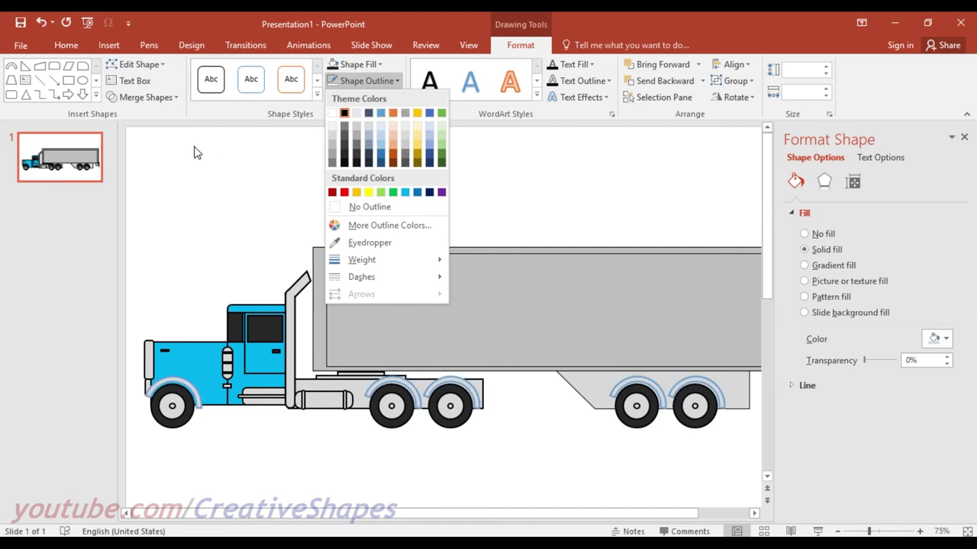
{"action": "left_click", "coordinate": [353, 66]}
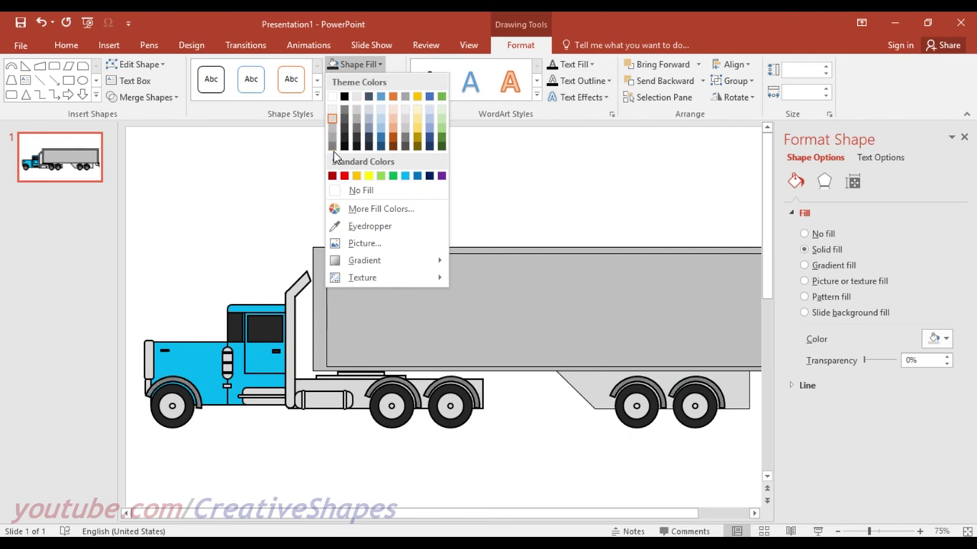
{"action": "left_click", "coordinate": [333, 147]}
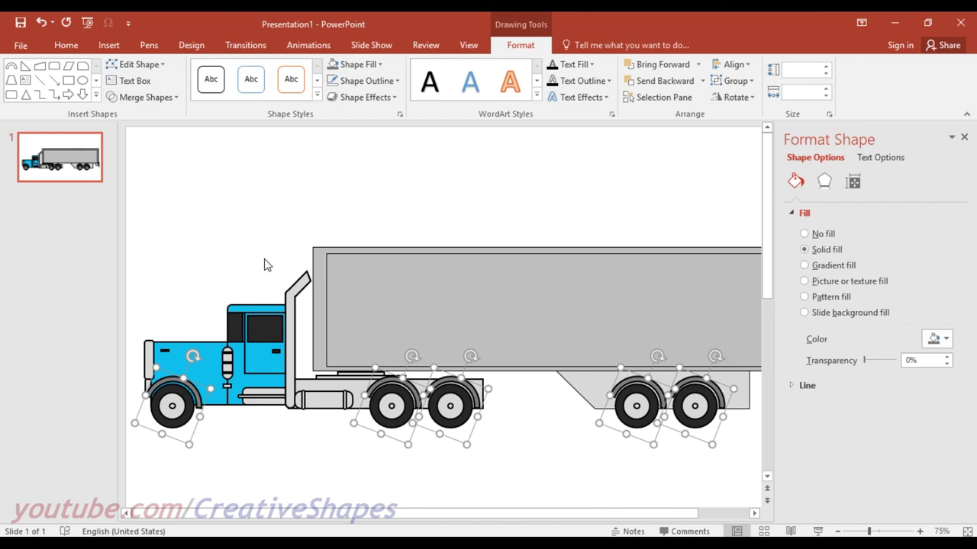
Fill the small stack of lights on the cab side dark blue.
{"action": "left_click", "coordinate": [229, 362]}
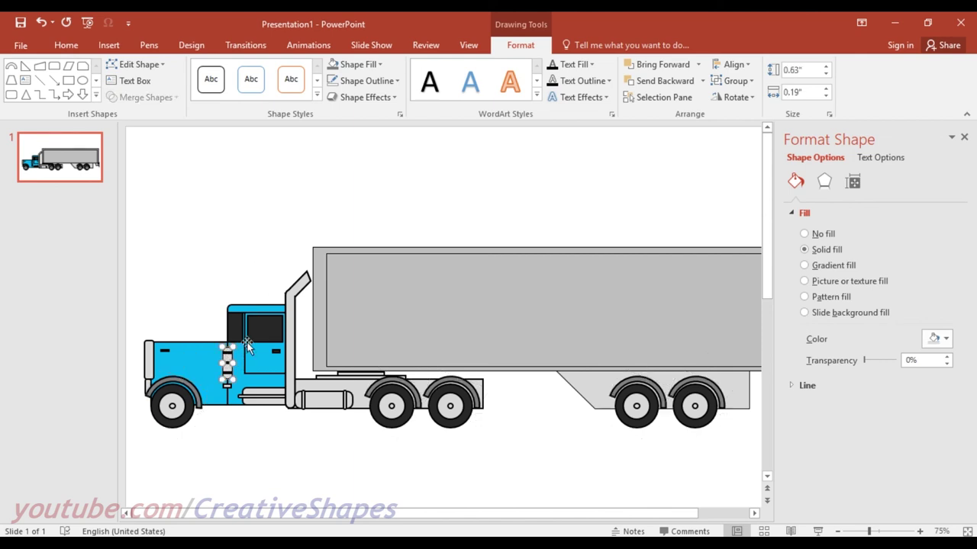
{"action": "left_click", "coordinate": [379, 65]}
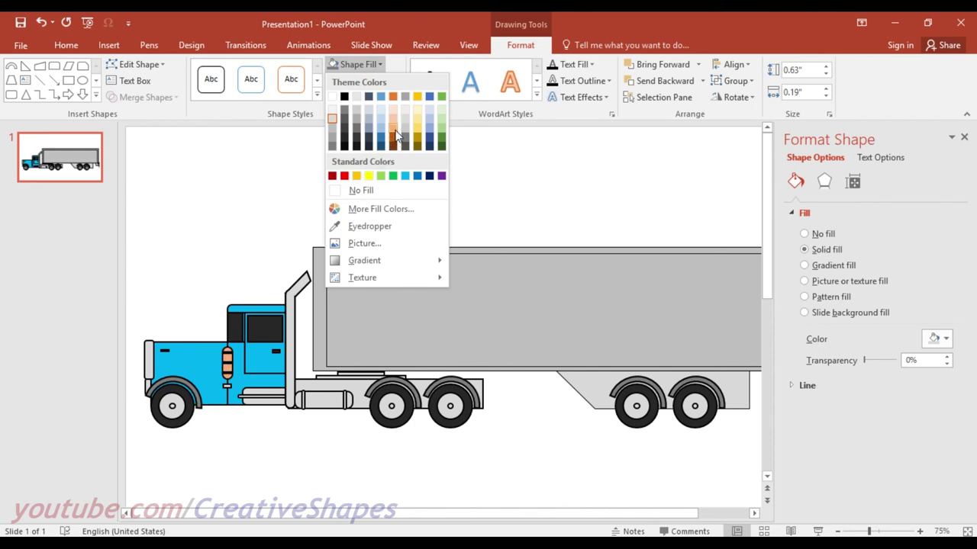
{"action": "left_click", "coordinate": [417, 176]}
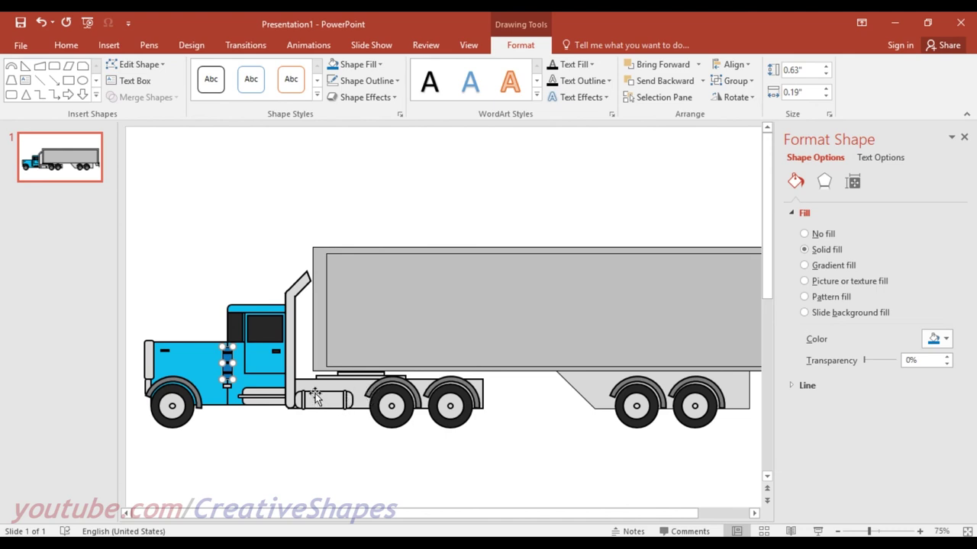
{"action": "left_click", "coordinate": [481, 390]}
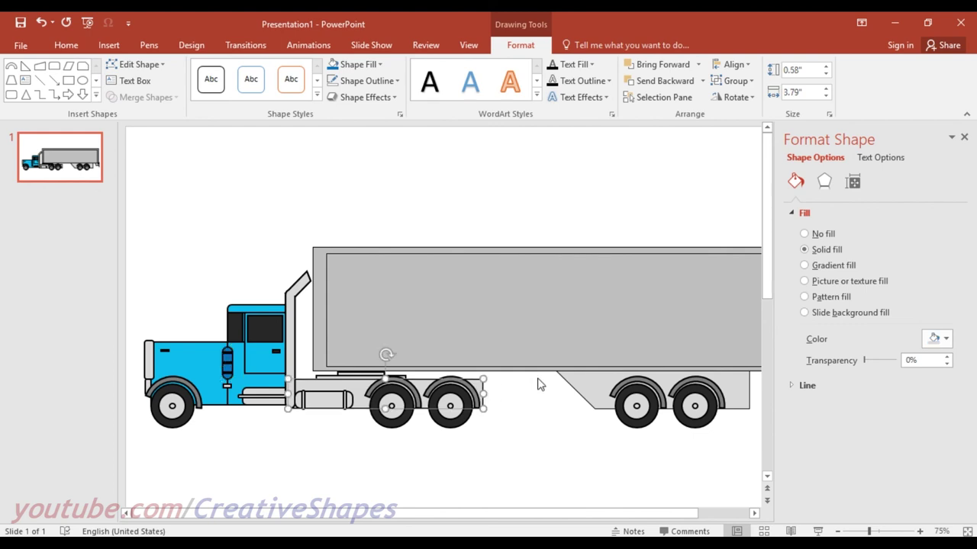
Fill the chassis, trailer underframe, fuel tank, step bar and front bumper dark blue.
{"action": "left_click", "coordinate": [353, 65]}
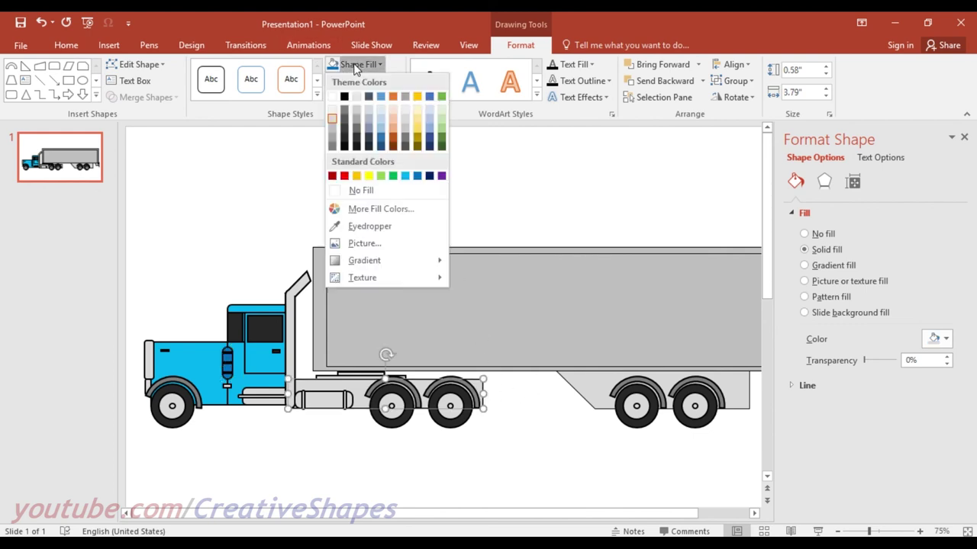
{"action": "left_click", "coordinate": [403, 176]}
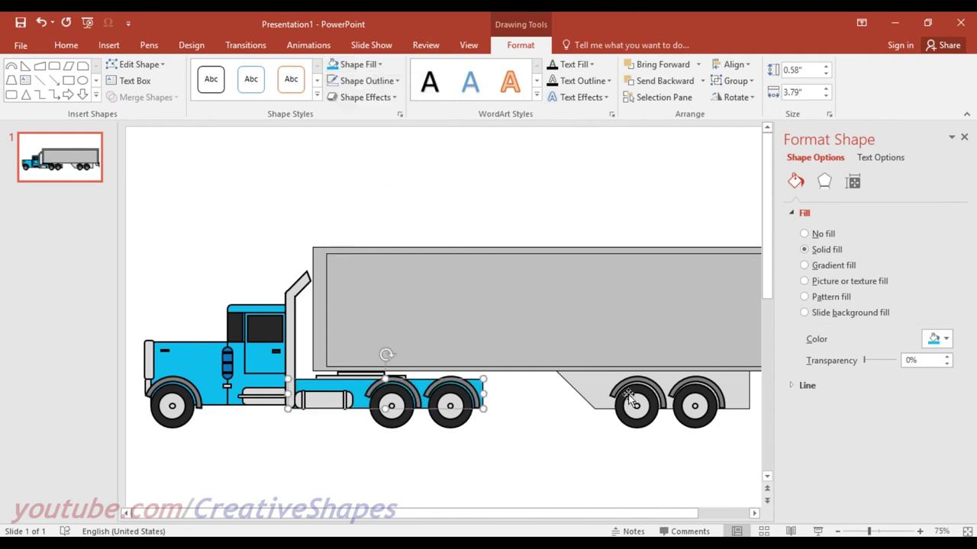
{"action": "left_click", "coordinate": [600, 384]}
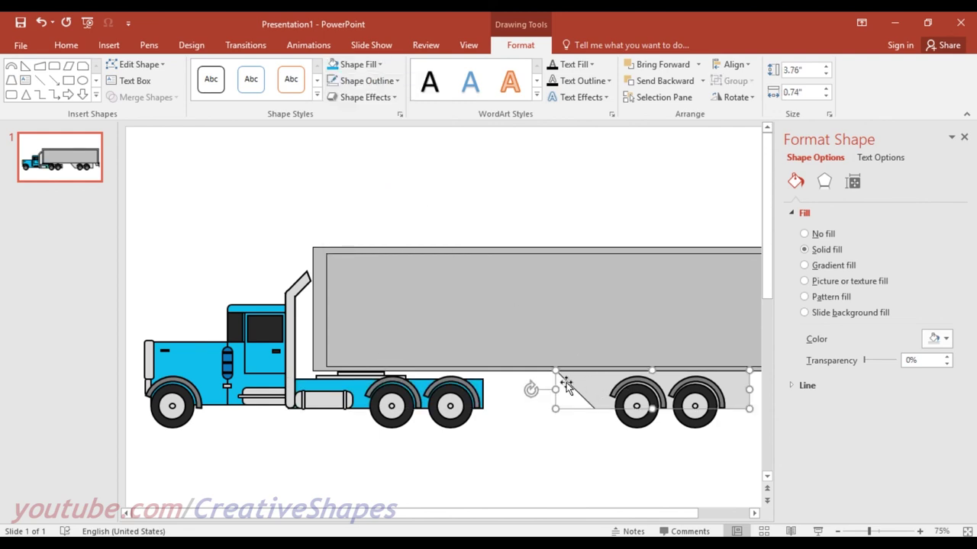
{"action": "left_click", "coordinate": [359, 376], "text": "shift"}
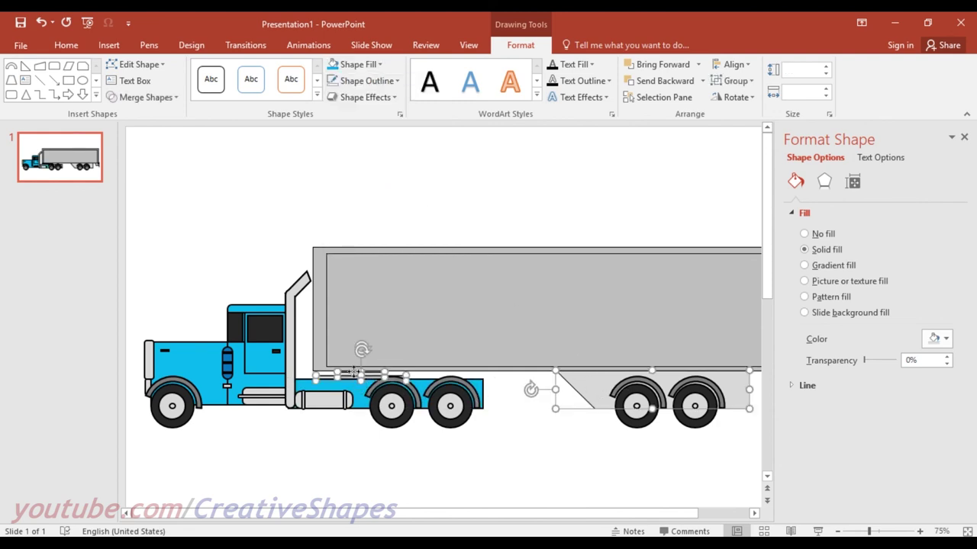
{"action": "left_click", "coordinate": [328, 405], "text": "shift"}
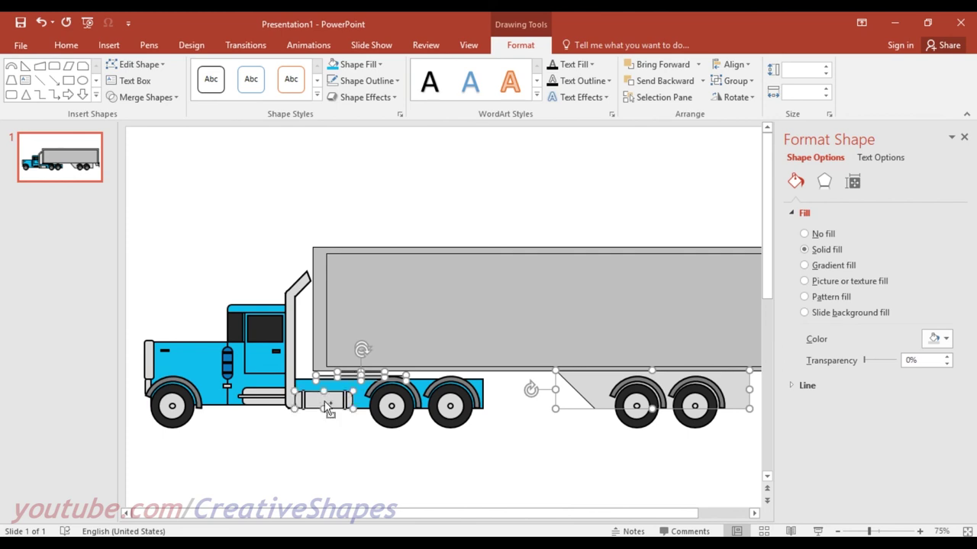
{"action": "left_click", "coordinate": [264, 393], "text": "shift"}
{"action": "left_click", "coordinate": [150, 360], "text": "shift"}
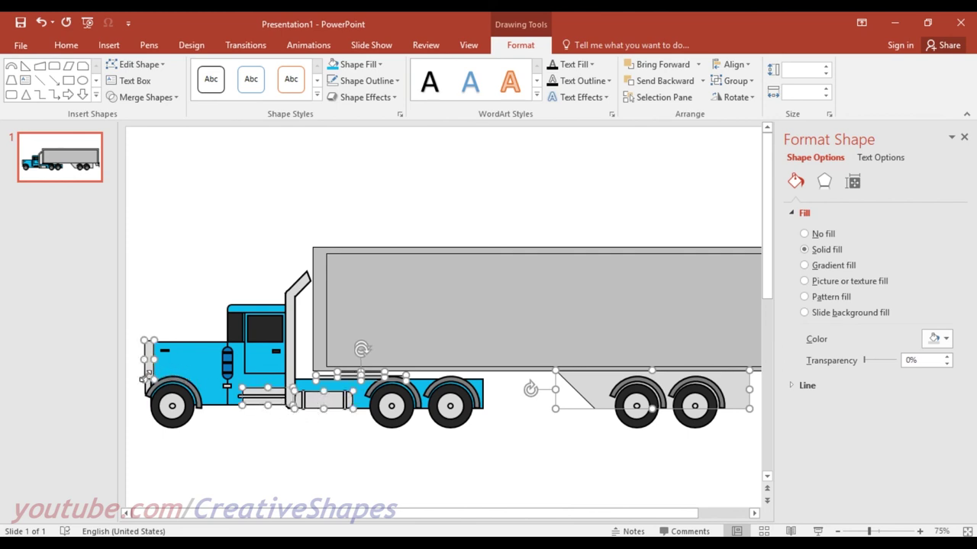
{"action": "left_click", "coordinate": [380, 66]}
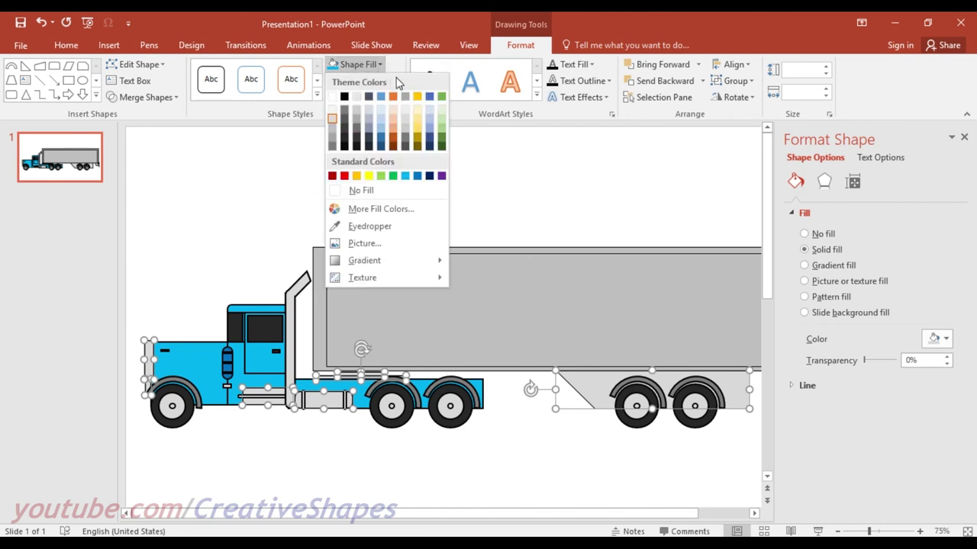
{"action": "left_click", "coordinate": [380, 146]}
{"action": "left_click", "coordinate": [428, 158]}
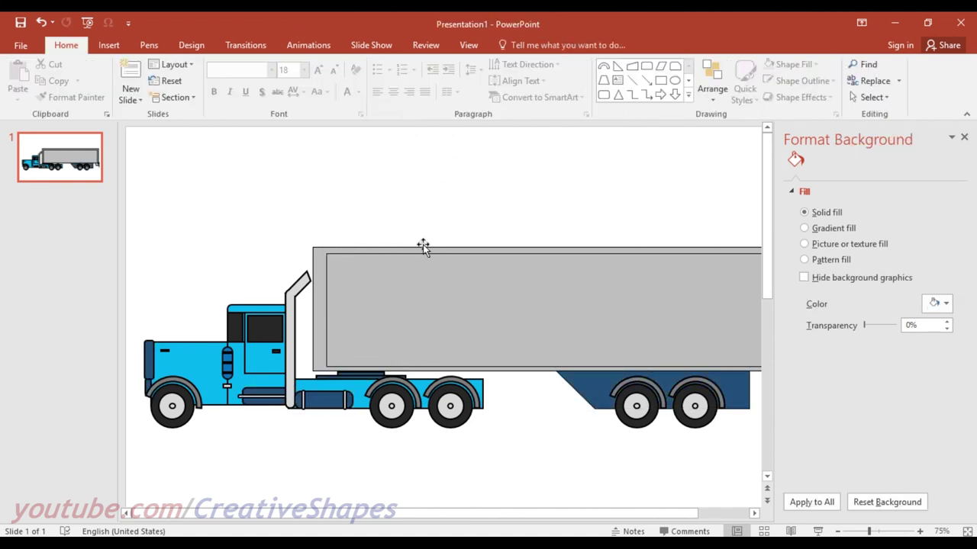
Fill the grey trailer box dark blue to match its lower section.
{"action": "left_click", "coordinate": [226, 362]}
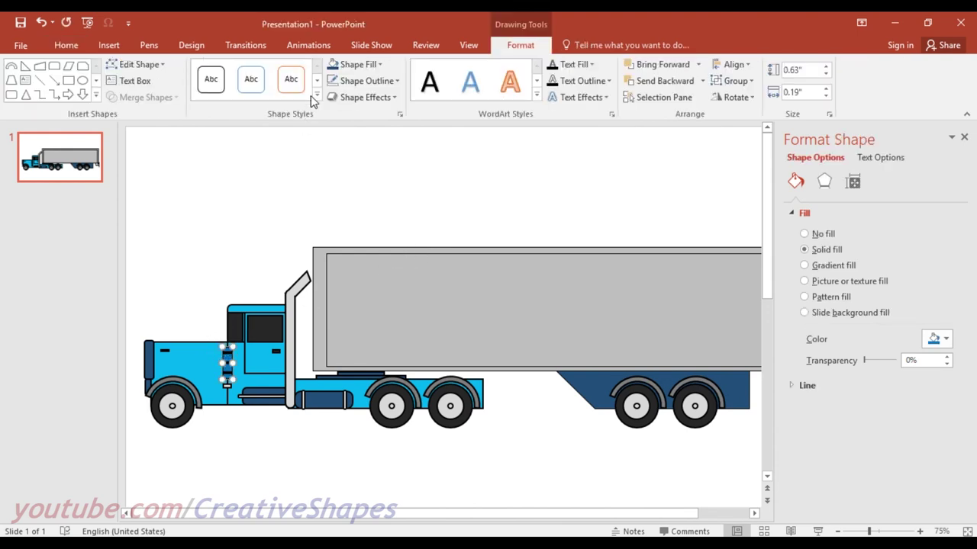
{"action": "left_click", "coordinate": [338, 168]}
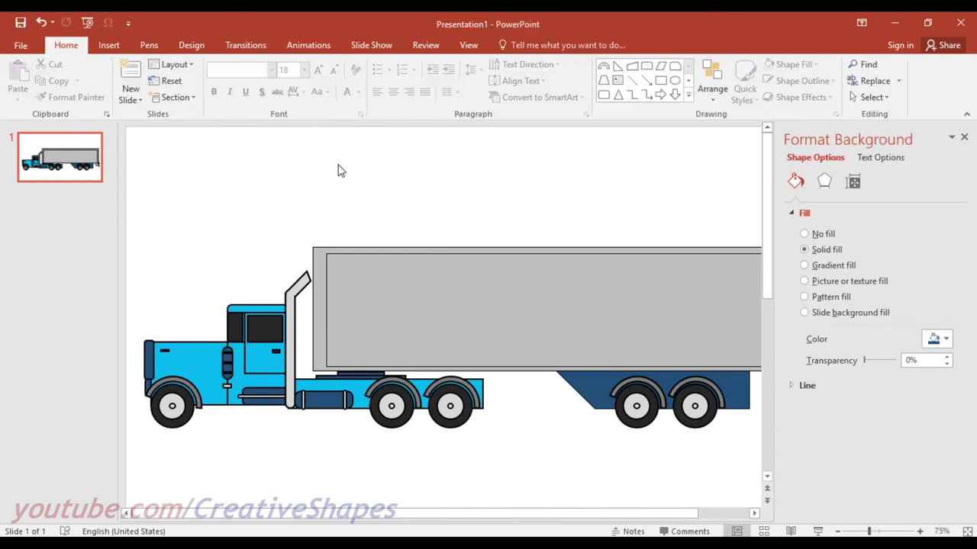
{"action": "left_click", "coordinate": [345, 246]}
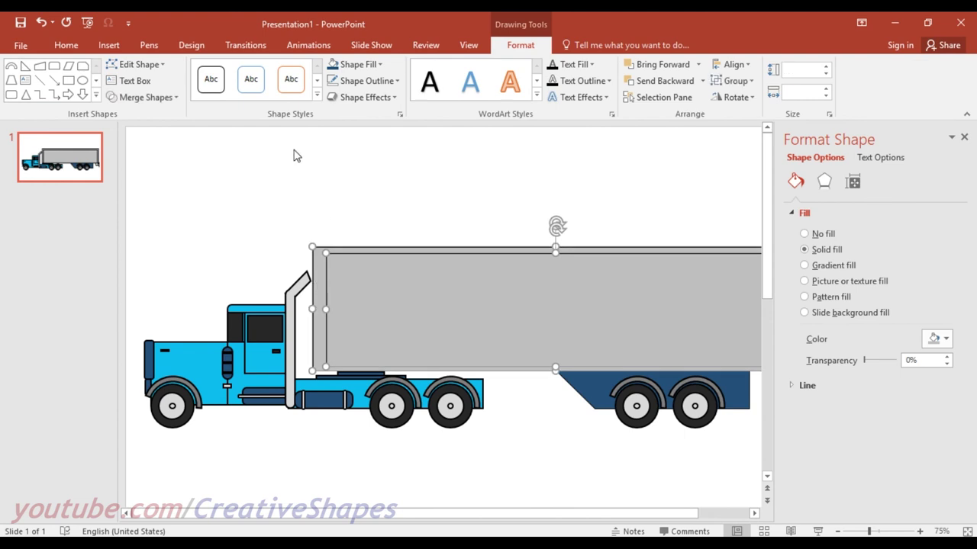
{"action": "left_click", "coordinate": [334, 64]}
{"action": "left_click", "coordinate": [336, 165]}
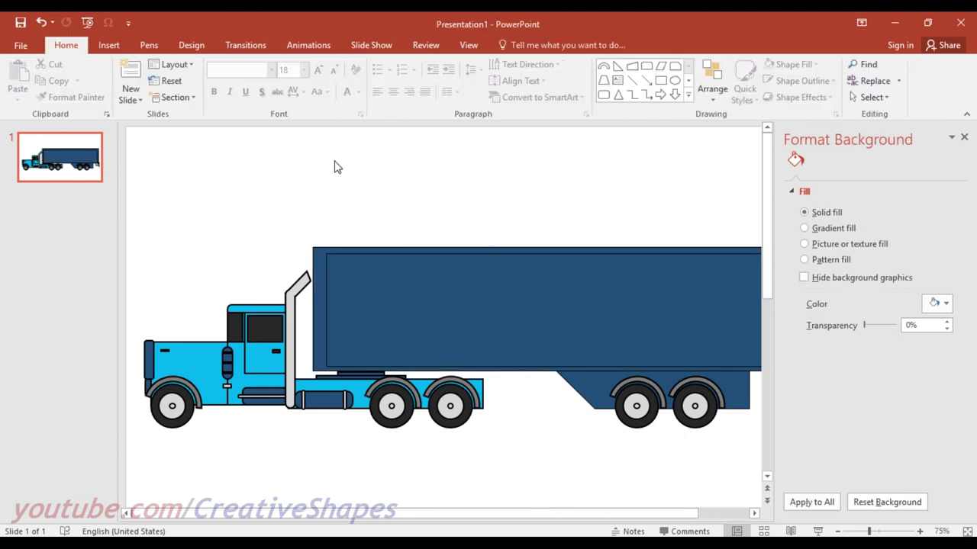
{"action": "scroll", "coordinate": [336, 166], "scroll_direction": "down", "scroll_amount": 1}
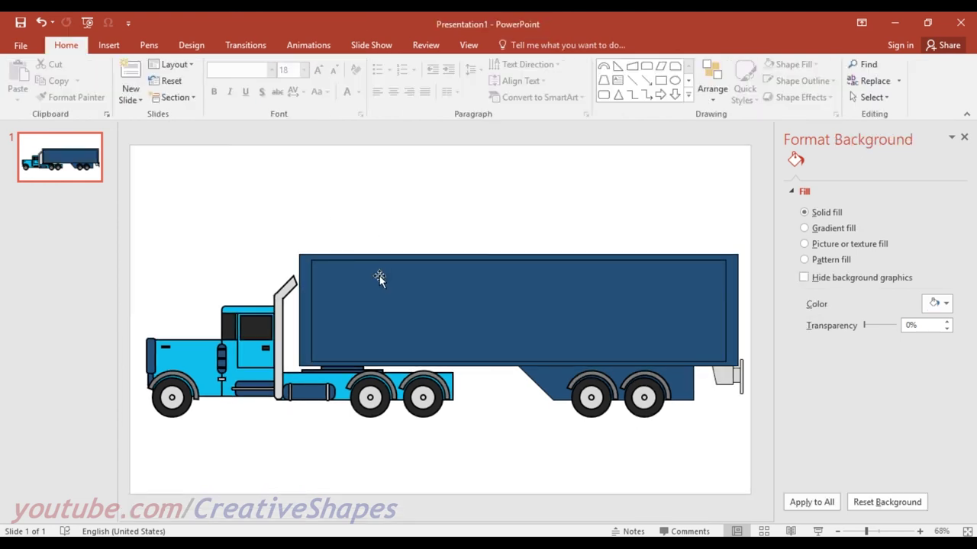
Copy the inner trailer panel, narrow it into a thin vertical rib, and place two at the trailer front.
{"action": "left_click", "coordinate": [589, 317]}
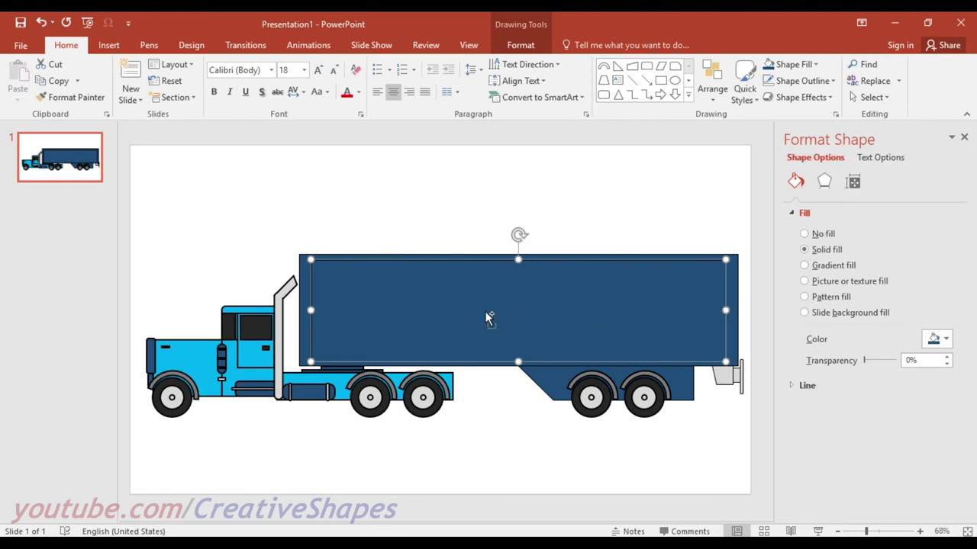
{"action": "left_click_drag", "start_coordinate": [491, 316], "coordinate": [463, 203]}
{"action": "left_click_drag", "start_coordinate": [726, 208], "coordinate": [316, 220]}
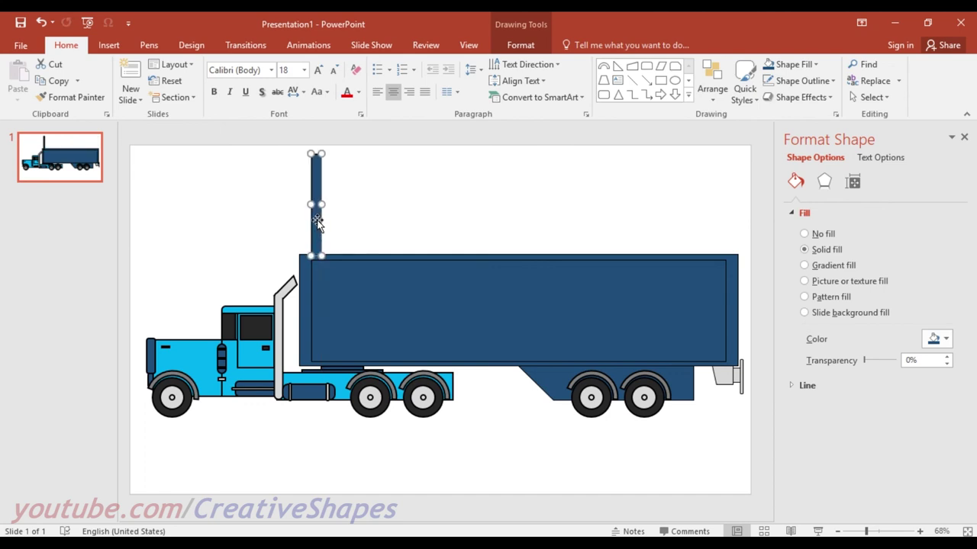
{"action": "mouse_move", "coordinate": [320, 218]}
{"action": "left_mouse_down"}
{"action": "mouse_move", "coordinate": [323, 327]}
{"action": "mouse_move", "coordinate": [344, 336]}
{"action": "left_mouse_up"}
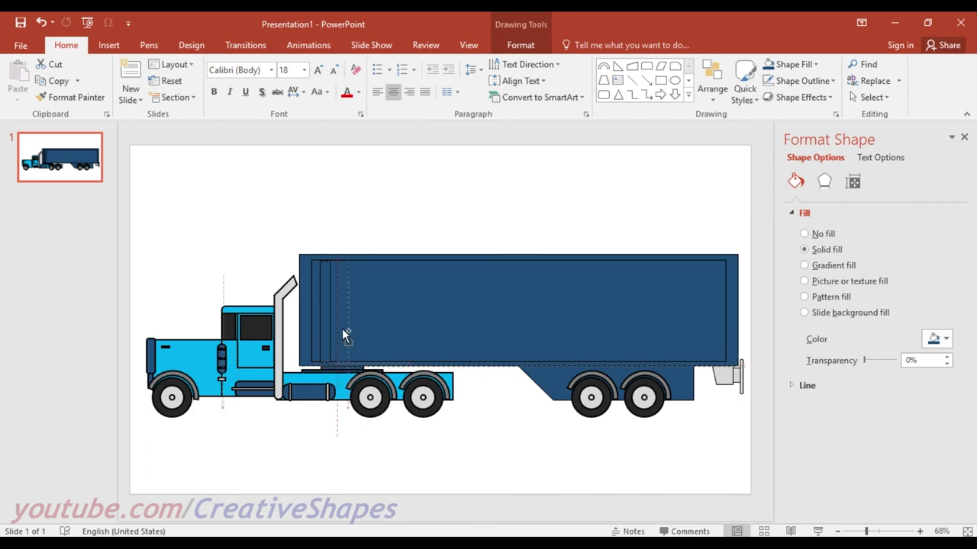
{"action": "mouse_move", "coordinate": [343, 334]}
{"action": "left_mouse_down"}
{"action": "mouse_move", "coordinate": [352, 336]}
{"action": "mouse_move", "coordinate": [343, 329]}
{"action": "left_mouse_up"}
Duplicate groups of ribs rightward along the full length of the trailer.
{"action": "left_click", "coordinate": [326, 333], "text": "shift"}
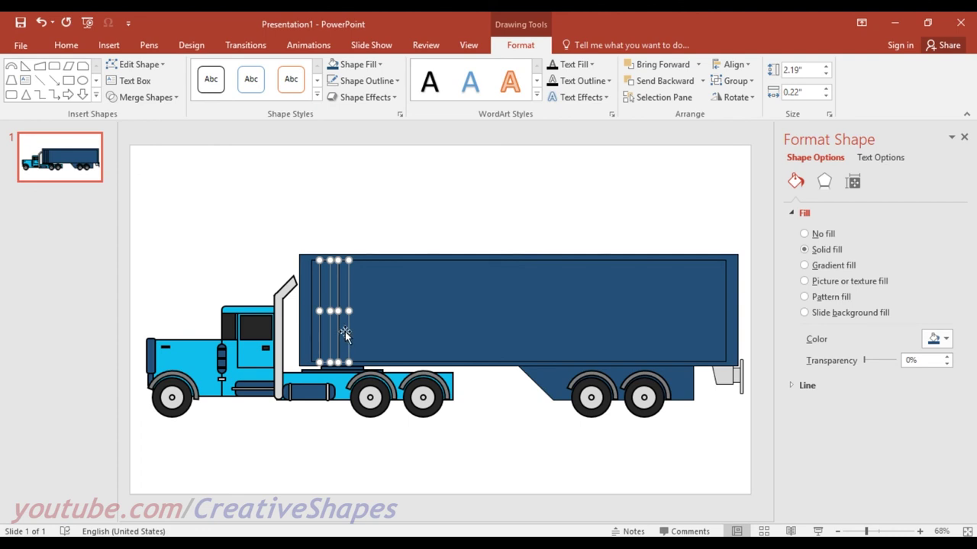
{"action": "left_click_drag", "start_coordinate": [344, 333], "coordinate": [380, 333]}
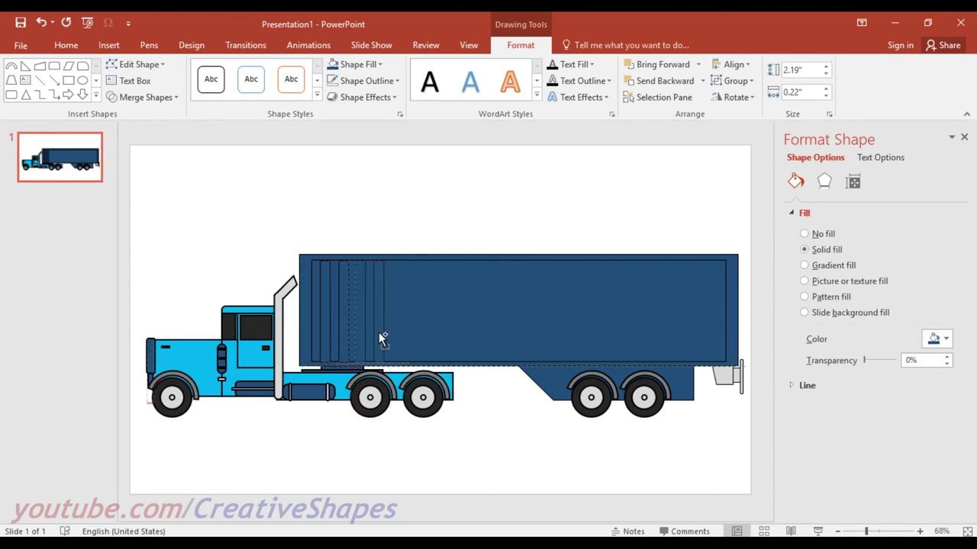
{"action": "left_click_drag", "start_coordinate": [381, 333], "coordinate": [382, 334]}
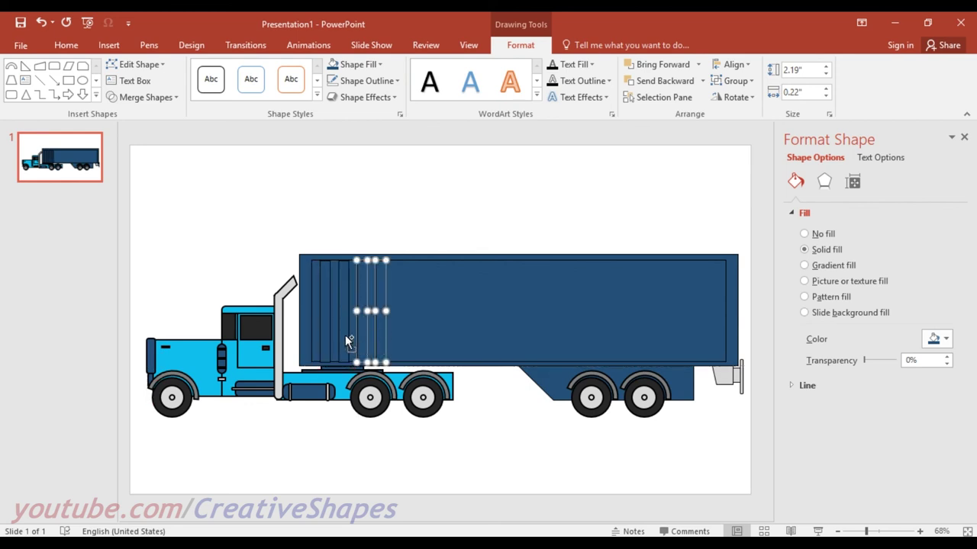
{"action": "left_click", "coordinate": [325, 334], "text": "shift"}
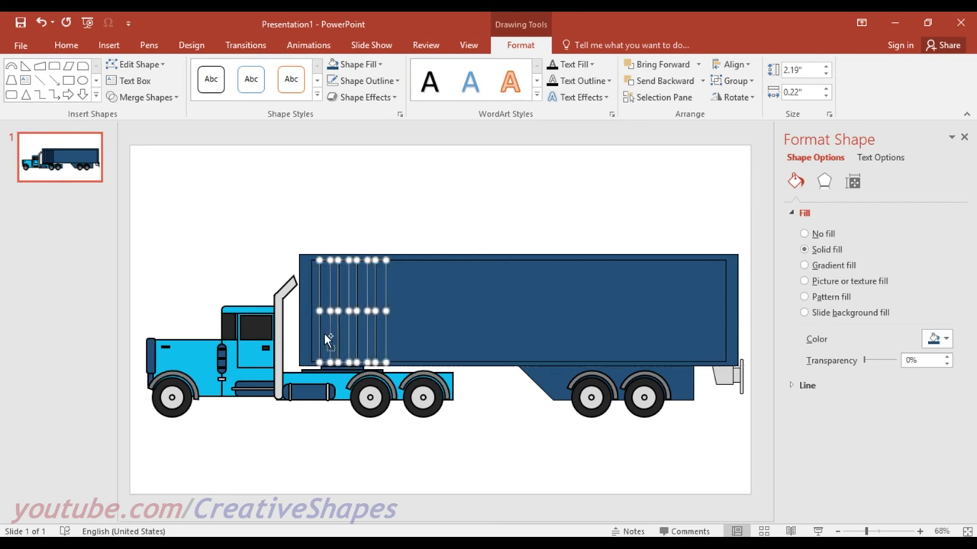
{"action": "left_click_drag", "start_coordinate": [380, 333], "coordinate": [453, 335]}
{"action": "left_click", "coordinate": [379, 335], "text": "shift"}
{"action": "left_click", "coordinate": [363, 334], "text": "shift"}
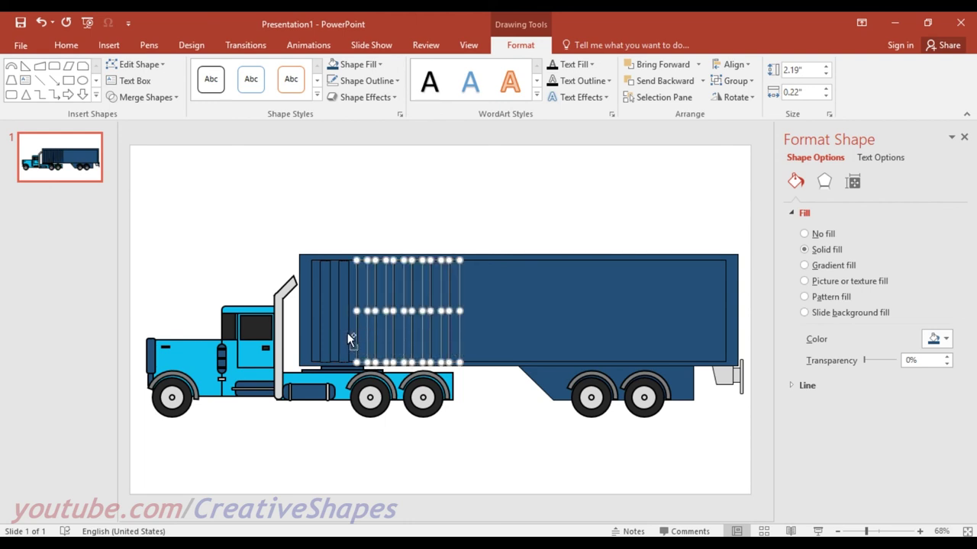
{"action": "left_click", "coordinate": [347, 333], "text": "shift"}
{"action": "left_click", "coordinate": [324, 333], "text": "shift"}
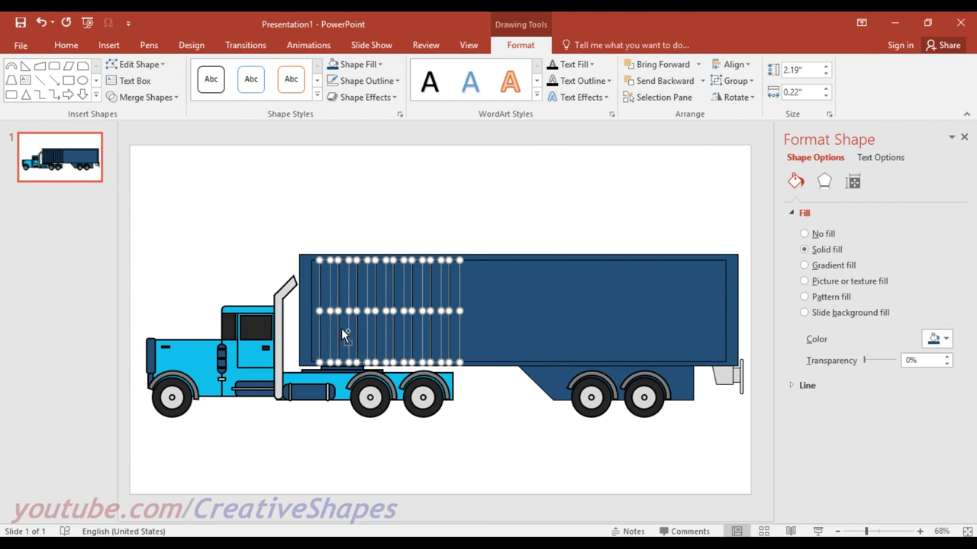
{"action": "mouse_move", "coordinate": [339, 331]}
{"action": "left_mouse_down"}
{"action": "mouse_move", "coordinate": [500, 335]}
{"action": "mouse_move", "coordinate": [491, 333]}
{"action": "left_mouse_up"}
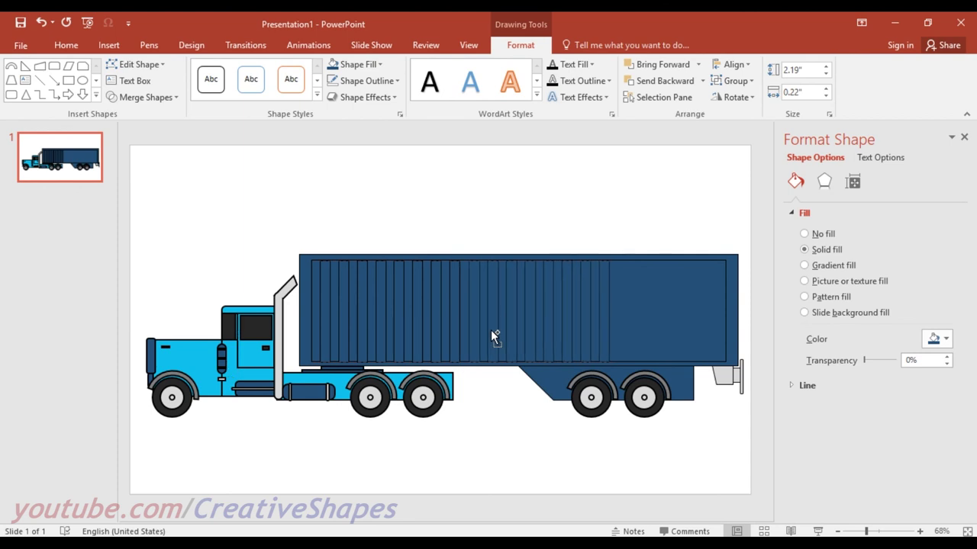
{"action": "left_click", "coordinate": [490, 330]}
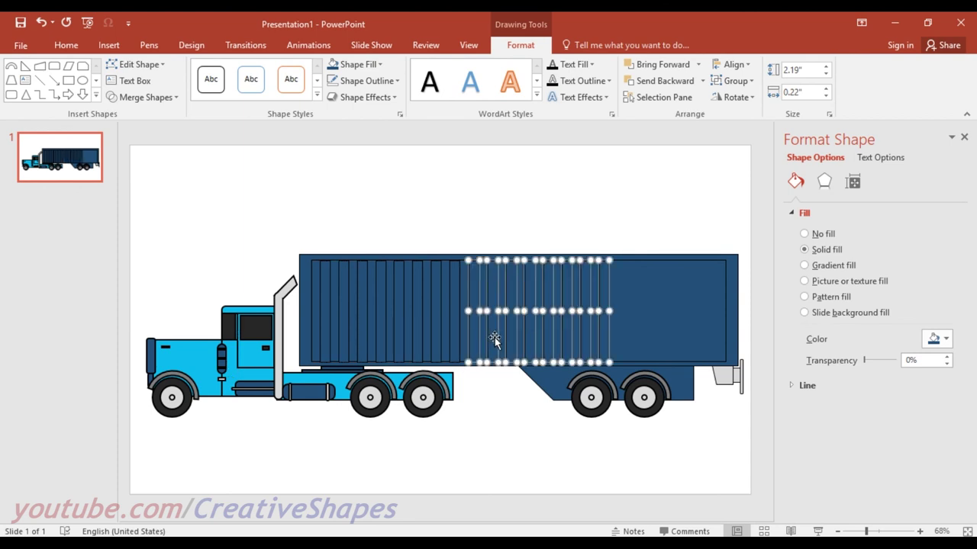
{"action": "mouse_move", "coordinate": [492, 333]}
{"action": "left_mouse_down"}
{"action": "mouse_move", "coordinate": [675, 336]}
{"action": "mouse_move", "coordinate": [641, 336]}
{"action": "left_mouse_up"}
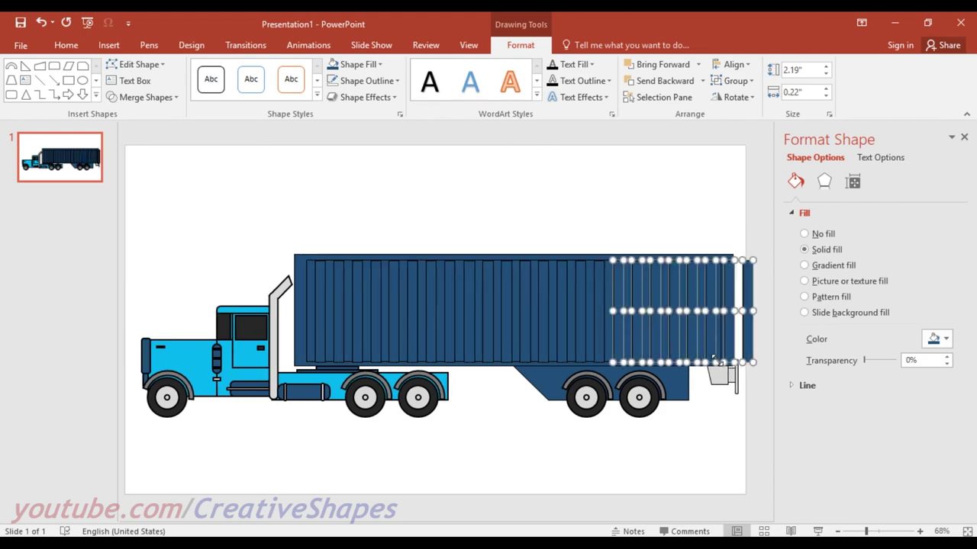
Delete the stray ribs extending past the trailer's rear end.
{"action": "scroll", "coordinate": [709, 497], "scroll_direction": "up", "scroll_amount": 3, "text": "ctrl"}
{"action": "left_click", "coordinate": [710, 497]}
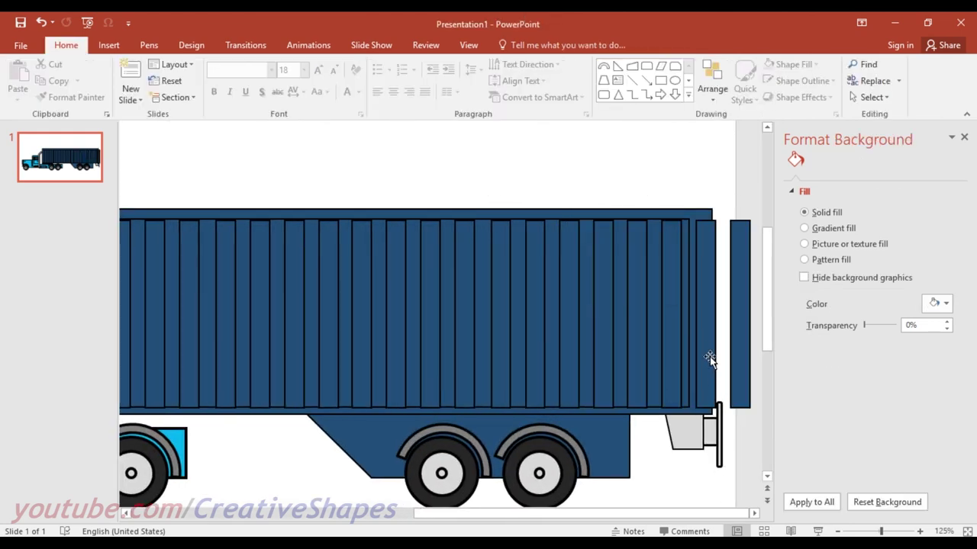
{"action": "left_click", "coordinate": [709, 360]}
{"action": "key", "text": "Escape"}
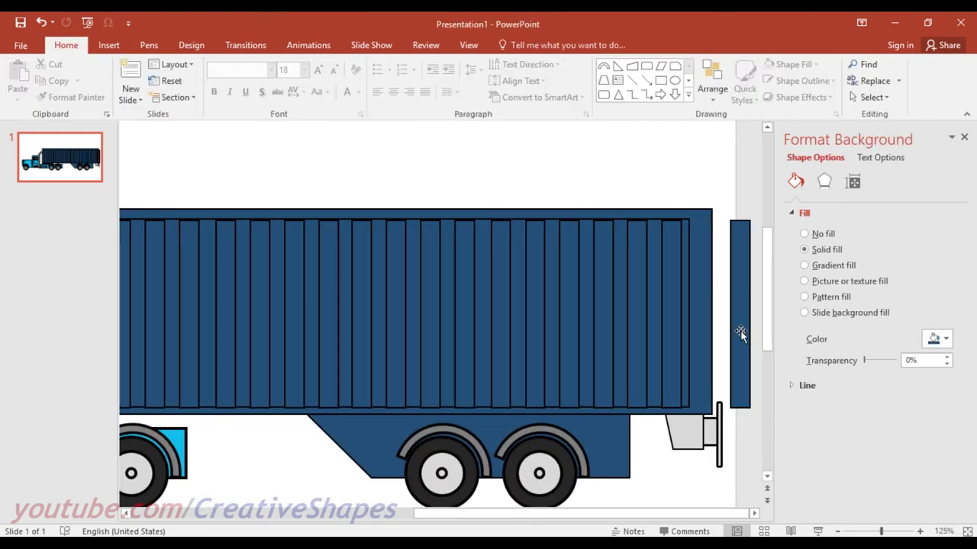
{"action": "left_click", "coordinate": [740, 330]}
{"action": "key", "text": "Delete"}
{"action": "scroll", "coordinate": [712, 334], "scroll_direction": "down", "scroll_amount": 1, "text": "ctrl"}
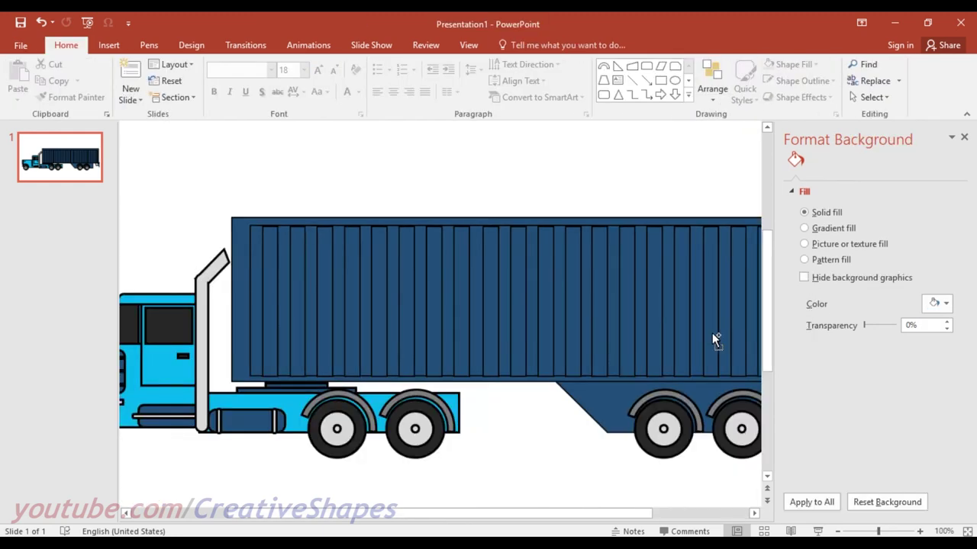
{"action": "scroll", "coordinate": [712, 335], "scroll_direction": "down", "scroll_amount": 1, "text": "ctrl"}
{"action": "scroll", "coordinate": [717, 334], "scroll_direction": "down", "scroll_amount": 1, "text": "ctrl"}
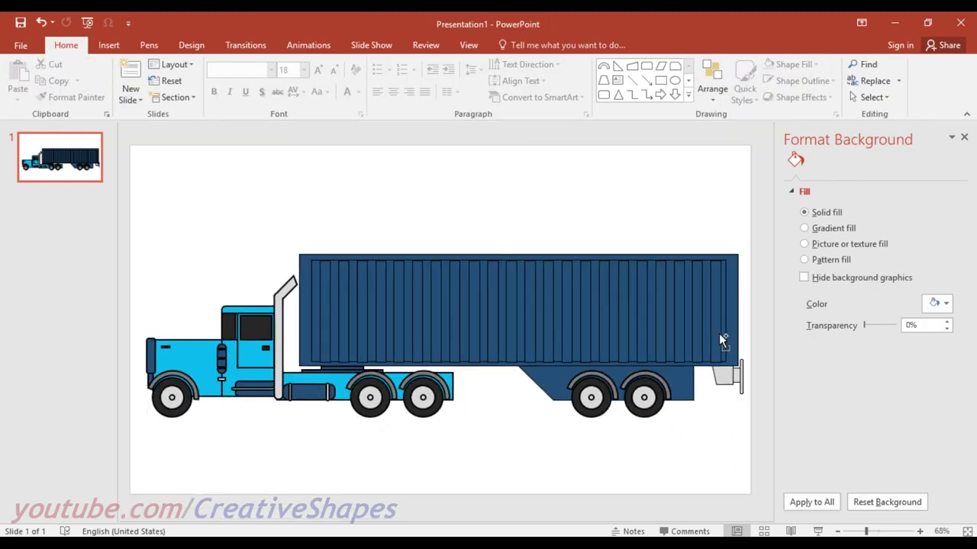
{"action": "left_click_drag", "start_coordinate": [721, 335], "coordinate": [741, 338]}
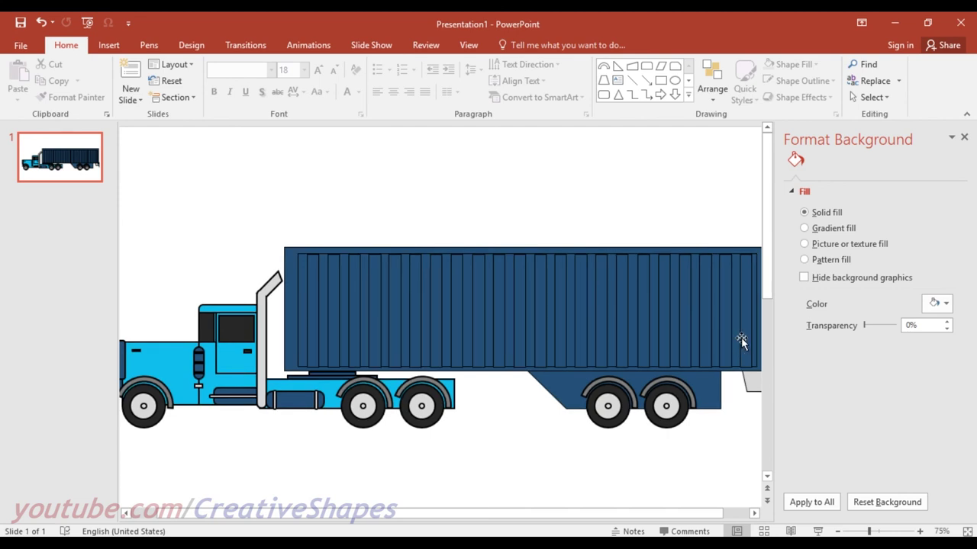
Delete the extra rib at the trailer's right edge and multi-select the rear and middle ribs.
{"action": "left_click", "coordinate": [743, 335]}
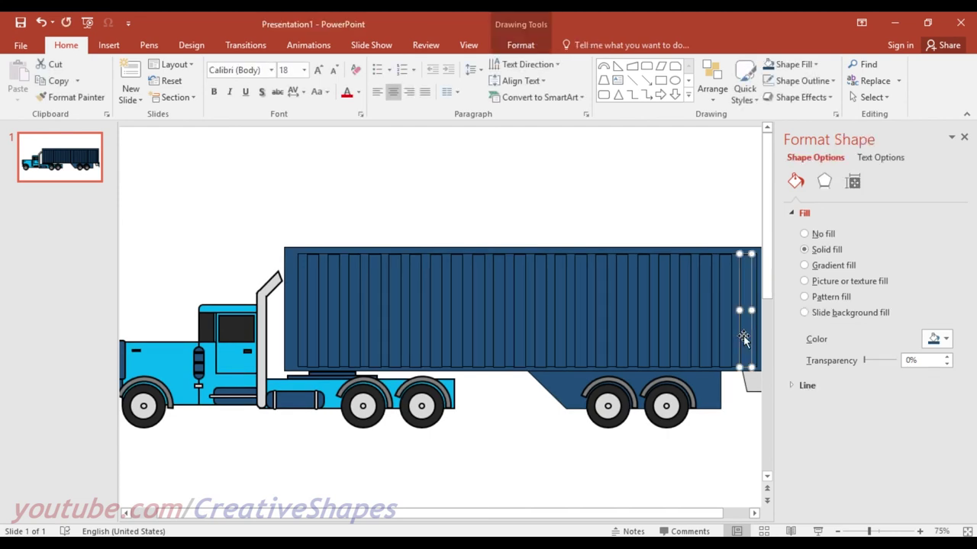
{"action": "key", "text": "Delete"}
{"action": "left_click", "coordinate": [724, 322]}
{"action": "left_click", "coordinate": [705, 317], "text": "shift"}
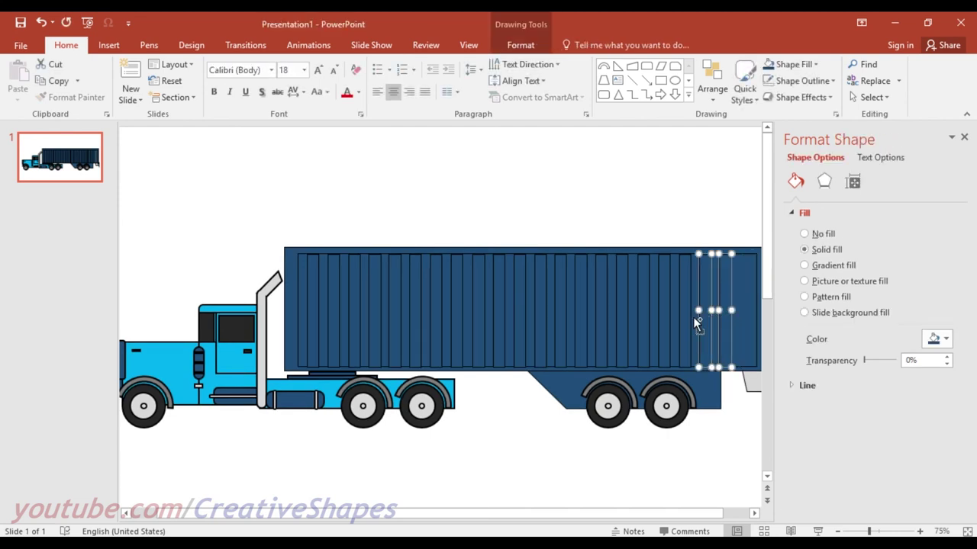
{"action": "left_click", "coordinate": [685, 318], "text": "shift"}
{"action": "left_click", "coordinate": [662, 319], "text": "shift"}
{"action": "left_click", "coordinate": [643, 318], "text": "shift"}
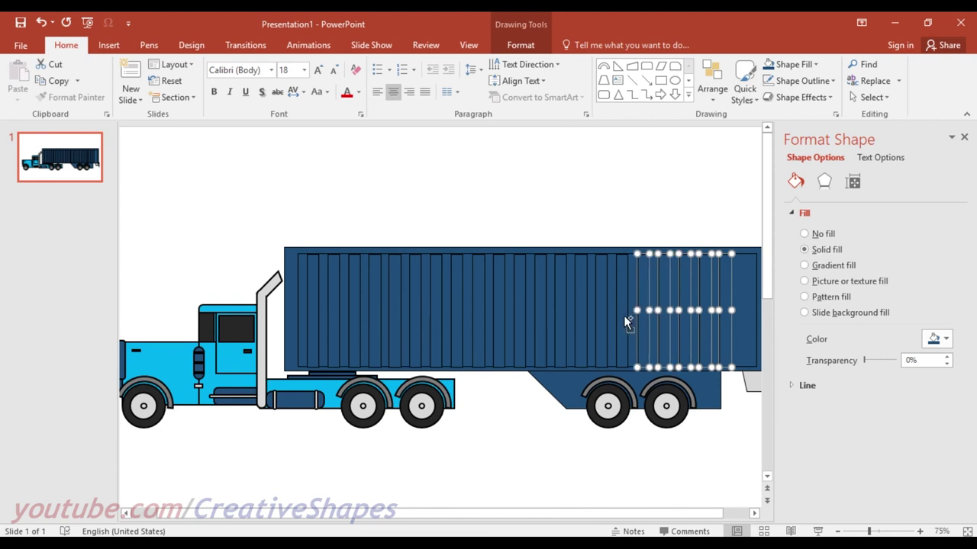
{"action": "left_click", "coordinate": [623, 315], "text": "shift"}
{"action": "left_click", "coordinate": [602, 317], "text": "shift"}
{"action": "left_click", "coordinate": [579, 328], "text": "shift"}
{"action": "left_click", "coordinate": [559, 327], "text": "shift"}
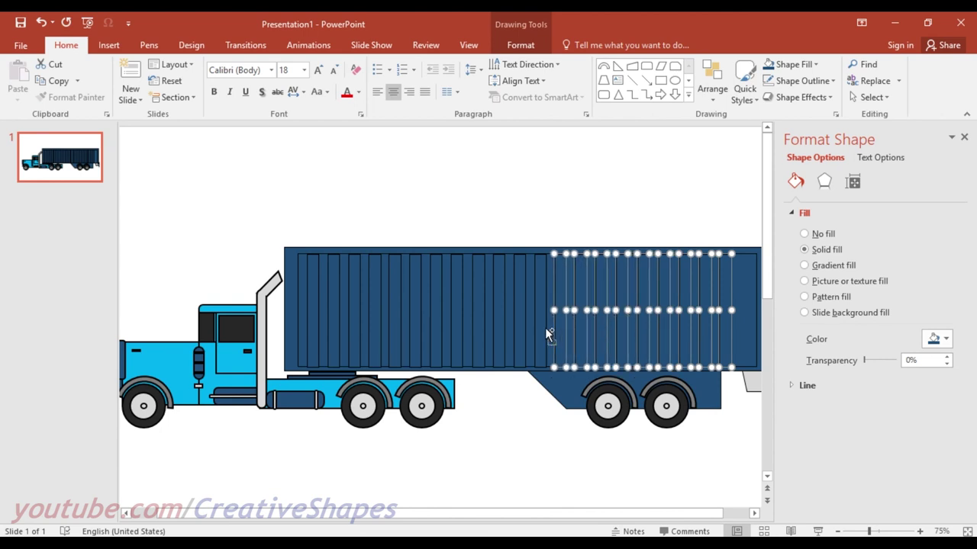
{"action": "left_click", "coordinate": [538, 328], "text": "shift"}
{"action": "left_click", "coordinate": [518, 329], "text": "shift"}
Add the remaining ribs through the leftmost one, excluding the container, and bring up Group options.
{"action": "left_click", "coordinate": [498, 335], "text": "shift"}
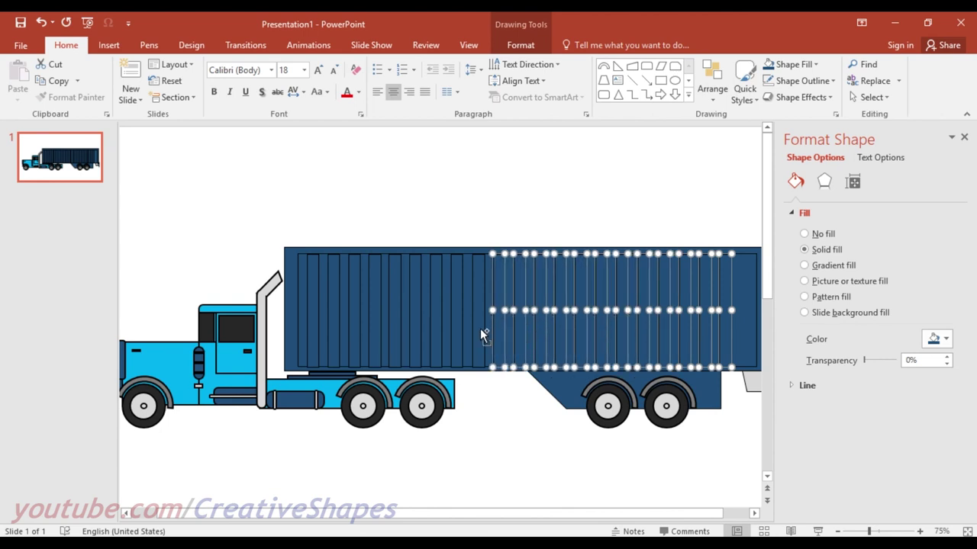
{"action": "left_click", "coordinate": [479, 330], "text": "shift"}
{"action": "left_click", "coordinate": [454, 329], "text": "shift"}
{"action": "left_click", "coordinate": [435, 330], "text": "shift"}
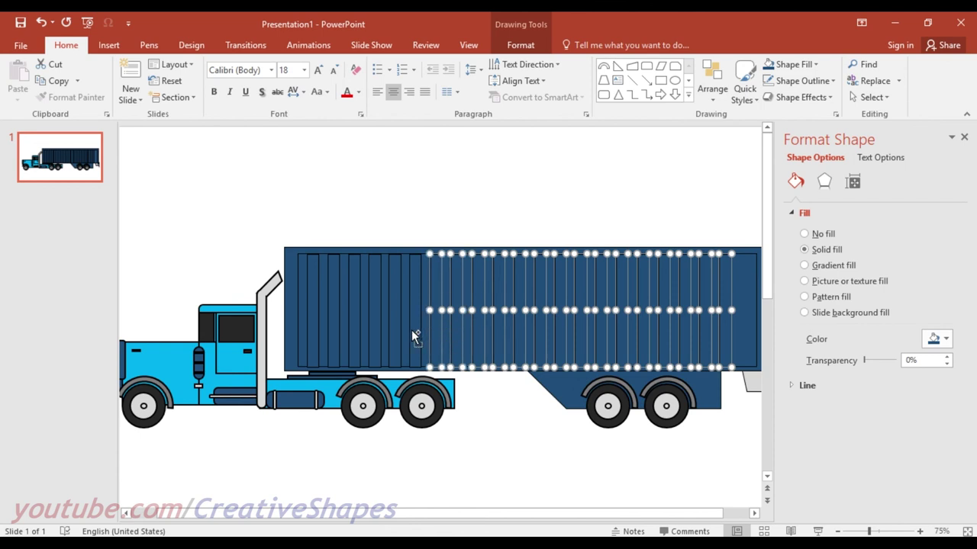
{"action": "left_click", "coordinate": [405, 333], "text": "shift"}
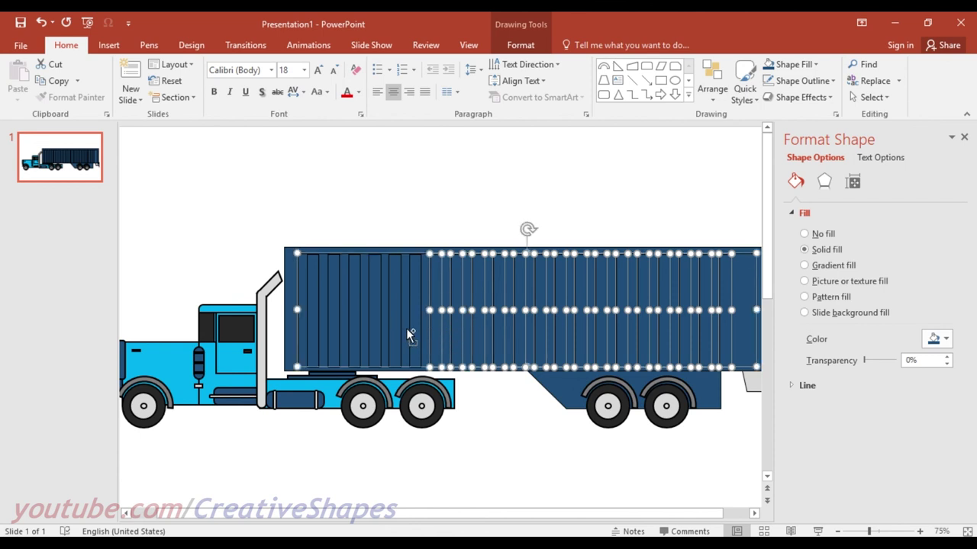
{"action": "left_click", "coordinate": [406, 328], "text": "shift"}
{"action": "left_click", "coordinate": [411, 330], "text": "shift"}
{"action": "left_click", "coordinate": [384, 330], "text": "shift"}
{"action": "left_click", "coordinate": [356, 334], "text": "shift"}
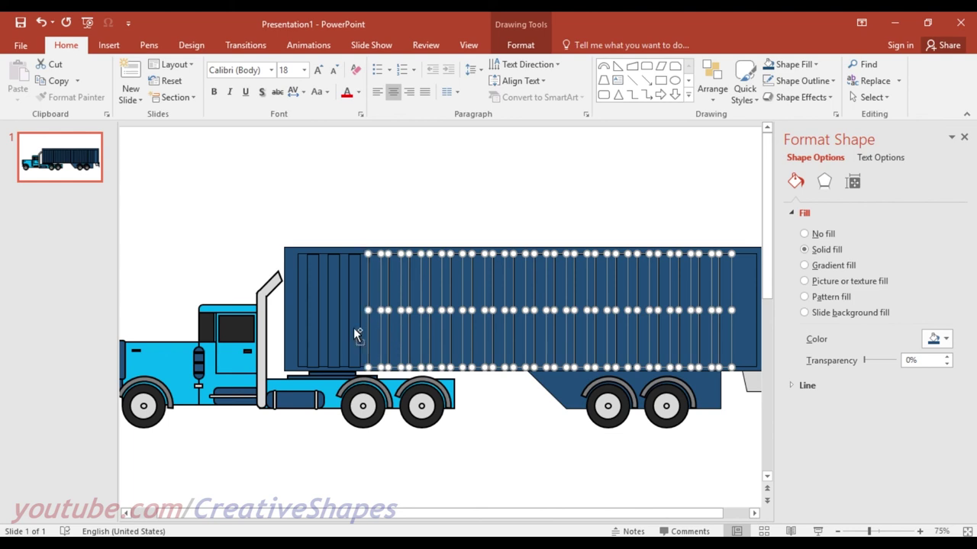
{"action": "left_click", "coordinate": [345, 327], "text": "shift"}
{"action": "left_click", "coordinate": [335, 325], "text": "shift"}
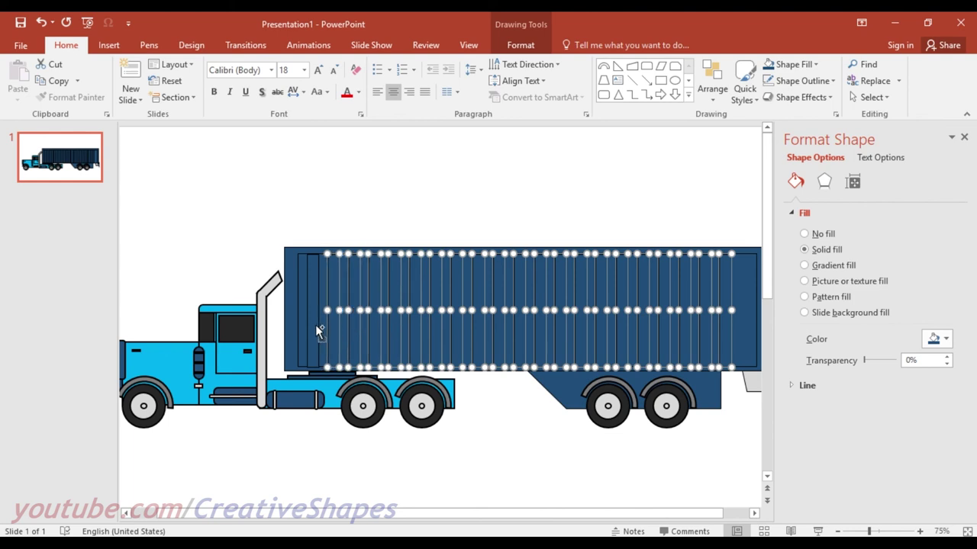
{"action": "left_click", "coordinate": [313, 330], "text": "shift"}
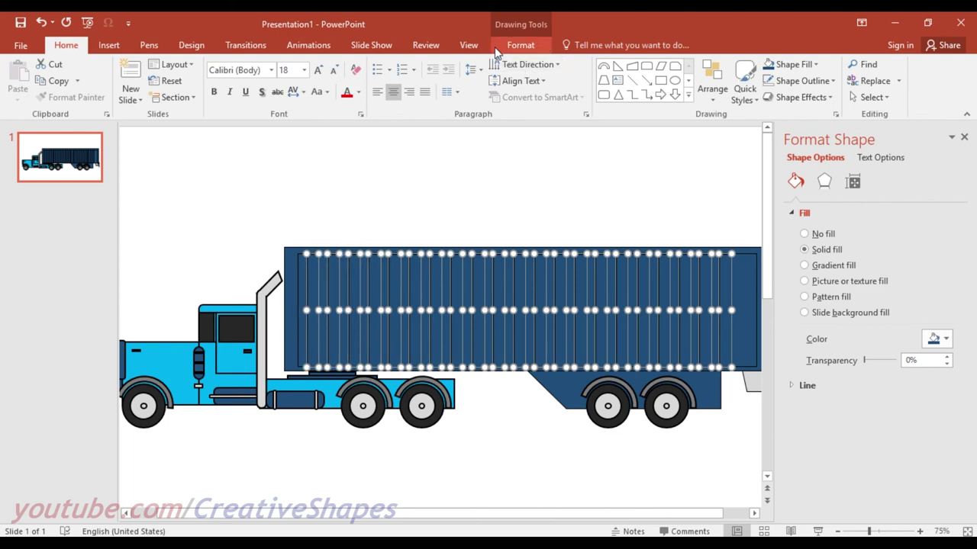
{"action": "left_click", "coordinate": [520, 45]}
{"action": "left_click", "coordinate": [736, 81]}
Group the selected ribs and nudge the group slightly right within the container.
{"action": "left_click", "coordinate": [737, 96]}
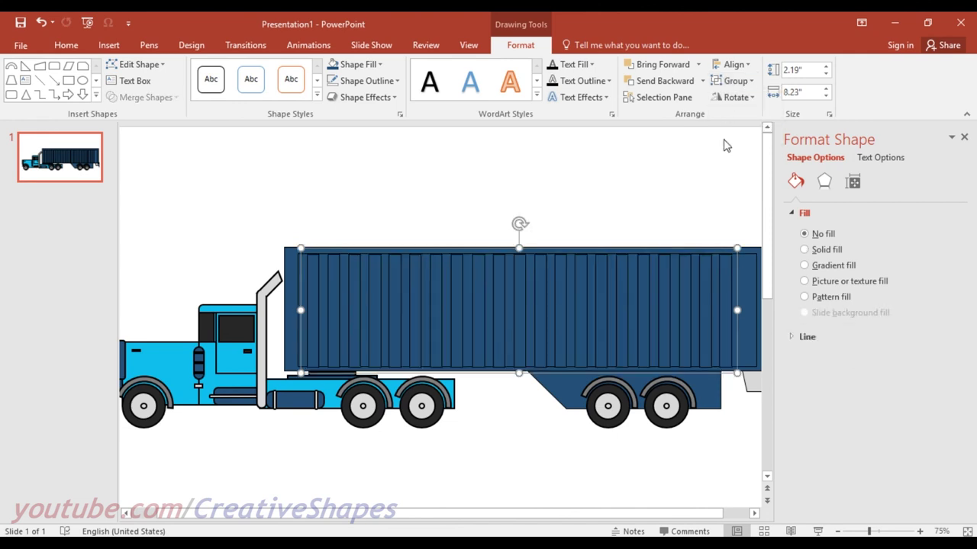
{"action": "left_click_drag", "start_coordinate": [737, 282], "coordinate": [738, 283]}
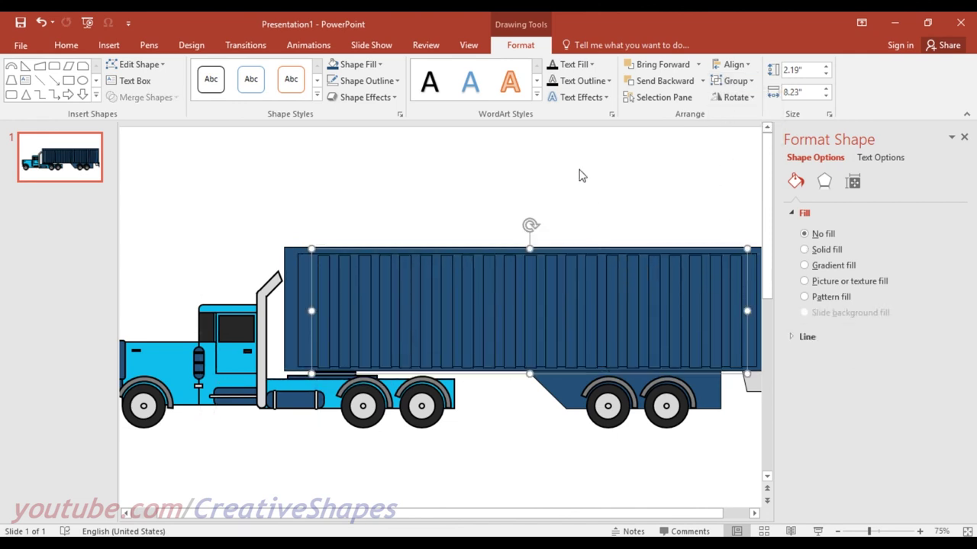
{"action": "left_click", "coordinate": [523, 310]}
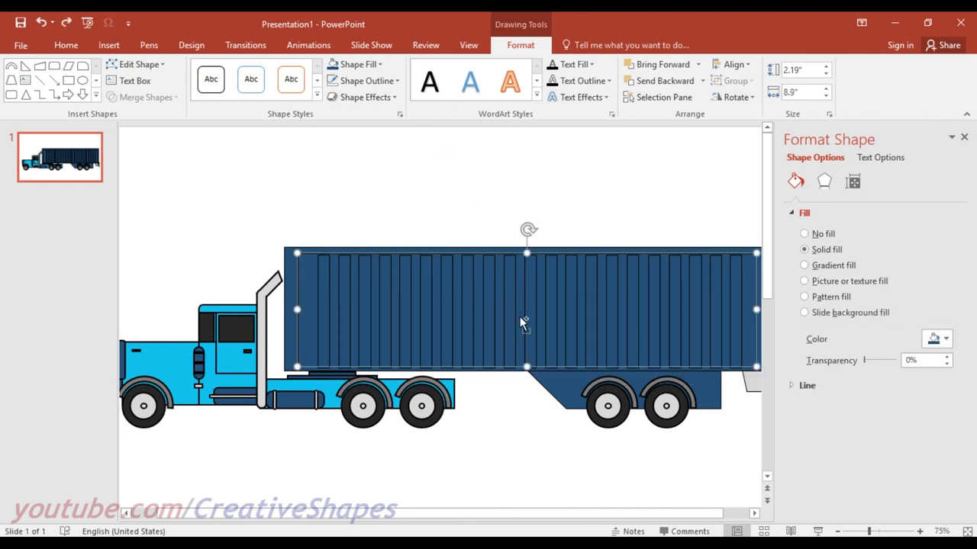
{"action": "key", "text": "Tab"}
{"action": "left_click", "coordinate": [531, 316]}
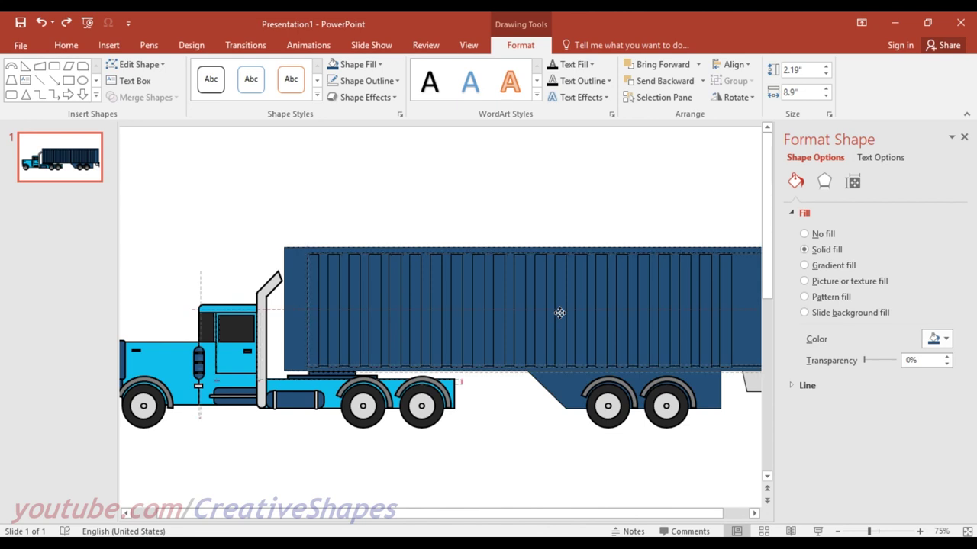
{"action": "left_click", "coordinate": [353, 307]}
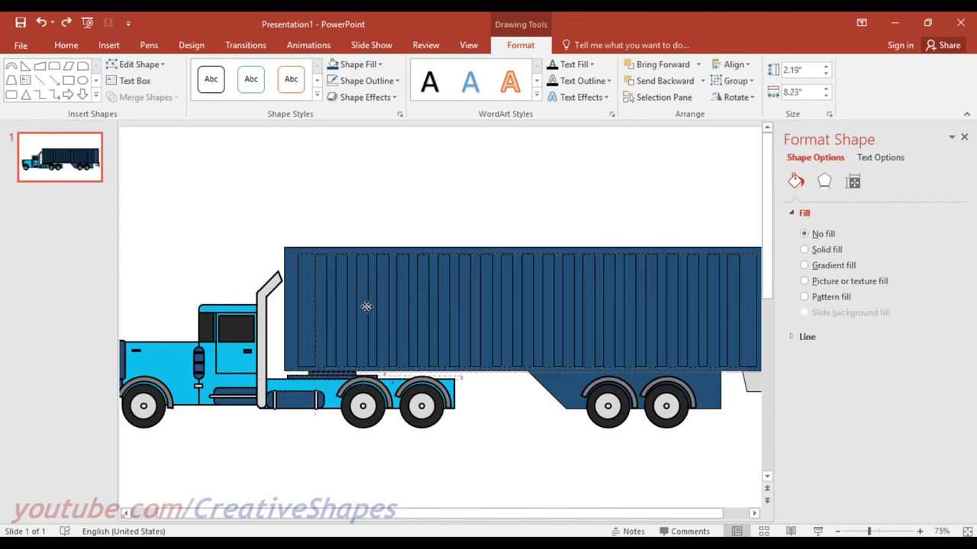
{"action": "left_click_drag", "start_coordinate": [367, 306], "coordinate": [367, 307]}
Reselect the rib group and bring up its Shape Fill colour choices.
{"action": "left_click", "coordinate": [330, 214]}
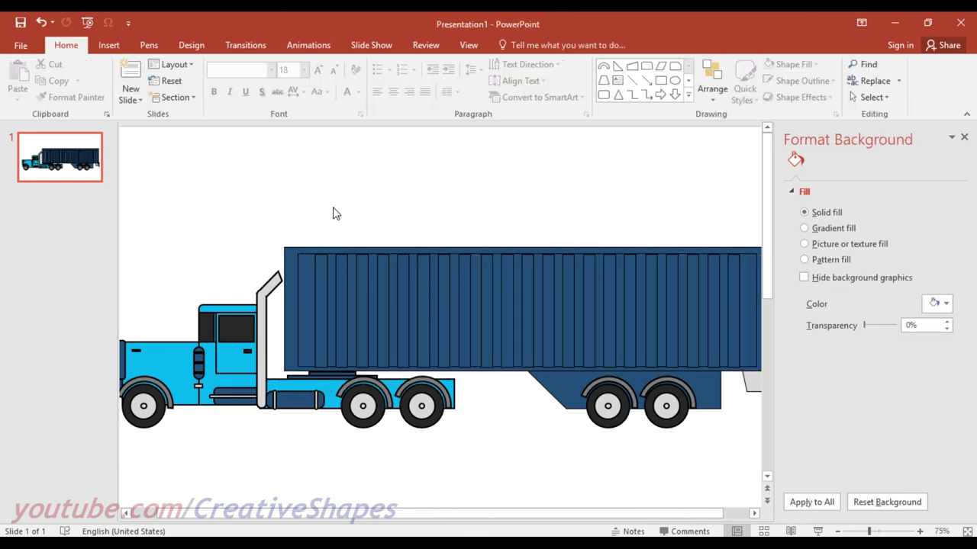
{"action": "left_click", "coordinate": [365, 290]}
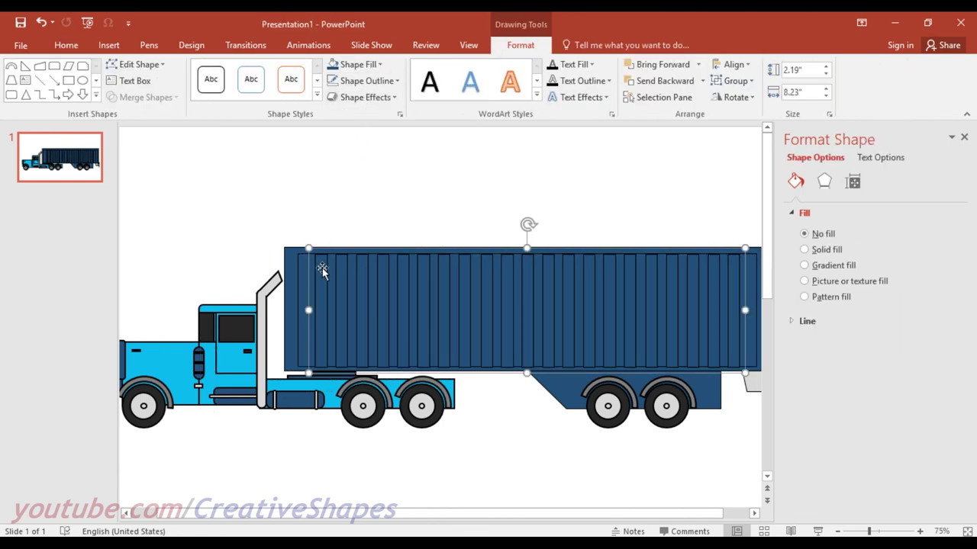
{"action": "left_click", "coordinate": [357, 64]}
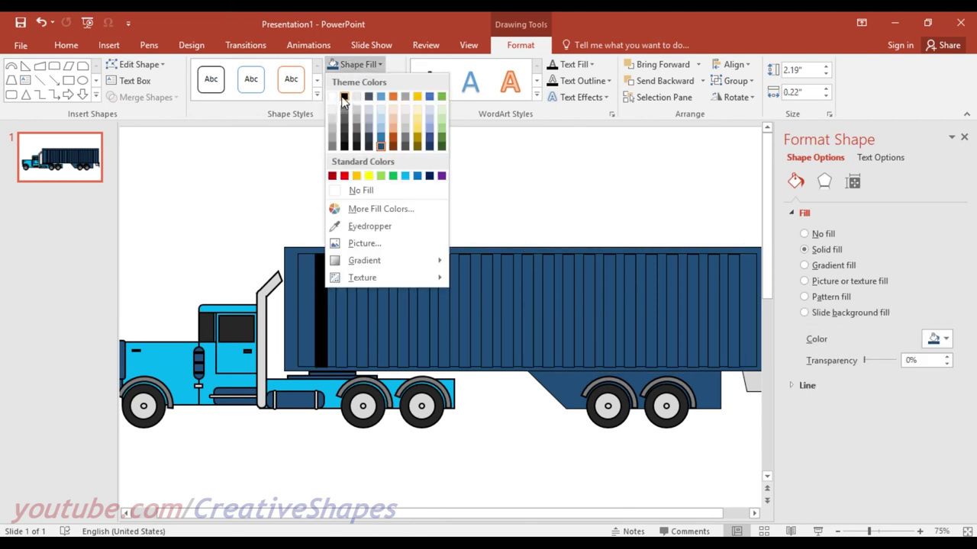
{"action": "left_click", "coordinate": [536, 298]}
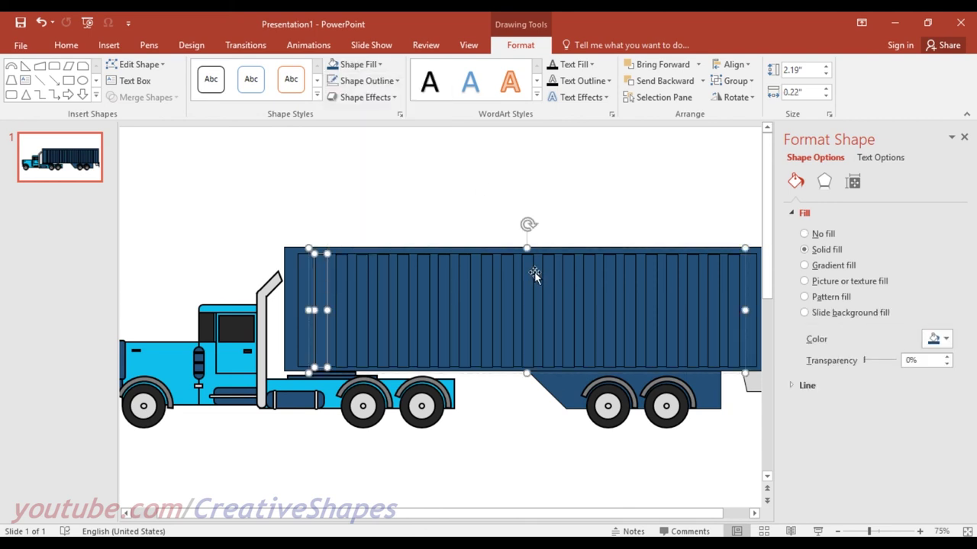
{"action": "left_click", "coordinate": [533, 262]}
{"action": "left_click", "coordinate": [322, 279]}
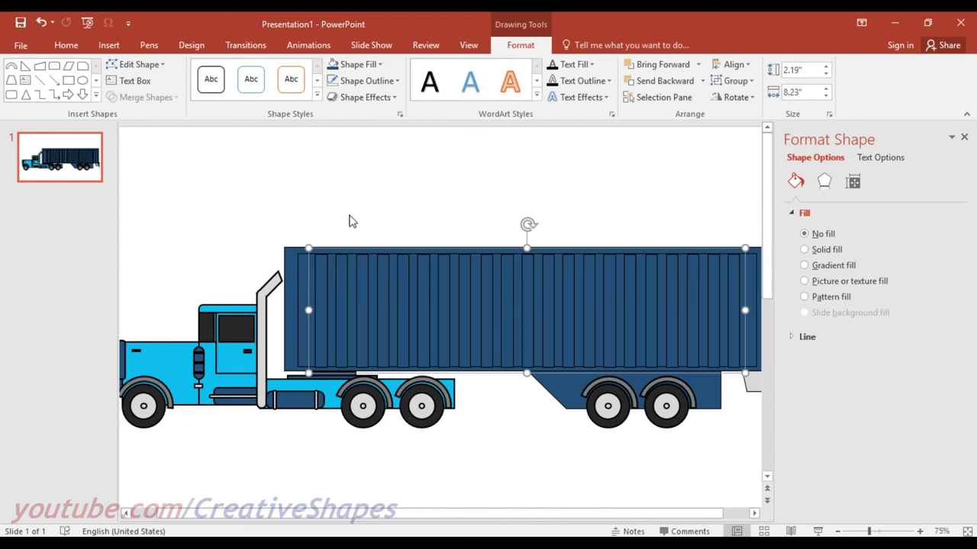
{"action": "left_click", "coordinate": [349, 65]}
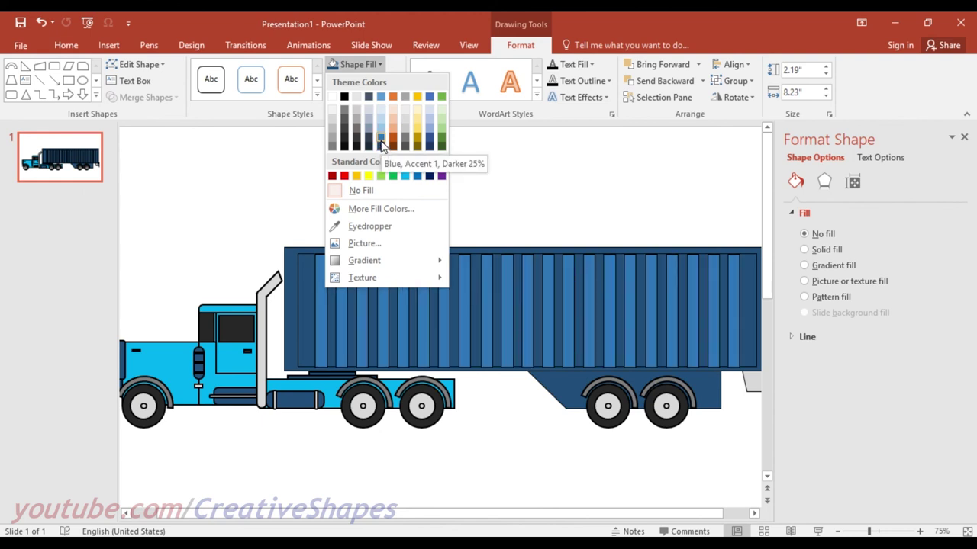
Fill the rib group with Blue, Accent 1, Darker 25% and deselect to view the stripes.
{"action": "left_click", "coordinate": [381, 145]}
{"action": "left_click", "coordinate": [338, 227]}
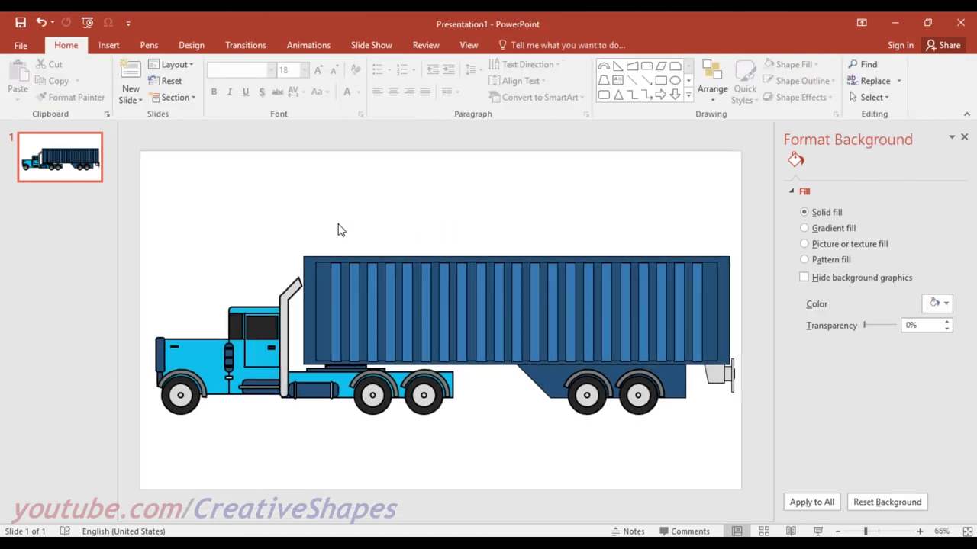
Undo the rib shapes so the trailer becomes a plain dark blue container.
{"action": "key", "text": "Tab"}
{"action": "key", "text": "Tab"}
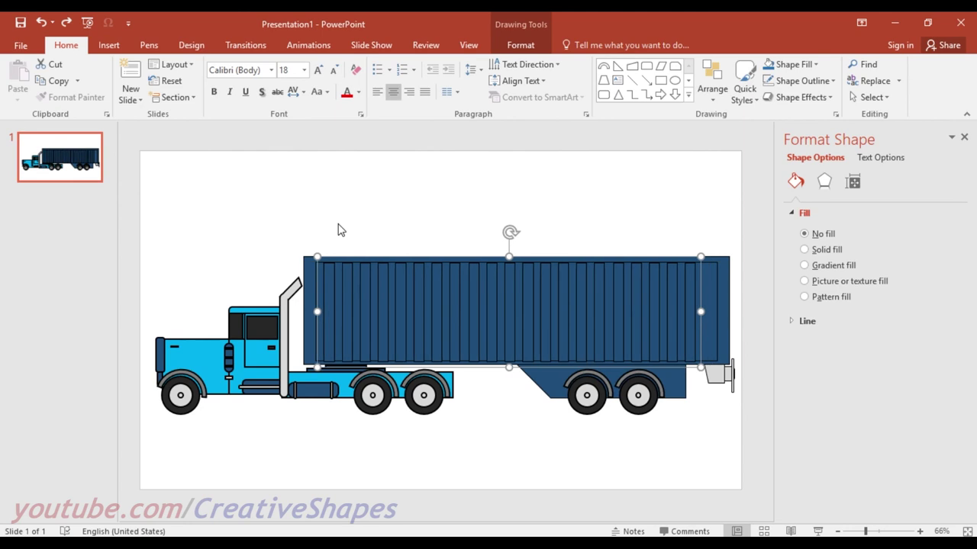
{"action": "key", "text": "Tab"}
{"action": "key", "text": "Tab"}
{"action": "key", "text": "Tab"}
{"action": "key", "text": "Tab"}
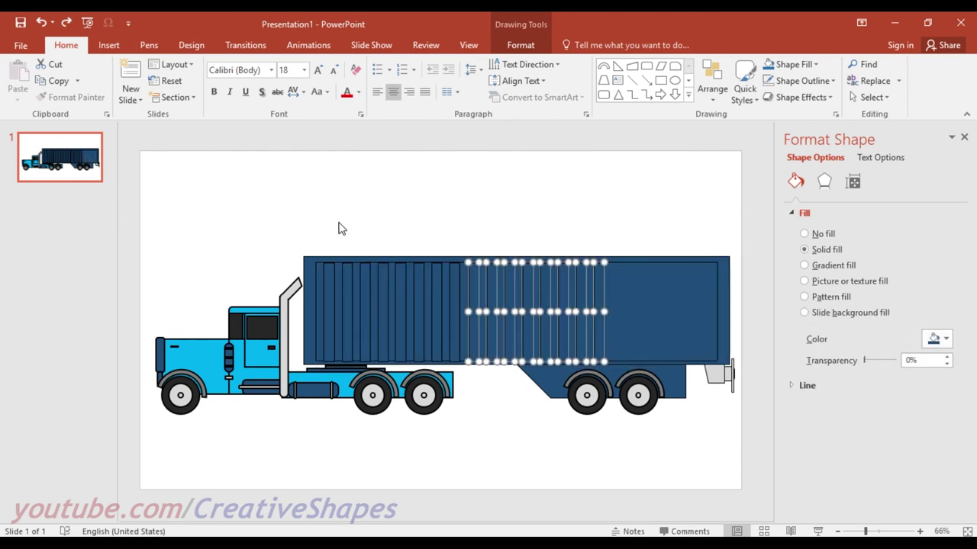
{"action": "key", "text": "Tab"}
{"action": "key", "text": "Tab"}
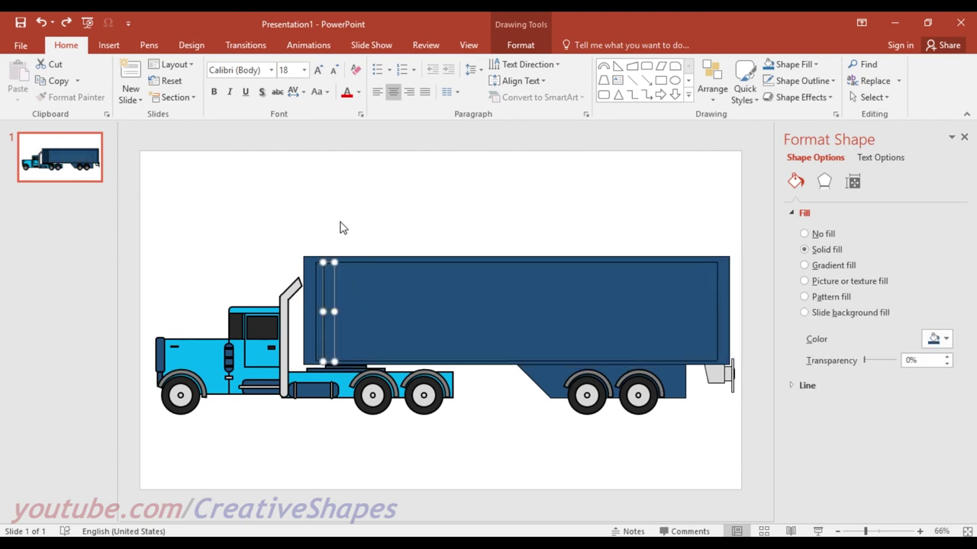
{"action": "key", "text": "ctrl+z"}
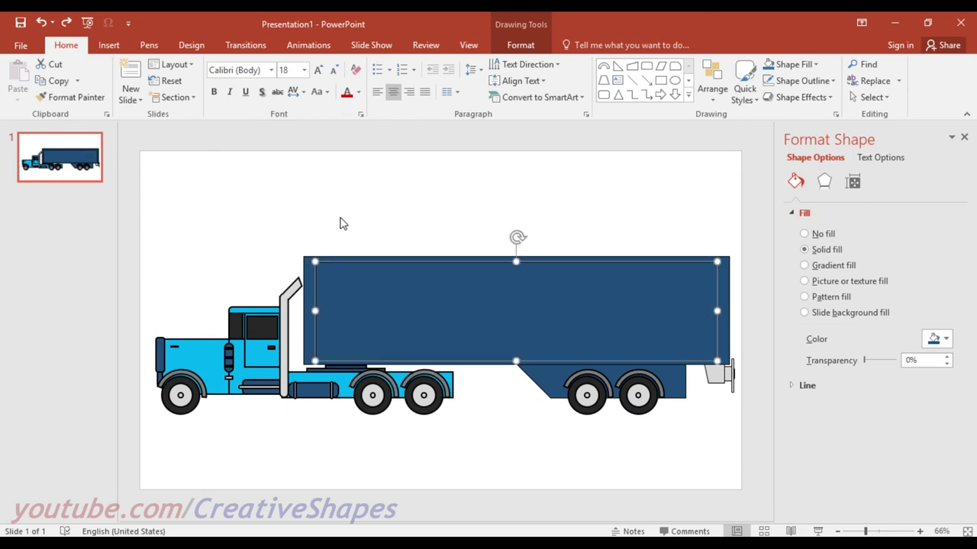
{"action": "left_click", "coordinate": [339, 217]}
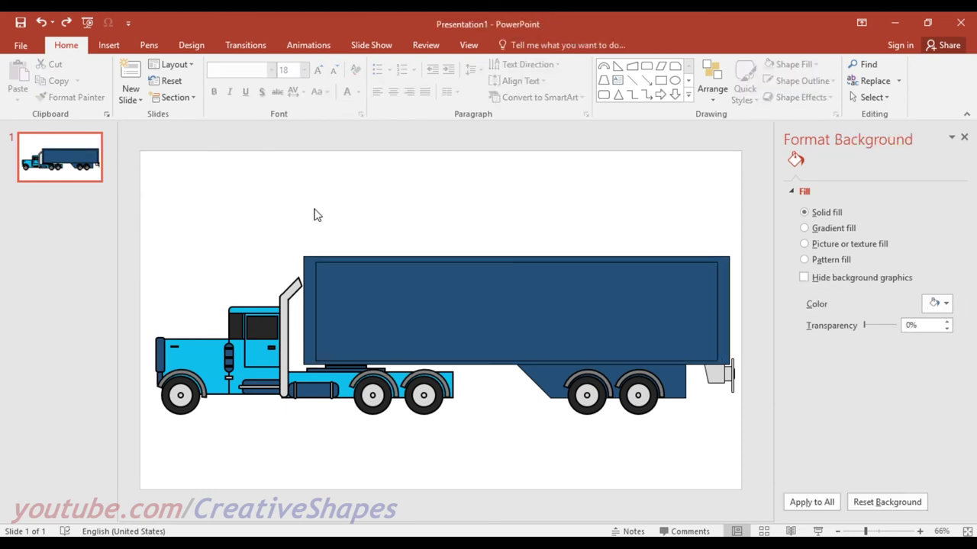
{"action": "left_click", "coordinate": [105, 45]}
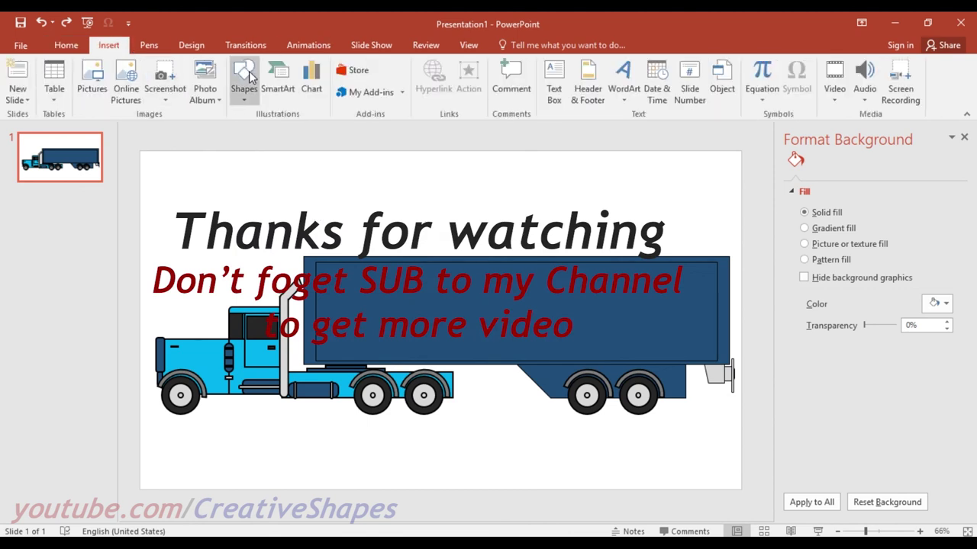